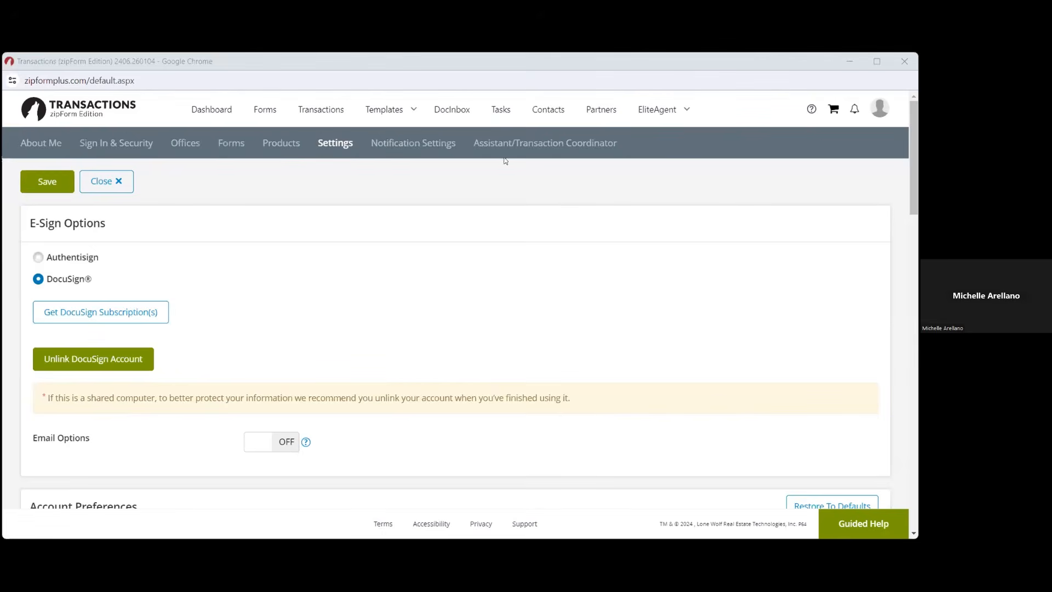
Leave the e-sign settings for the Transactions list, then open the profile menu
{"action": "key", "text": "ctrl+w"}
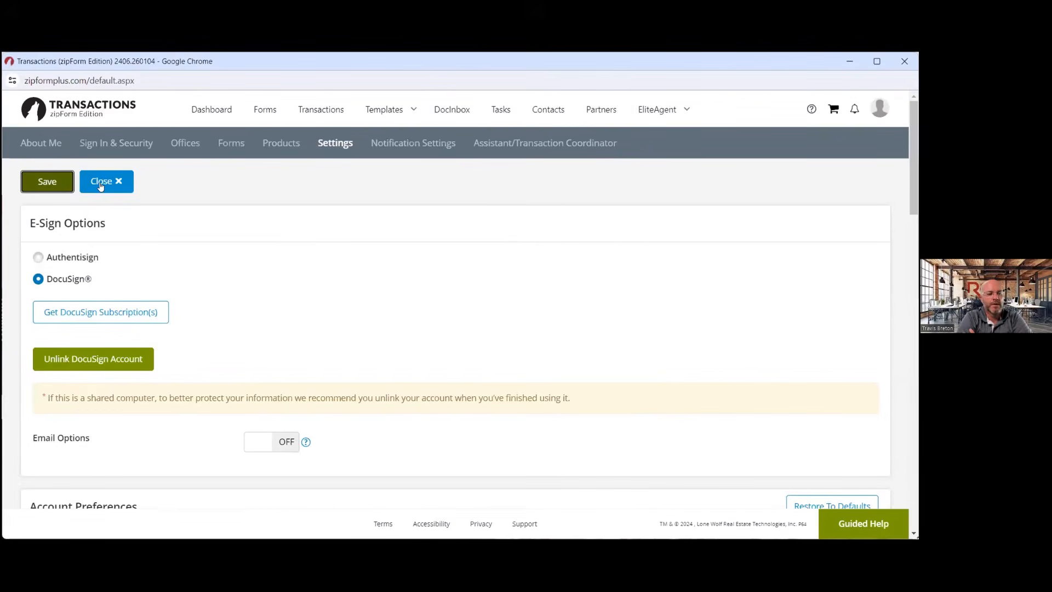
{"action": "left_click", "coordinate": [100, 184]}
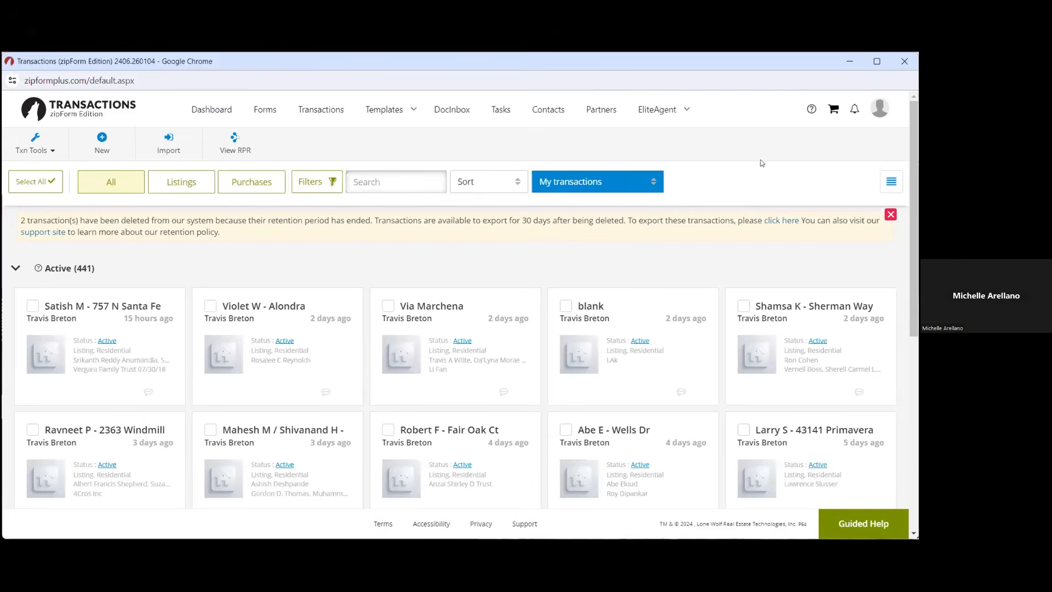
{"action": "left_click", "coordinate": [884, 108]}
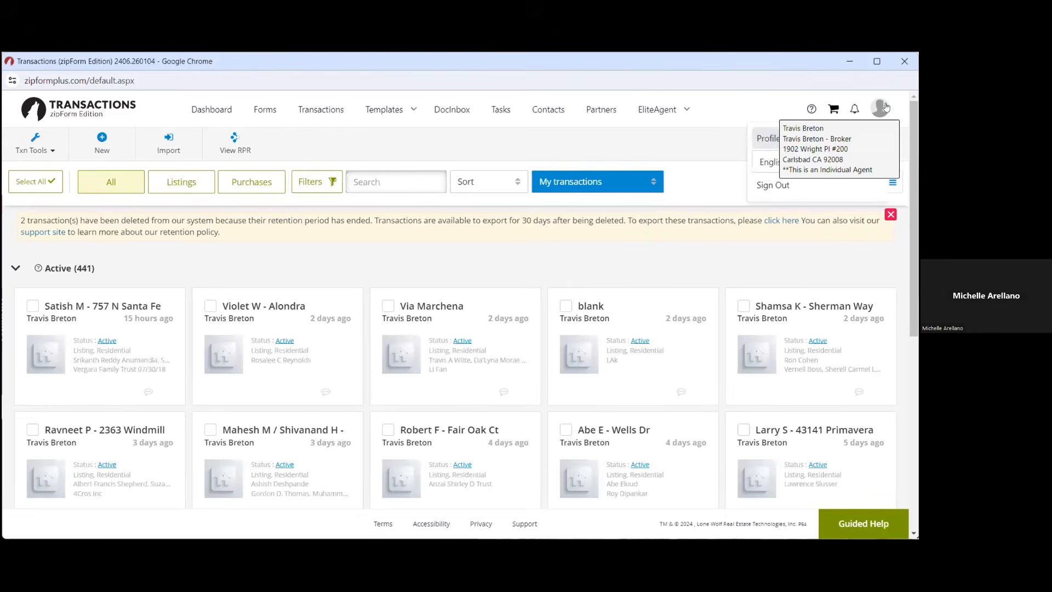
In Profile & Settings, switch the e-signature service from DocuSign to Authentisign and save
{"action": "left_click", "coordinate": [764, 138]}
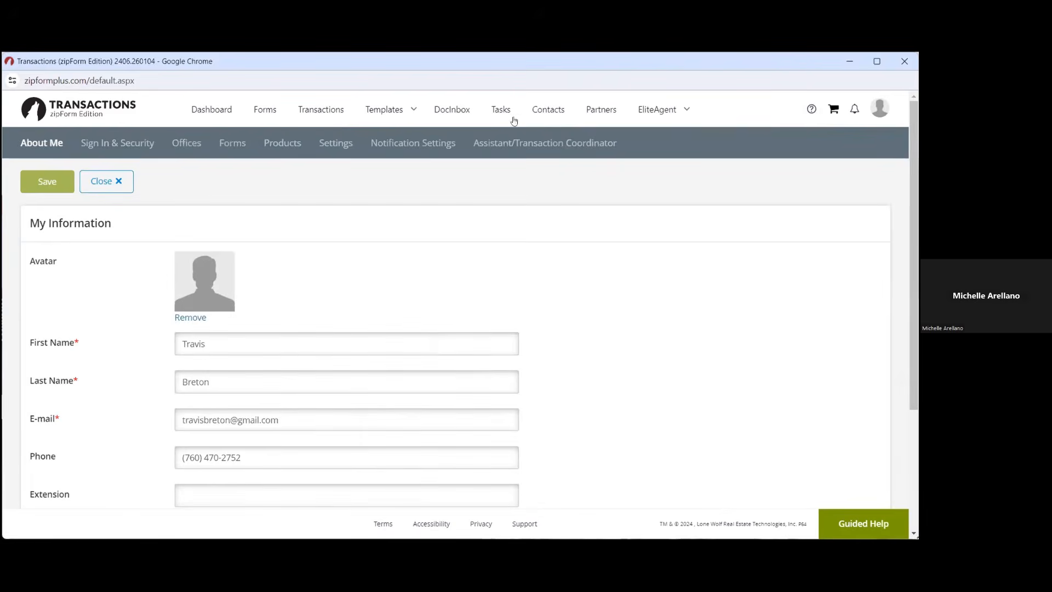
{"action": "left_click", "coordinate": [336, 143]}
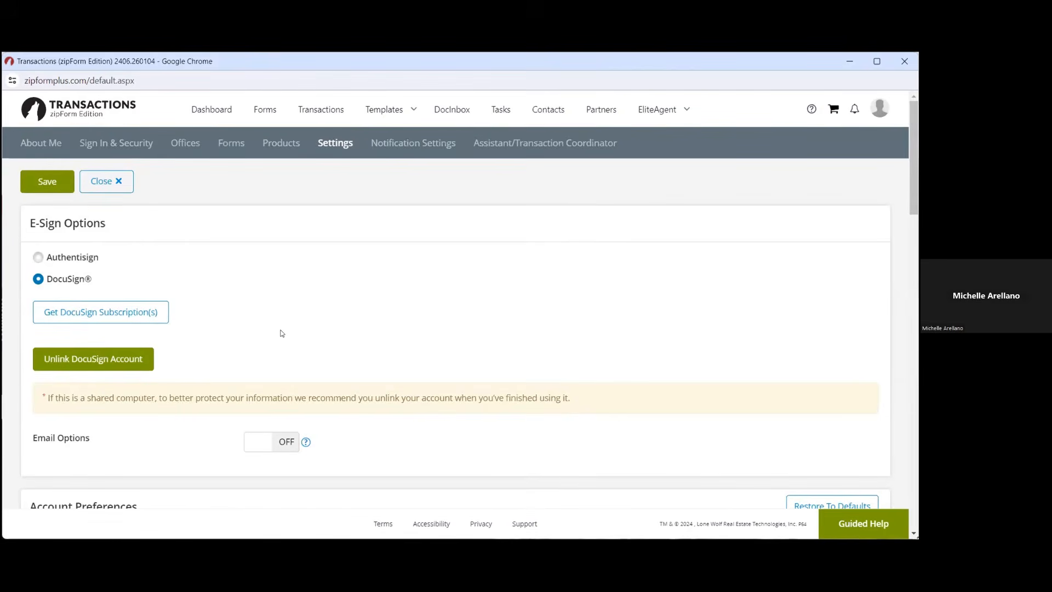
{"action": "left_click", "coordinate": [38, 257]}
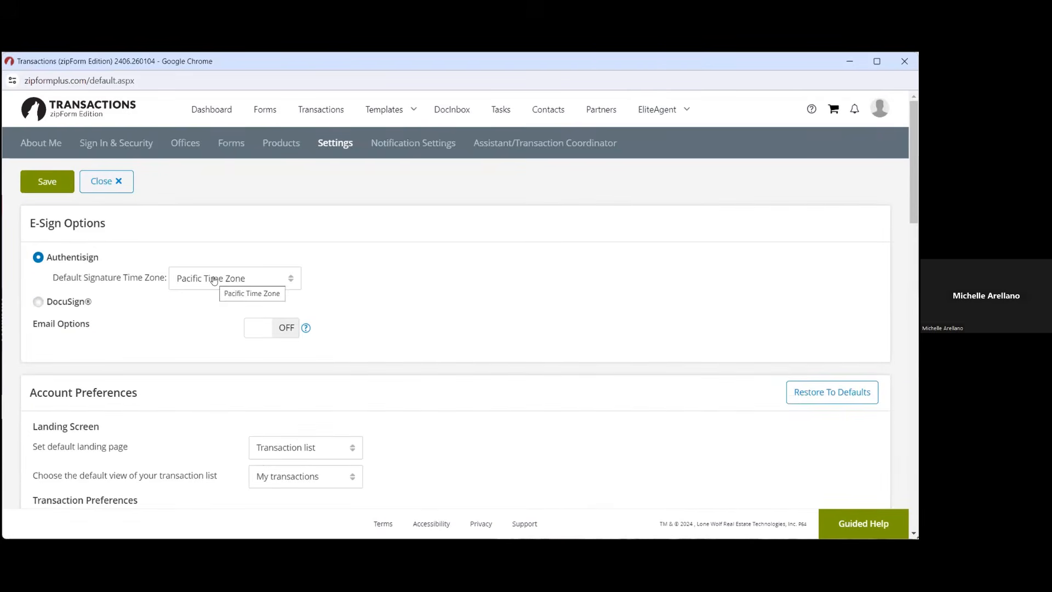
{"action": "left_click", "coordinate": [58, 187]}
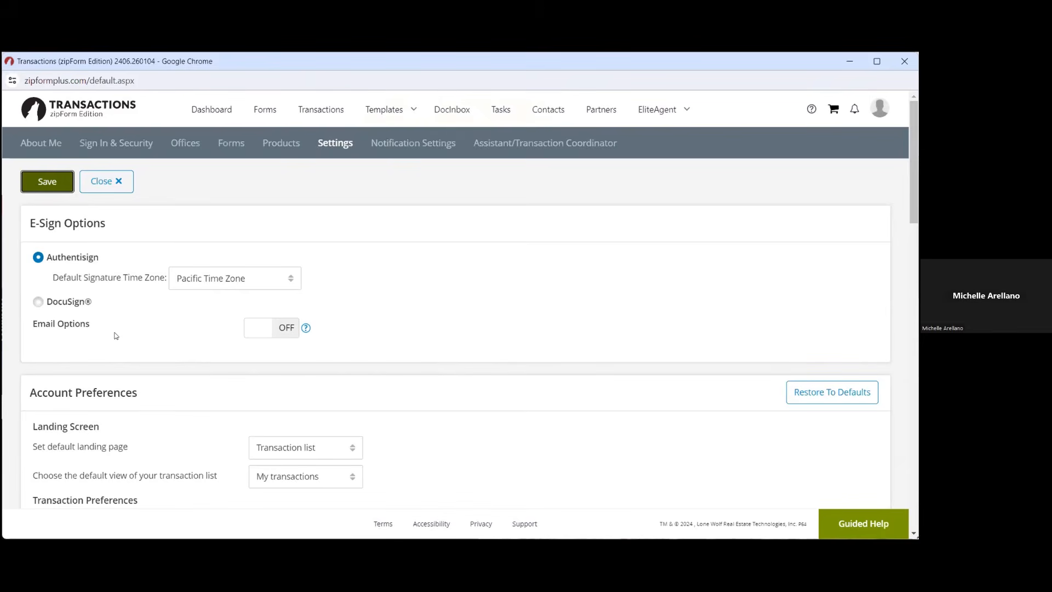
Save the Authentisign setting again and return to the list of 441 transactions
{"action": "left_click", "coordinate": [55, 181]}
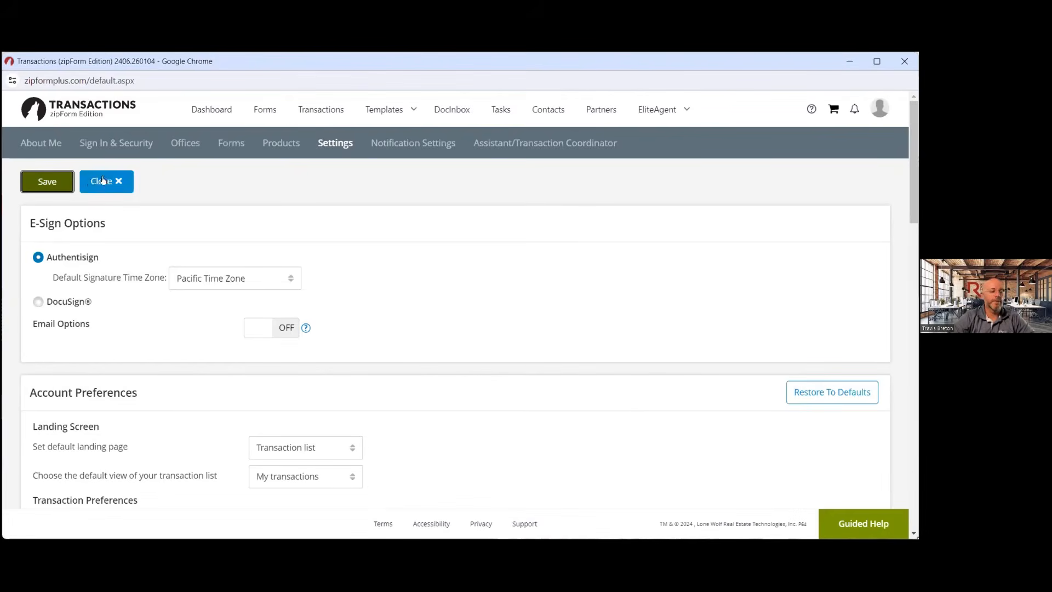
{"action": "left_click", "coordinate": [128, 188]}
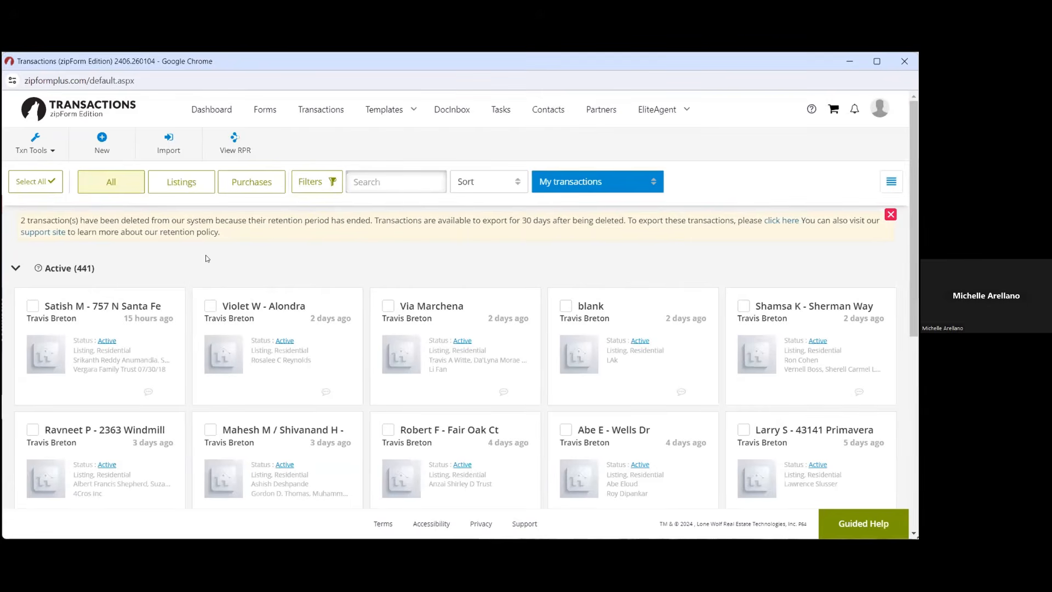
Go to Forms and Checklists under the Templates menu
{"action": "left_click", "coordinate": [399, 111]}
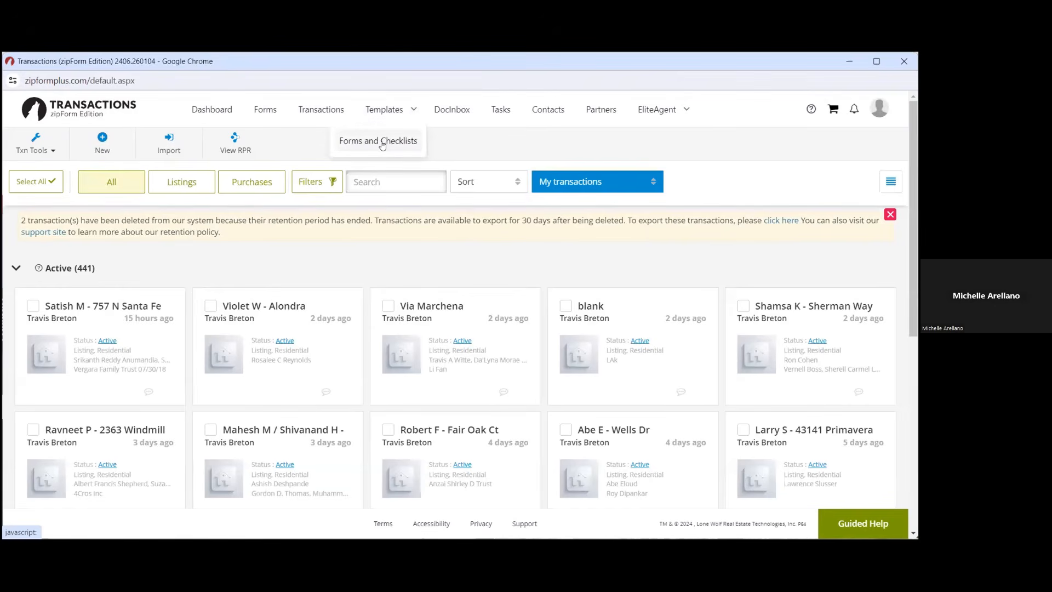
{"action": "left_click", "coordinate": [382, 143]}
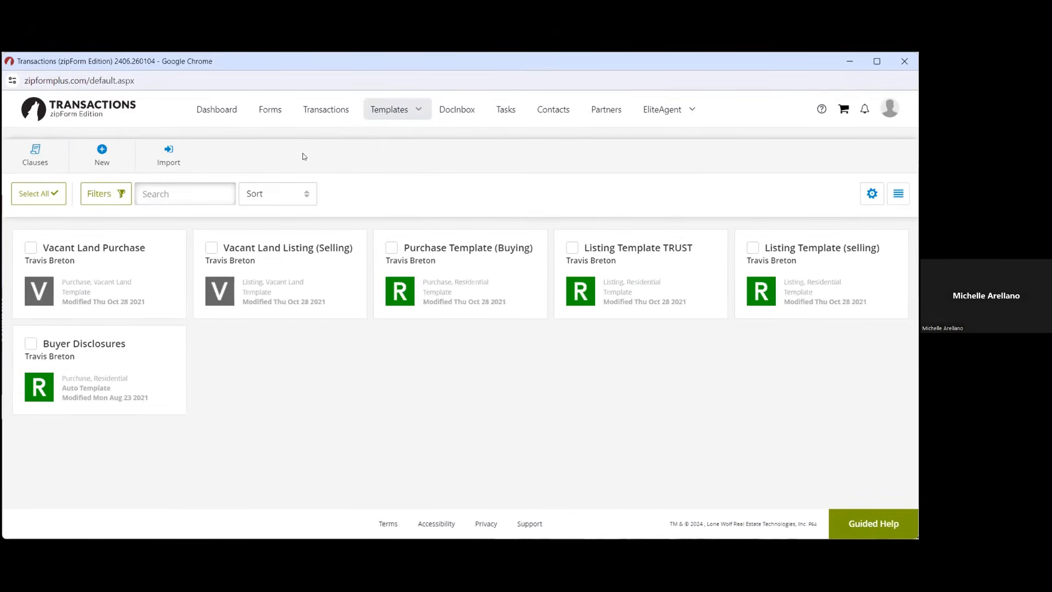
Create a new Purchase or Offer template named 'Best Purchase Template training'
{"action": "left_click", "coordinate": [102, 157]}
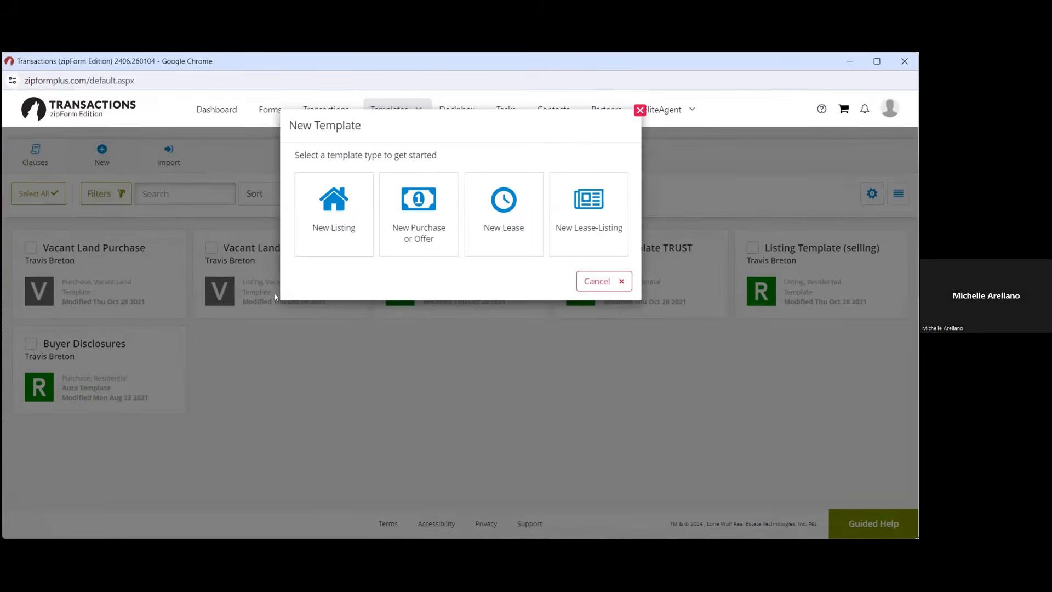
{"action": "left_click", "coordinate": [404, 233]}
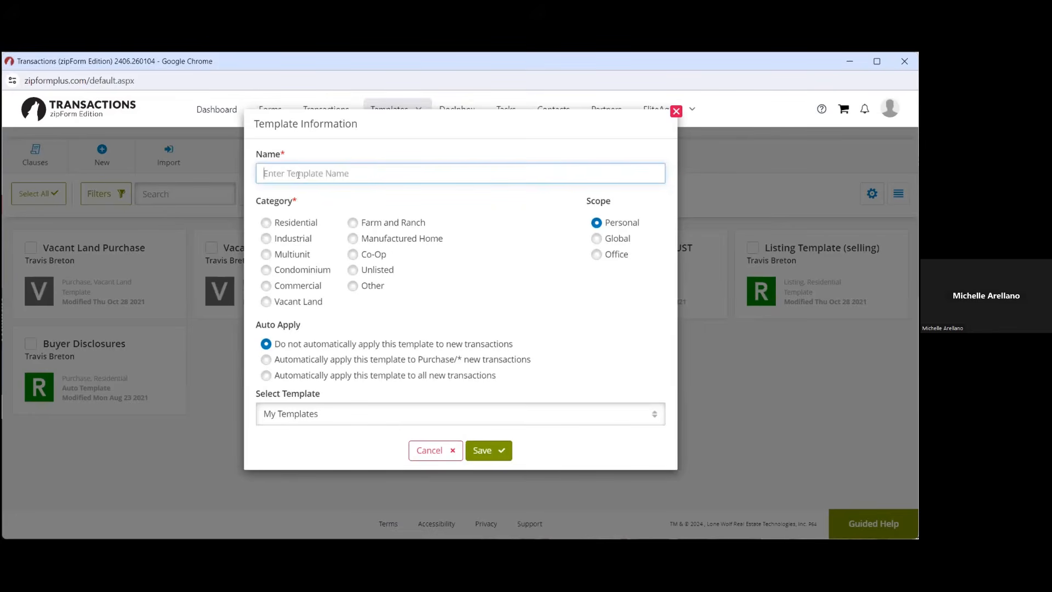
{"action": "type", "text": "Be"}
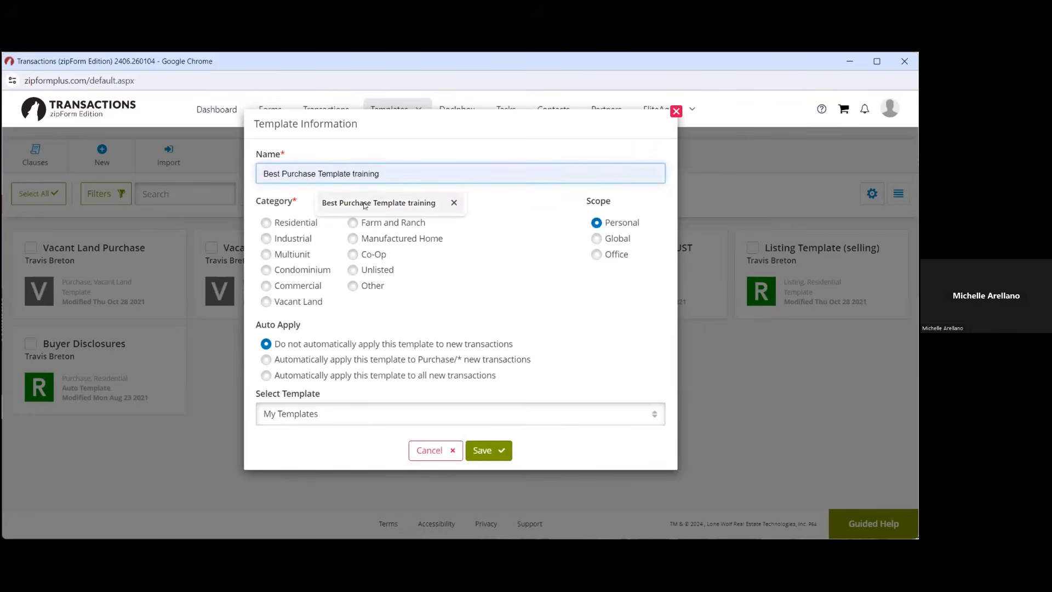
{"action": "left_click", "coordinate": [377, 207]}
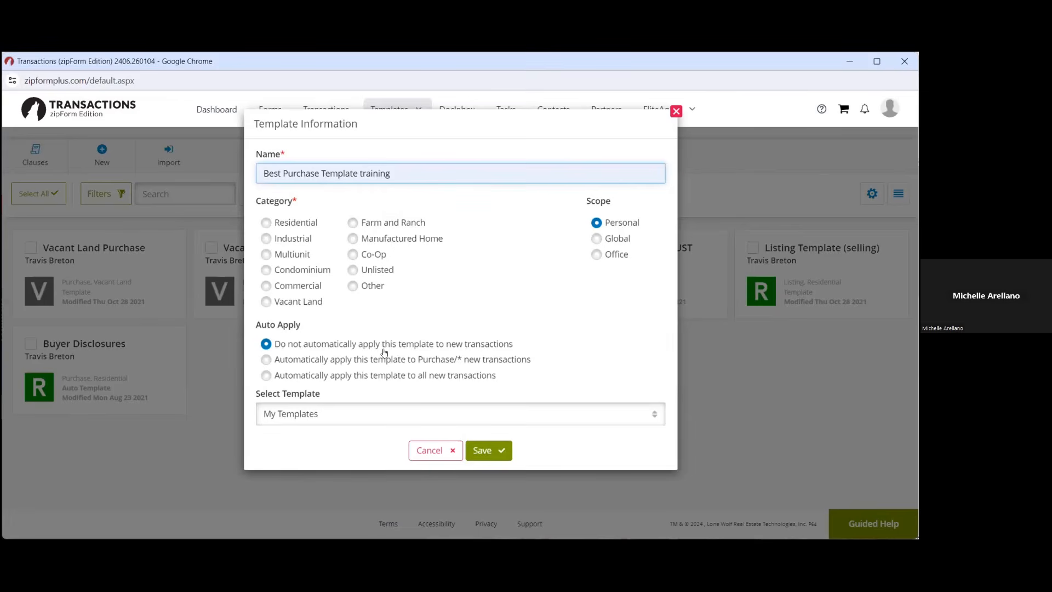
Save the template in the Residential category with automatic application turned off
{"action": "left_click", "coordinate": [266, 360]}
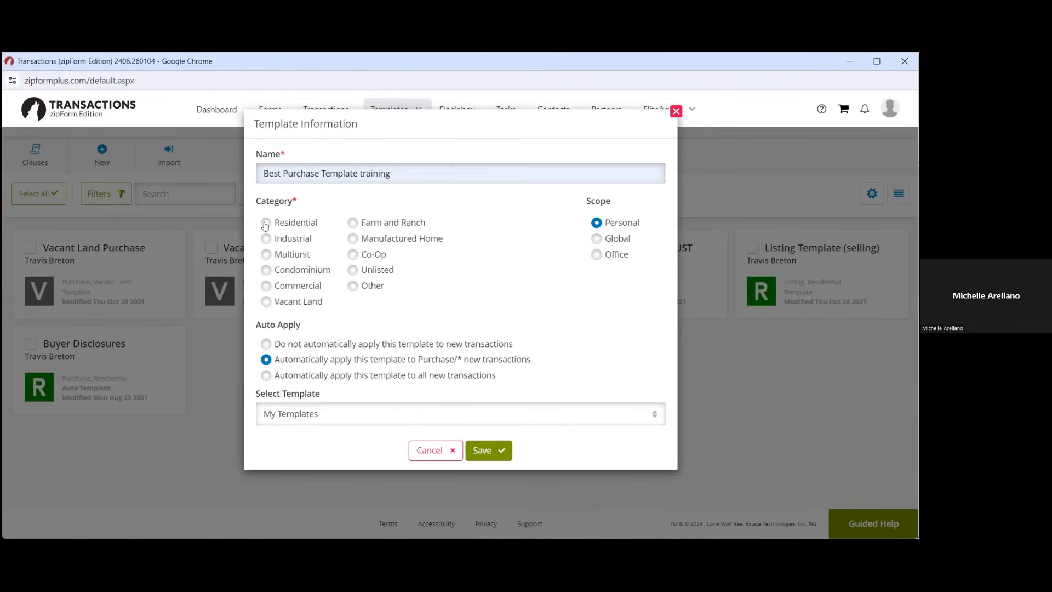
{"action": "left_click", "coordinate": [265, 224]}
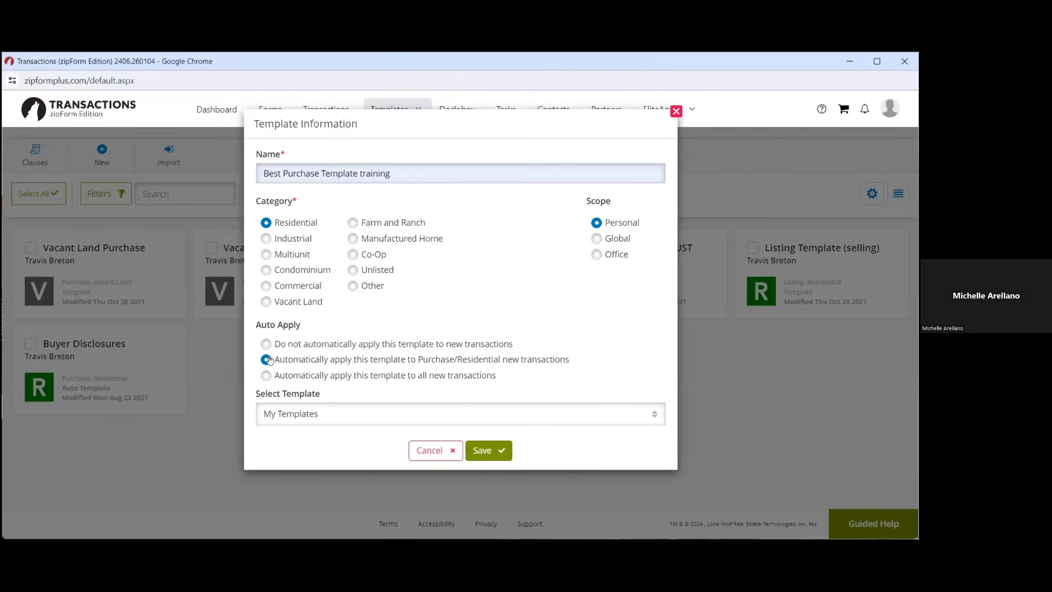
{"action": "left_click", "coordinate": [266, 344]}
{"action": "left_click", "coordinate": [484, 453]}
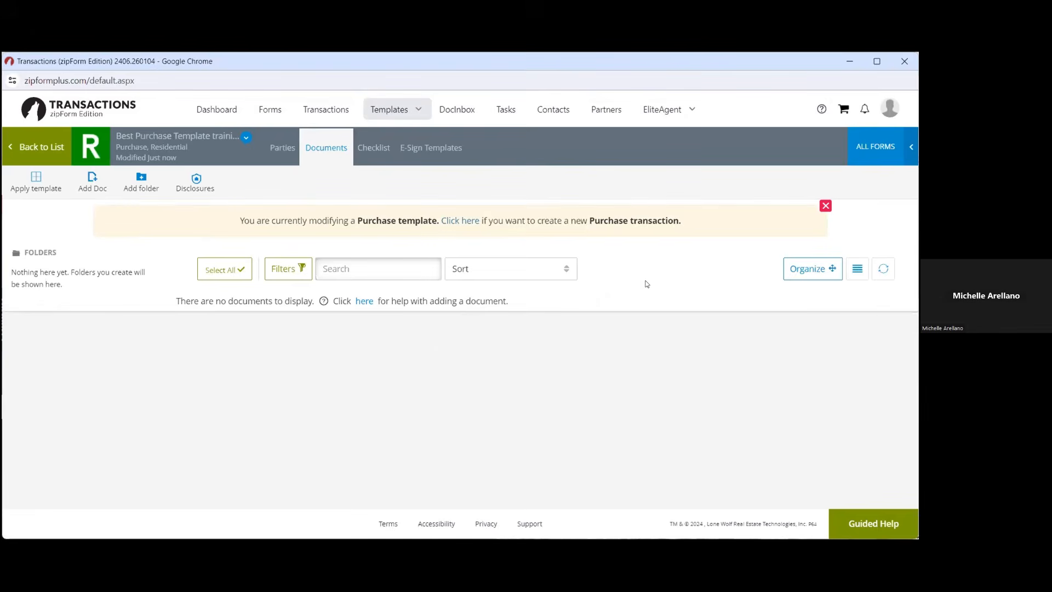
Add .Cover Sheet, Residential Listing Agreement and California Residential Purchase Agreement from ALL FORMS
{"action": "left_click", "coordinate": [893, 152]}
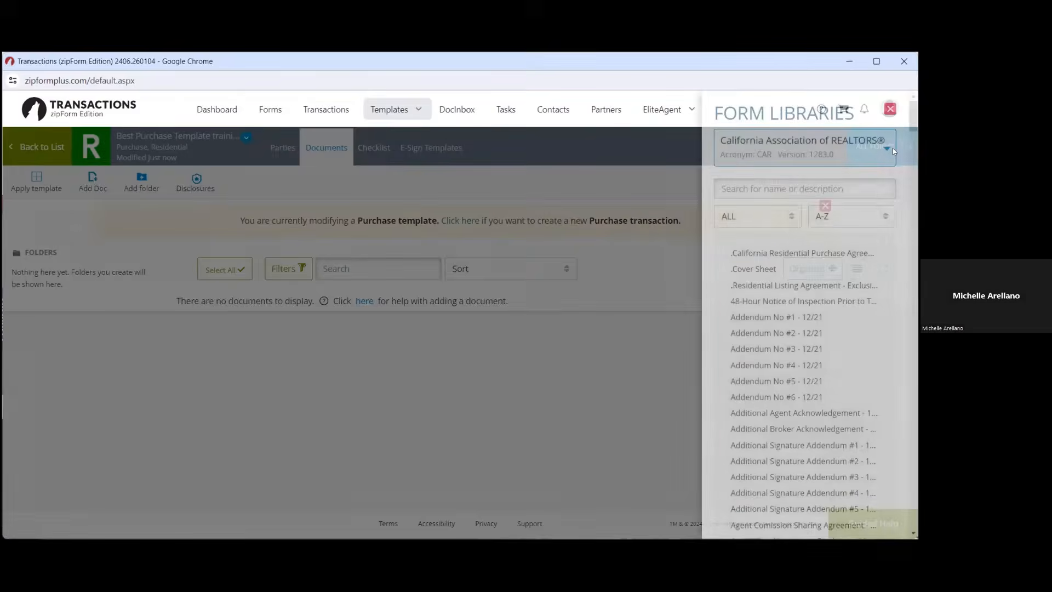
{"action": "left_click", "coordinate": [761, 269]}
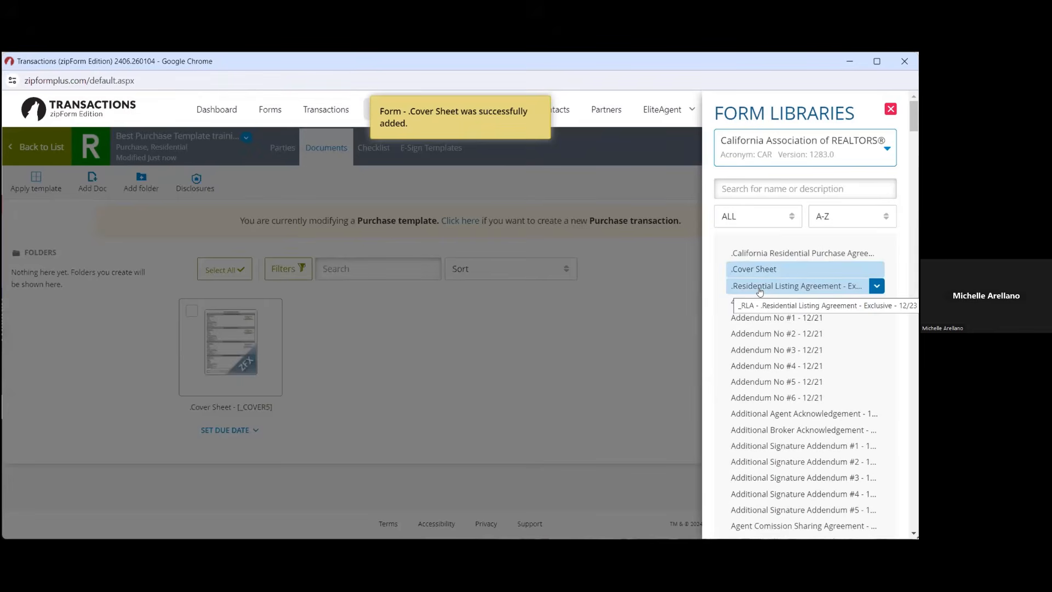
{"action": "left_click", "coordinate": [760, 290]}
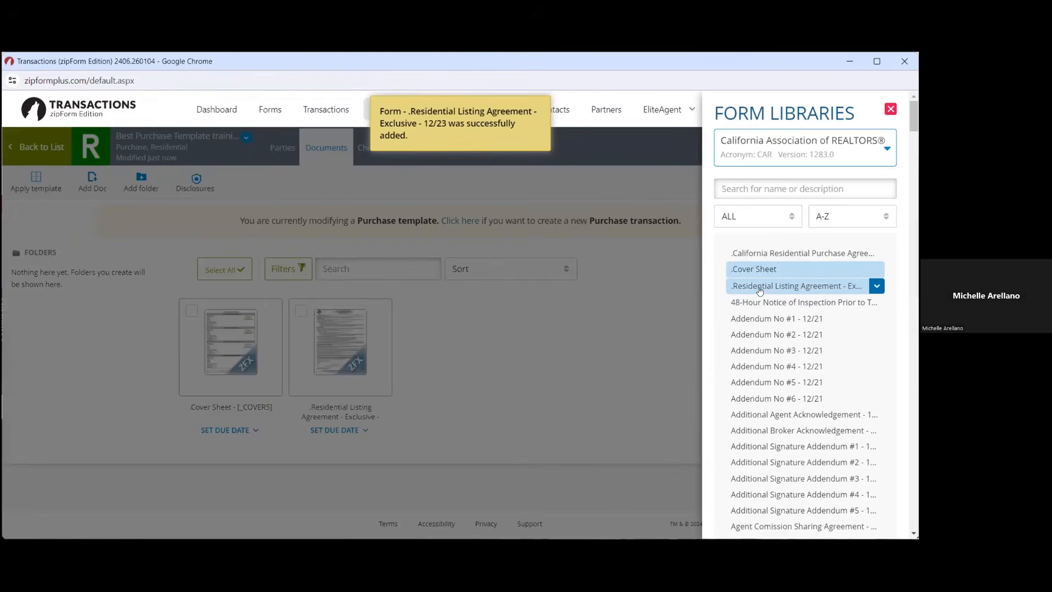
{"action": "left_click", "coordinate": [781, 255]}
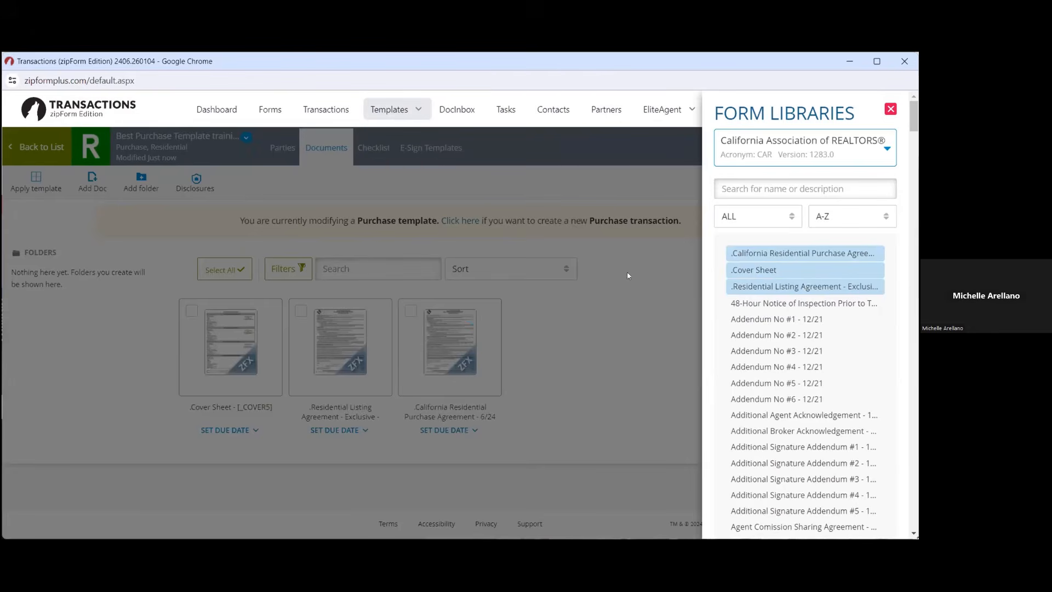
{"action": "left_click", "coordinate": [891, 110]}
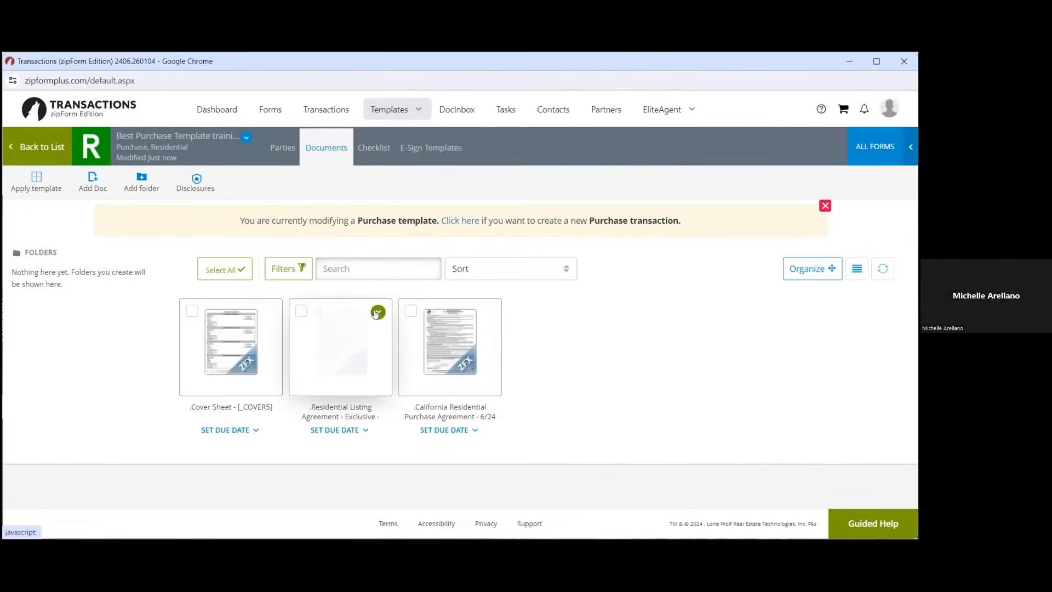
Delete the Residential Listing Agreement from the template and open the Cover Sheet
{"action": "left_click", "coordinate": [377, 312]}
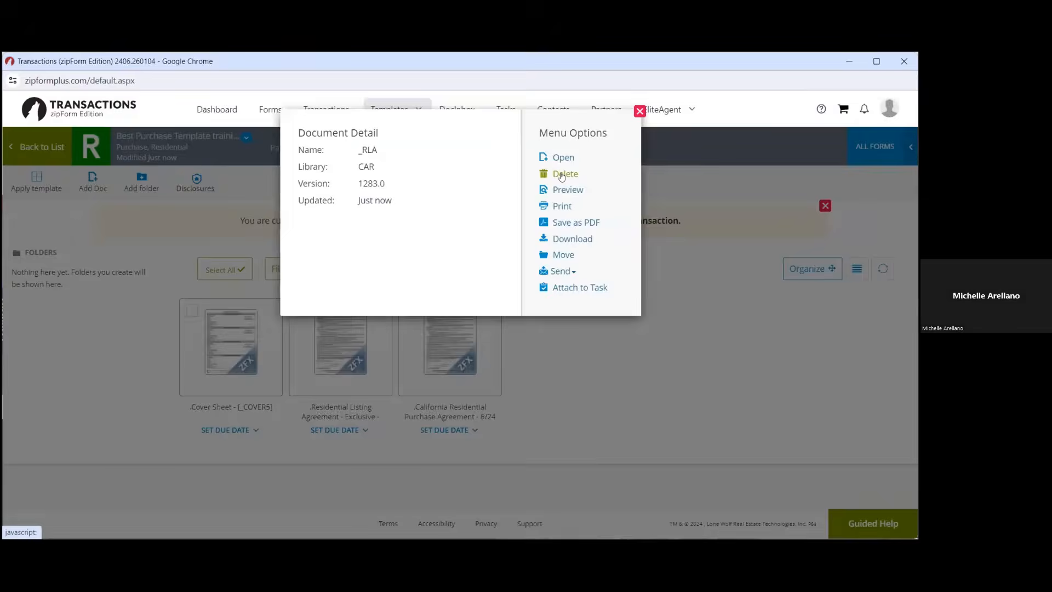
{"action": "left_click", "coordinate": [561, 174]}
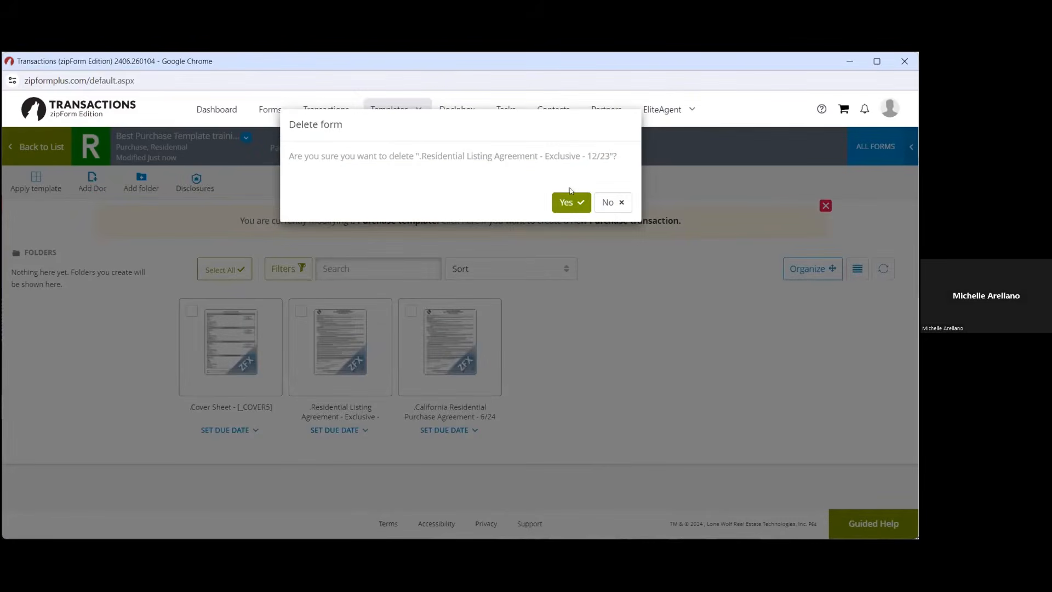
{"action": "left_click", "coordinate": [571, 202]}
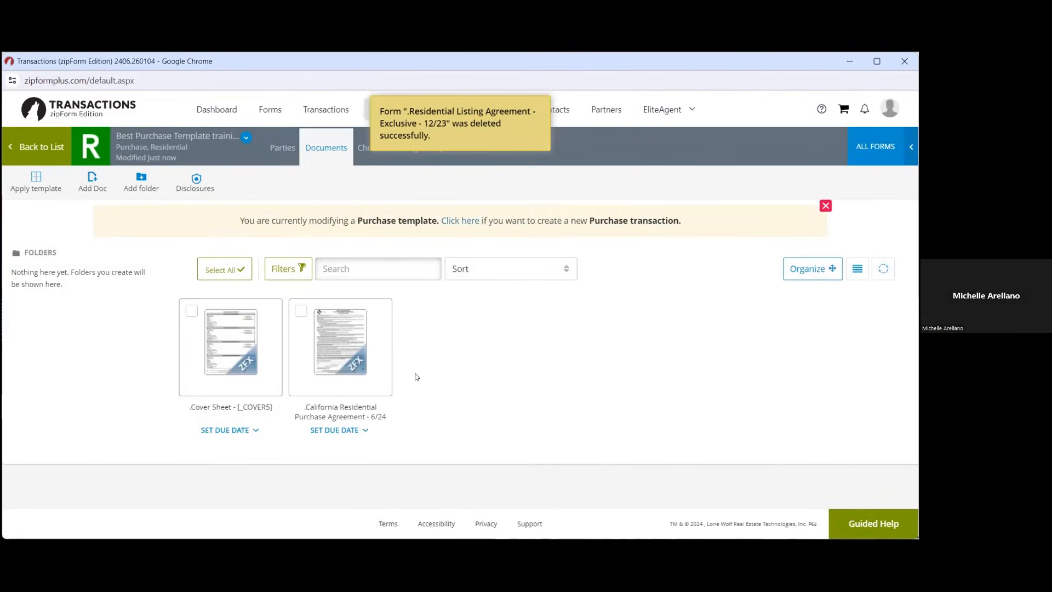
{"action": "left_click", "coordinate": [245, 335]}
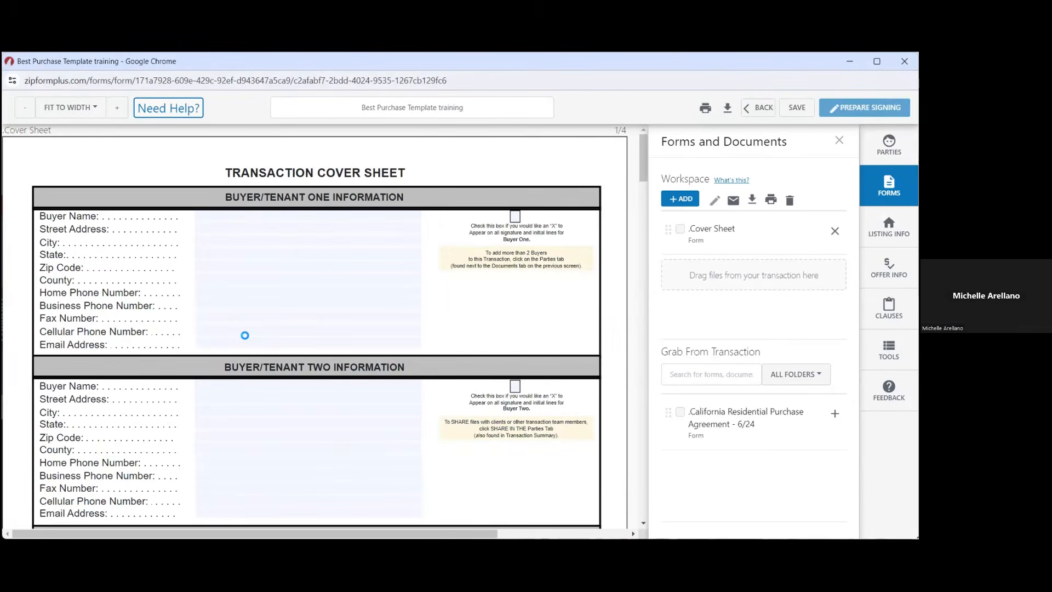
Scroll the Cover Sheet past Escrow Information to the page-3 Buyer's Broker Information block
{"action": "scroll", "coordinate": [449, 430], "scroll_direction": "down", "scroll_amount": 3}
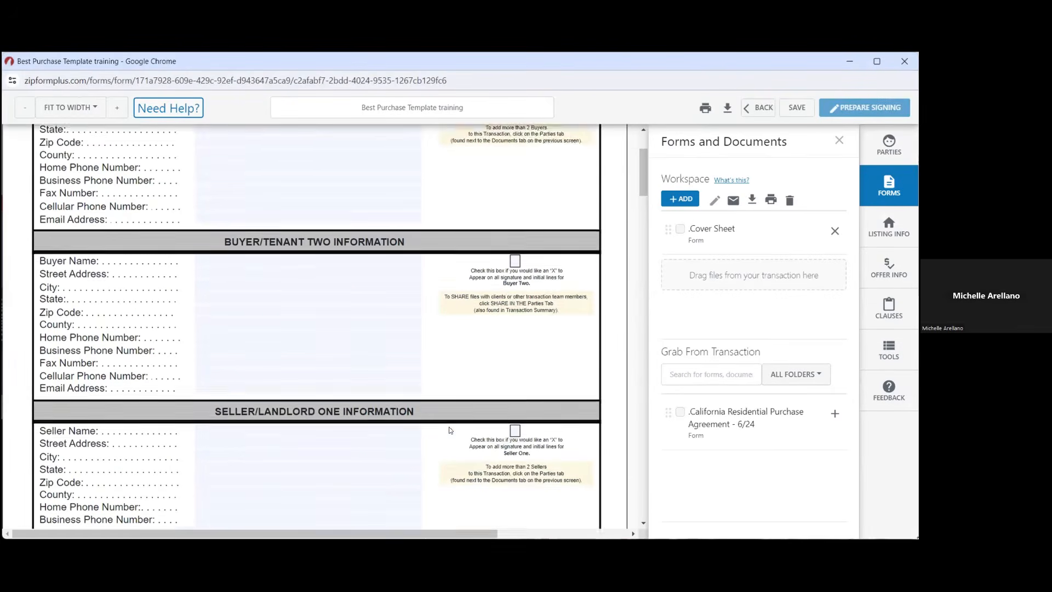
{"action": "scroll", "coordinate": [449, 430], "scroll_direction": "up", "scroll_amount": 3}
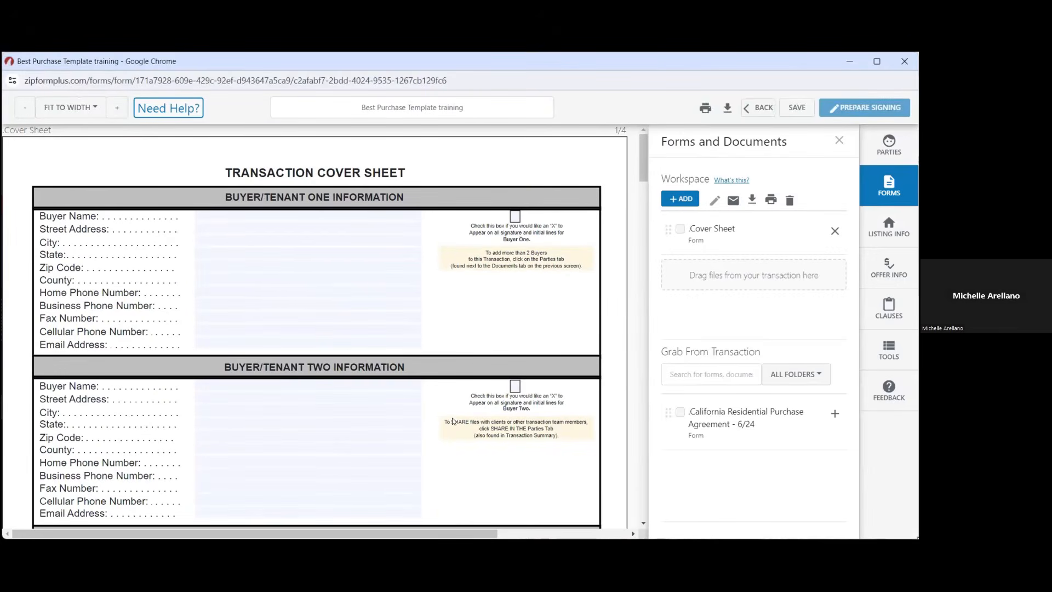
{"action": "scroll", "coordinate": [452, 420], "scroll_direction": "down", "scroll_amount": 5}
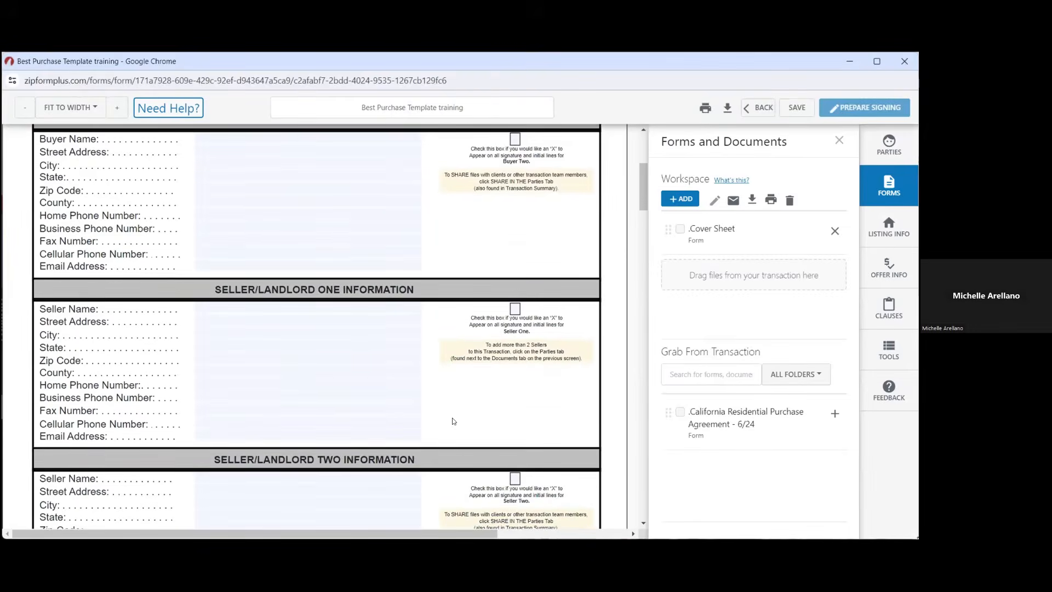
{"action": "scroll", "coordinate": [452, 421], "scroll_direction": "down", "scroll_amount": 5}
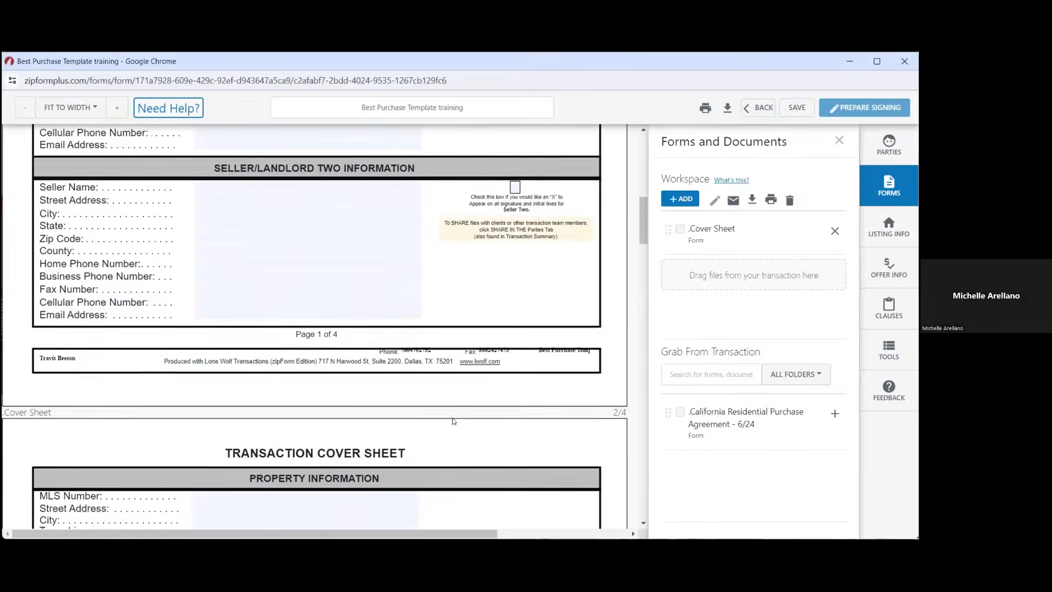
{"action": "scroll", "coordinate": [453, 421], "scroll_direction": "down", "scroll_amount": 5}
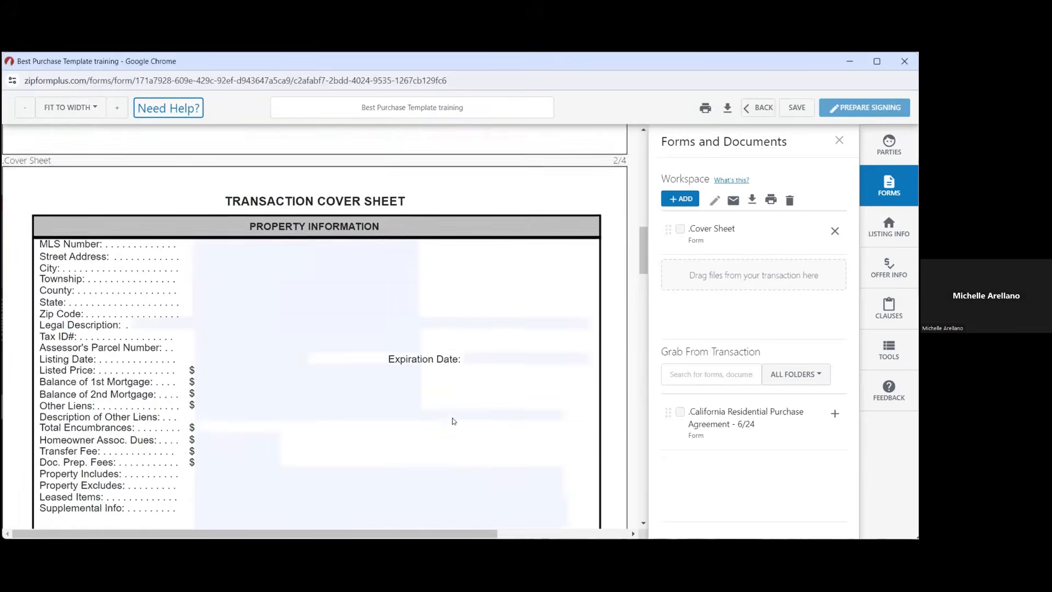
{"action": "scroll", "coordinate": [453, 421], "scroll_direction": "down", "scroll_amount": 6}
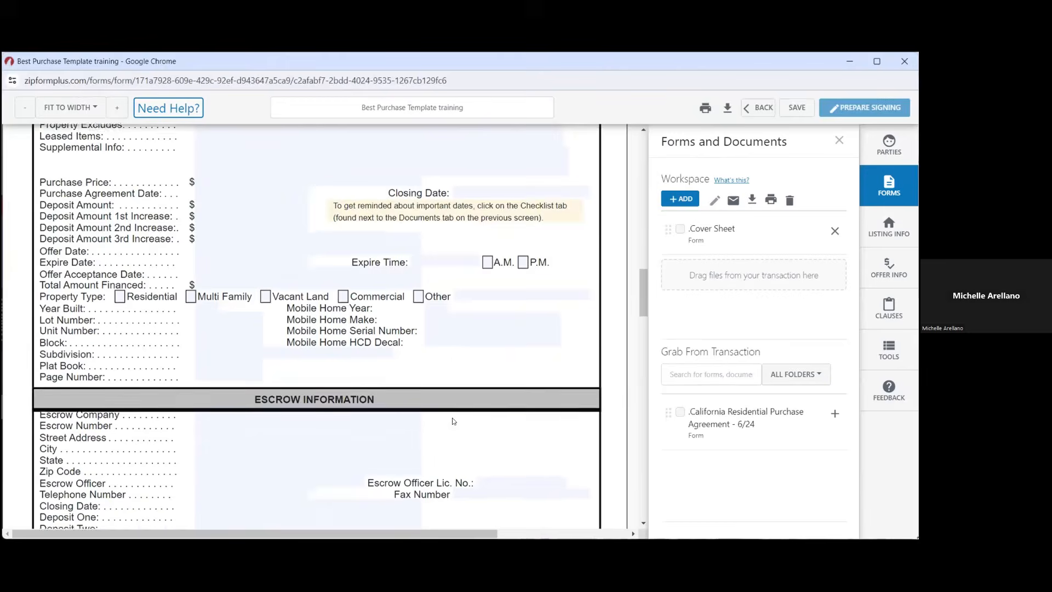
{"action": "scroll", "coordinate": [452, 421], "scroll_direction": "down", "scroll_amount": 6}
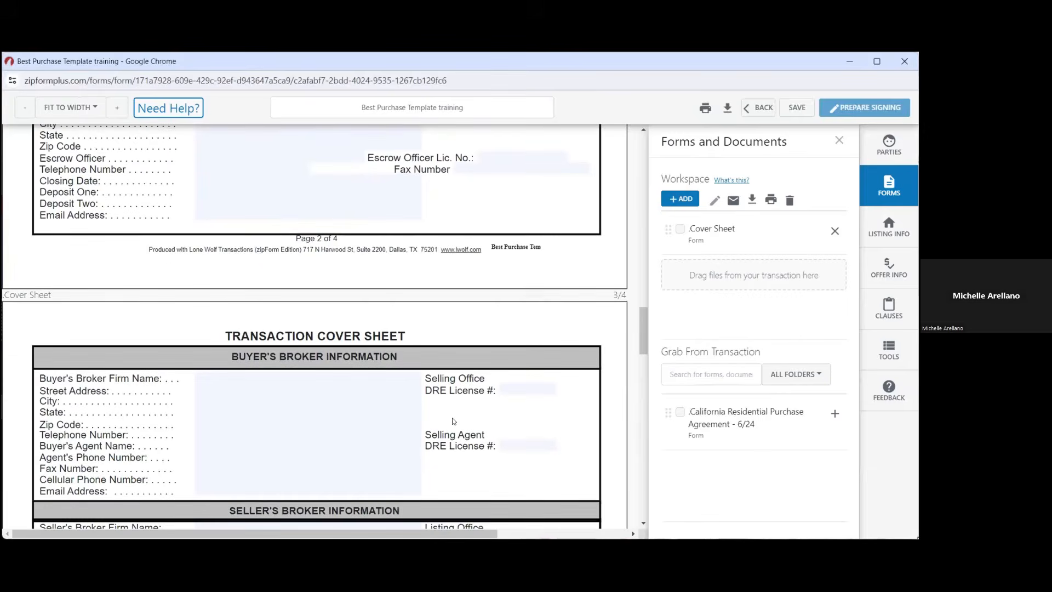
Enter Rise Realty as the buyer's broker firm and pick its saved street address
{"action": "left_click", "coordinate": [268, 376]}
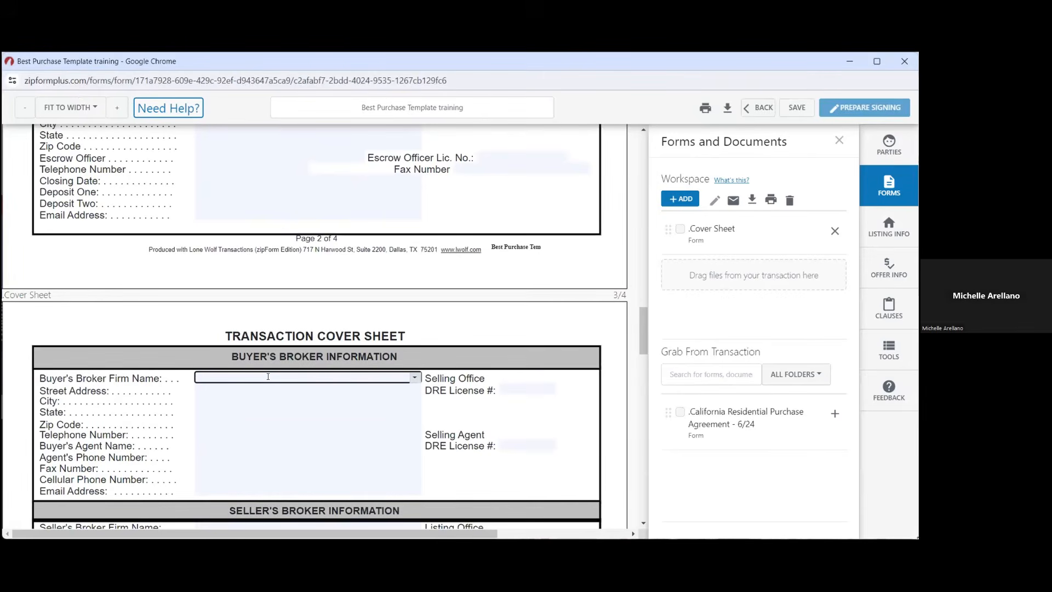
{"action": "type", "text": "ris"}
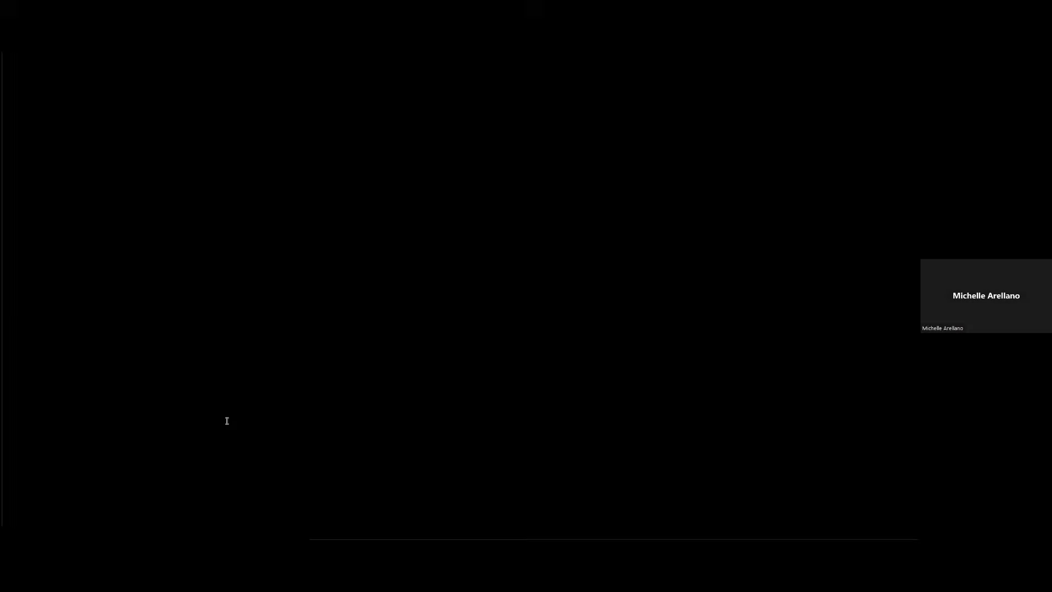
{"action": "left_click", "coordinate": [277, 388]}
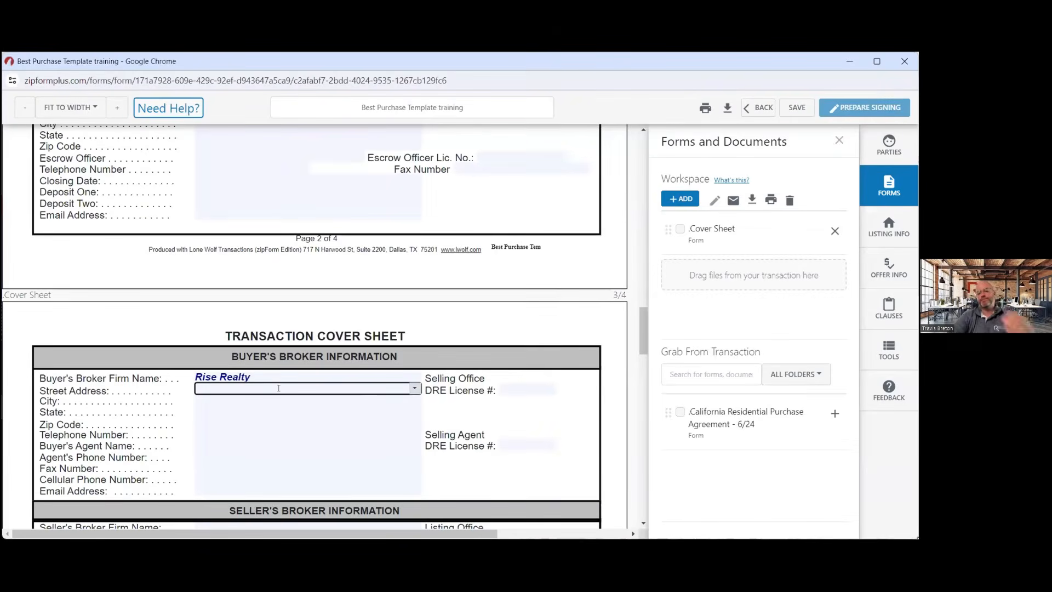
{"action": "left_click", "coordinate": [411, 388]}
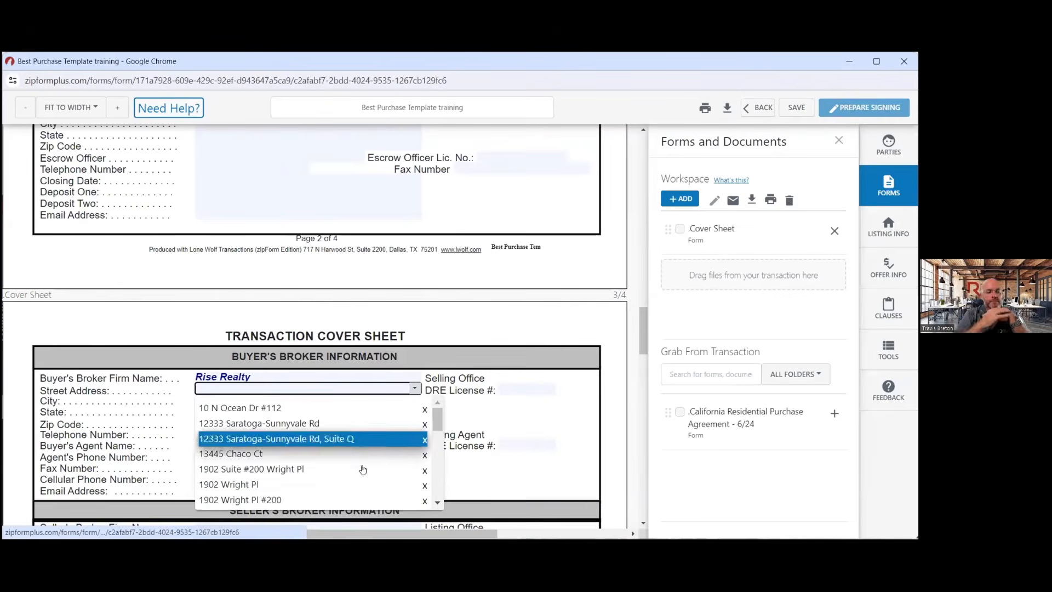
{"action": "left_click", "coordinate": [362, 512]}
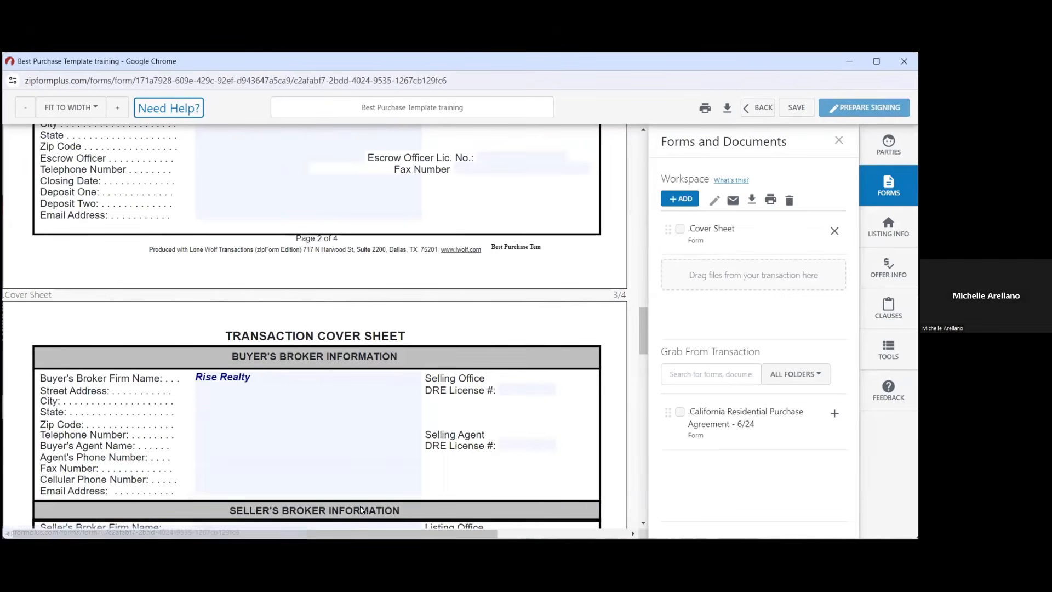
{"action": "left_click", "coordinate": [286, 395]}
{"action": "left_click", "coordinate": [412, 388]}
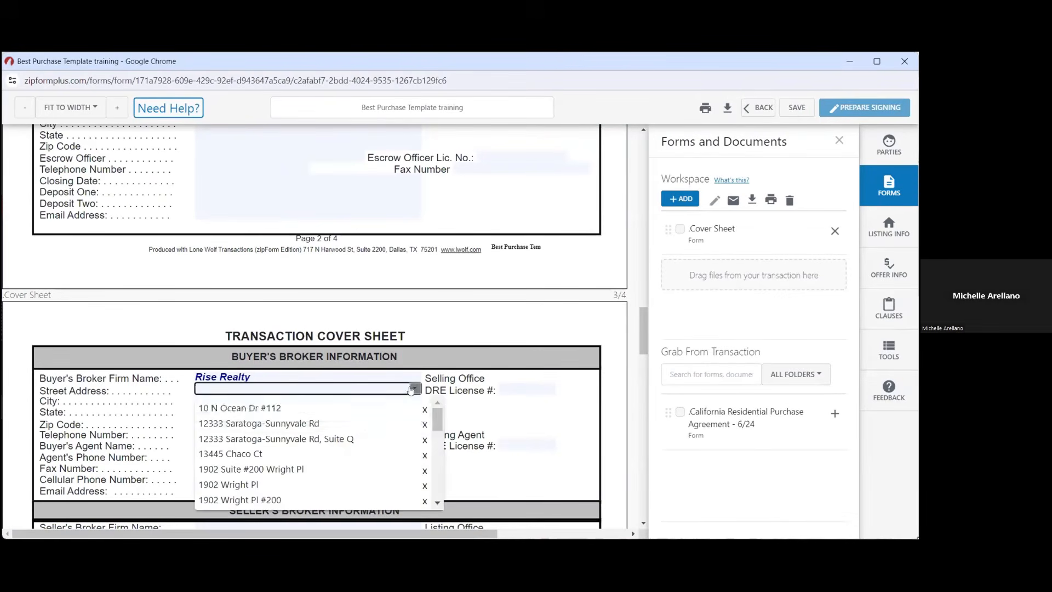
{"action": "left_click", "coordinate": [342, 497]}
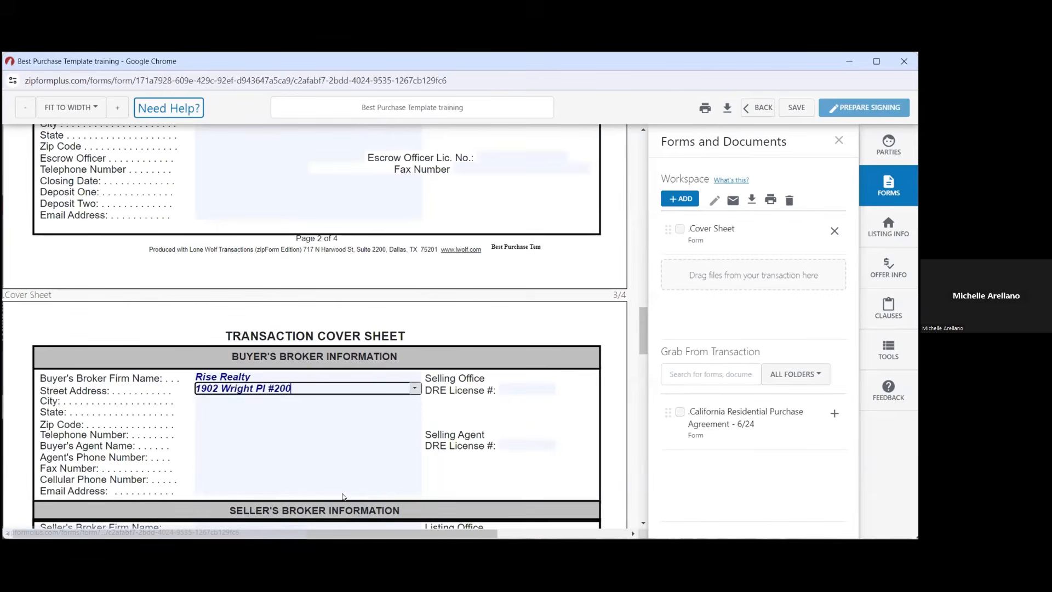
Fill the broker's city, state and zip as Carlsbad, CA, 92008
{"action": "left_click", "coordinate": [265, 401]}
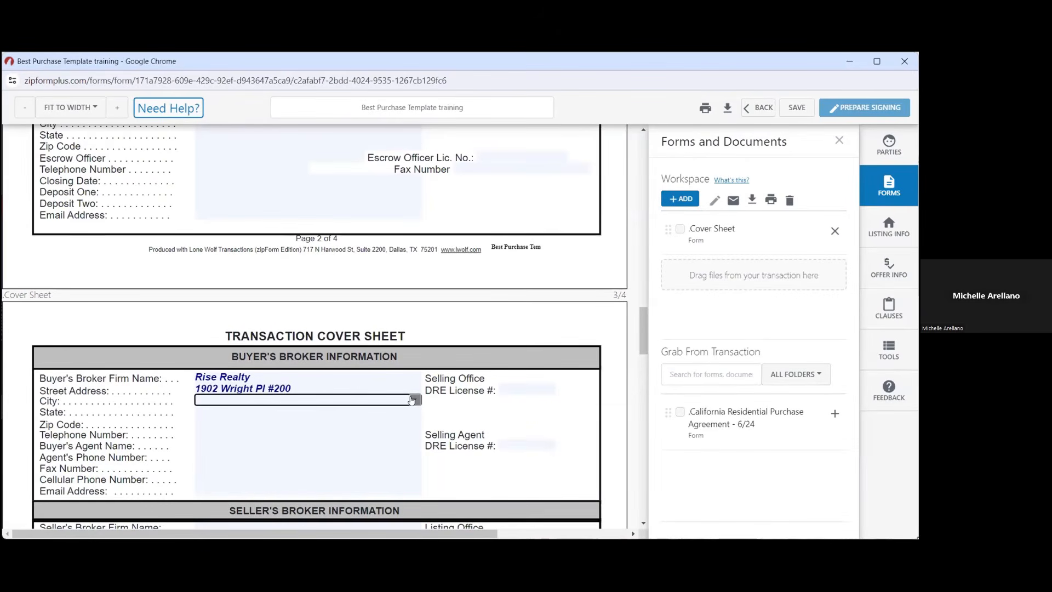
{"action": "type", "text": "carl"}
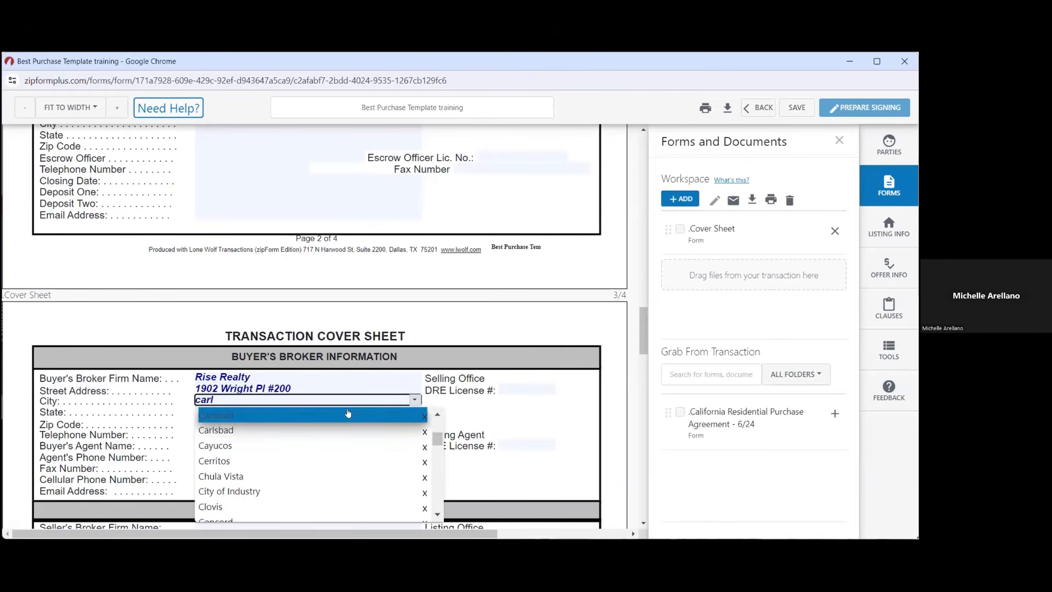
{"action": "left_click", "coordinate": [347, 415]}
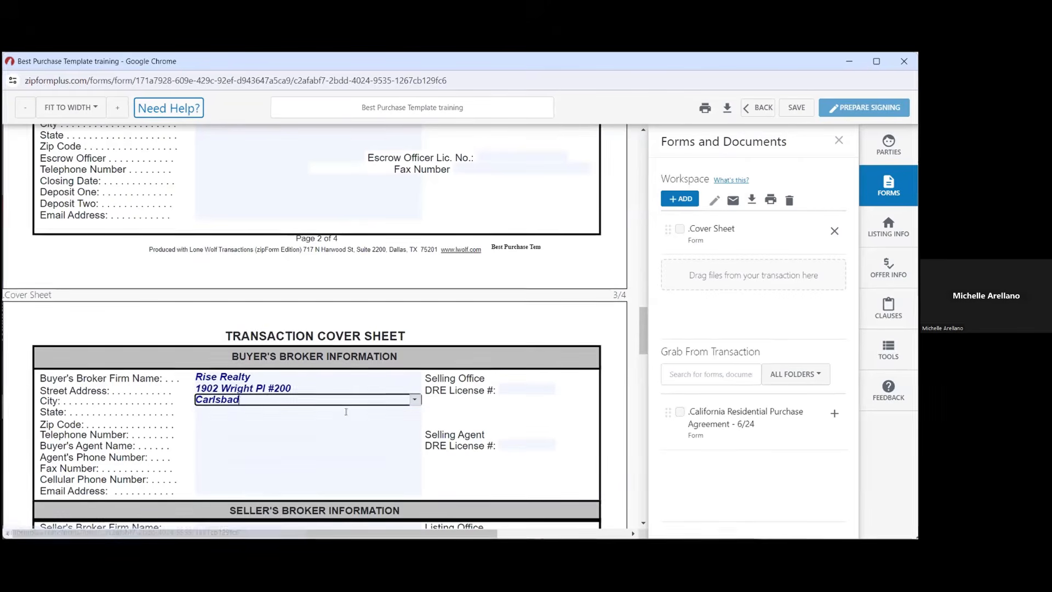
{"action": "left_click", "coordinate": [302, 414]}
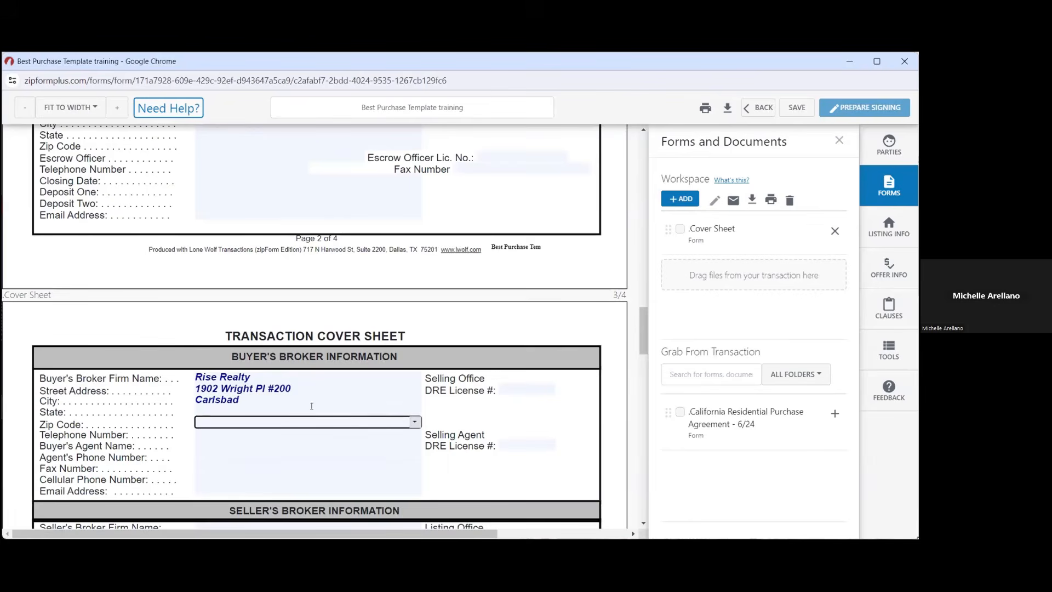
{"action": "type", "text": "CA"}
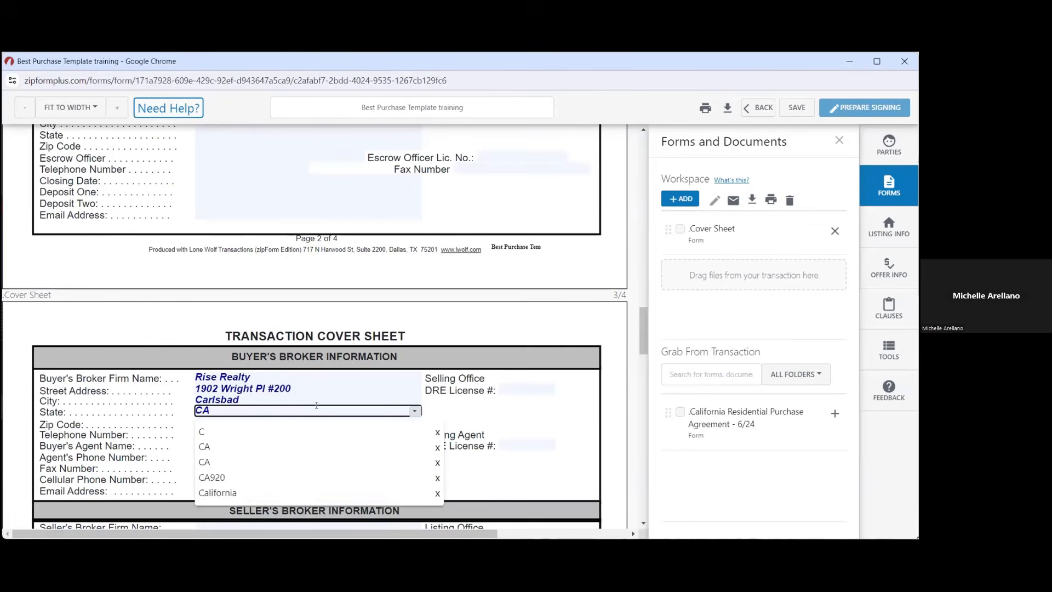
{"action": "left_click", "coordinate": [442, 412]}
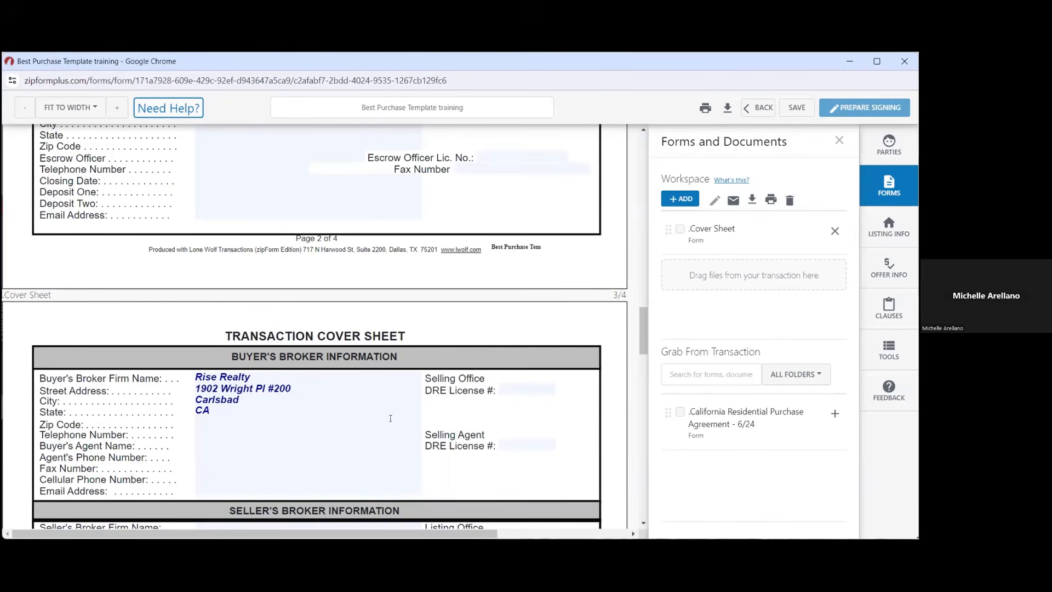
{"action": "left_click", "coordinate": [390, 418]}
{"action": "type", "text": "92008"}
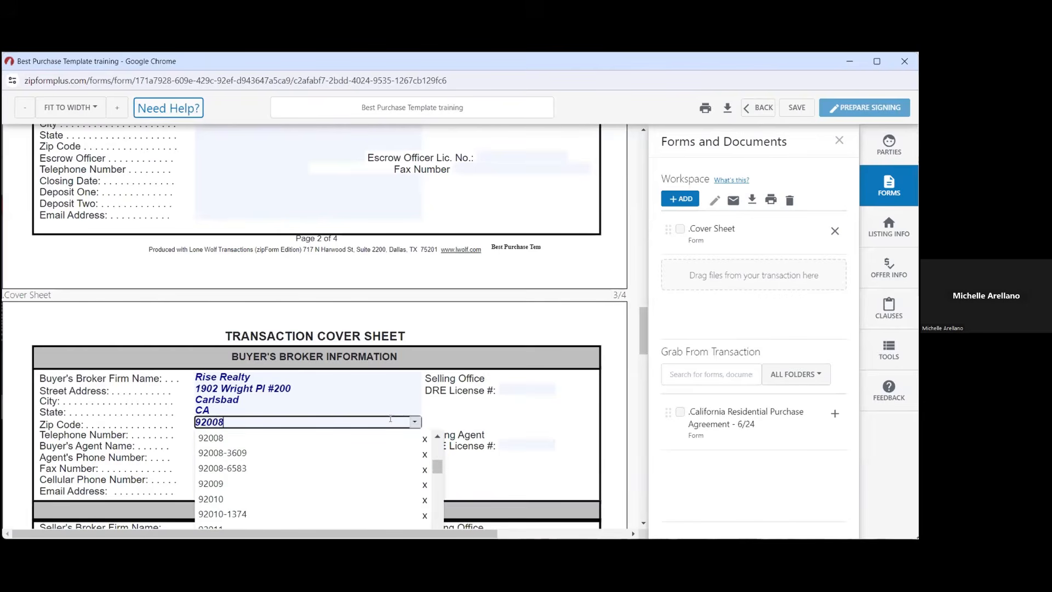
{"action": "left_click", "coordinate": [497, 412]}
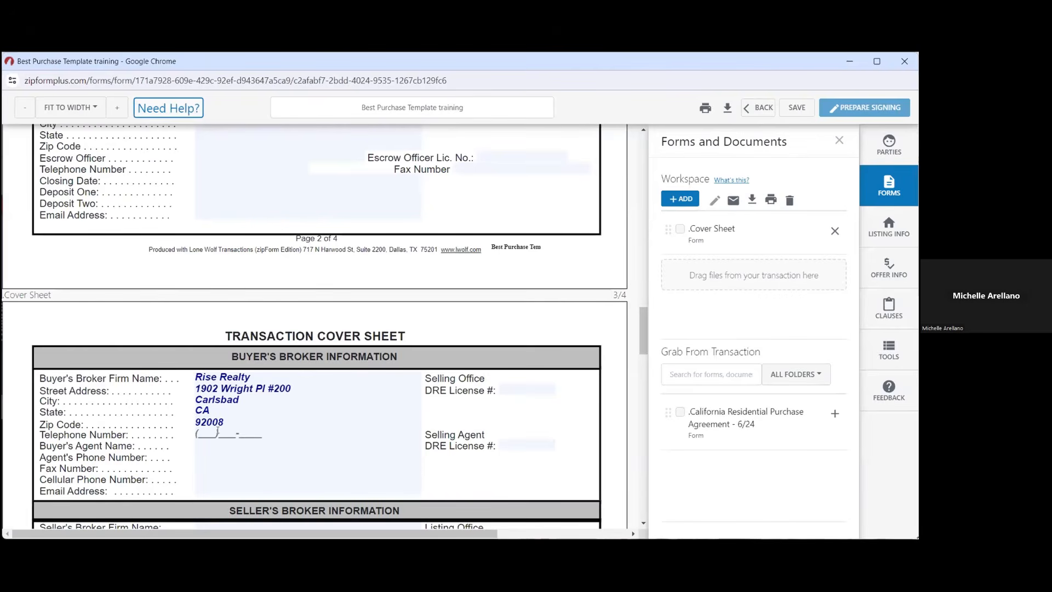
Fill the office phone and the buyer's agent's name, phone and e-mail from saved suggestions
{"action": "left_click", "coordinate": [331, 429]}
{"action": "left_click", "coordinate": [415, 433]}
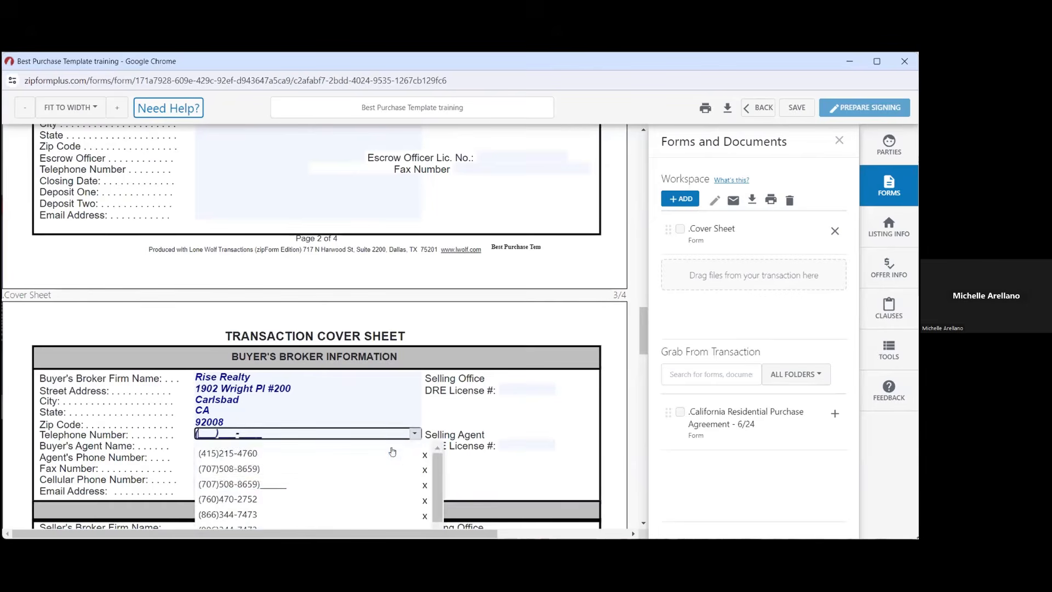
{"action": "left_click", "coordinate": [377, 512]}
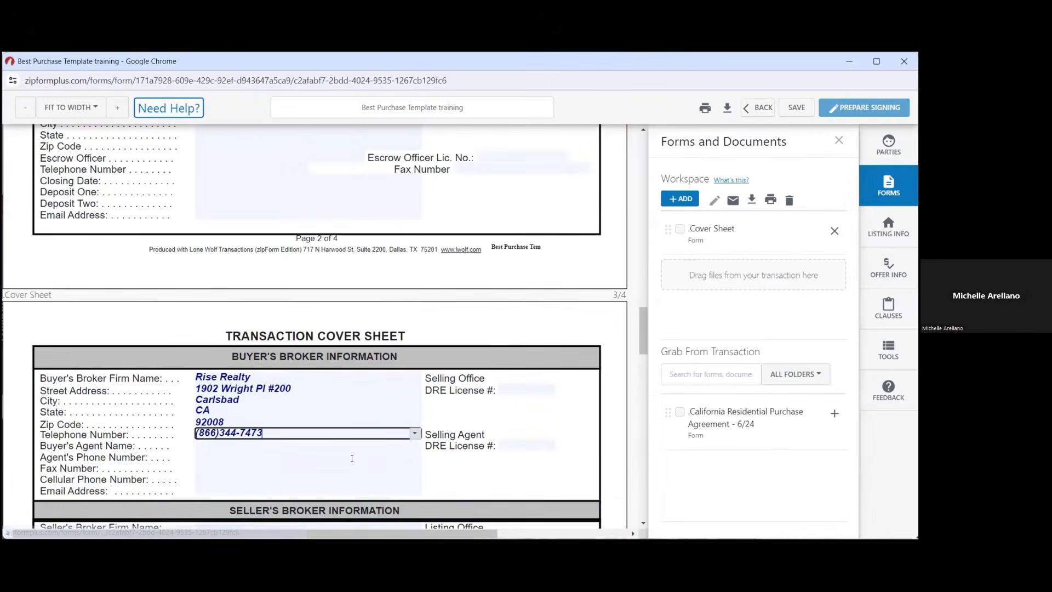
{"action": "left_click", "coordinate": [333, 445]}
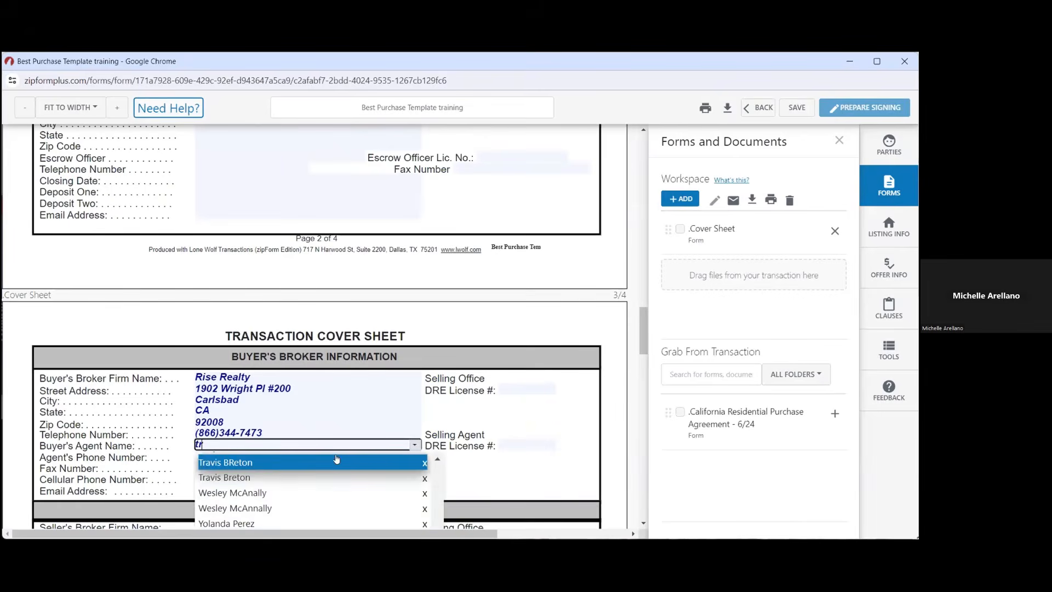
{"action": "left_click", "coordinate": [333, 473]}
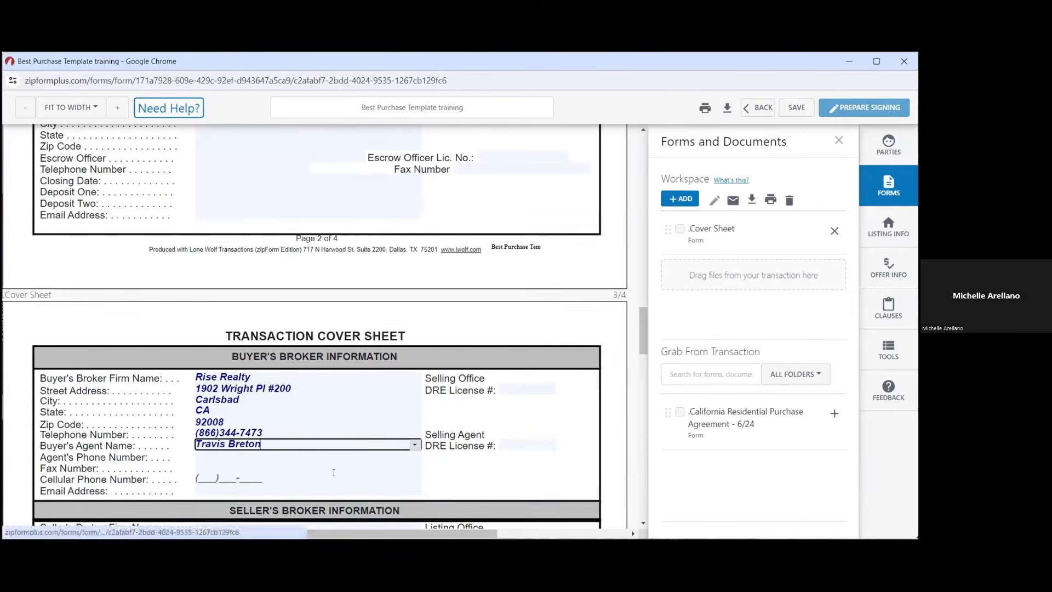
{"action": "left_click", "coordinate": [308, 455]}
{"action": "left_click", "coordinate": [415, 456]}
{"action": "scroll", "coordinate": [400, 503], "scroll_direction": "down", "scroll_amount": 3}
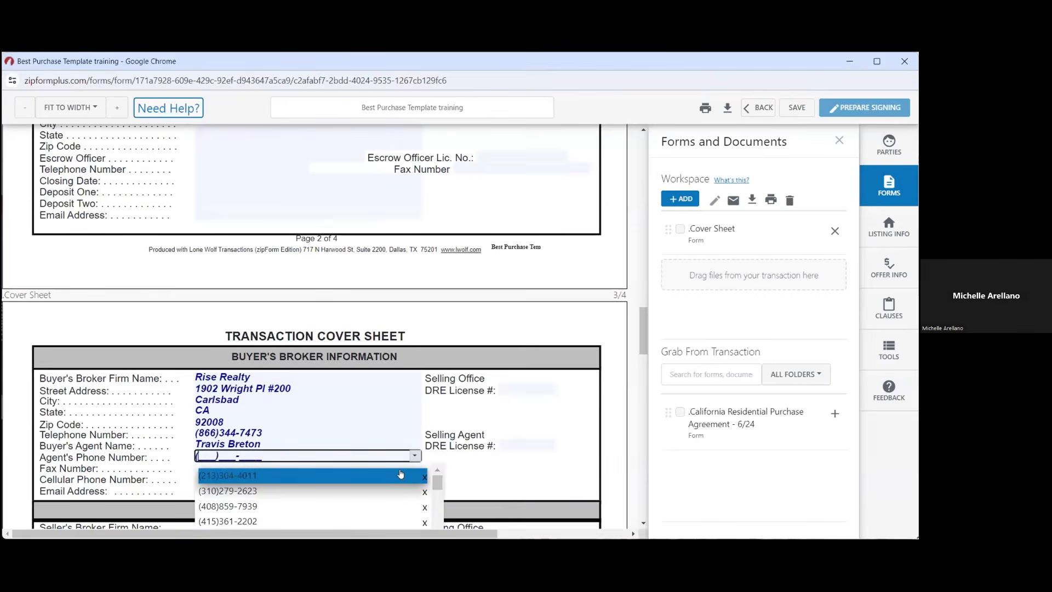
{"action": "scroll", "coordinate": [400, 503], "scroll_direction": "down", "scroll_amount": 5}
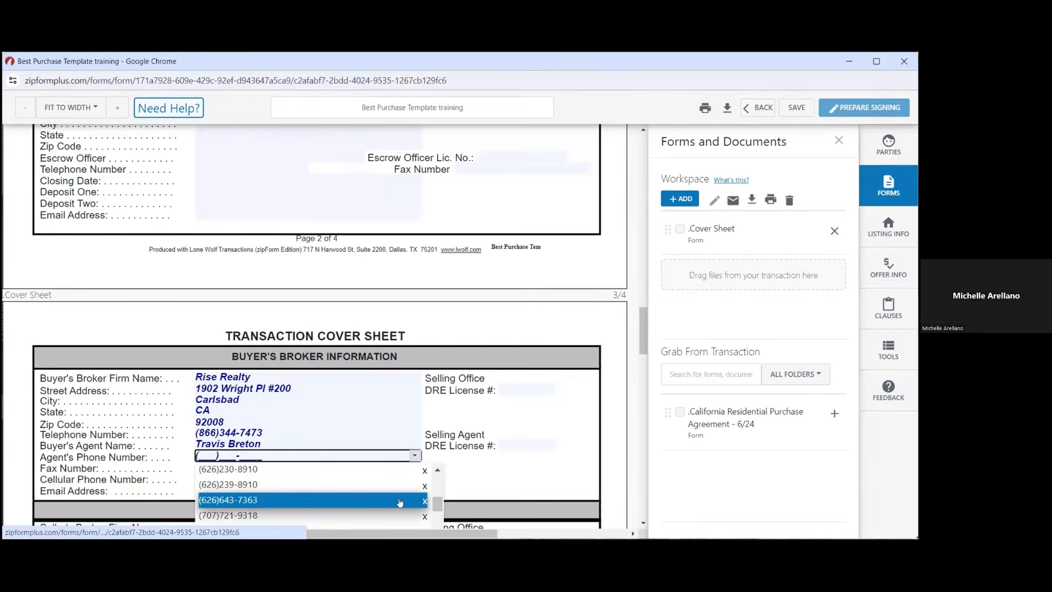
{"action": "scroll", "coordinate": [400, 501], "scroll_direction": "down", "scroll_amount": 5}
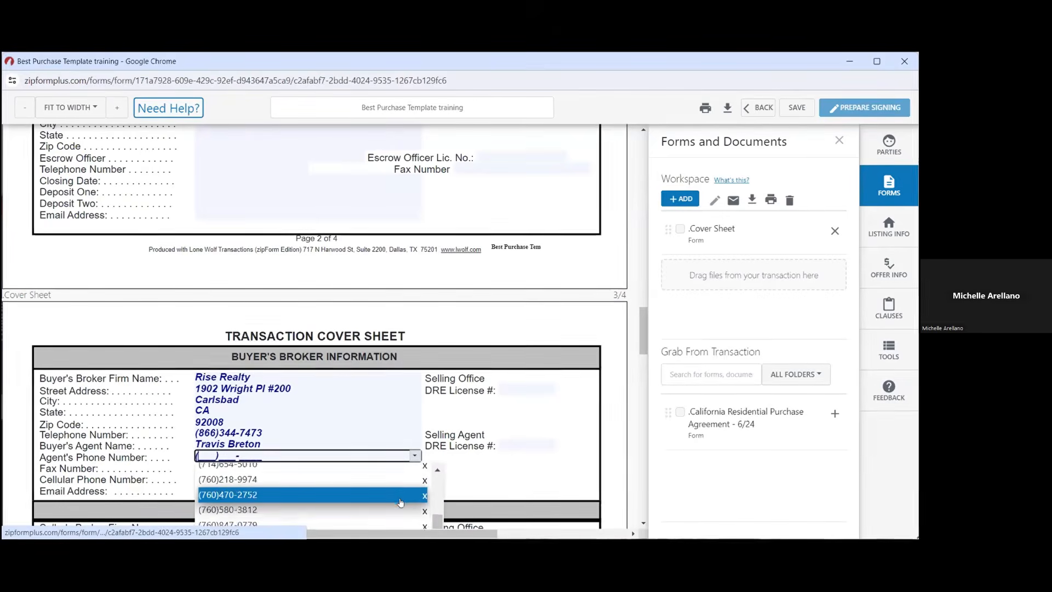
{"action": "left_click", "coordinate": [386, 497]}
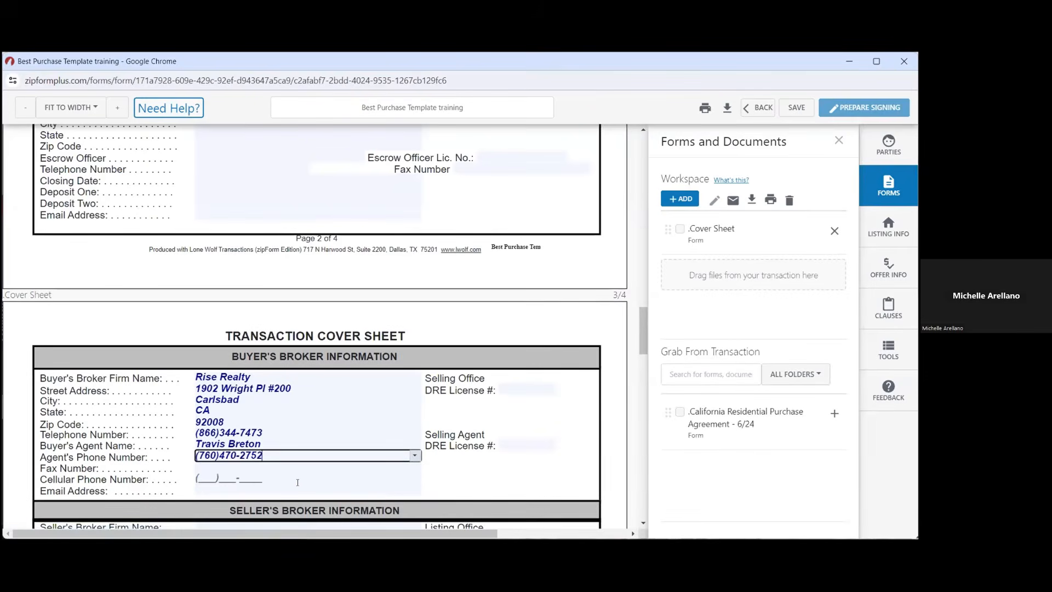
{"action": "left_click", "coordinate": [302, 491]}
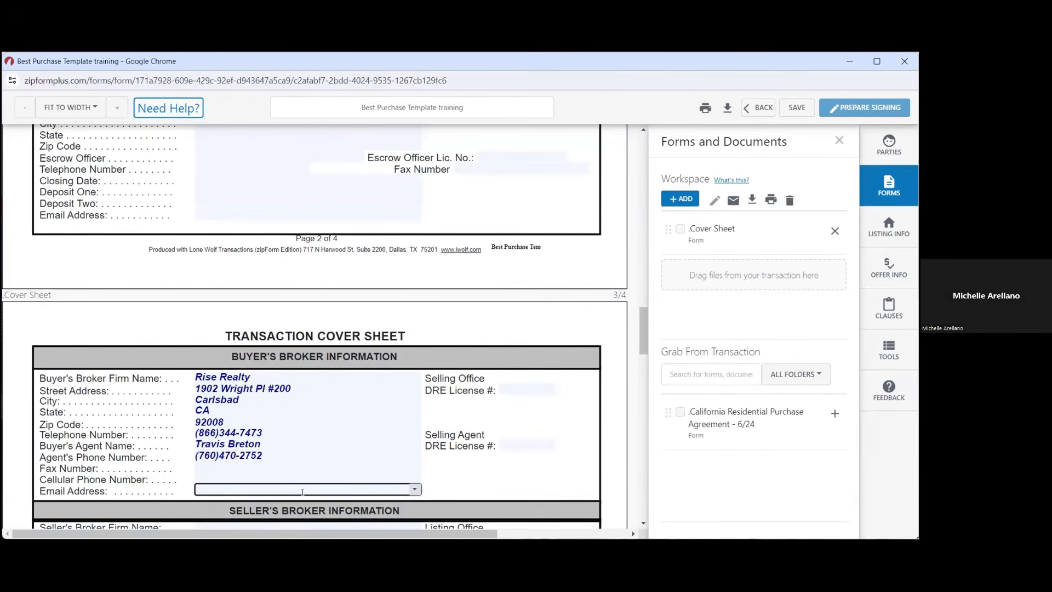
{"action": "type", "text": "travis"}
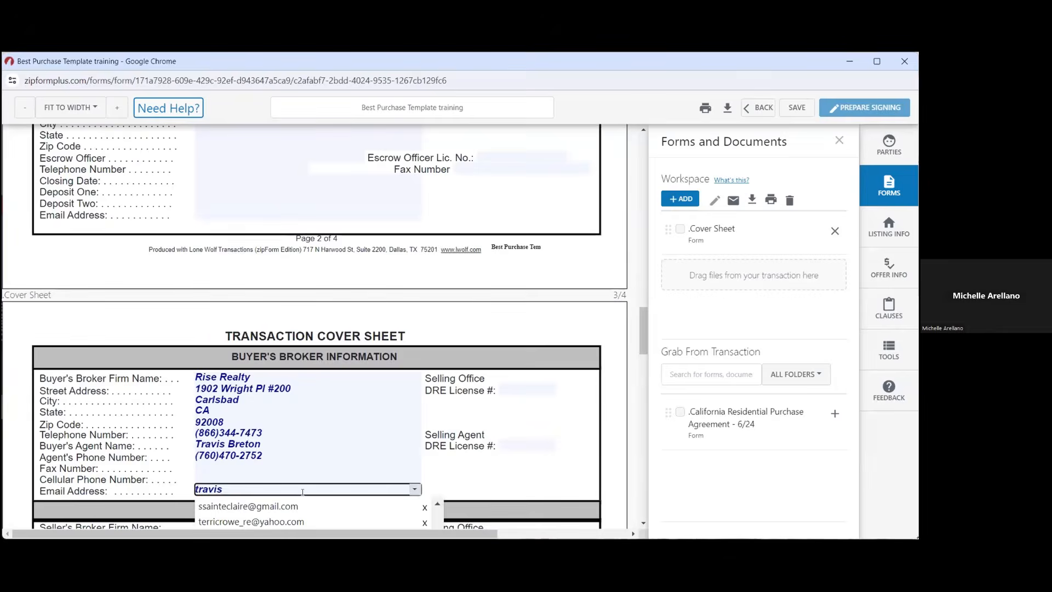
{"action": "scroll", "coordinate": [301, 490], "scroll_direction": "down", "scroll_amount": 2}
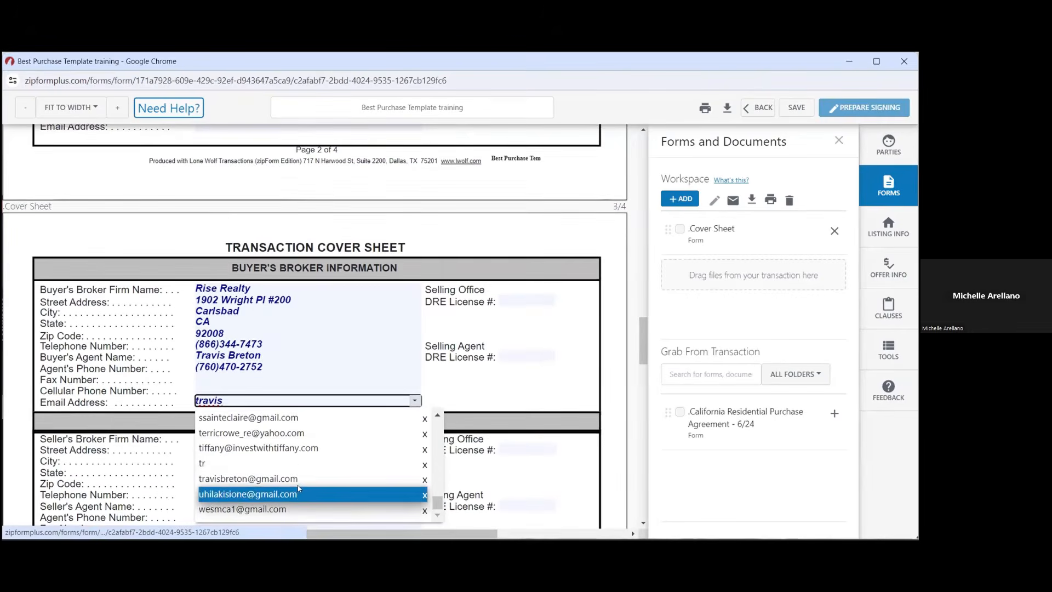
{"action": "left_click", "coordinate": [296, 478]}
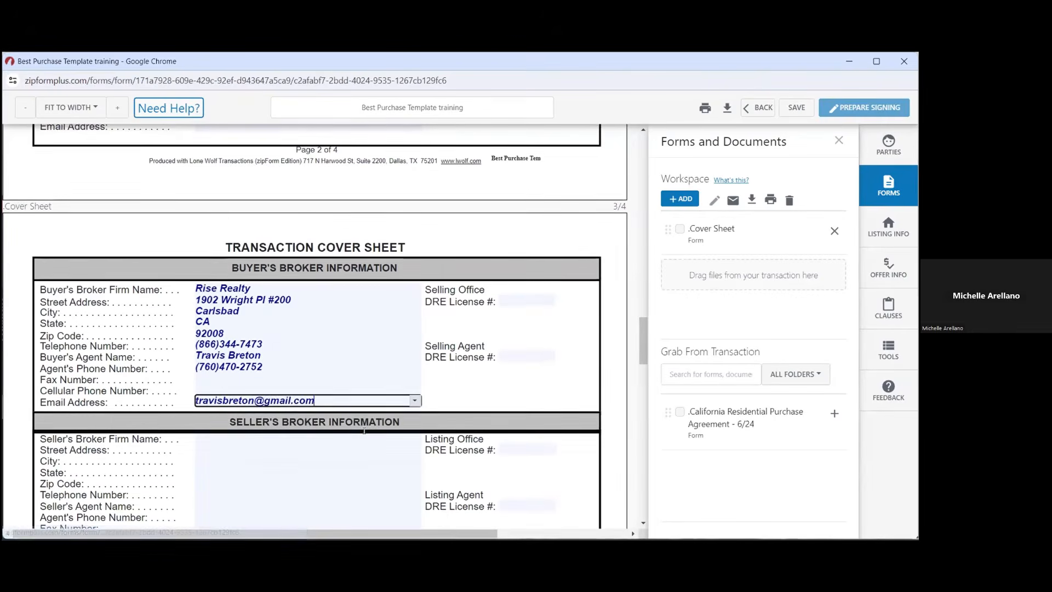
{"action": "left_click", "coordinate": [513, 302]}
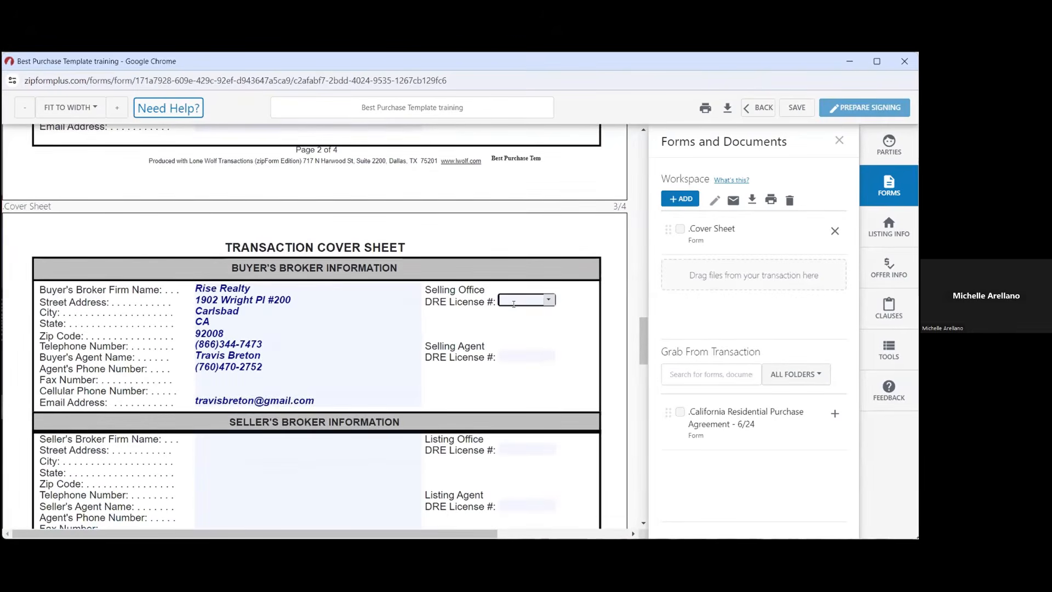
Choose the selling office's DRE license number from the saved list
{"action": "left_click", "coordinate": [547, 300]}
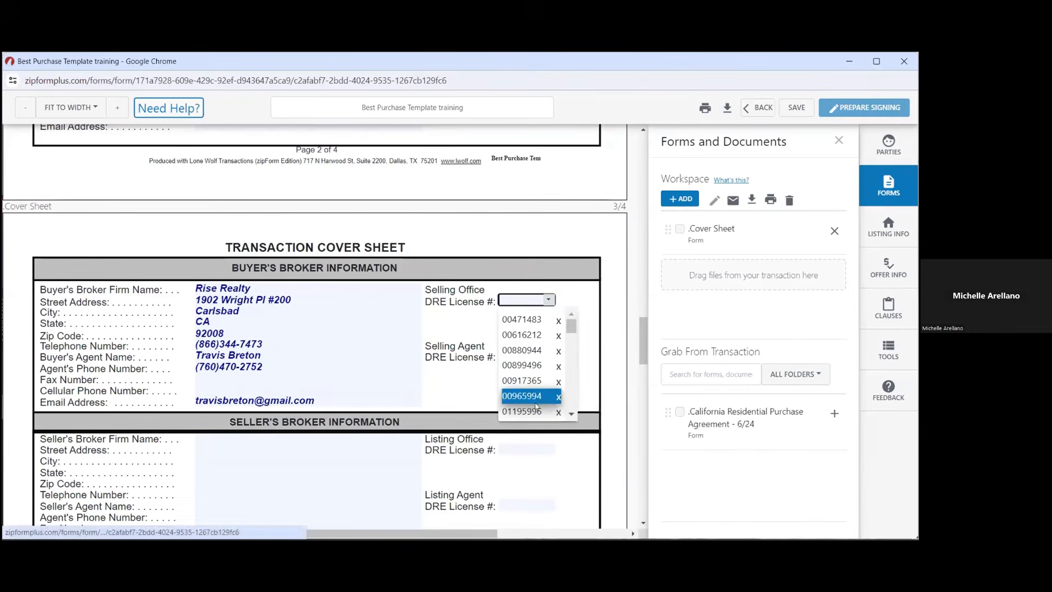
{"action": "scroll", "coordinate": [535, 407], "scroll_direction": "down", "scroll_amount": 5}
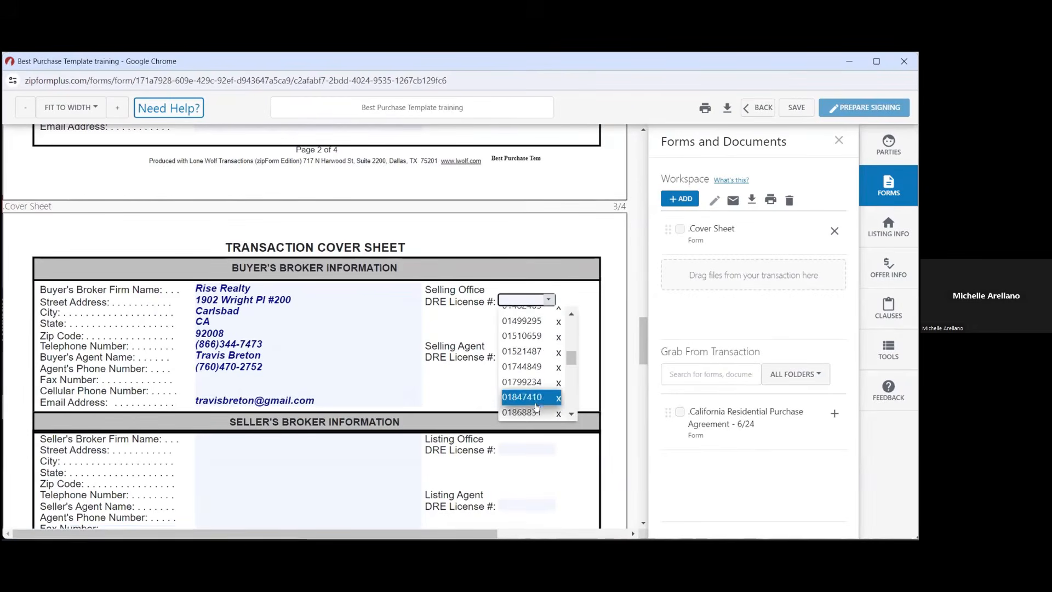
{"action": "scroll", "coordinate": [535, 406], "scroll_direction": "down", "scroll_amount": 3}
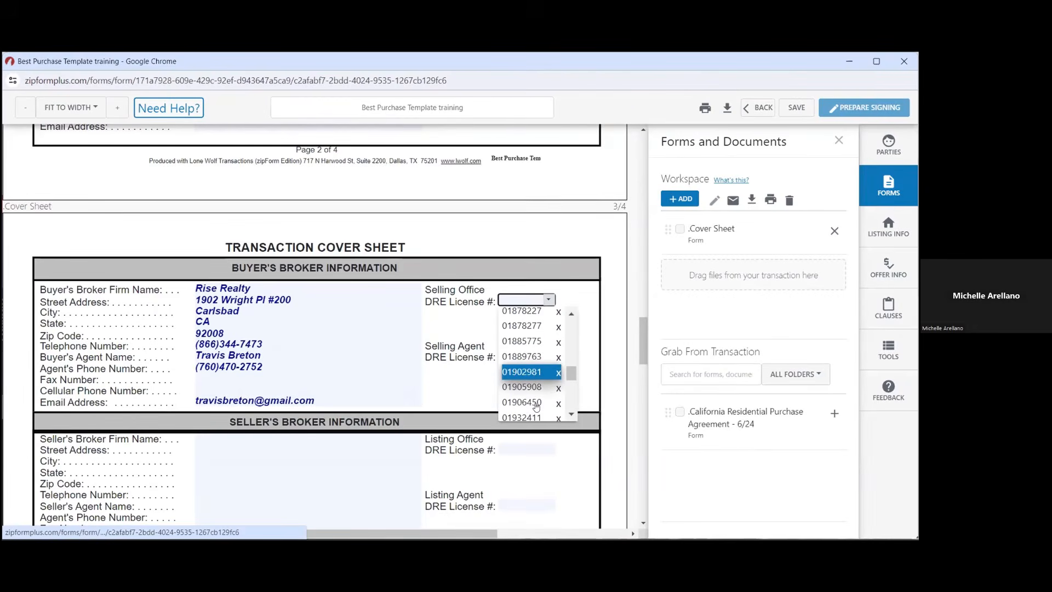
{"action": "scroll", "coordinate": [536, 407], "scroll_direction": "down", "scroll_amount": 3}
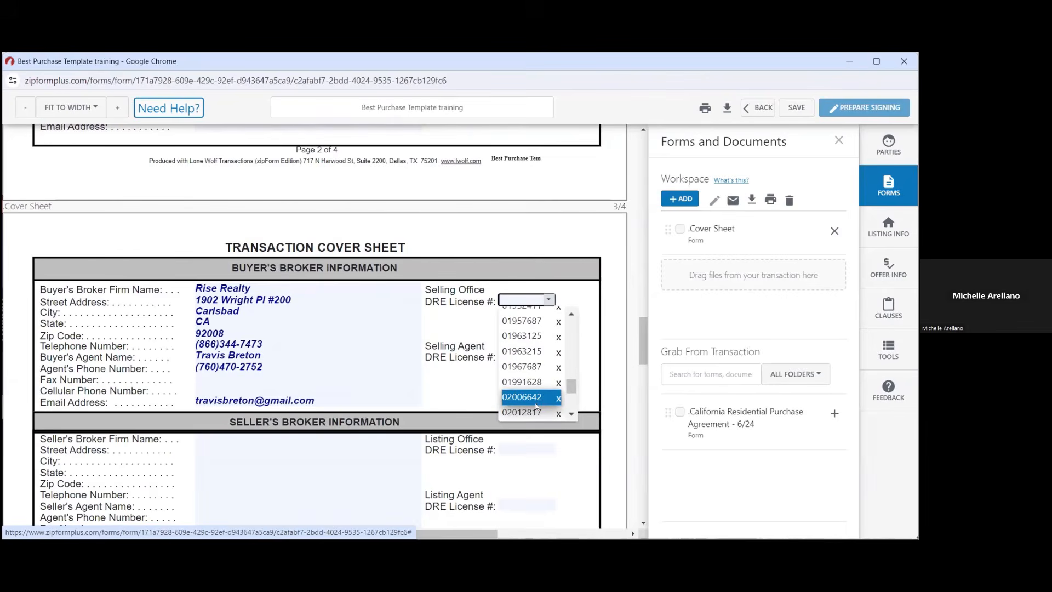
{"action": "scroll", "coordinate": [535, 407], "scroll_direction": "up", "scroll_amount": 1}
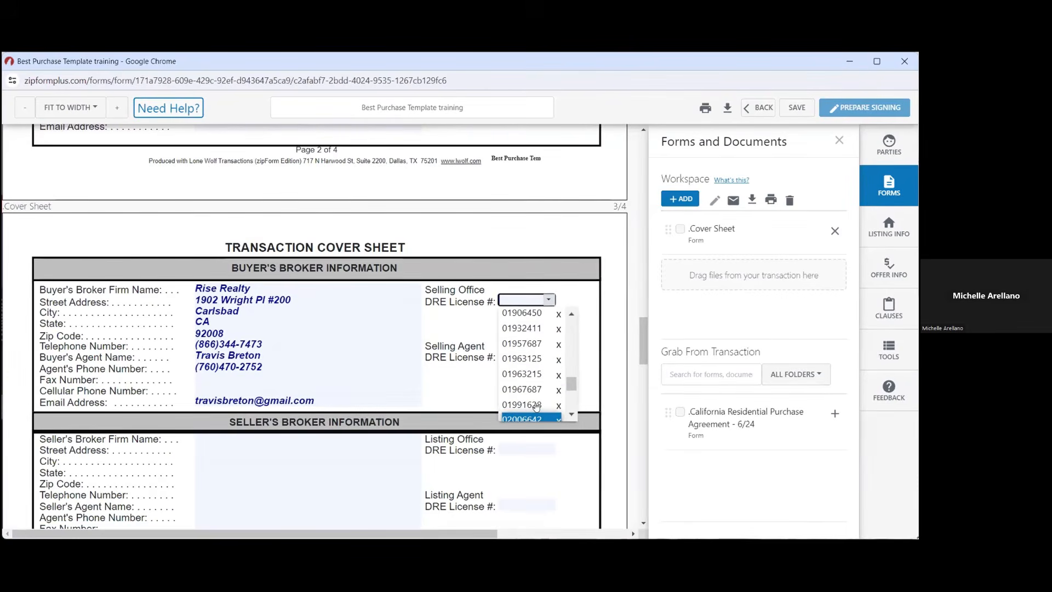
{"action": "scroll", "coordinate": [535, 406], "scroll_direction": "up", "scroll_amount": 2}
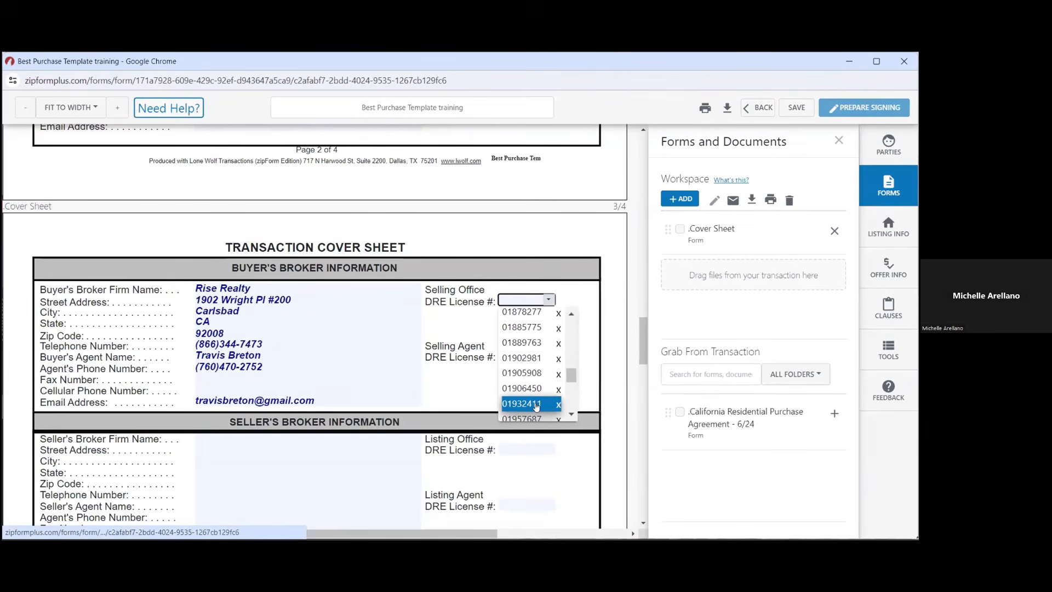
{"action": "scroll", "coordinate": [535, 405], "scroll_direction": "up", "scroll_amount": 2}
{"action": "scroll", "coordinate": [536, 407], "scroll_direction": "up", "scroll_amount": 5}
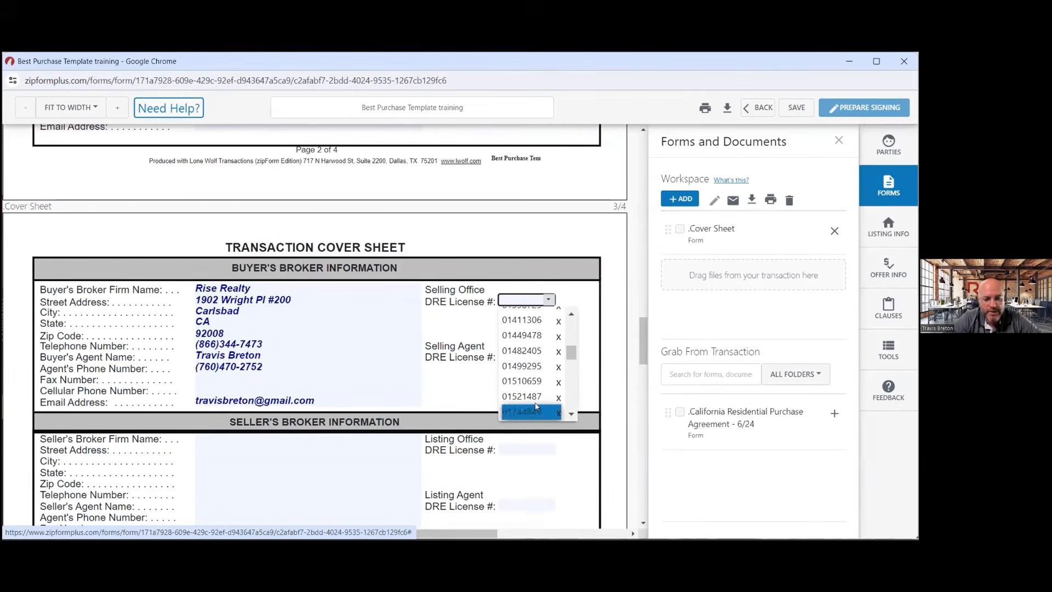
{"action": "scroll", "coordinate": [535, 406], "scroll_direction": "down", "scroll_amount": 5}
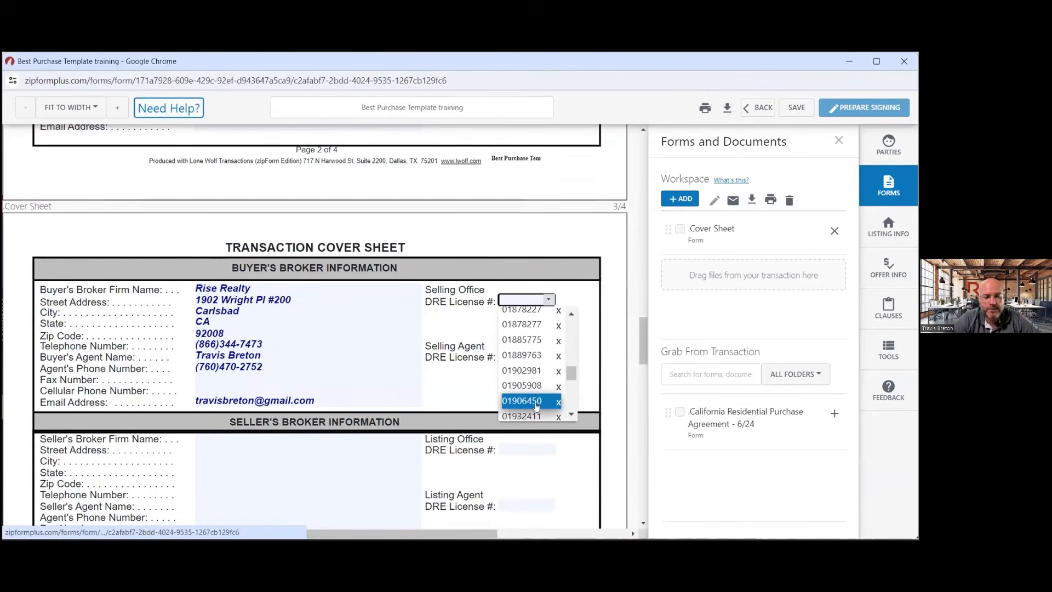
{"action": "scroll", "coordinate": [536, 405], "scroll_direction": "down", "scroll_amount": 4}
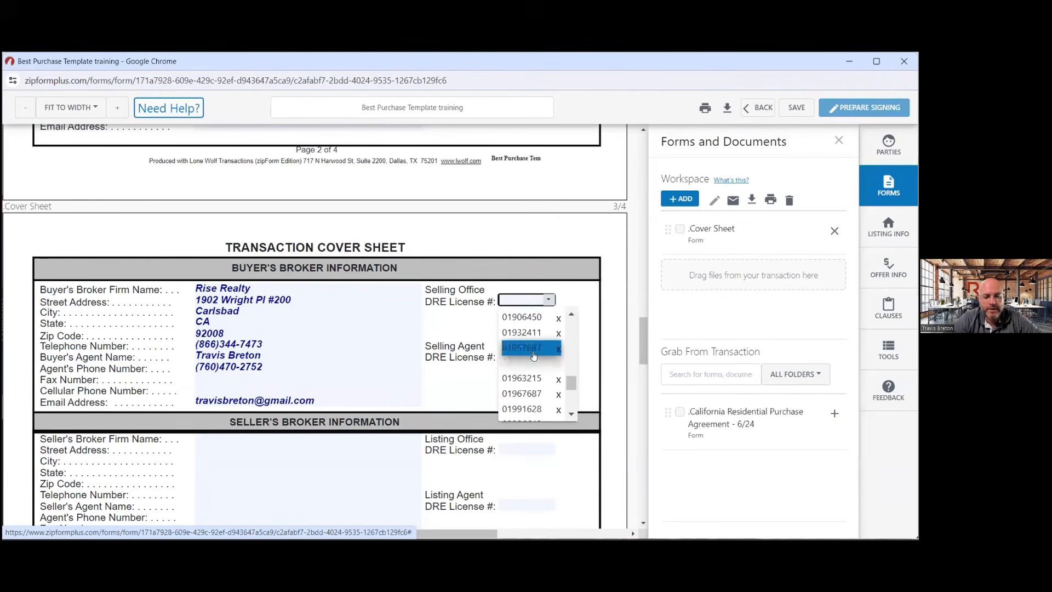
{"action": "left_click", "coordinate": [534, 351]}
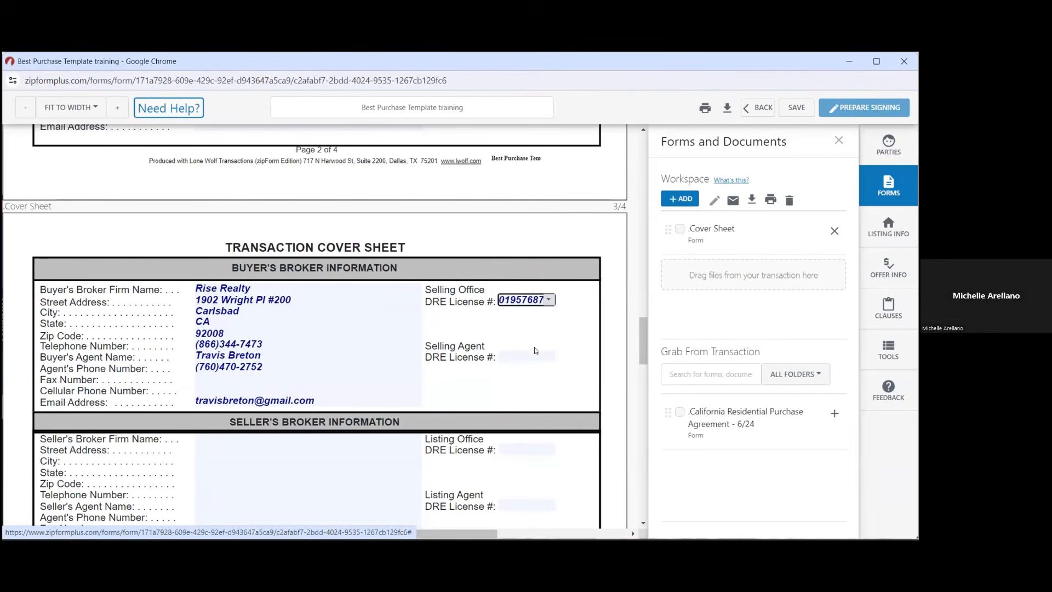
Choose the selling agent's DRE license number from the saved list
{"action": "left_click", "coordinate": [530, 355]}
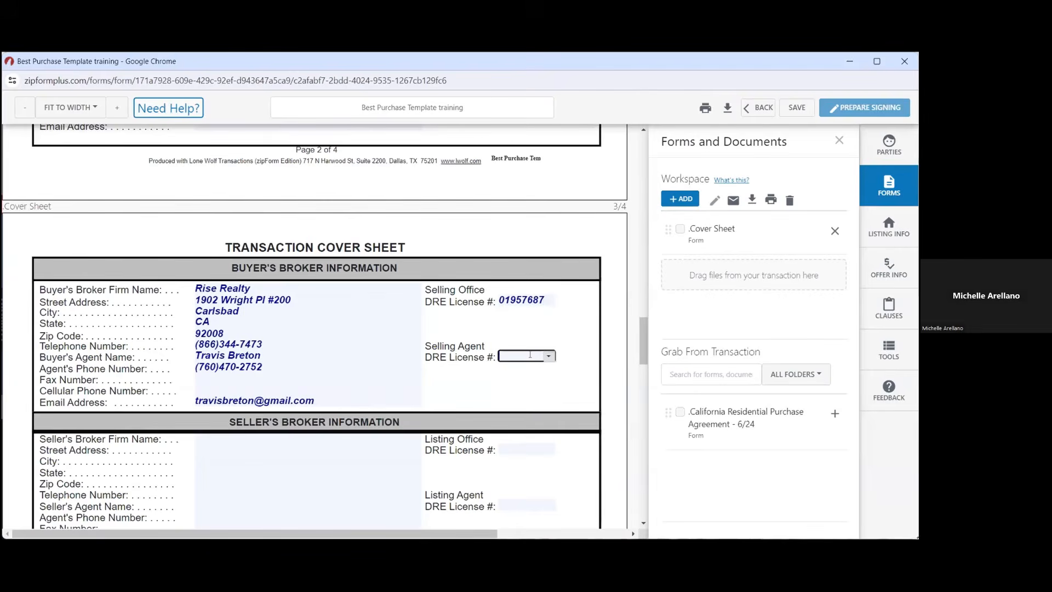
{"action": "left_click", "coordinate": [548, 356]}
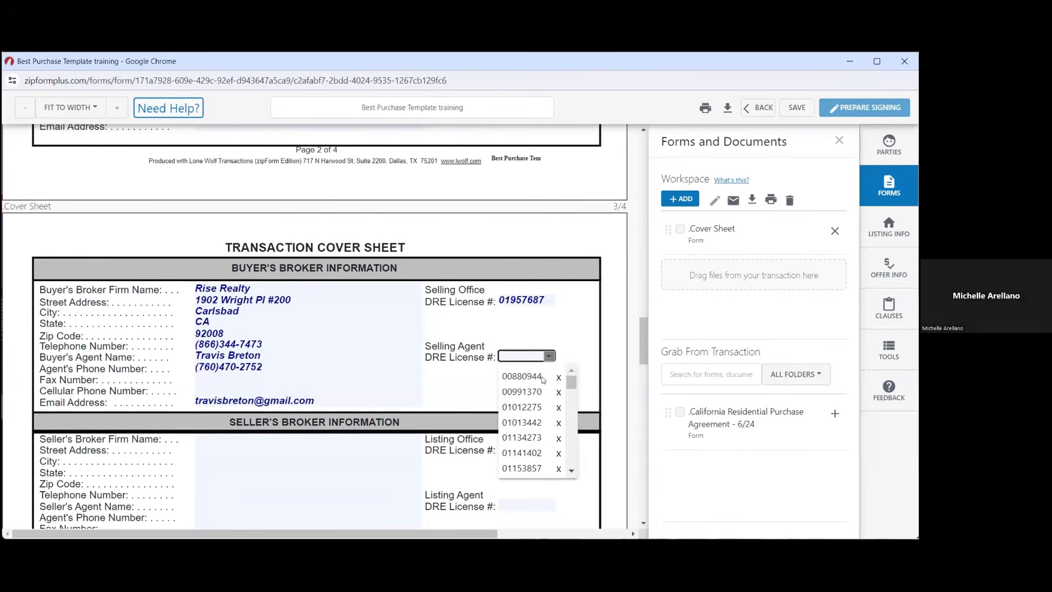
{"action": "scroll", "coordinate": [530, 429], "scroll_direction": "down", "scroll_amount": 5}
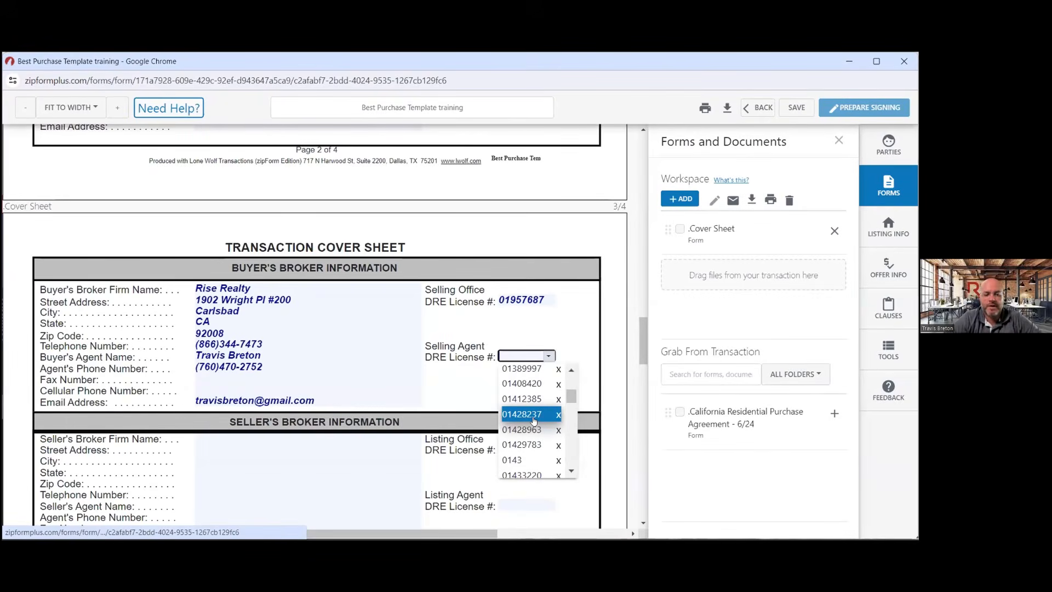
{"action": "scroll", "coordinate": [531, 438], "scroll_direction": "down", "scroll_amount": 3}
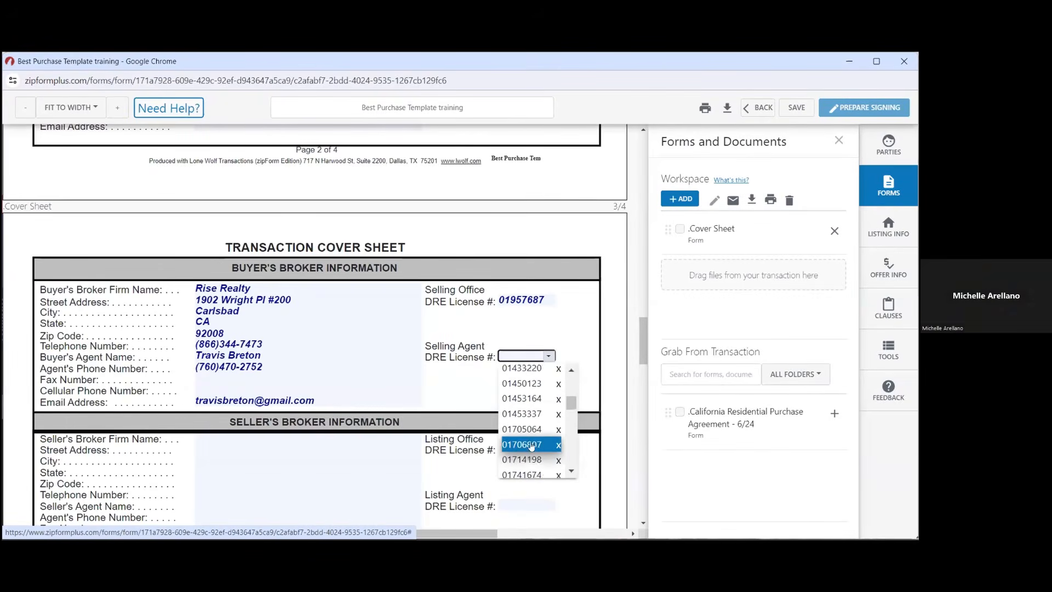
{"action": "scroll", "coordinate": [532, 446], "scroll_direction": "down", "scroll_amount": 5}
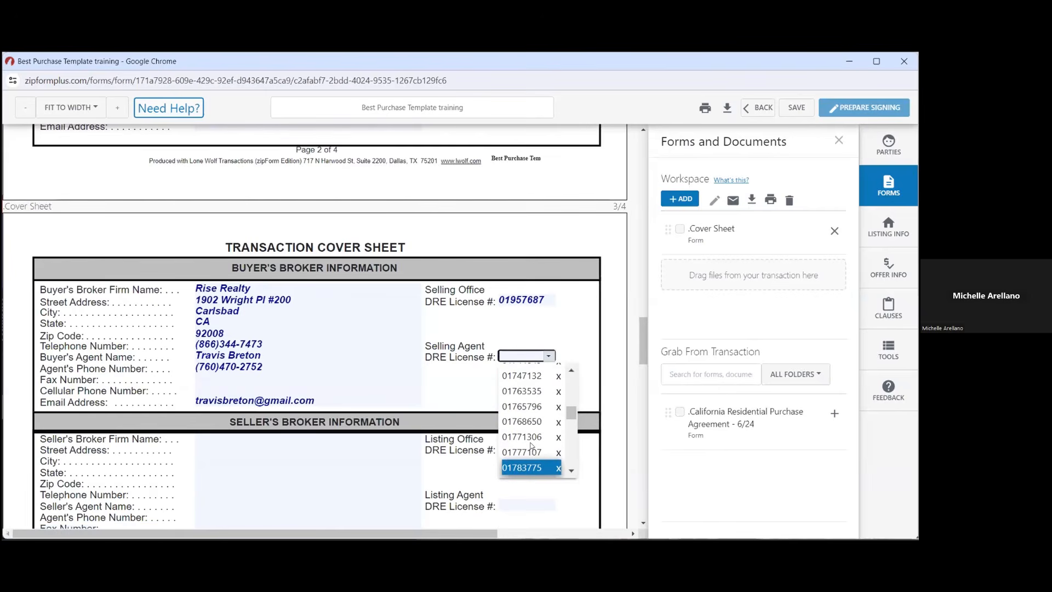
{"action": "scroll", "coordinate": [532, 445], "scroll_direction": "down", "scroll_amount": 2}
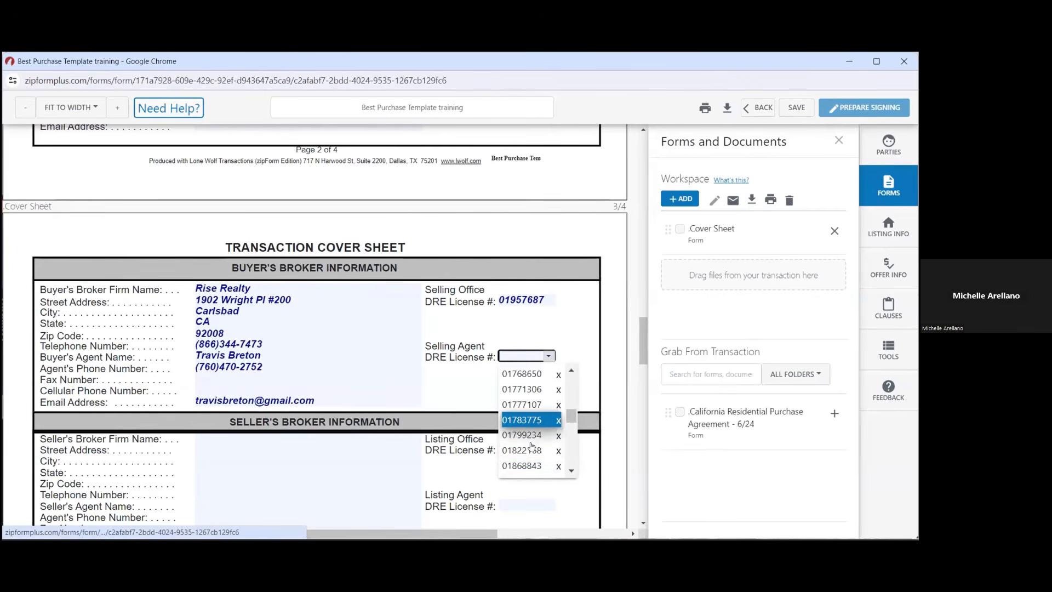
{"action": "left_click", "coordinate": [531, 436]}
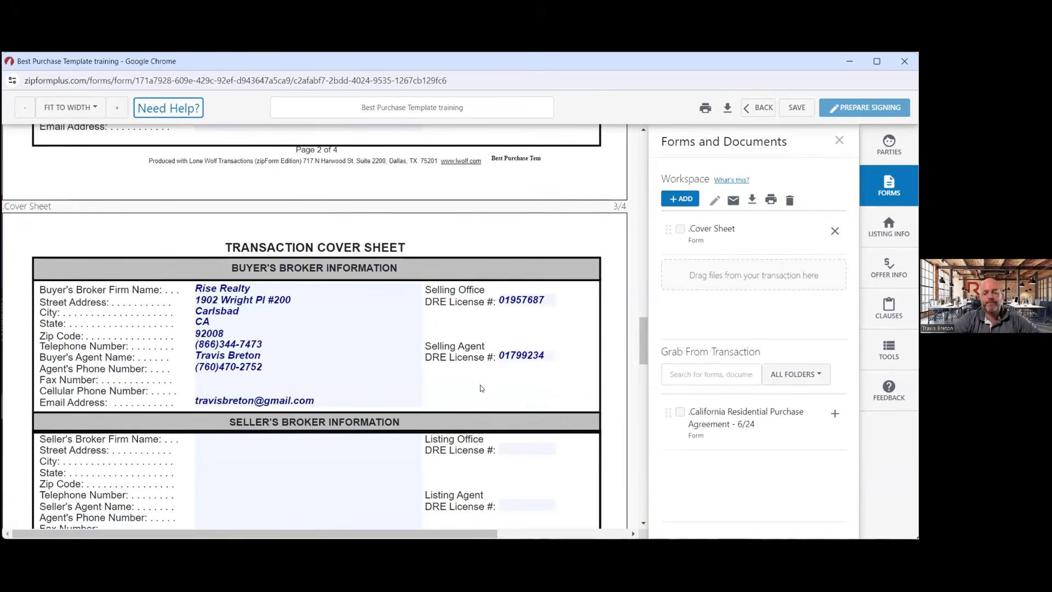
Scroll the Cover Sheet past the Seller's Broker and Lender sections to Title Information
{"action": "scroll", "coordinate": [481, 388], "scroll_direction": "down", "scroll_amount": 1}
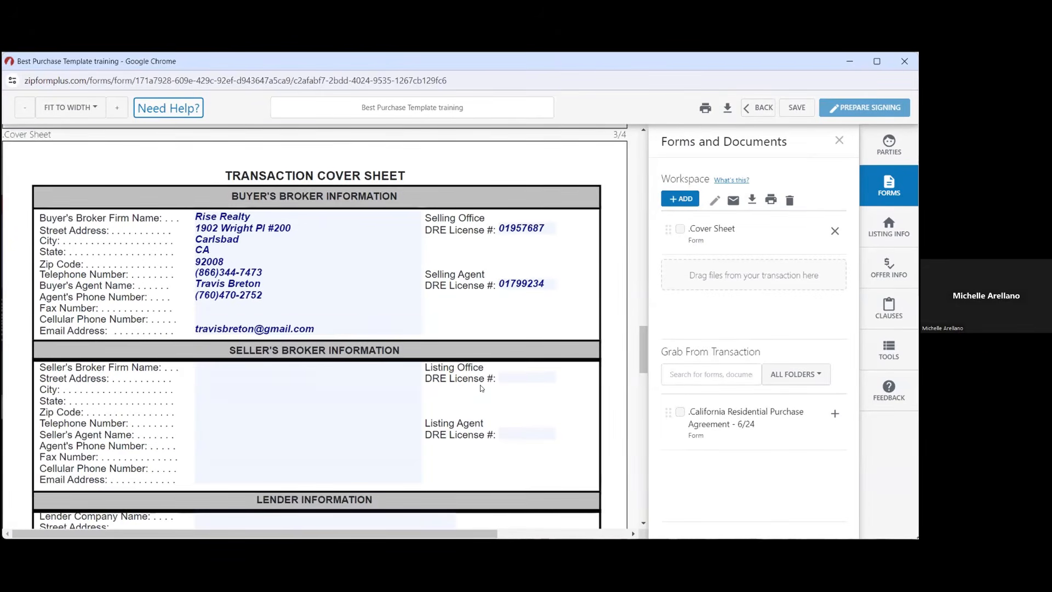
{"action": "scroll", "coordinate": [481, 387], "scroll_direction": "down", "scroll_amount": 1}
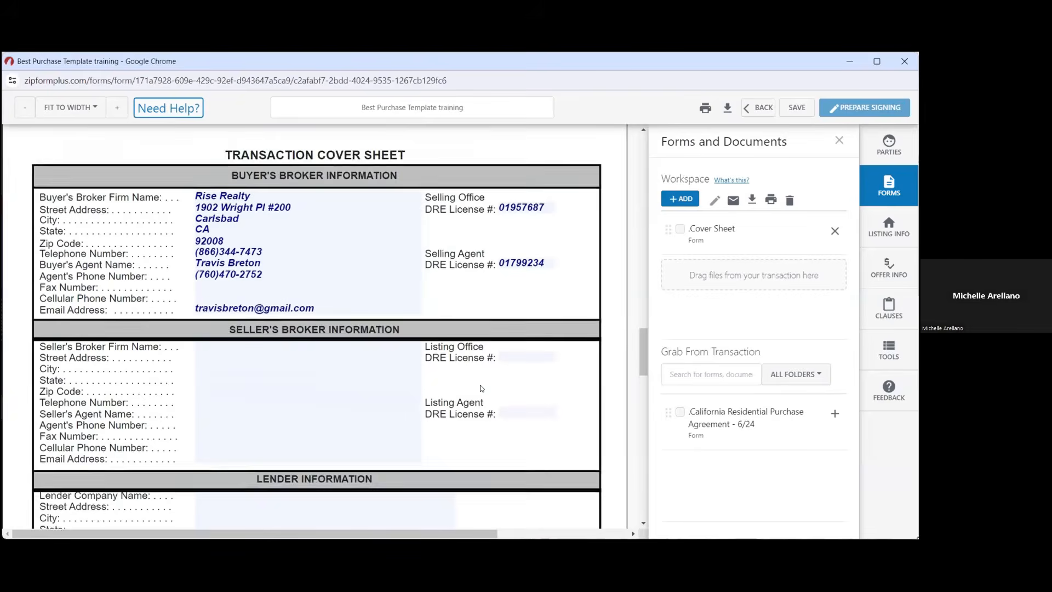
{"action": "scroll", "coordinate": [481, 388], "scroll_direction": "down", "scroll_amount": 5}
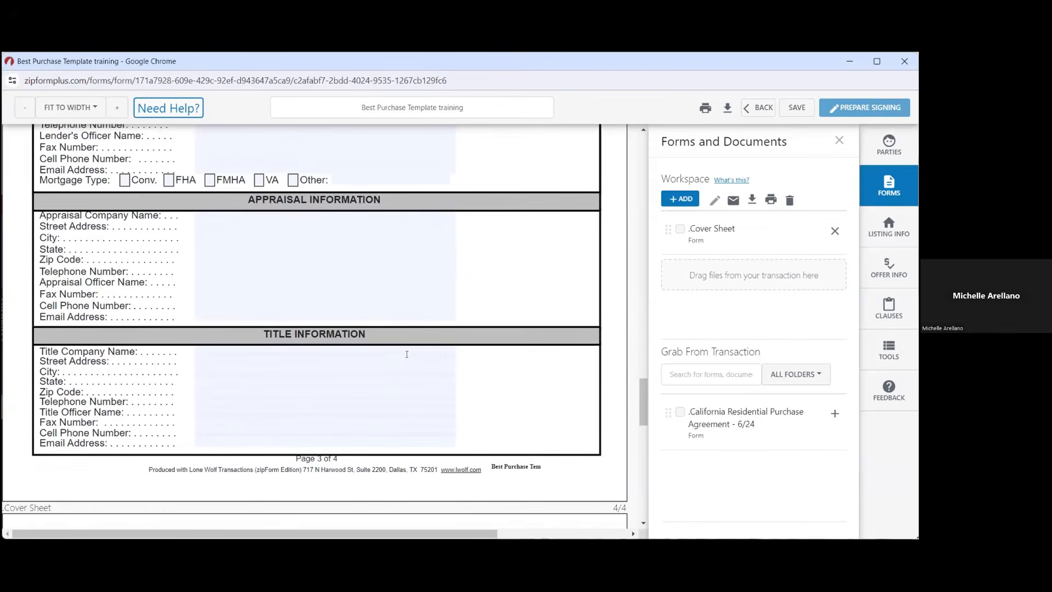
Set the title company to Ticor Title with its suggested street address
{"action": "left_click", "coordinate": [406, 354]}
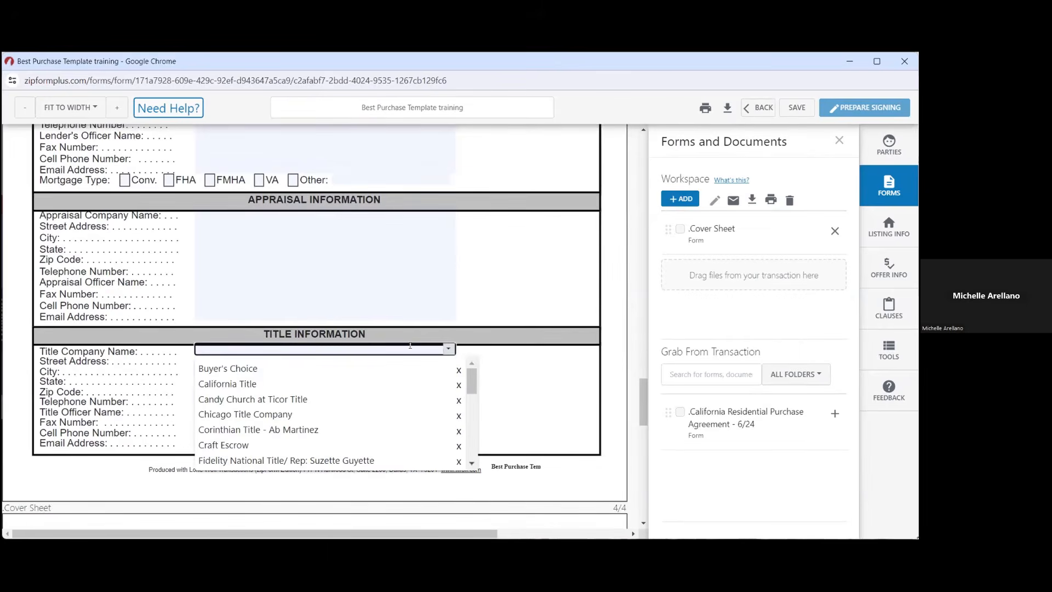
{"action": "type", "text": "tic"}
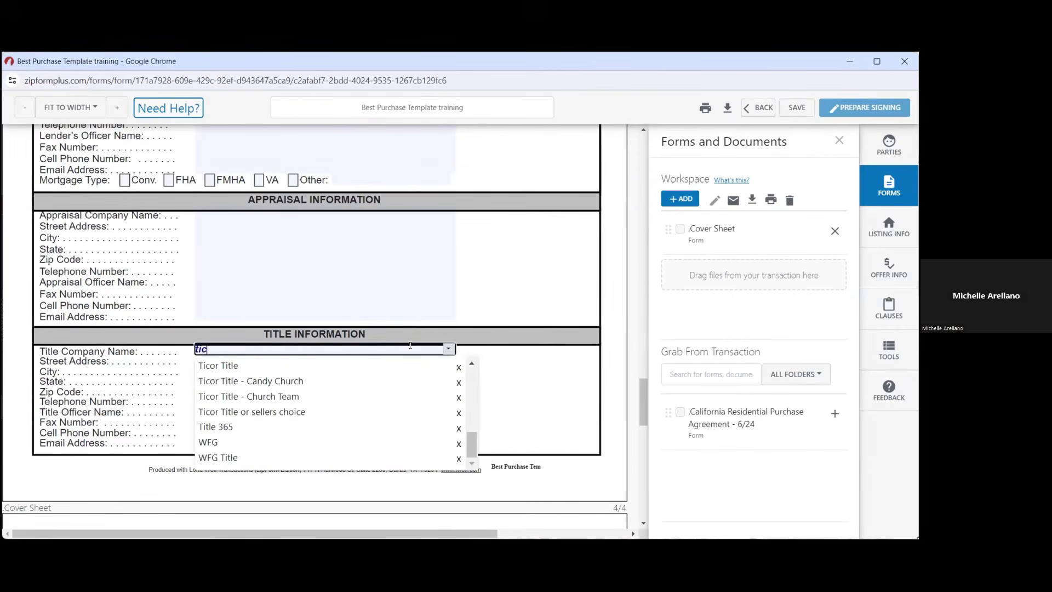
{"action": "left_click", "coordinate": [327, 365]}
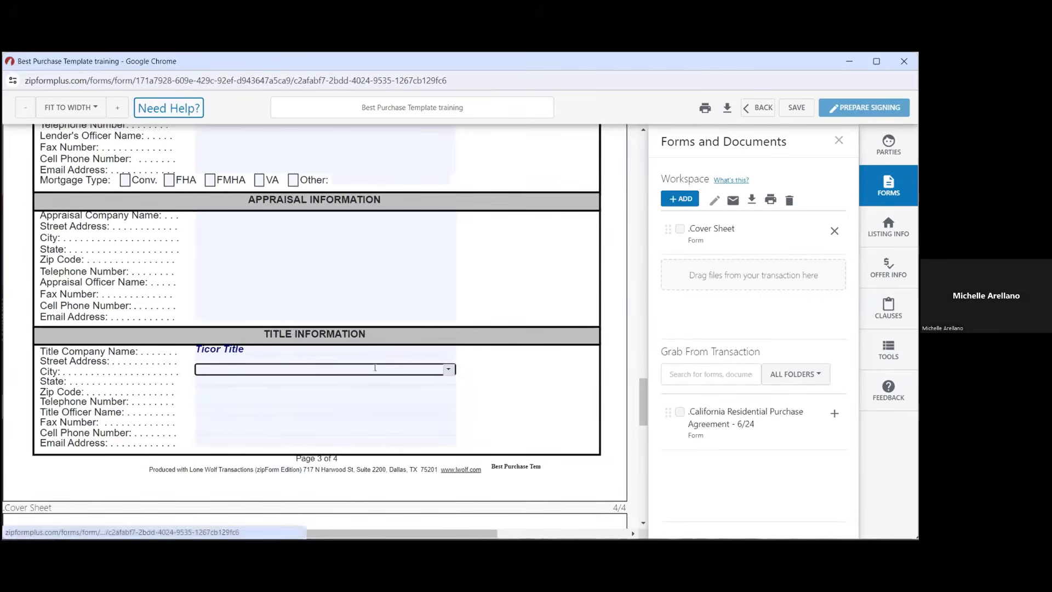
{"action": "left_click", "coordinate": [447, 361]}
{"action": "left_click", "coordinate": [446, 379]}
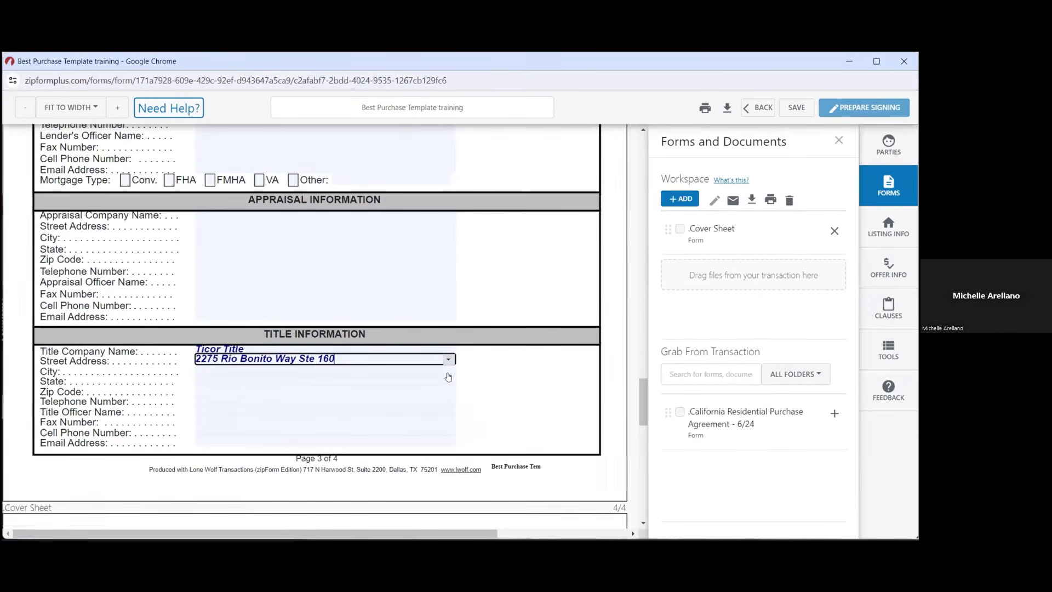
Enter San Diego as the title company's city
{"action": "type", "text": "san diego"}
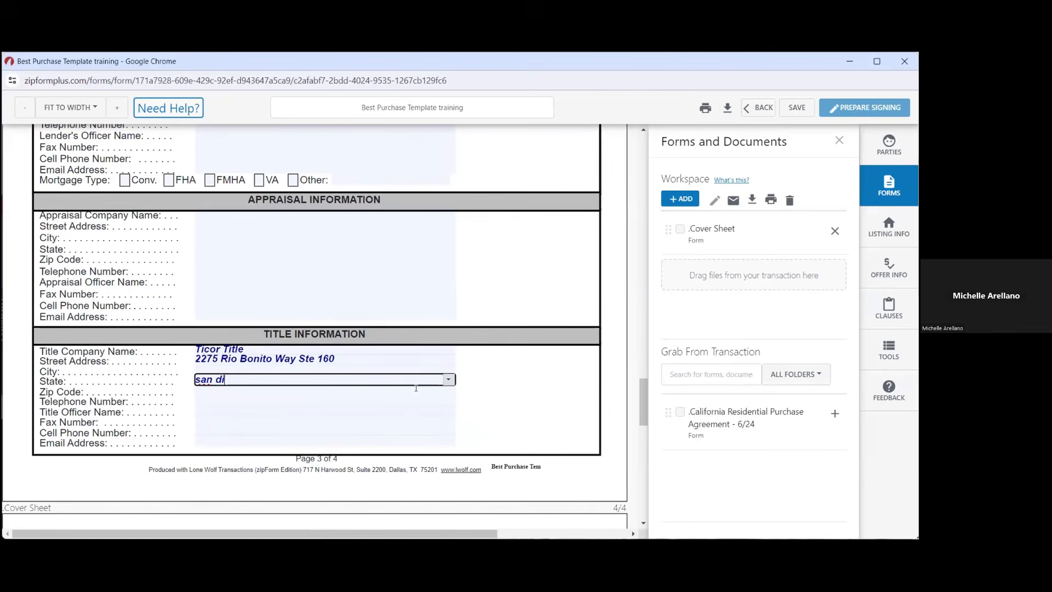
{"action": "key", "text": "BackSpace"}
{"action": "key", "text": "BackSpace"}
{"action": "key", "text": "BackSpace"}
{"action": "key", "text": "BackSpace"}
{"action": "key", "text": "BackSpace"}
{"action": "key", "text": "BackSpace"}
{"action": "key", "text": "BackSpace"}
{"action": "key", "text": "BackSpace"}
{"action": "key", "text": "BackSpace"}
{"action": "type", "text": "San Diego"}
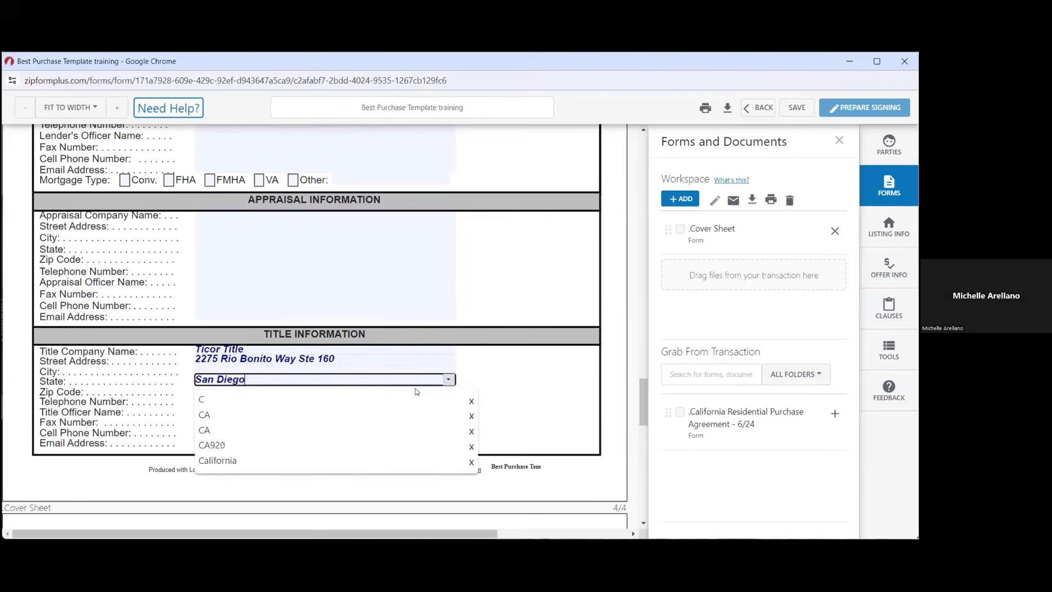
{"action": "left_click", "coordinate": [556, 386]}
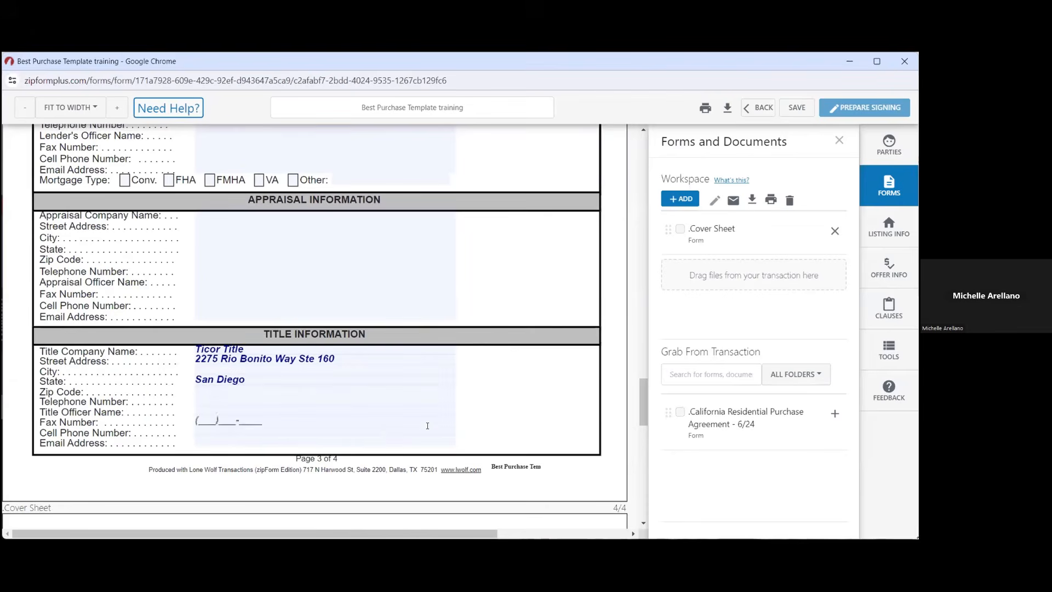
Fill the title company e-mail from the suggested contact address
{"action": "left_click", "coordinate": [381, 440]}
{"action": "type", "text": "m"}
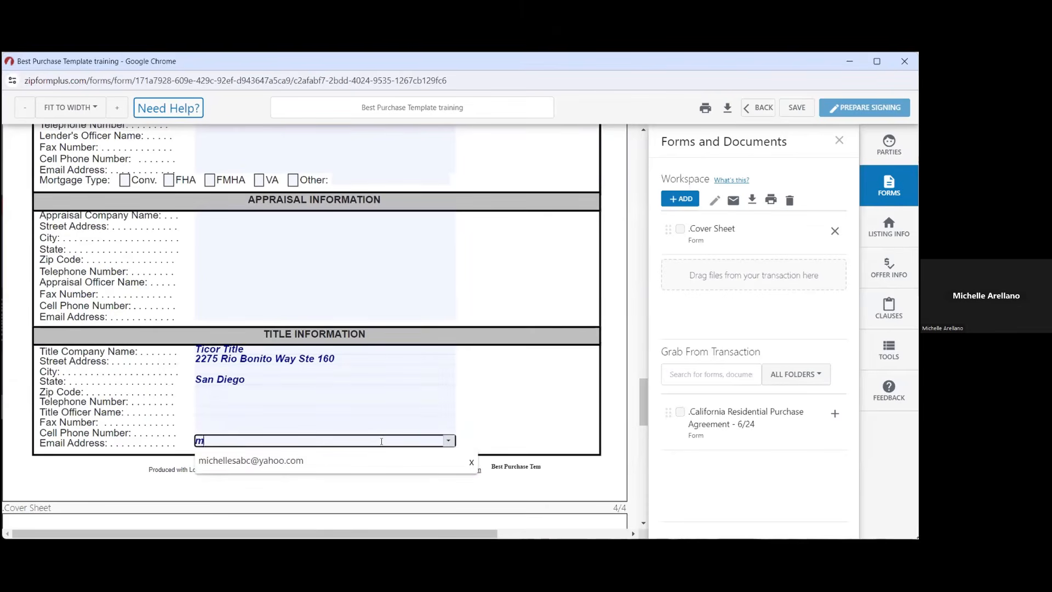
{"action": "left_click", "coordinate": [375, 460]}
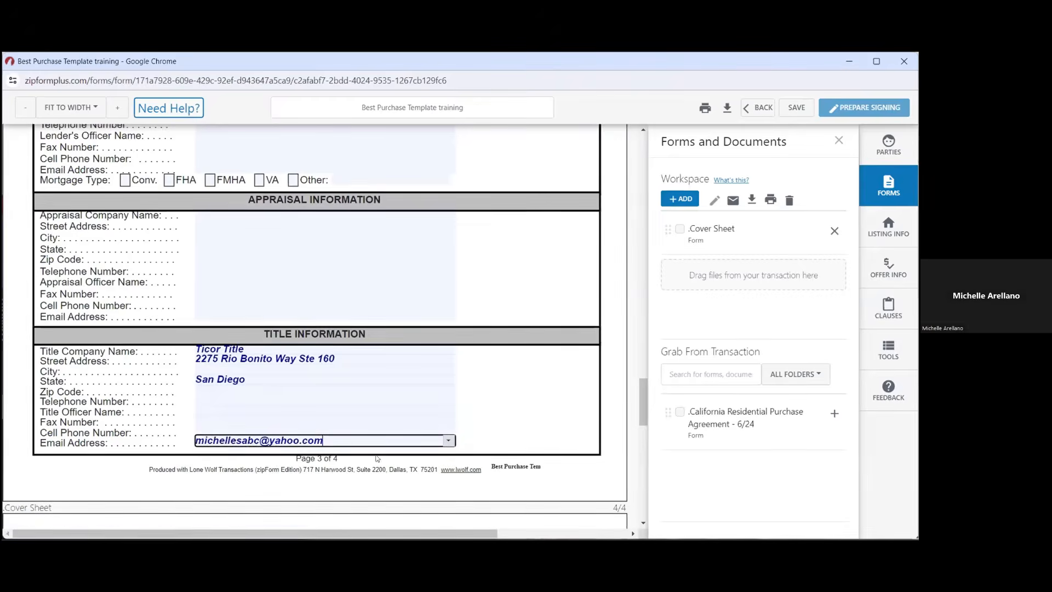
{"action": "left_click", "coordinate": [483, 404]}
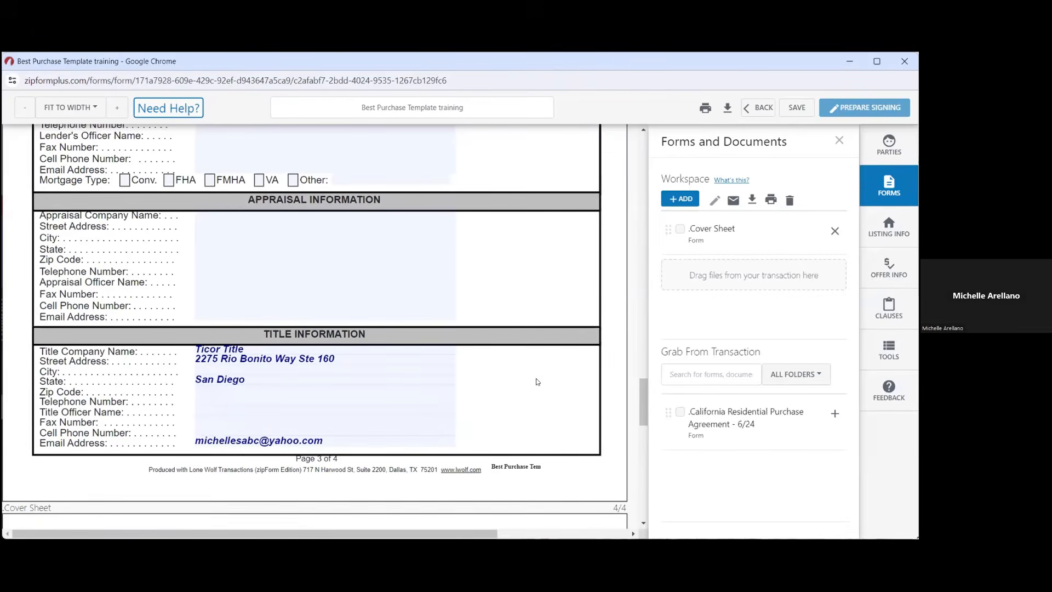
{"action": "scroll", "coordinate": [536, 379], "scroll_direction": "down", "scroll_amount": 5}
{"action": "scroll", "coordinate": [535, 380], "scroll_direction": "down", "scroll_amount": 2}
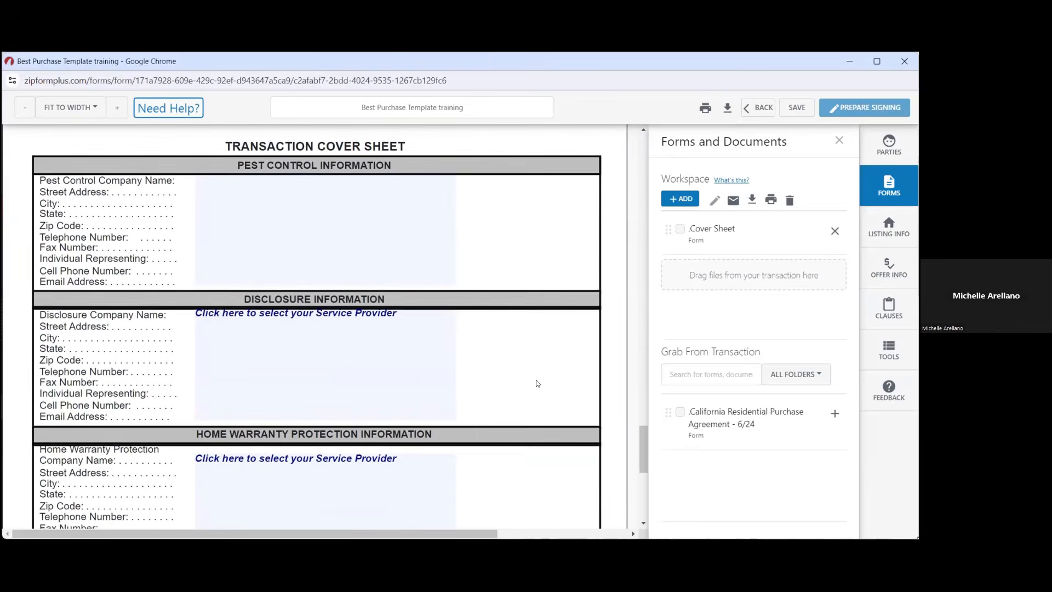
Scroll to the Transaction Coordinator section and save the Cover Sheet until 'Save Successful' appears
{"action": "scroll", "coordinate": [536, 380], "scroll_direction": "down", "scroll_amount": 3}
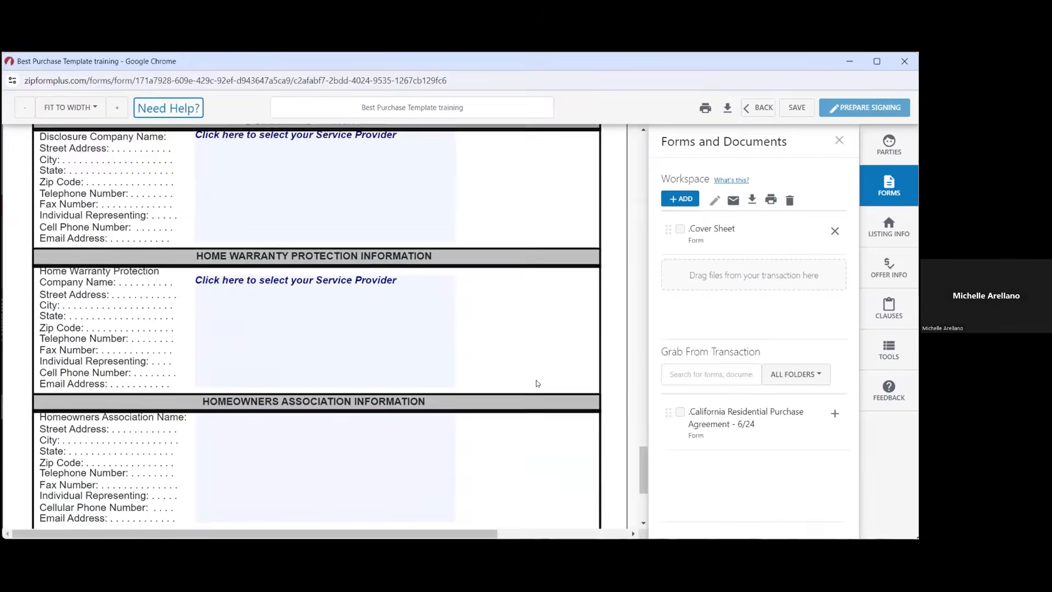
{"action": "scroll", "coordinate": [535, 382], "scroll_direction": "down", "scroll_amount": 2}
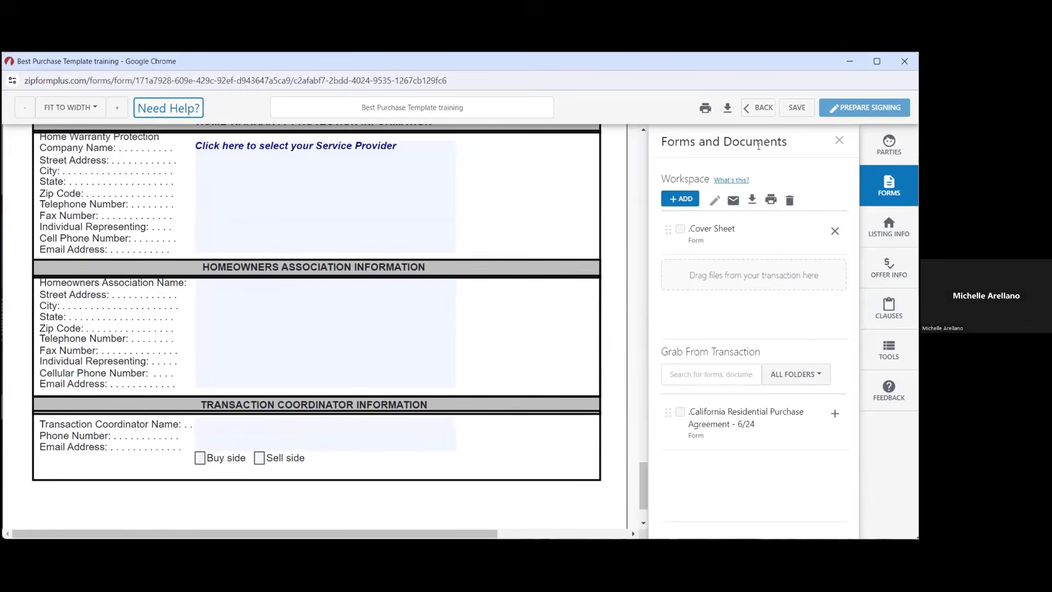
{"action": "left_click", "coordinate": [795, 111]}
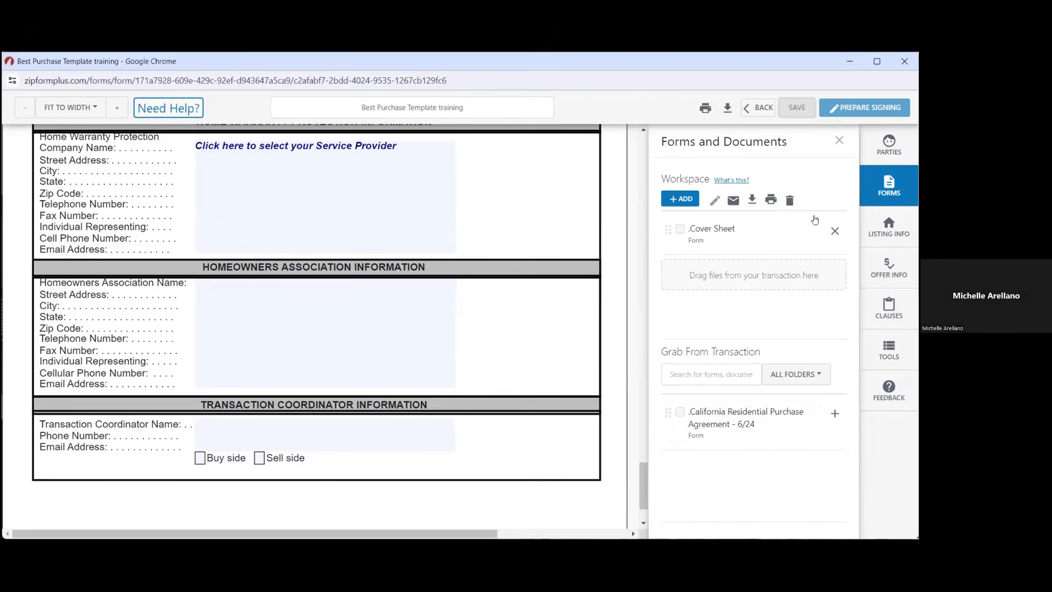
Preview the +ADD form options, dismiss them, and go back to the Documents tab
{"action": "left_click", "coordinate": [729, 420]}
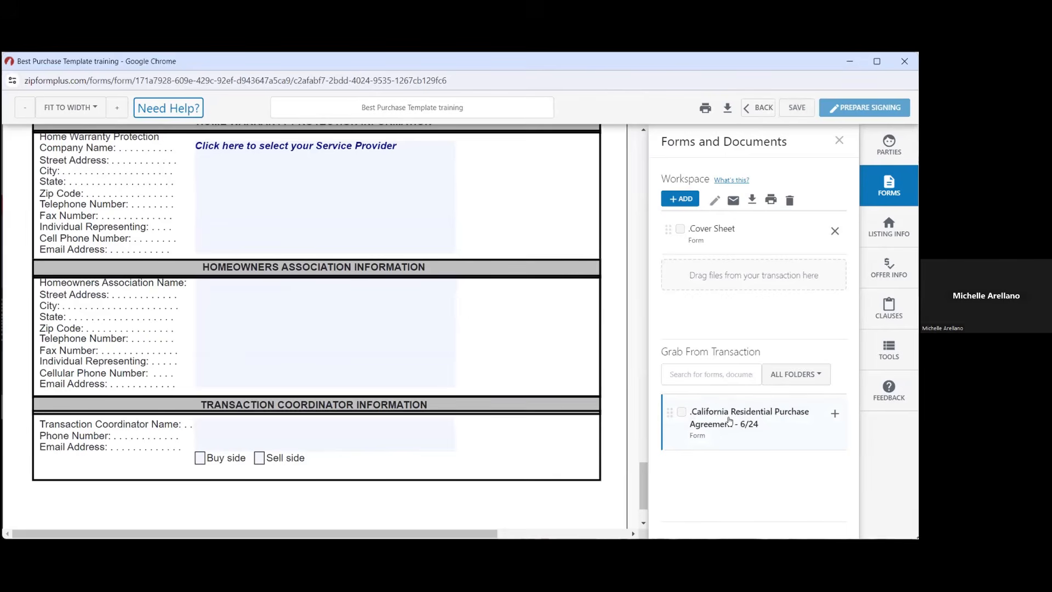
{"action": "left_click", "coordinate": [685, 201]}
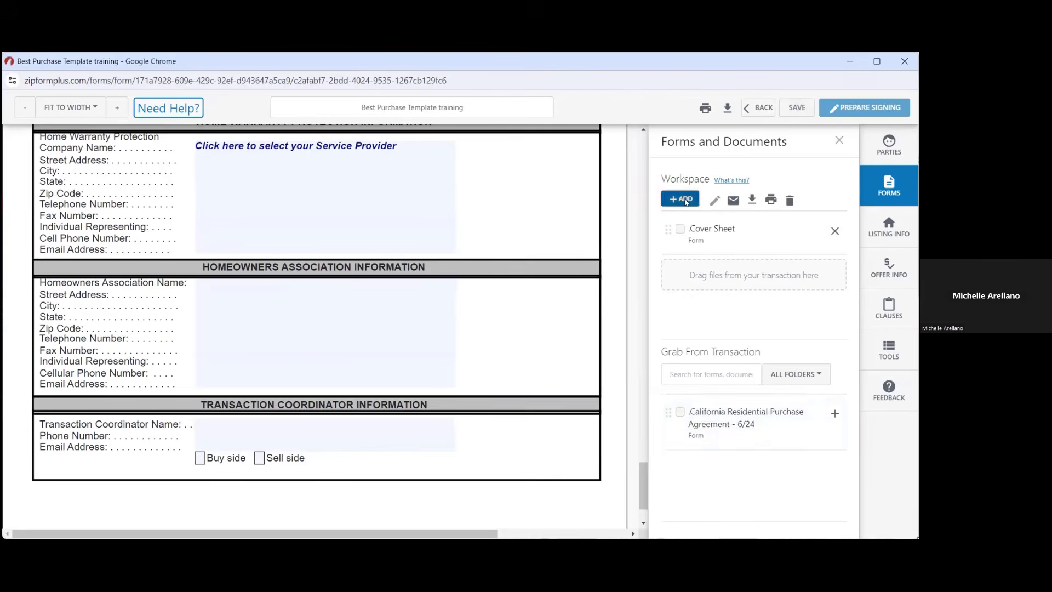
{"action": "left_click", "coordinate": [685, 201]}
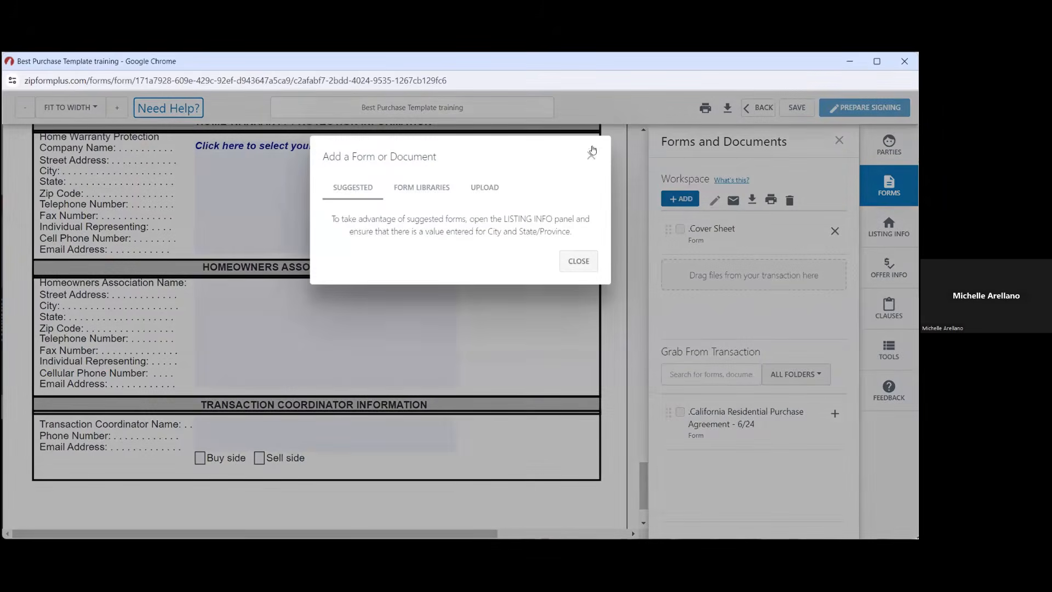
{"action": "left_click", "coordinate": [592, 151]}
{"action": "left_click", "coordinate": [716, 422]}
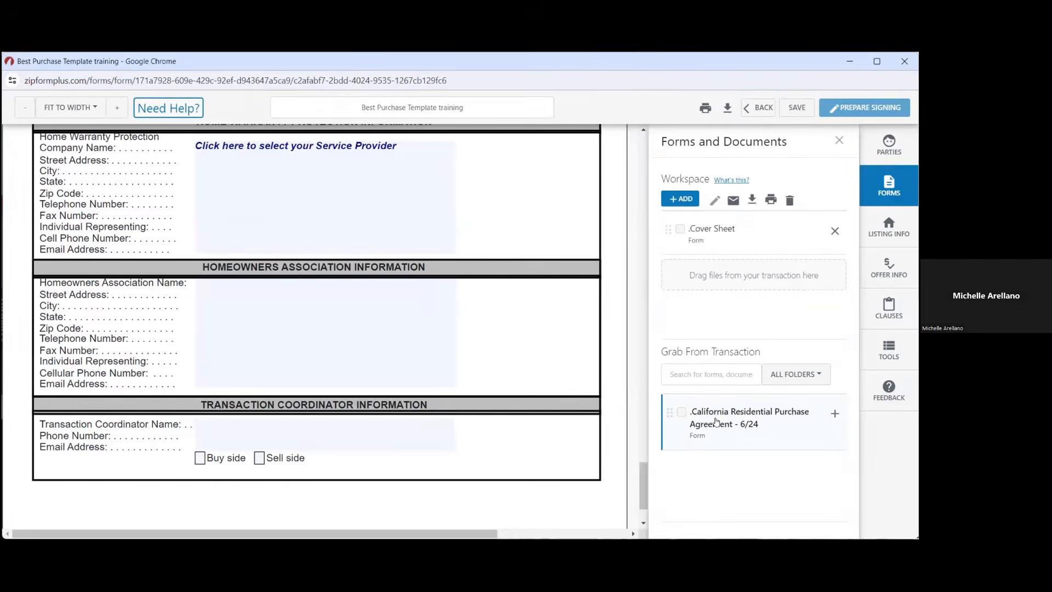
{"action": "left_click", "coordinate": [756, 108]}
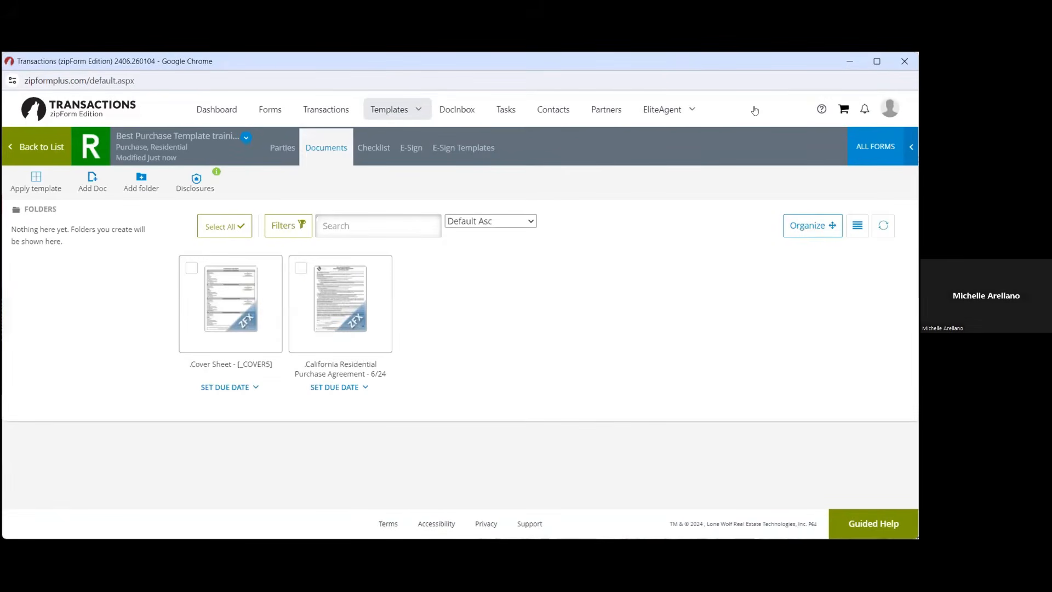
Open the California Residential Purchase Agreement in the previous workspace with the Cover Sheet
{"action": "mouse_move", "coordinate": [334, 306]}
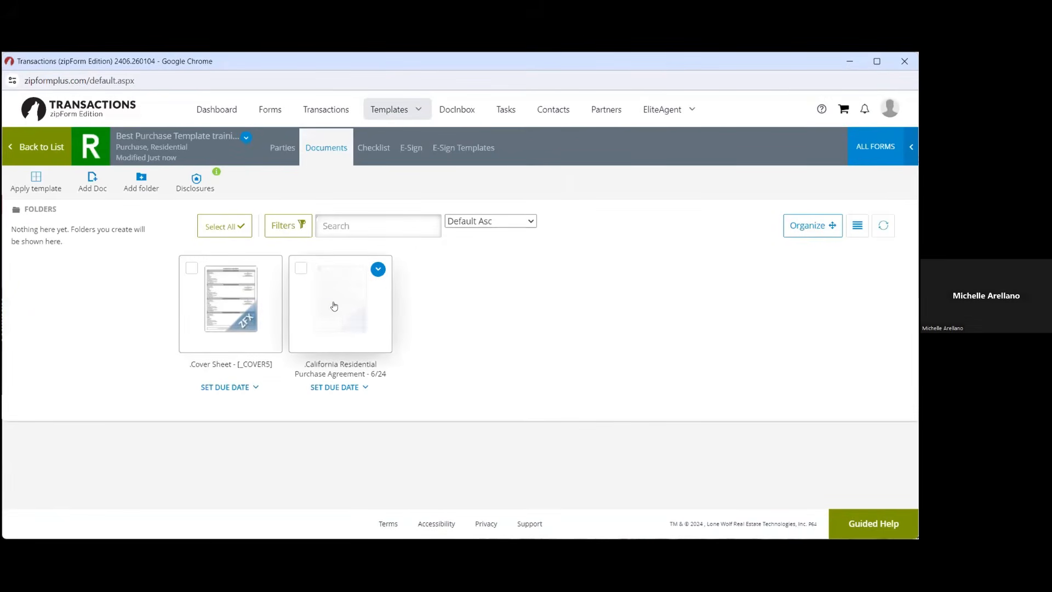
{"action": "left_click", "coordinate": [333, 305]}
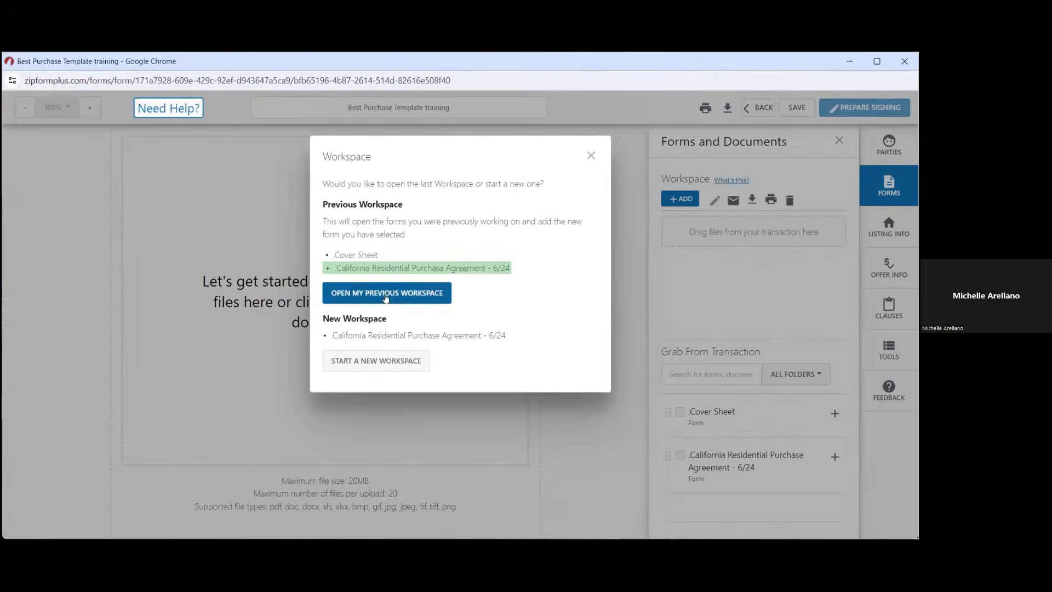
{"action": "left_click", "coordinate": [385, 296]}
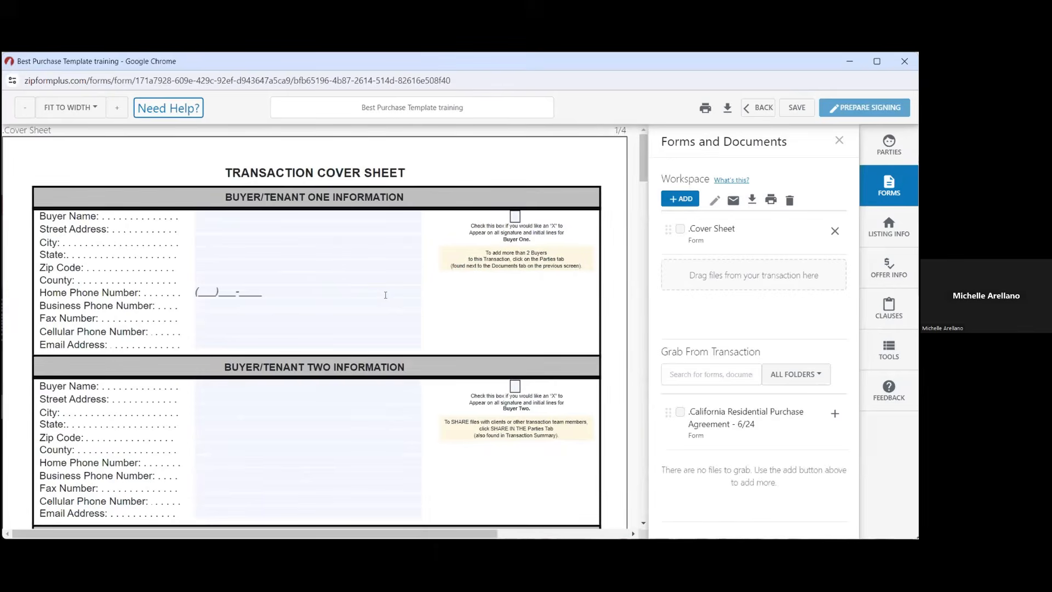
Scroll through the purchase agreement pages, then save it until 'Save Successful' shows
{"action": "scroll", "coordinate": [385, 295], "scroll_direction": "down", "scroll_amount": 15}
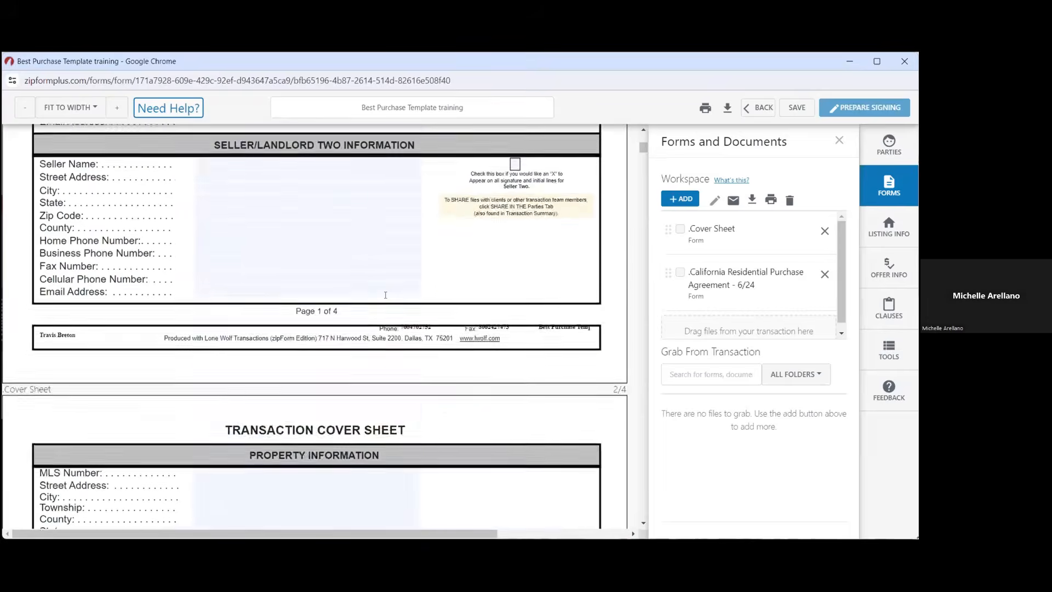
{"action": "scroll", "coordinate": [385, 295], "scroll_direction": "down", "scroll_amount": 20}
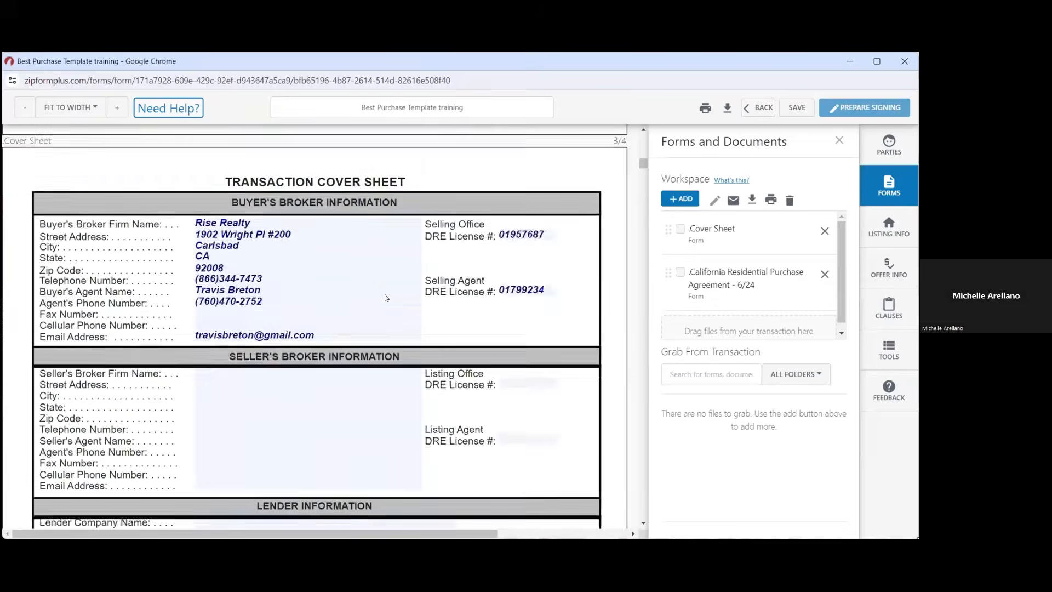
{"action": "scroll", "coordinate": [386, 298], "scroll_direction": "down", "scroll_amount": 20}
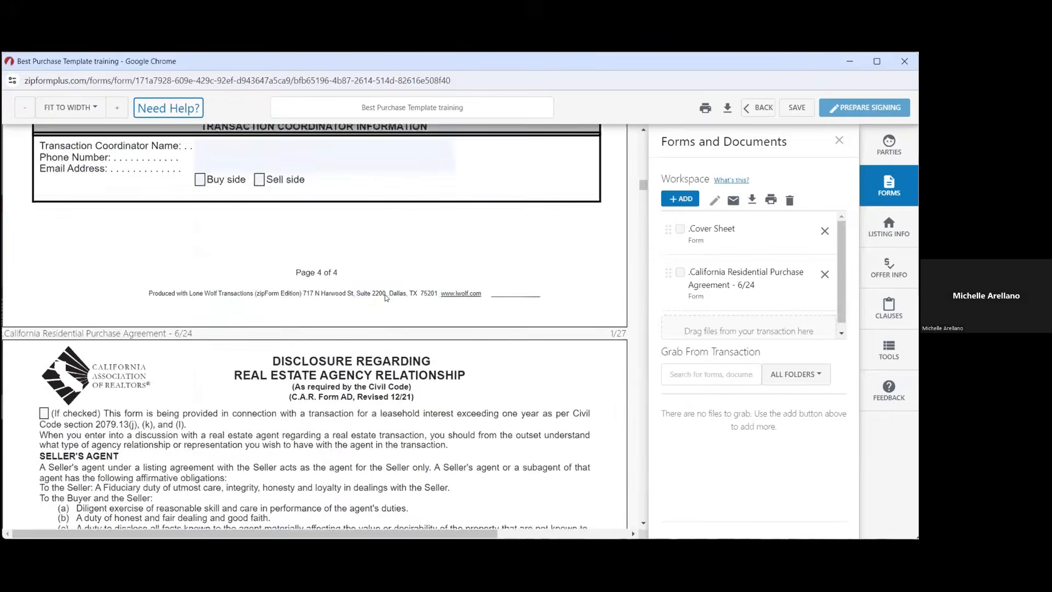
{"action": "scroll", "coordinate": [385, 297], "scroll_direction": "up", "scroll_amount": 3}
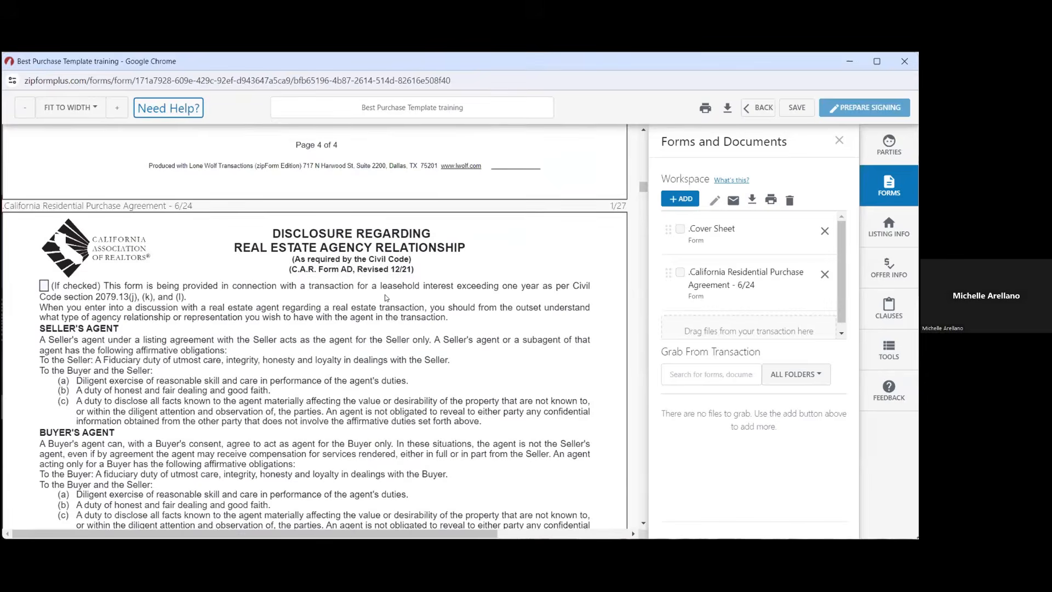
{"action": "scroll", "coordinate": [385, 298], "scroll_direction": "down", "scroll_amount": 10}
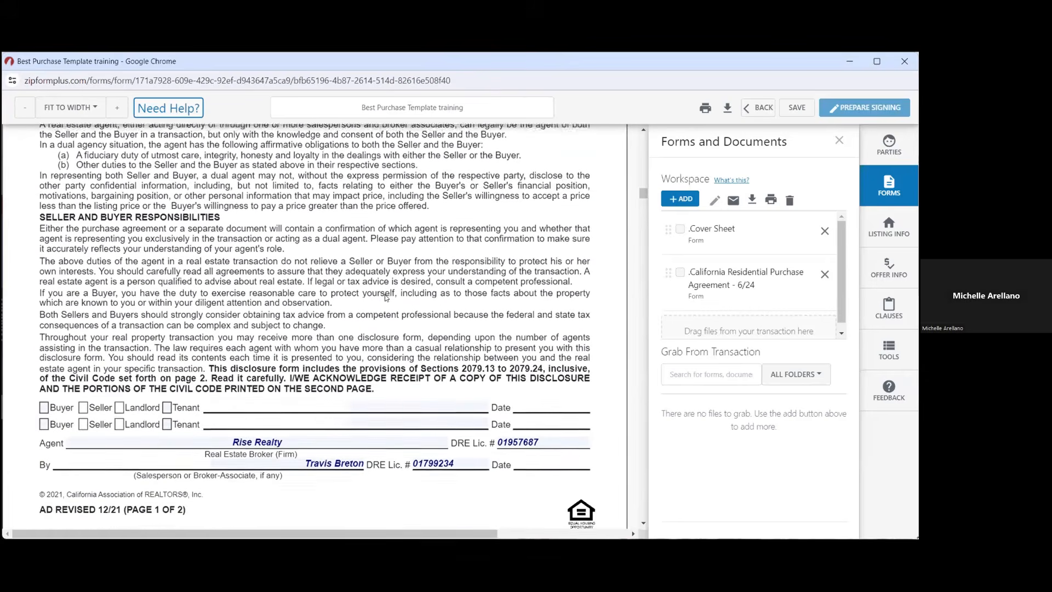
{"action": "scroll", "coordinate": [364, 420], "scroll_direction": "down", "scroll_amount": 10}
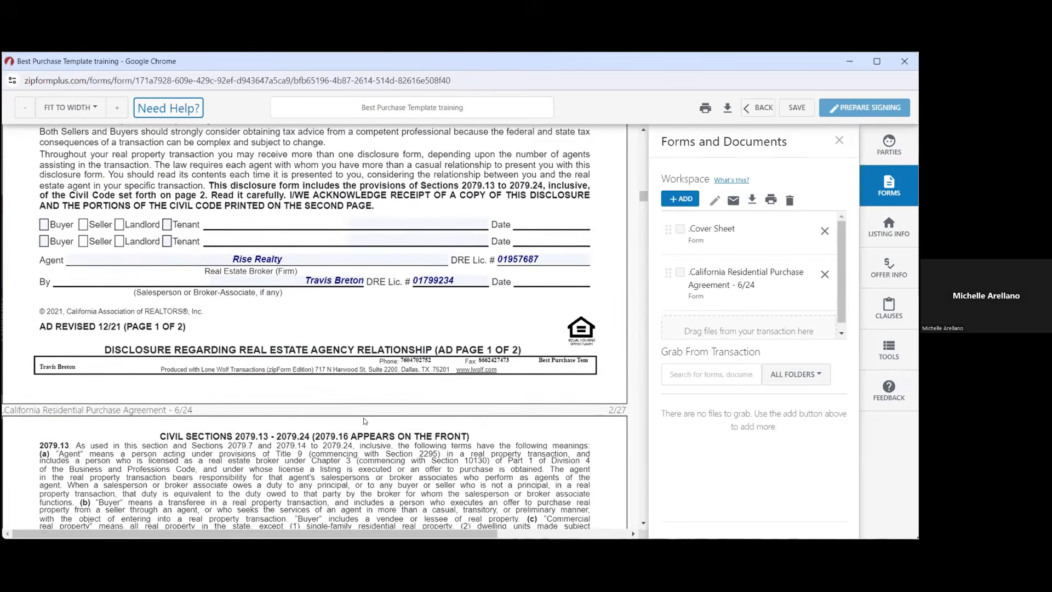
{"action": "scroll", "coordinate": [364, 420], "scroll_direction": "down", "scroll_amount": 10}
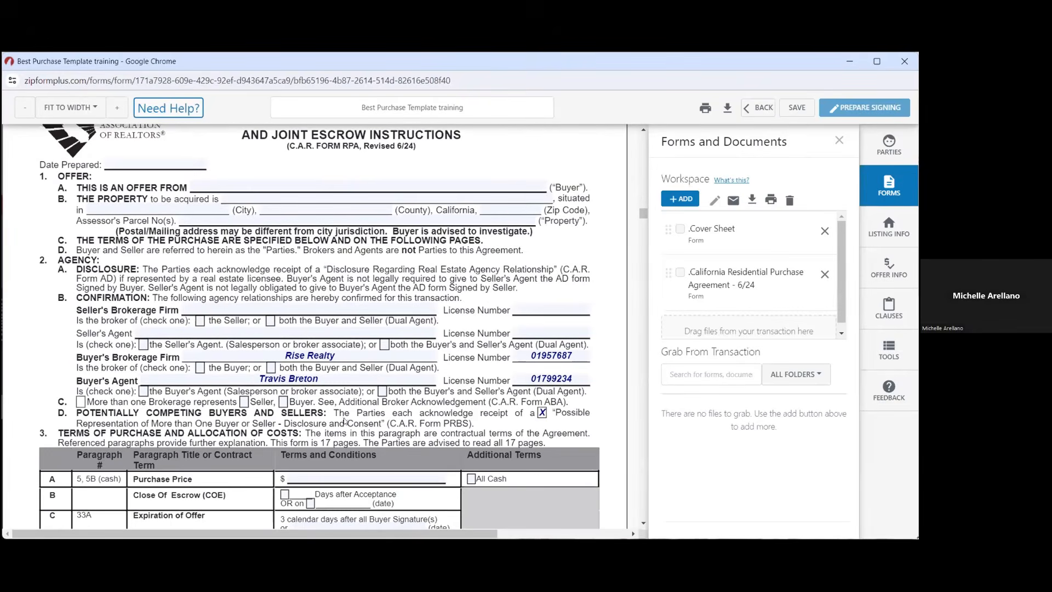
{"action": "scroll", "coordinate": [381, 417], "scroll_direction": "down", "scroll_amount": 2}
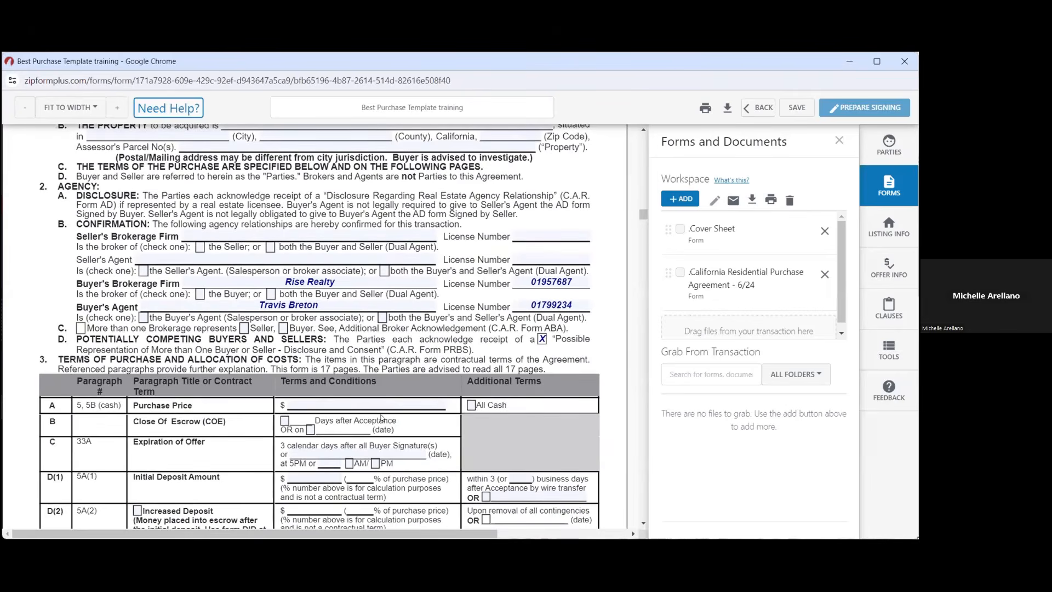
{"action": "scroll", "coordinate": [381, 418], "scroll_direction": "down", "scroll_amount": 12}
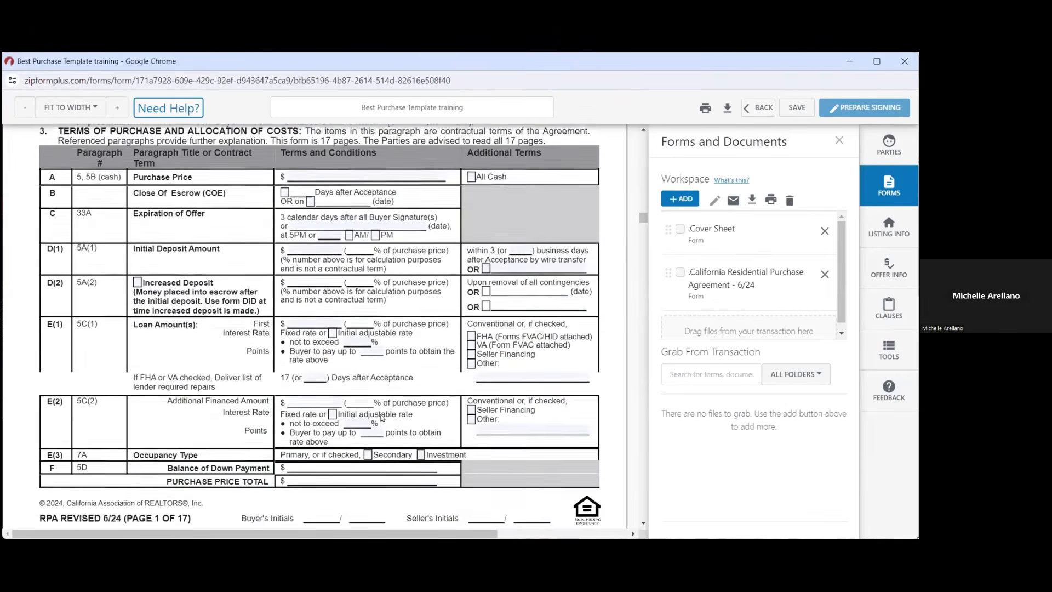
{"action": "scroll", "coordinate": [381, 418], "scroll_direction": "down", "scroll_amount": 10}
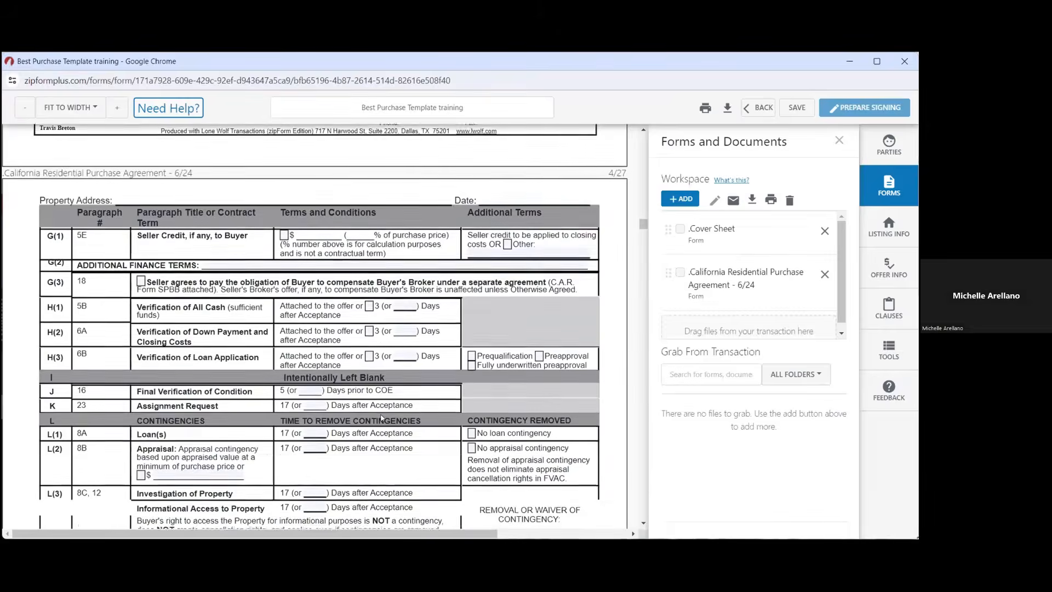
{"action": "scroll", "coordinate": [382, 417], "scroll_direction": "down", "scroll_amount": 18}
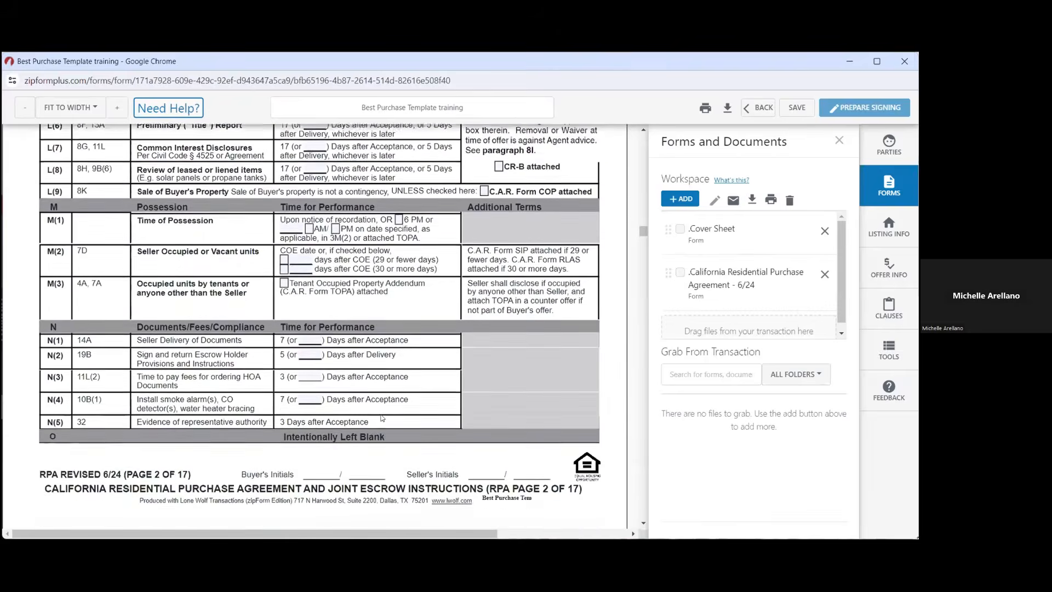
{"action": "scroll", "coordinate": [381, 414], "scroll_direction": "down", "scroll_amount": 6}
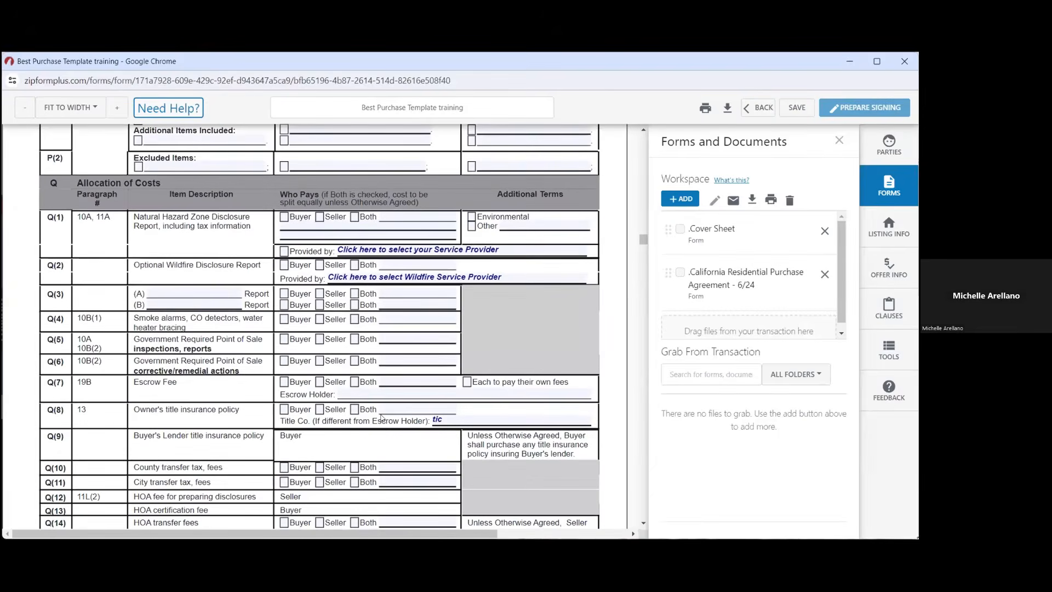
{"action": "scroll", "coordinate": [381, 417], "scroll_direction": "down", "scroll_amount": 3}
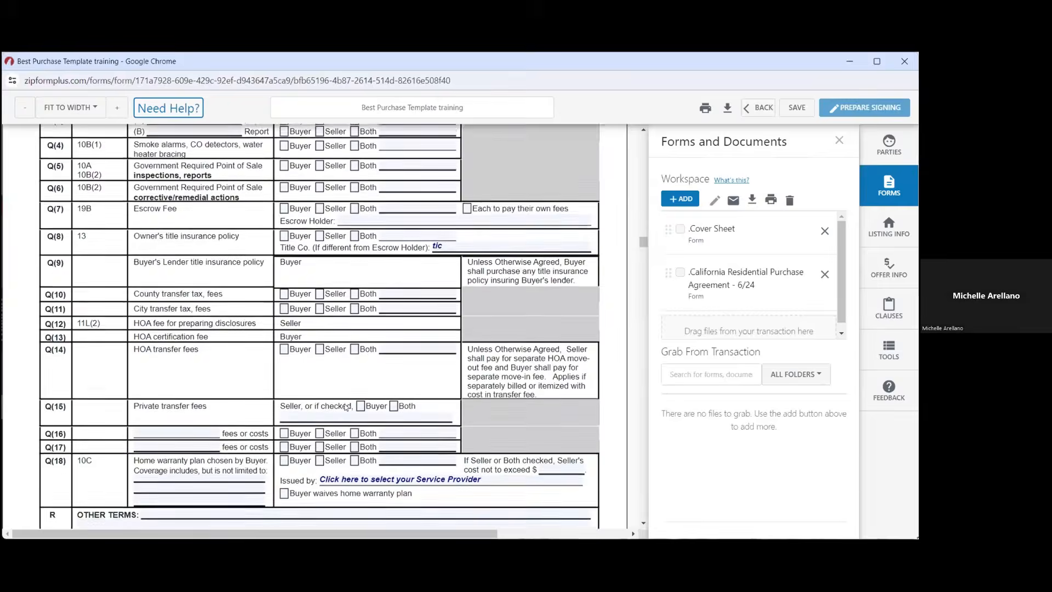
{"action": "scroll", "coordinate": [345, 406], "scroll_direction": "down", "scroll_amount": 3}
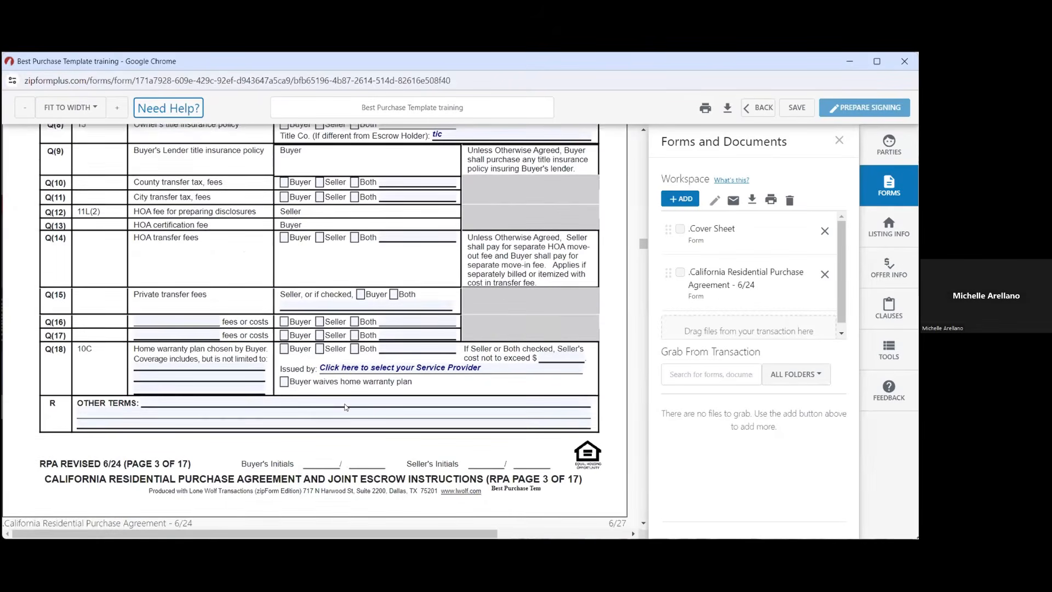
{"action": "scroll", "coordinate": [346, 406], "scroll_direction": "down", "scroll_amount": 8}
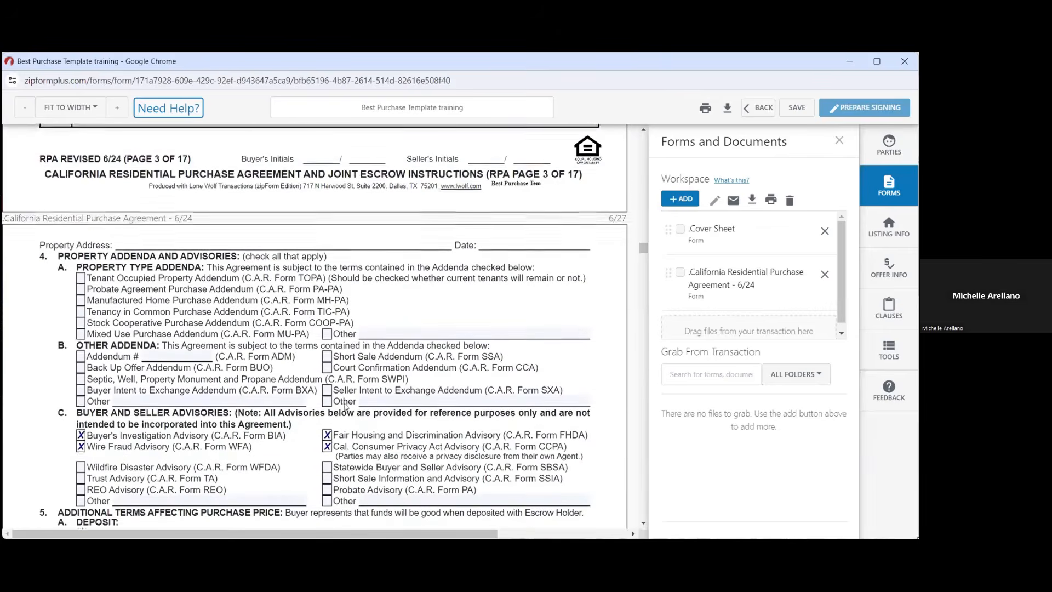
{"action": "scroll", "coordinate": [346, 405], "scroll_direction": "down", "scroll_amount": 5}
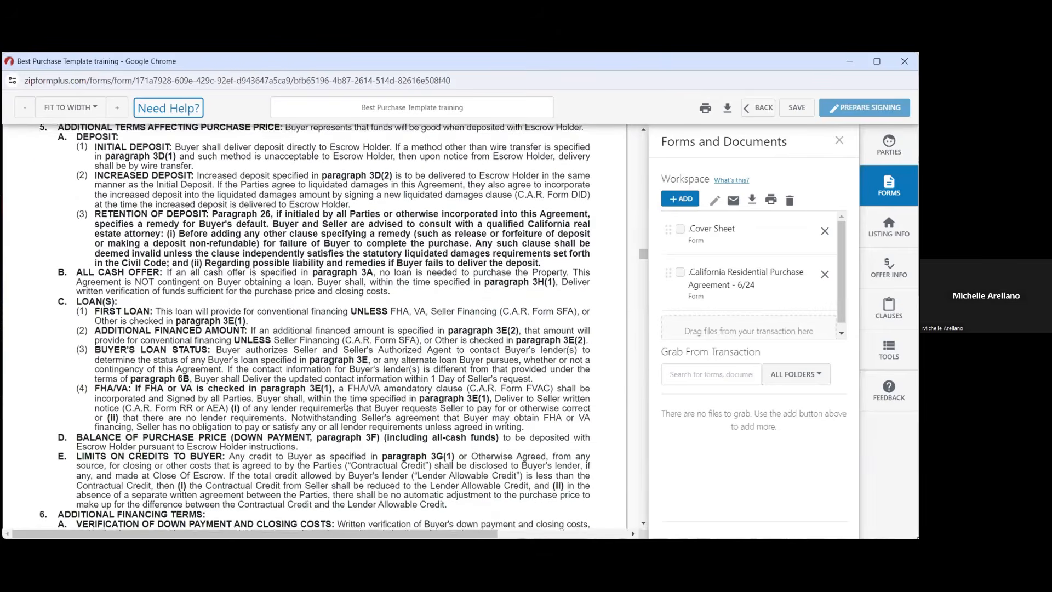
{"action": "scroll", "coordinate": [346, 406], "scroll_direction": "down", "scroll_amount": 11}
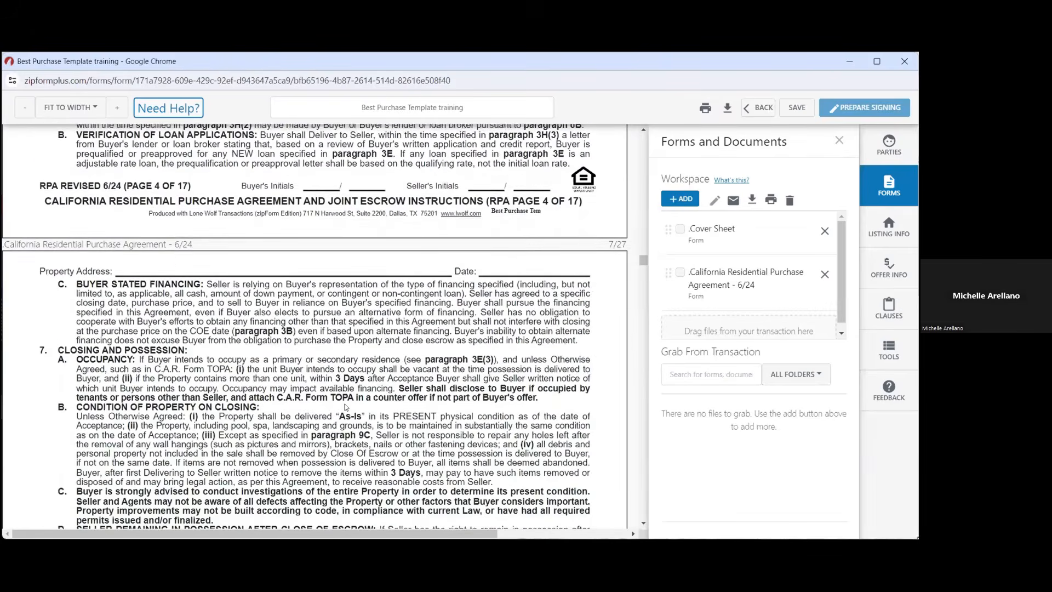
{"action": "scroll", "coordinate": [345, 406], "scroll_direction": "down", "scroll_amount": 1}
{"action": "scroll", "coordinate": [345, 406], "scroll_direction": "down", "scroll_amount": 7}
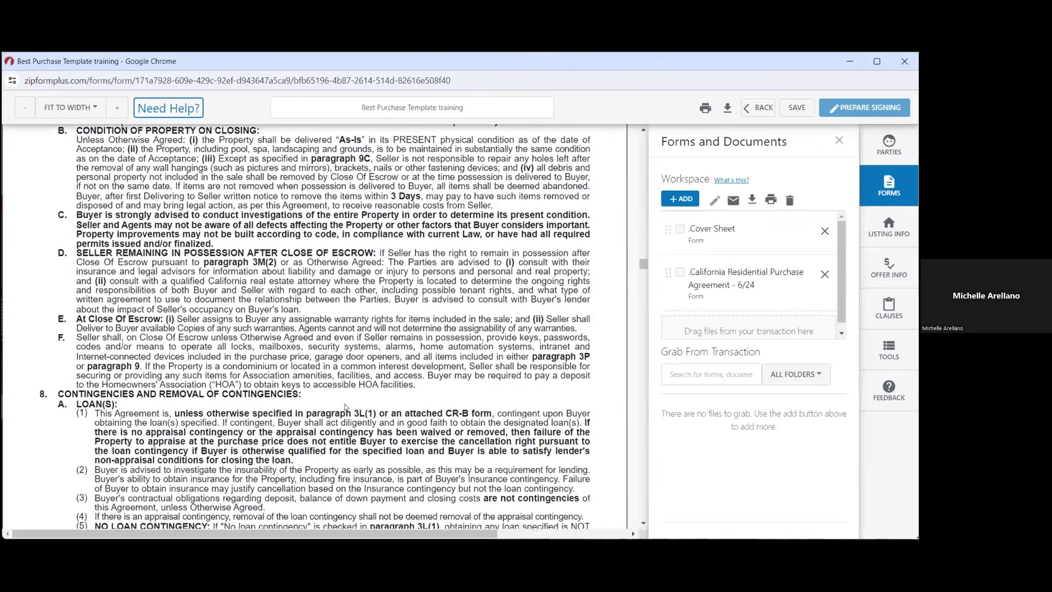
{"action": "scroll", "coordinate": [345, 406], "scroll_direction": "down", "scroll_amount": 4}
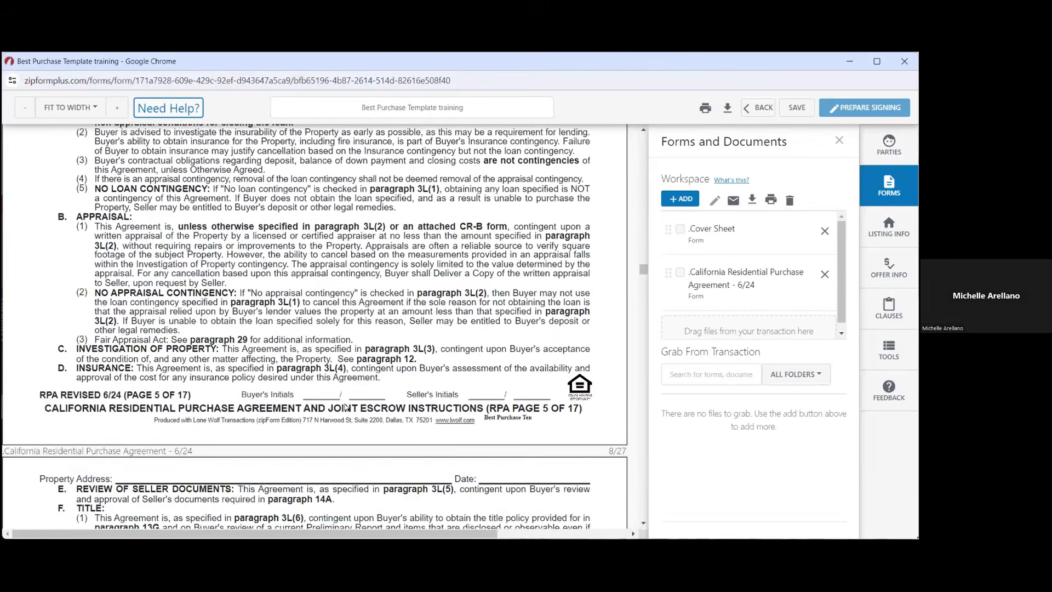
{"action": "scroll", "coordinate": [346, 405], "scroll_direction": "down", "scroll_amount": 9}
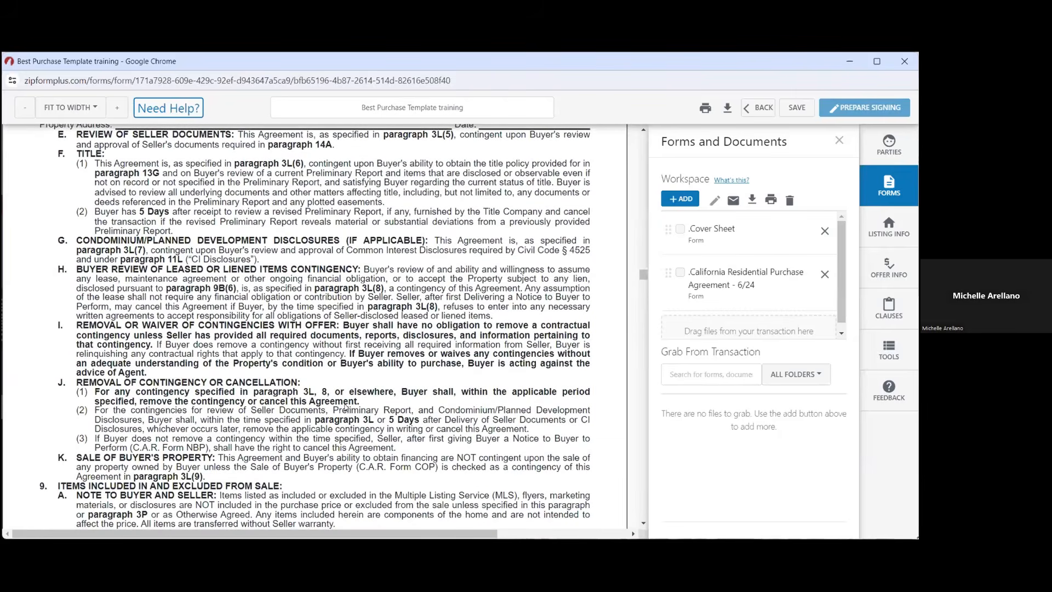
{"action": "scroll", "coordinate": [345, 406], "scroll_direction": "down", "scroll_amount": 8}
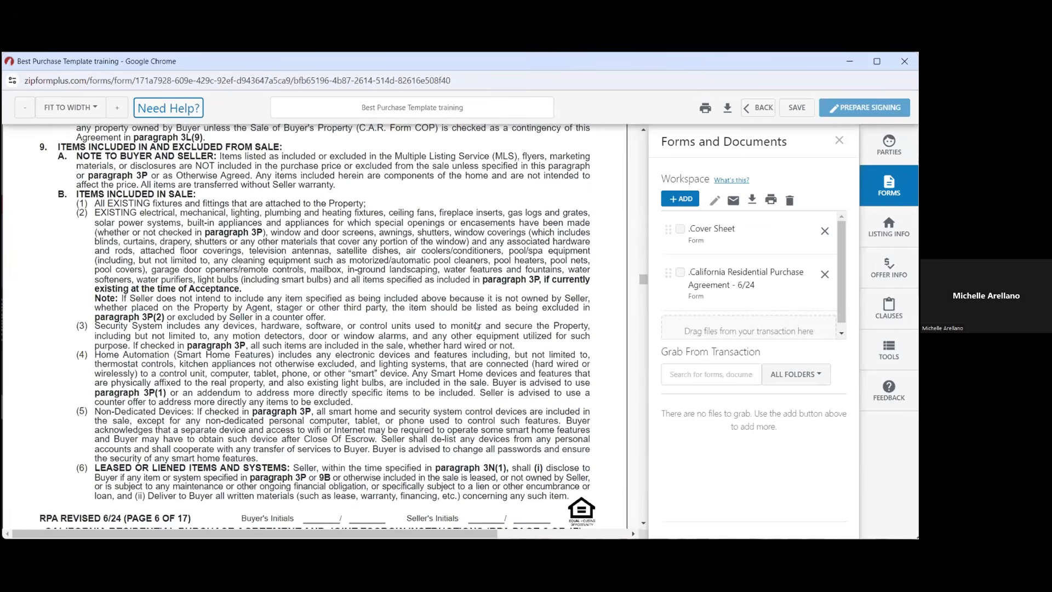
{"action": "left_click", "coordinate": [796, 107]}
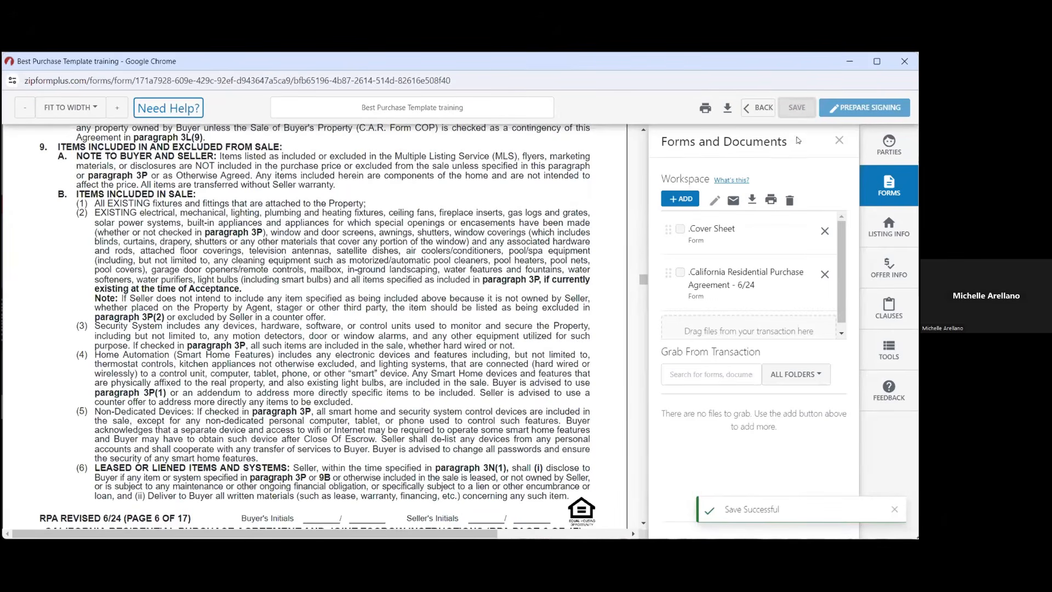
Go to the Parties tab and start an Add New Party entry
{"action": "left_click", "coordinate": [887, 149]}
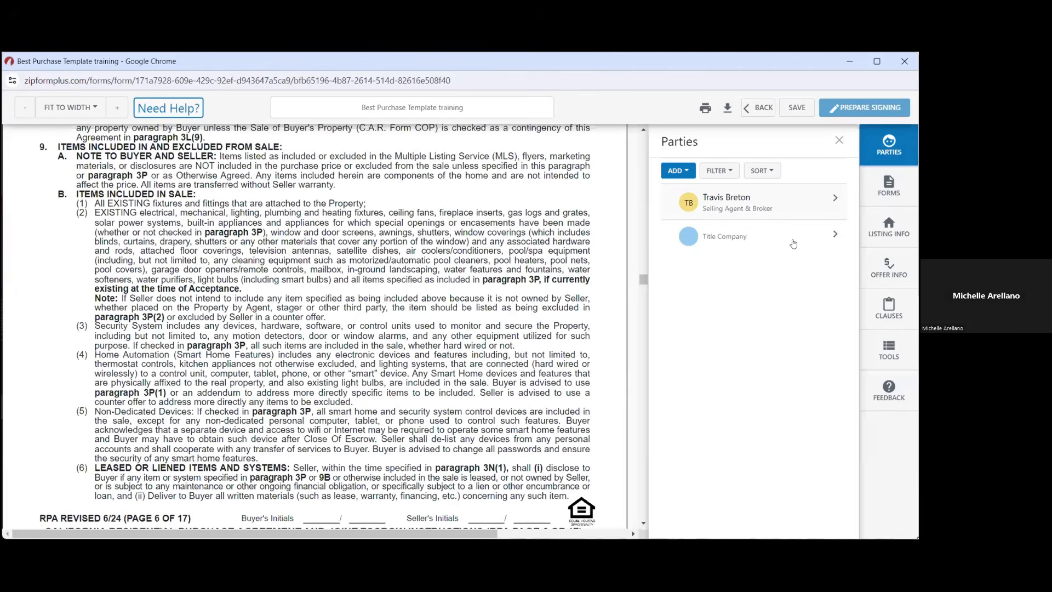
{"action": "left_click", "coordinate": [676, 175]}
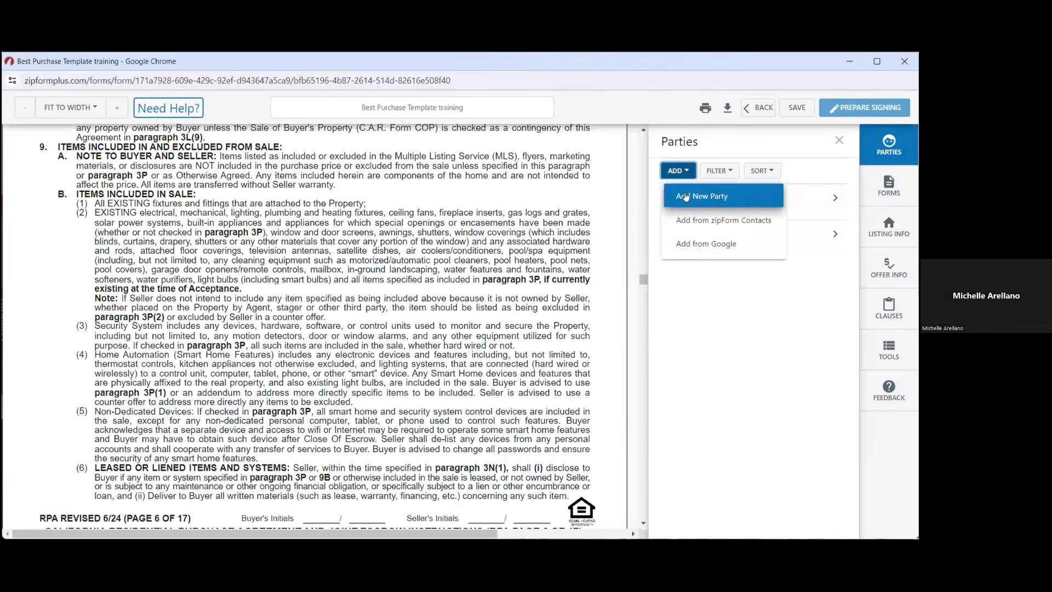
{"action": "left_click", "coordinate": [685, 197]}
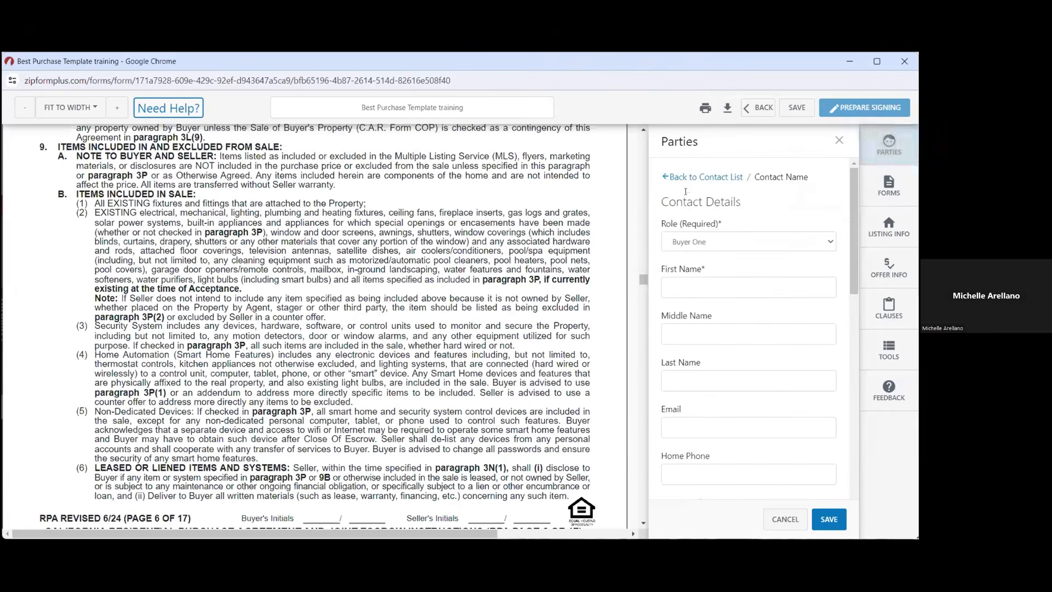
Enter the buyer's first and last name in Contact Details
{"action": "left_click", "coordinate": [700, 281]}
{"action": "type", "text": "Bob"}
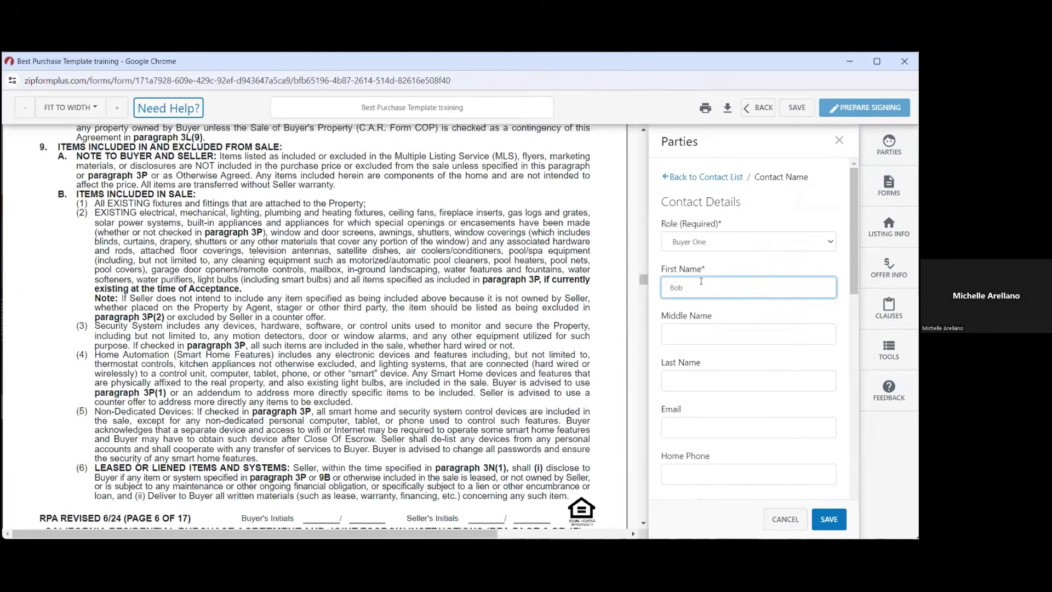
{"action": "left_click", "coordinate": [702, 375]}
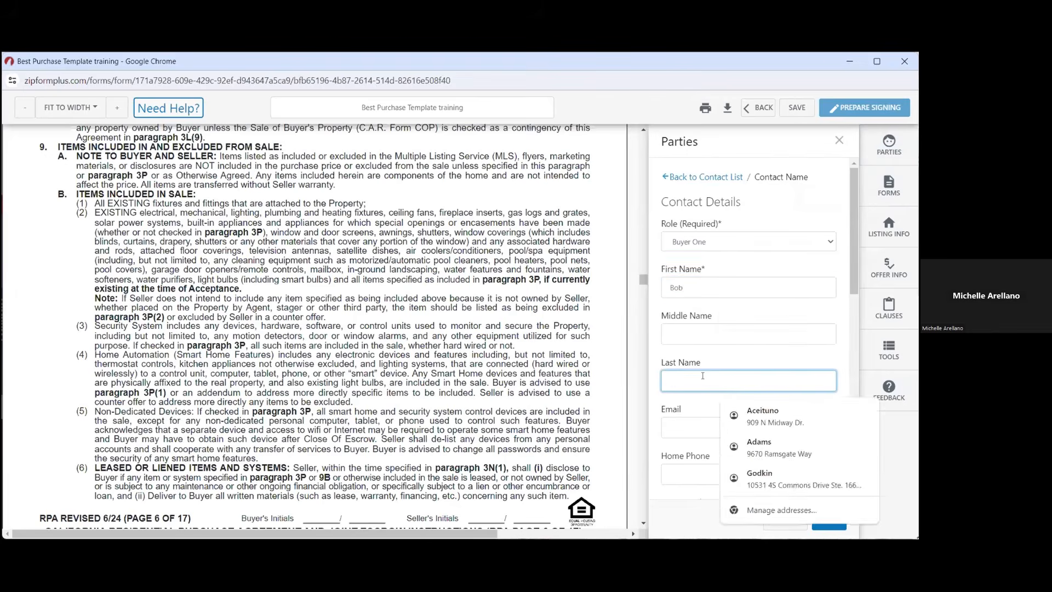
{"action": "type", "text": "Buyer"}
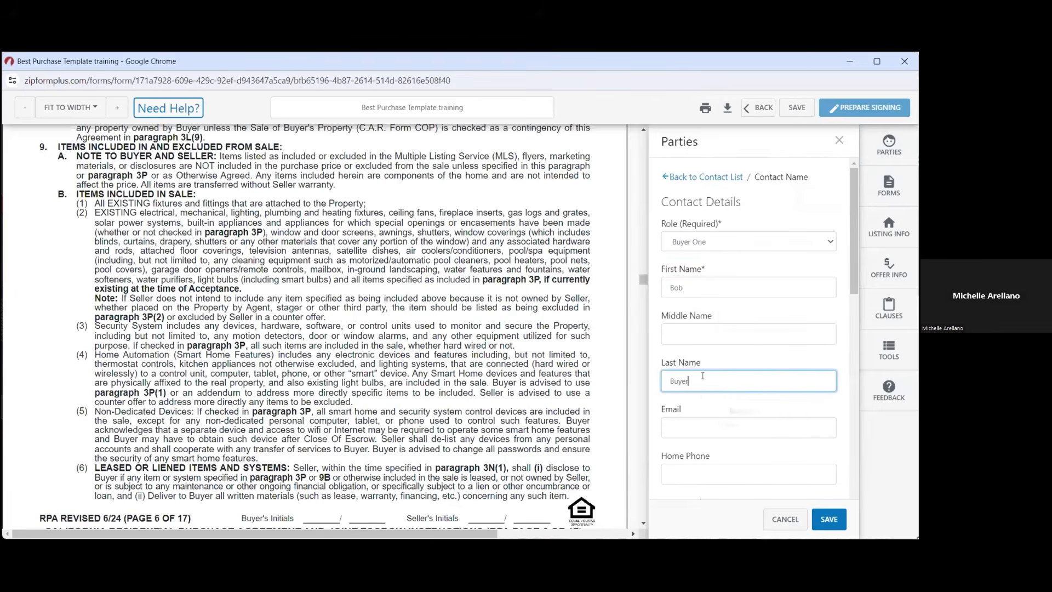
{"action": "scroll", "coordinate": [708, 481], "scroll_direction": "down", "scroll_amount": 2}
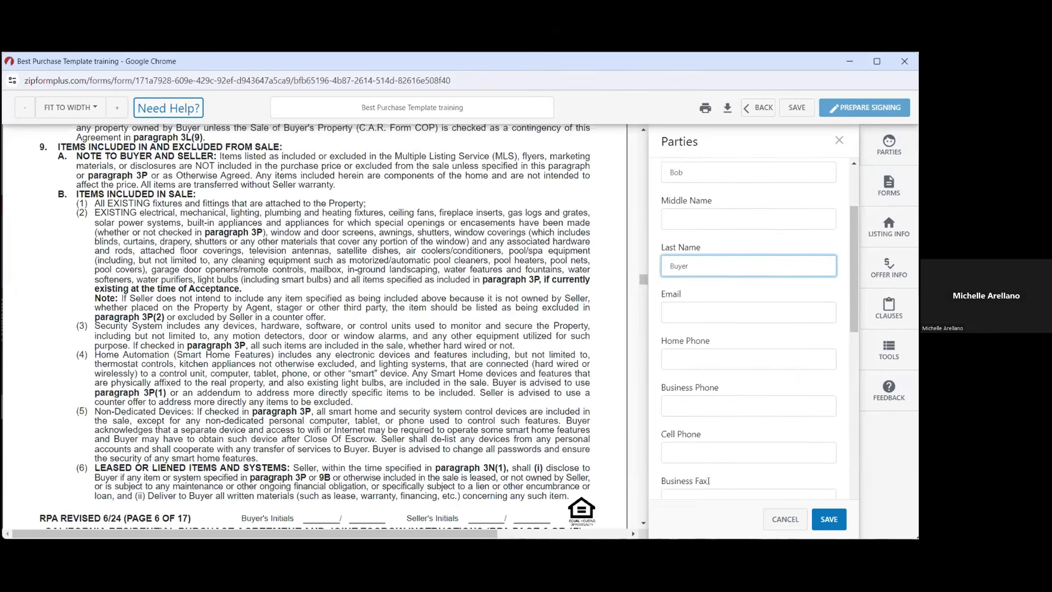
{"action": "left_click", "coordinate": [705, 326]}
Enter the buyer's e-mail address and save the new Buyer One party
{"action": "left_click", "coordinate": [710, 312]}
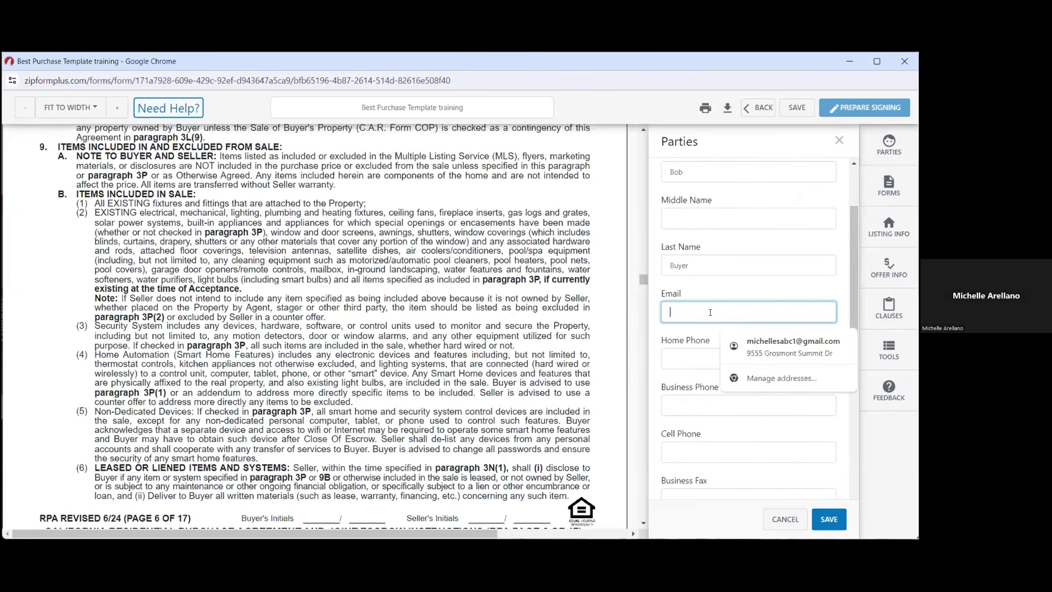
{"action": "left_click", "coordinate": [743, 291]}
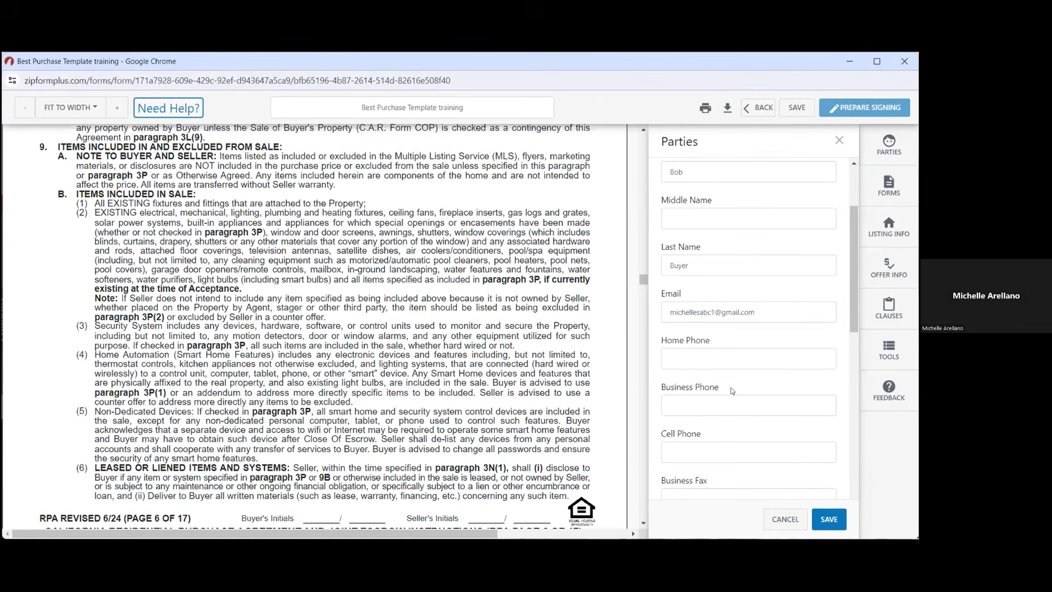
{"action": "scroll", "coordinate": [732, 390], "scroll_direction": "down", "scroll_amount": 3}
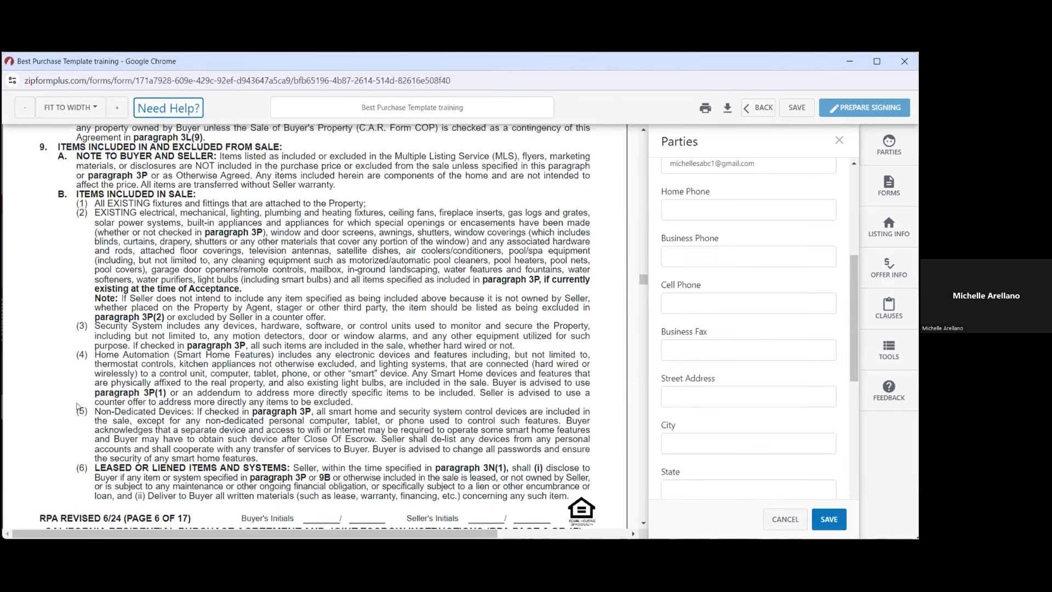
{"action": "left_click", "coordinate": [829, 519]}
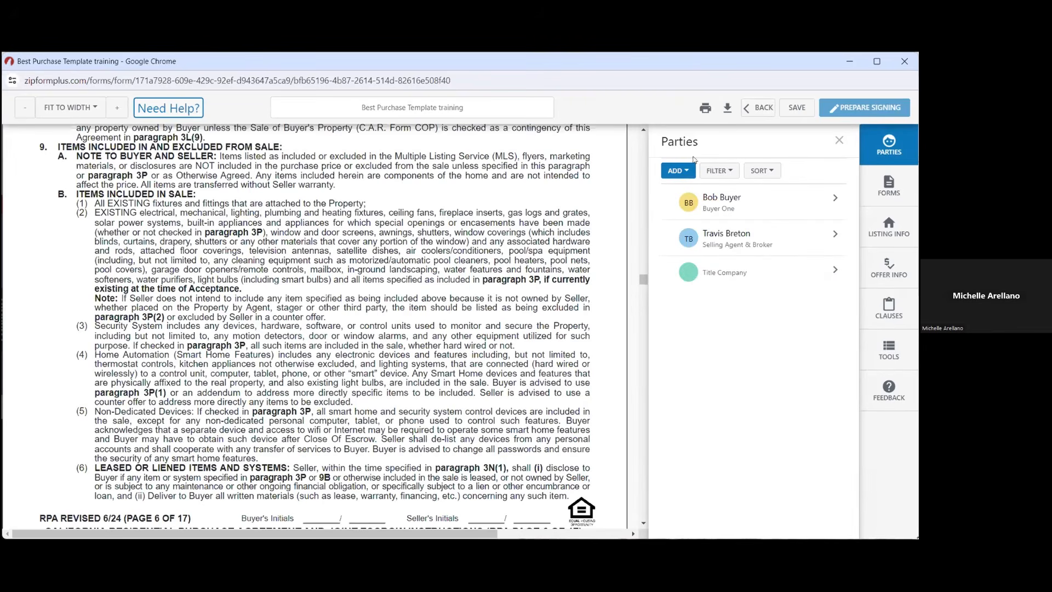
Save, delete the Buyer One party, save again, and return to the Documents tab
{"action": "left_click", "coordinate": [797, 109]}
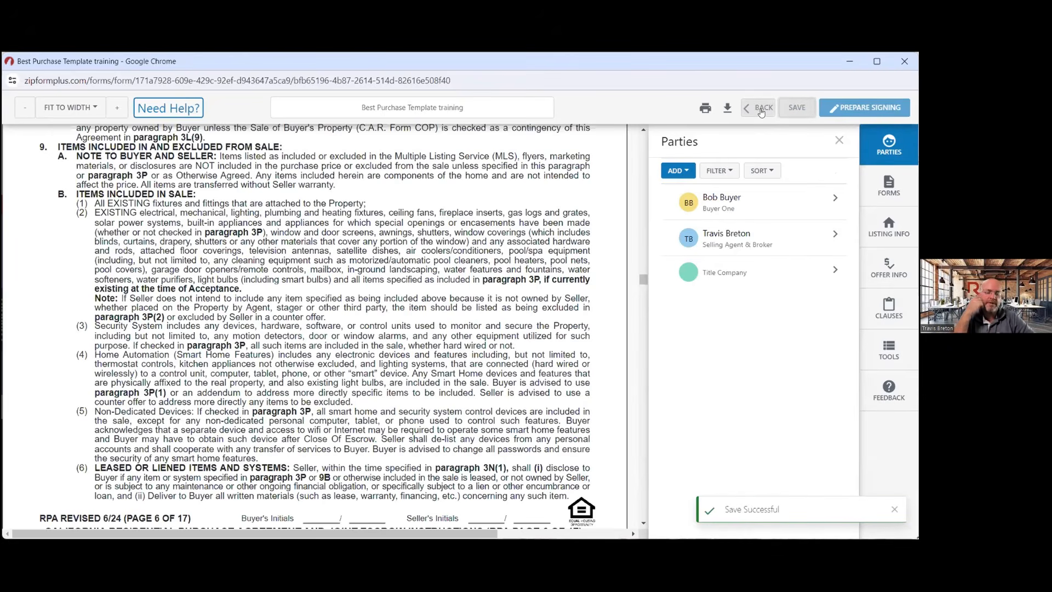
{"action": "left_click", "coordinate": [832, 199]}
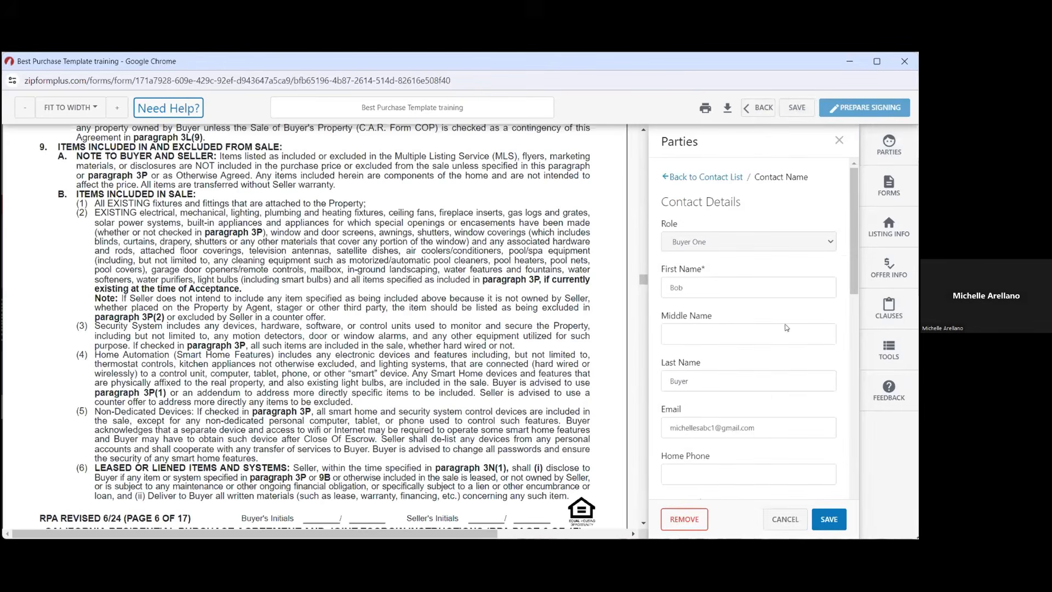
{"action": "left_click", "coordinate": [689, 519]}
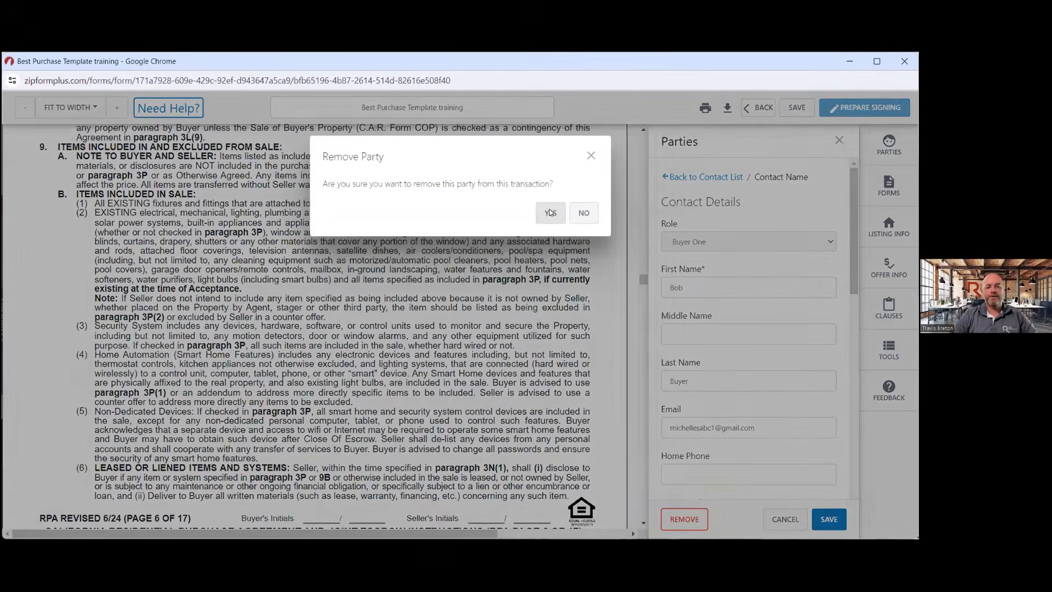
{"action": "left_click", "coordinate": [549, 212]}
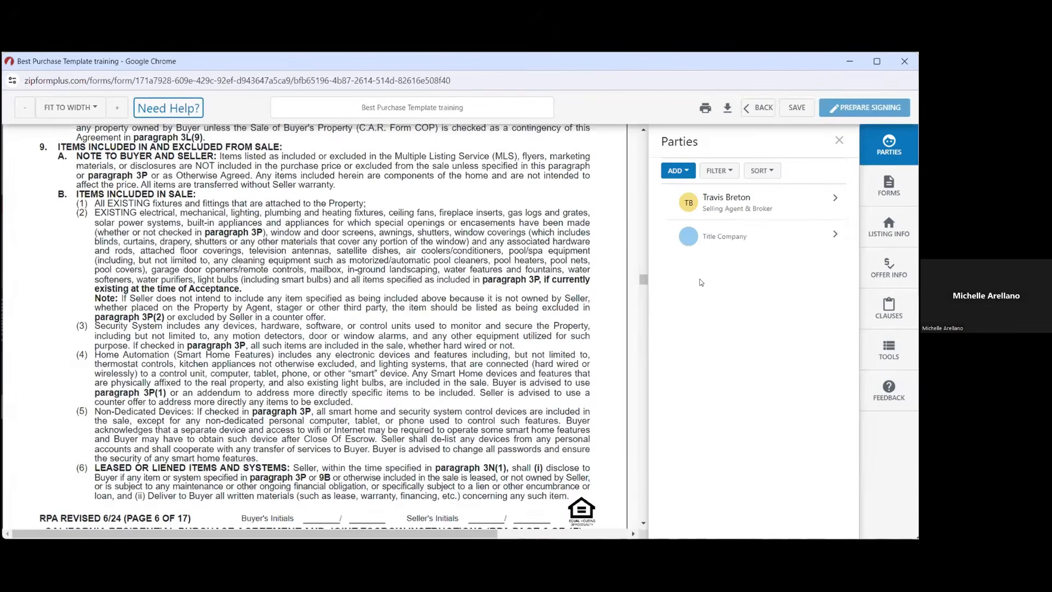
{"action": "left_click", "coordinate": [796, 107]}
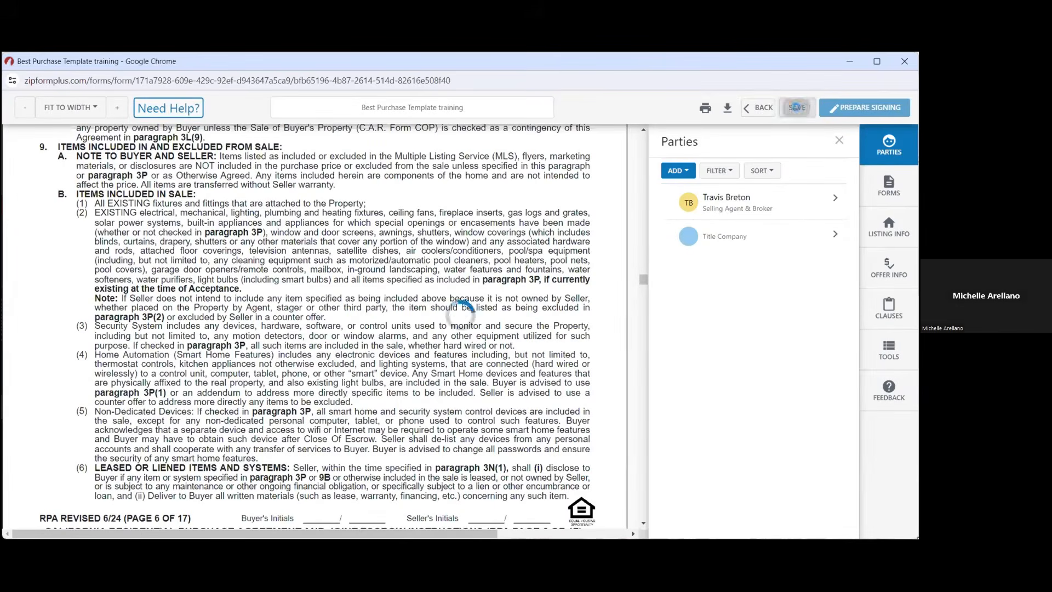
{"action": "left_click", "coordinate": [764, 108]}
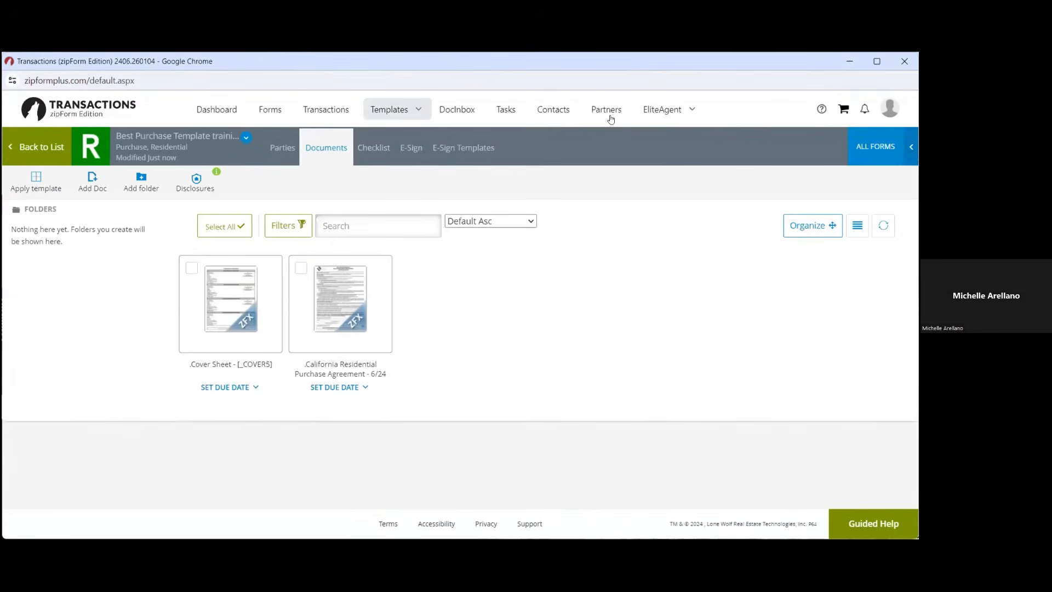
From the Transactions list, create a New Purchase or Offer transaction
{"action": "left_click", "coordinate": [333, 109]}
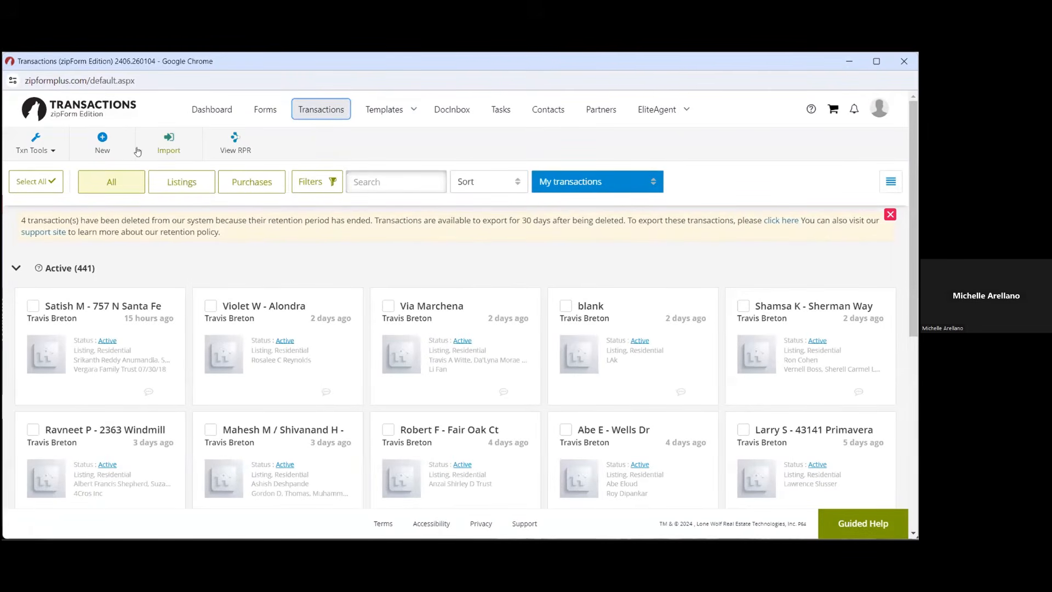
{"action": "left_click", "coordinate": [107, 144]}
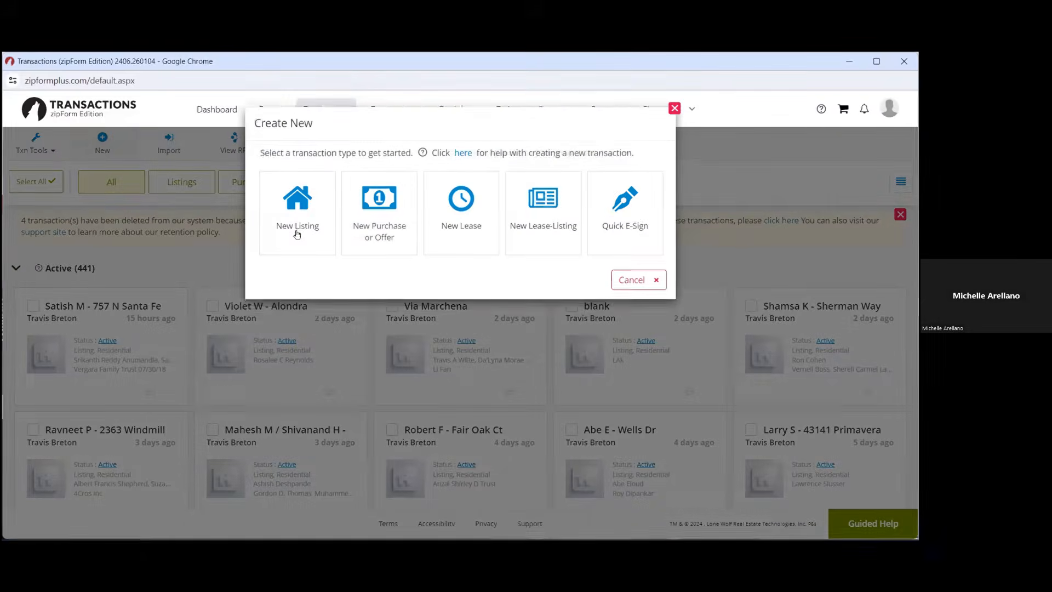
{"action": "left_click", "coordinate": [360, 225]}
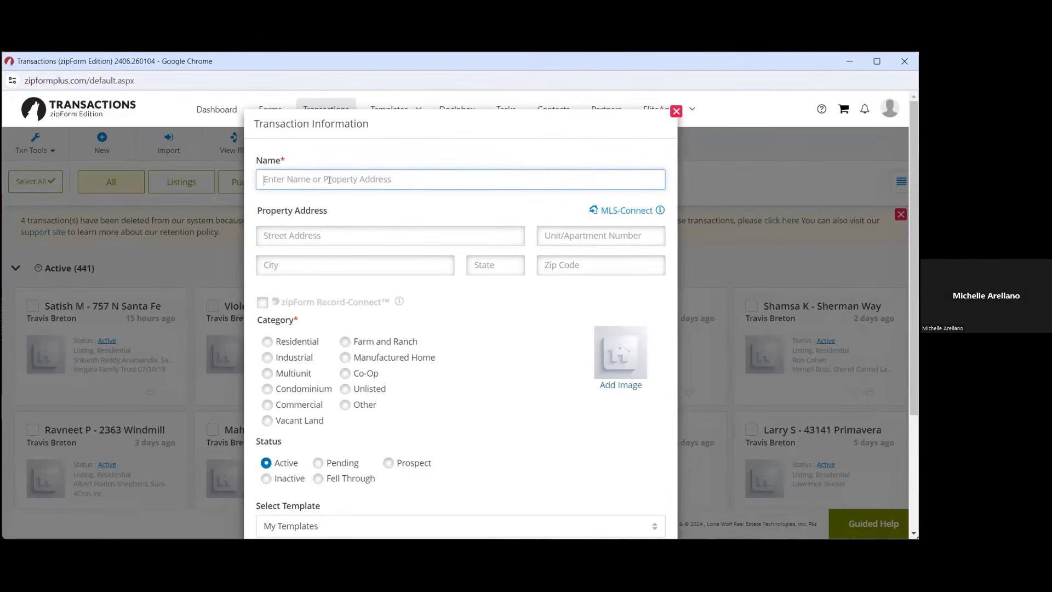
Accept the suggested transaction name and dismiss the saved address suggestions
{"action": "type", "text": "2"}
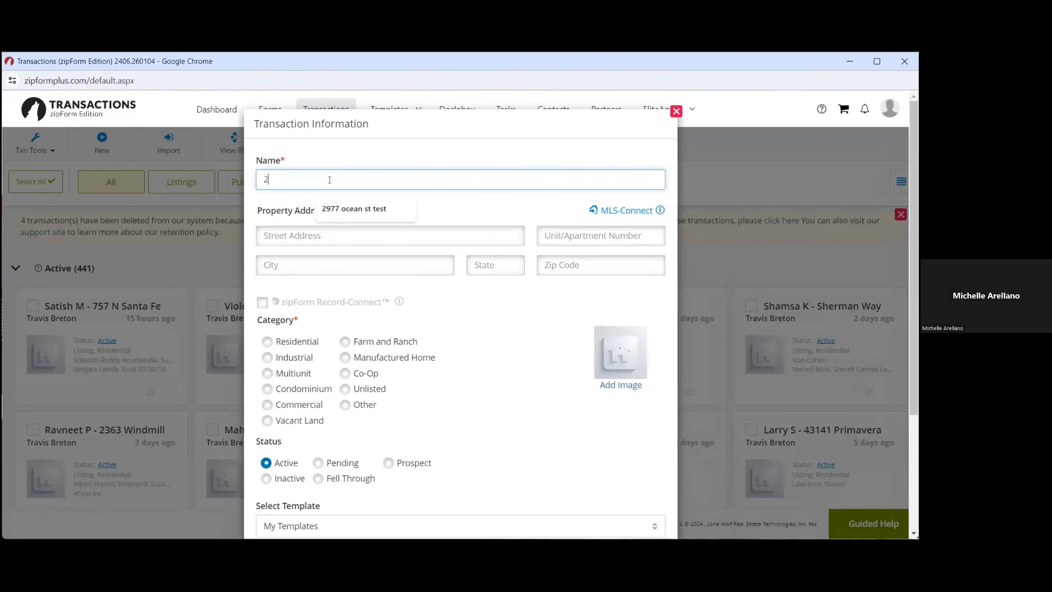
{"action": "left_click", "coordinate": [352, 208]}
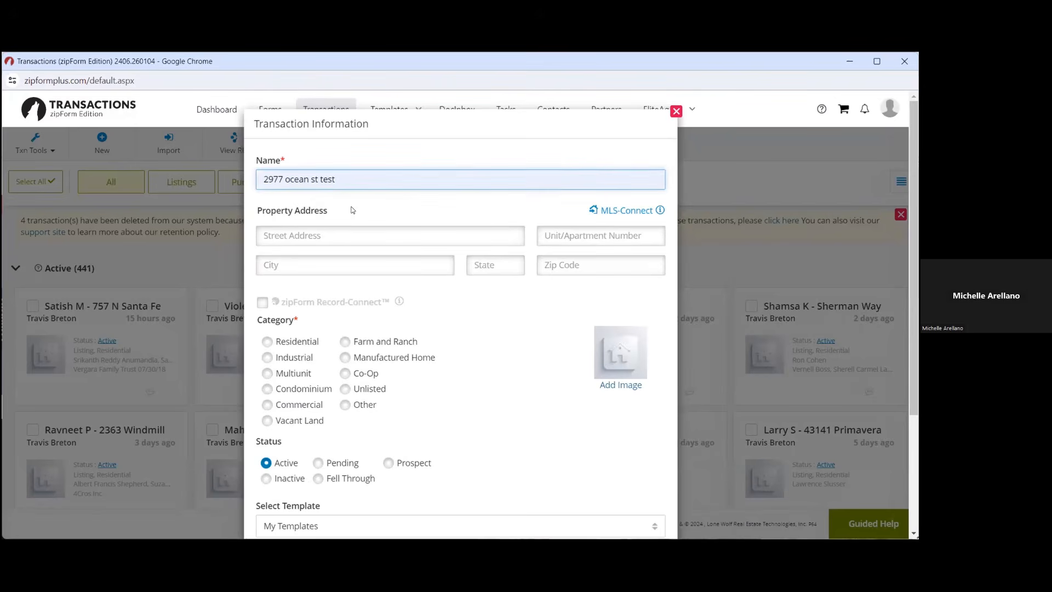
{"action": "left_click", "coordinate": [347, 236]}
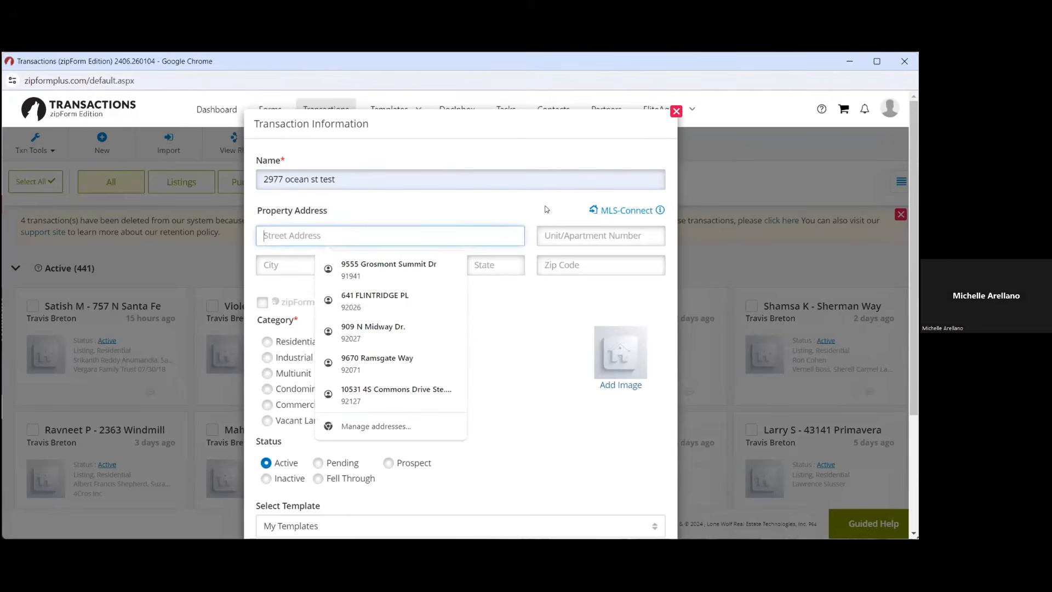
{"action": "left_click", "coordinate": [523, 351]}
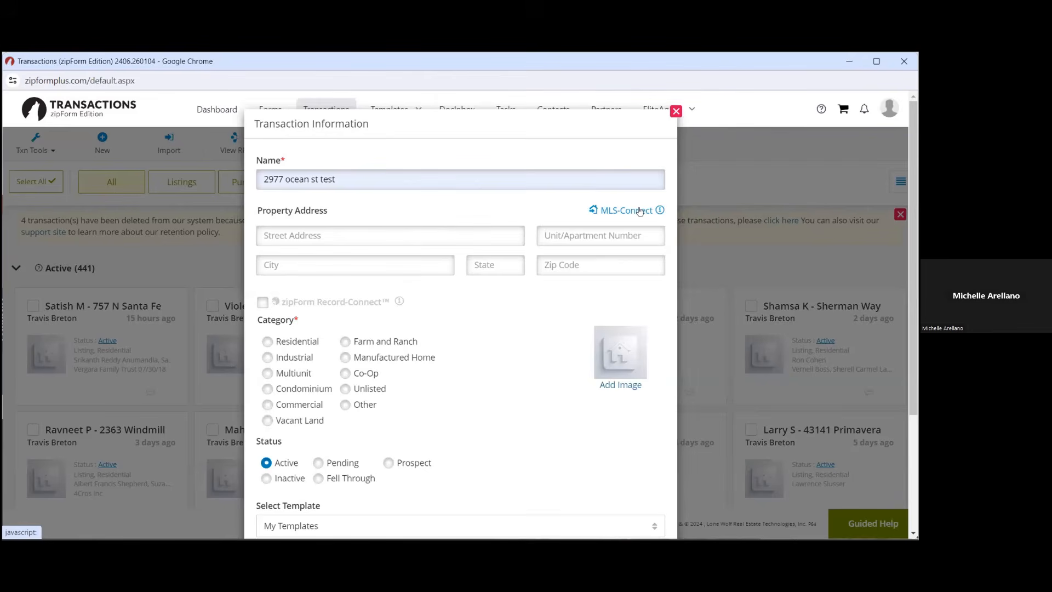
{"action": "left_click", "coordinate": [442, 235]}
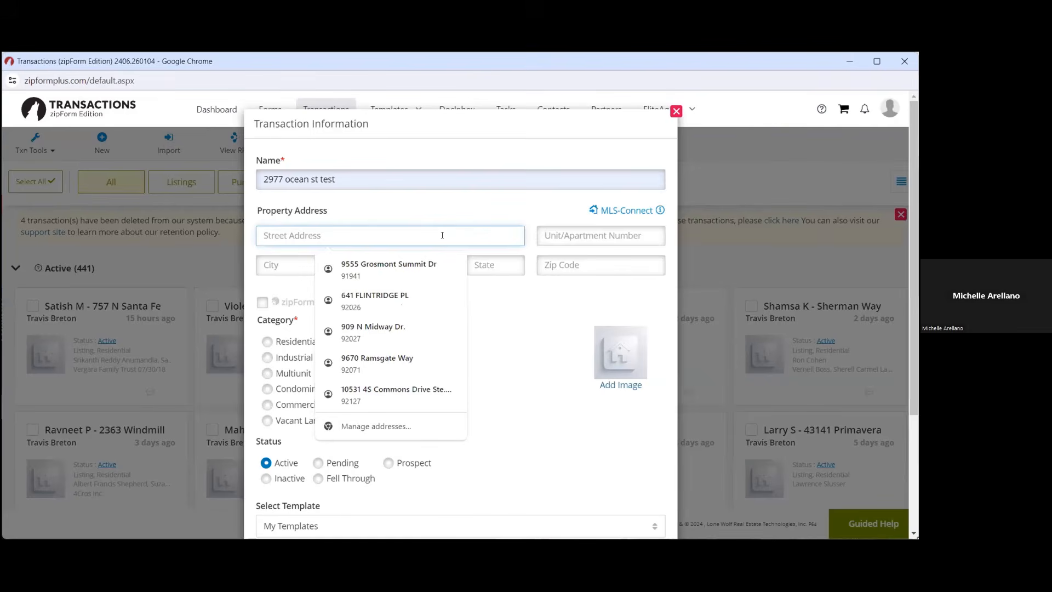
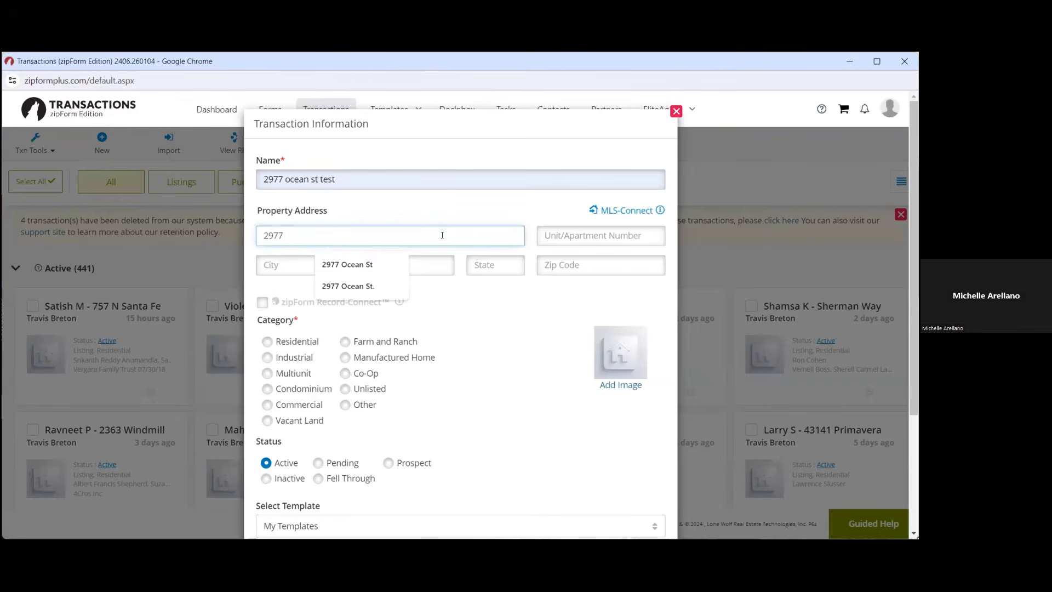
{"action": "left_click", "coordinate": [392, 264]}
Fill in city Carlsbad, state CA and ZIP 92008
{"action": "left_click", "coordinate": [365, 261]}
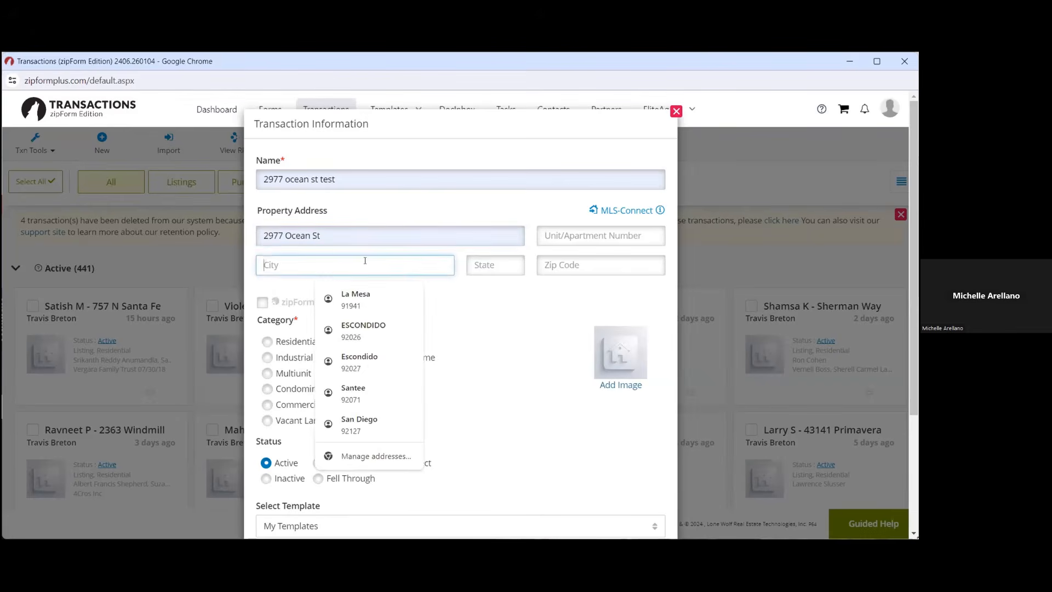
{"action": "type", "text": "Carlsbad"}
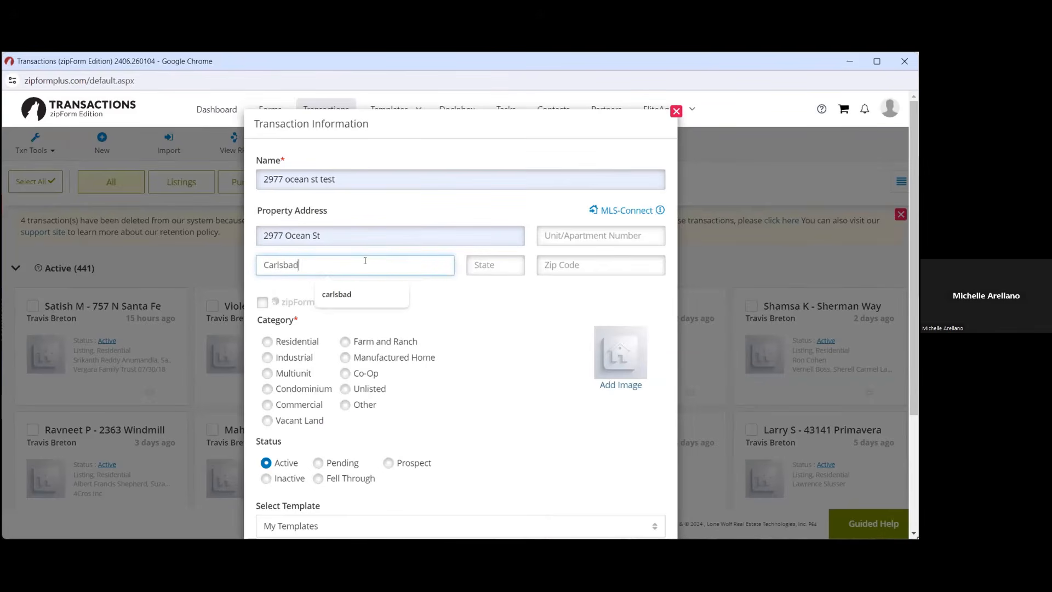
{"action": "left_click", "coordinate": [470, 265]}
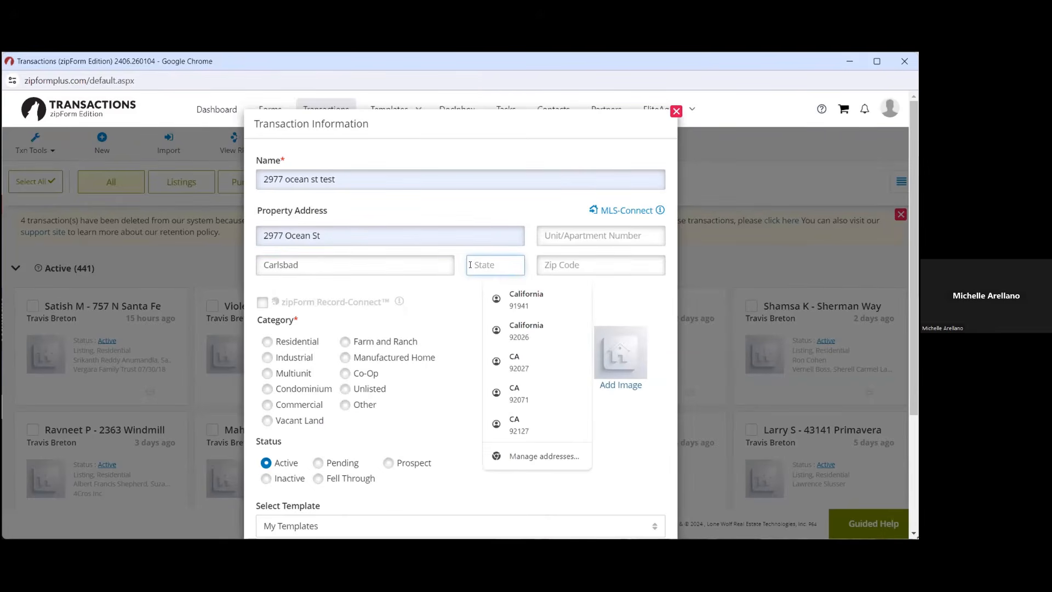
{"action": "type", "text": "CA"}
{"action": "left_click", "coordinate": [568, 262]}
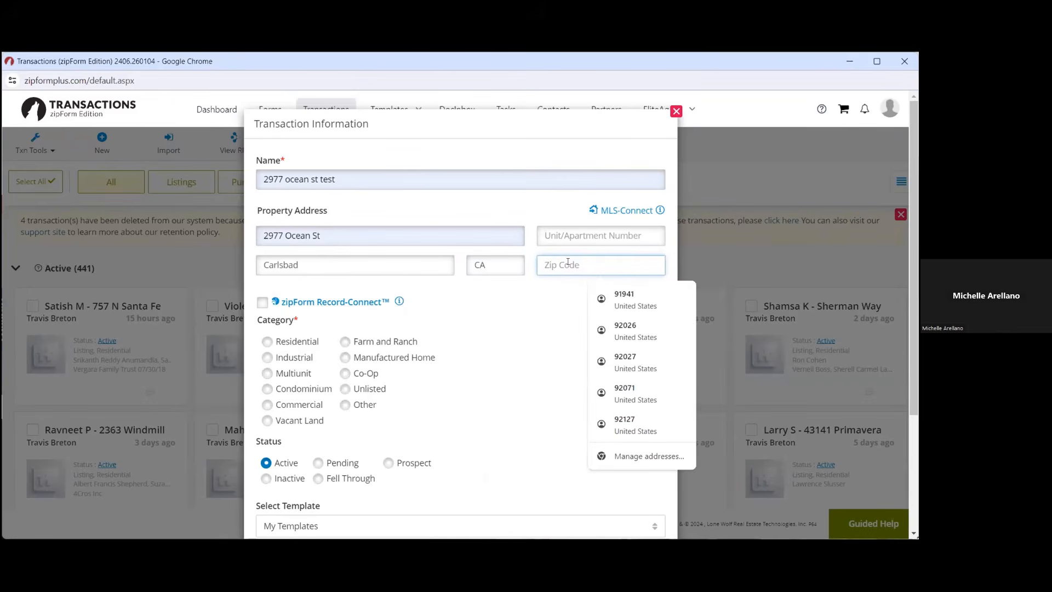
{"action": "type", "text": "92008"}
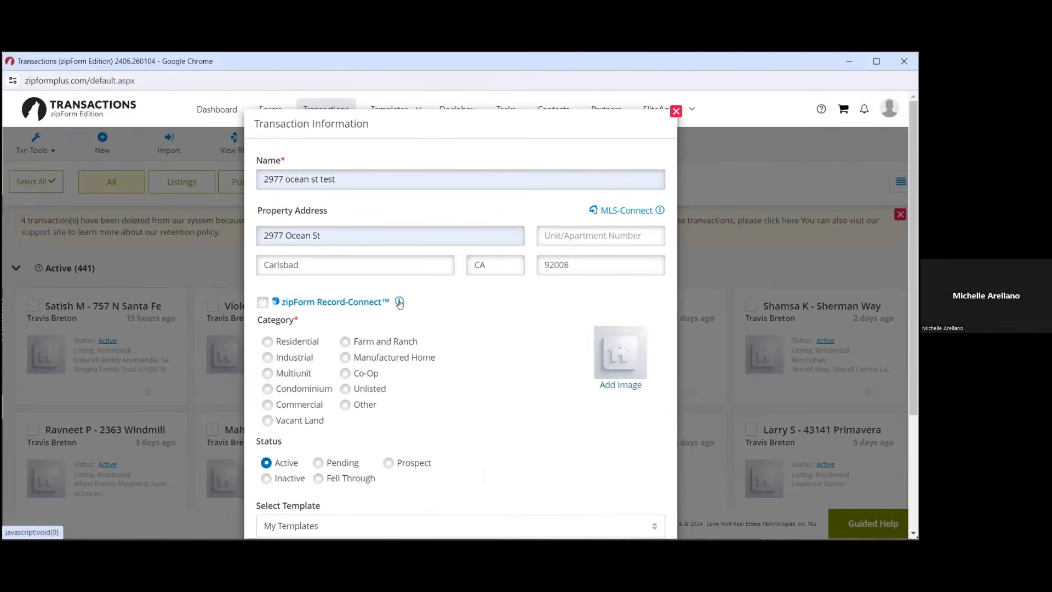
Turn on zipForm Record-Connect public-record import and open MLS-Connect
{"action": "mouse_move", "coordinate": [399, 302]}
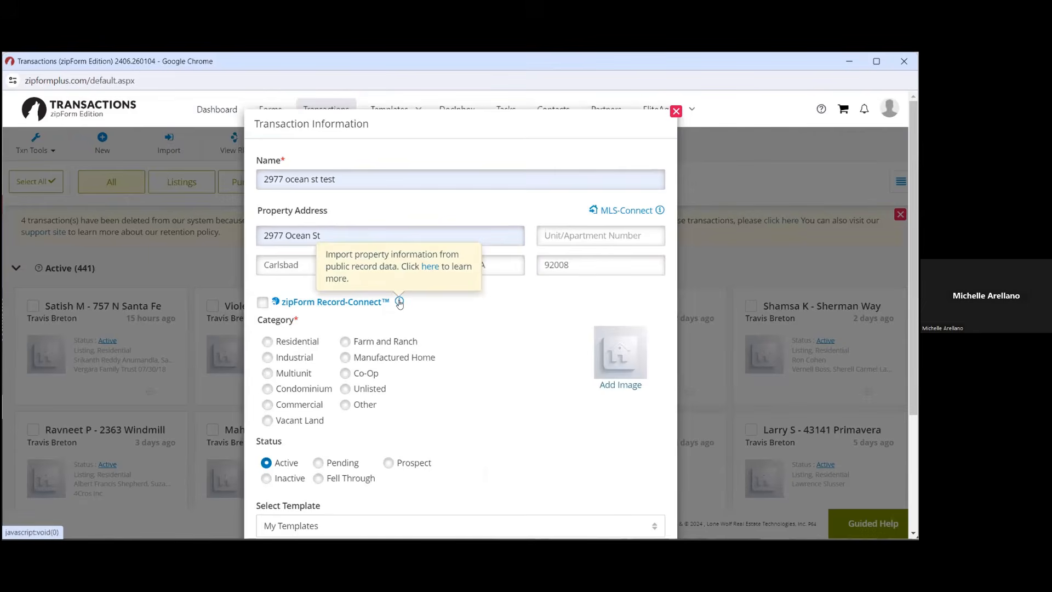
{"action": "left_click", "coordinate": [262, 303]}
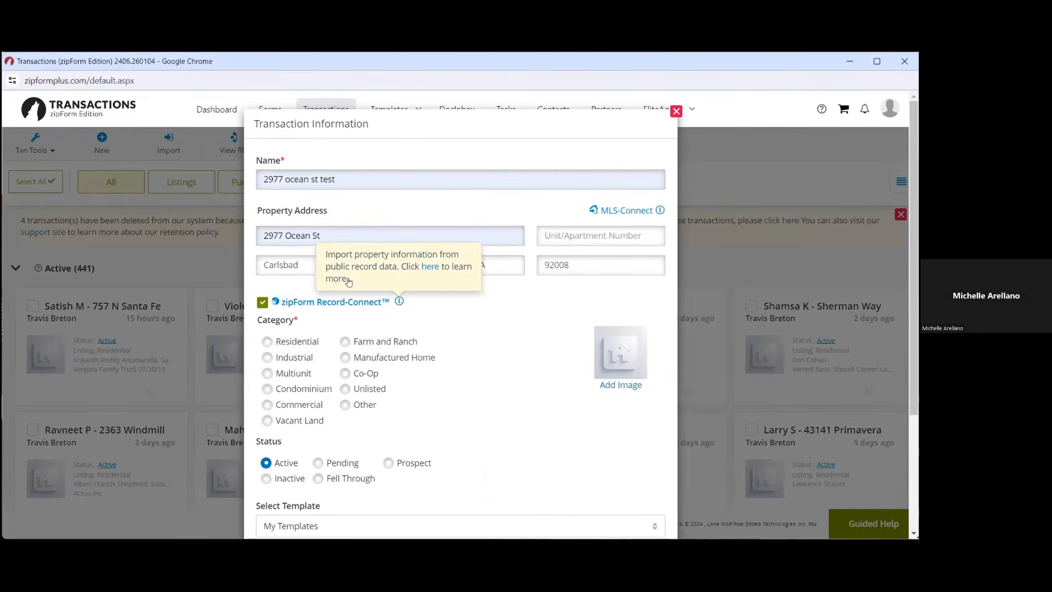
{"action": "left_click", "coordinate": [622, 213]}
Choose the SDSPN MLS board, enter listing ID 240011760 and include the property photo
{"action": "left_click", "coordinate": [340, 188]}
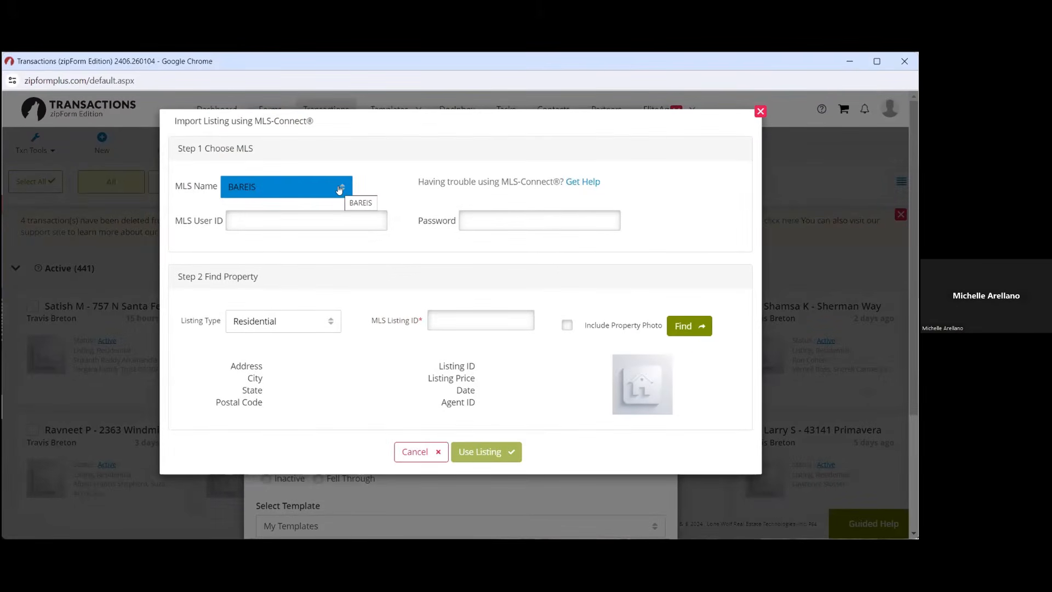
{"action": "left_click", "coordinate": [339, 190]}
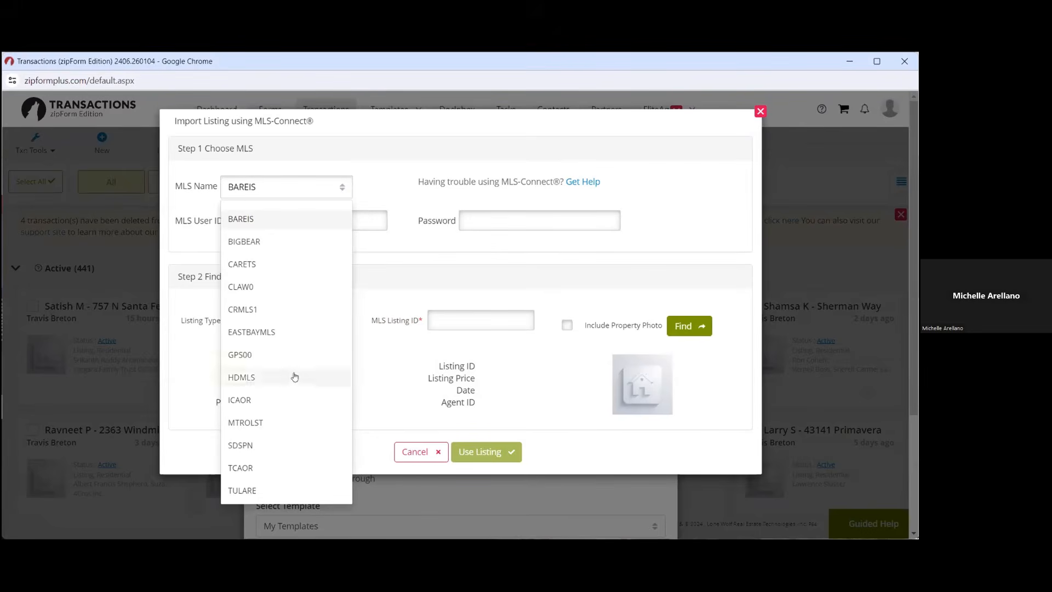
{"action": "left_click", "coordinate": [280, 445]}
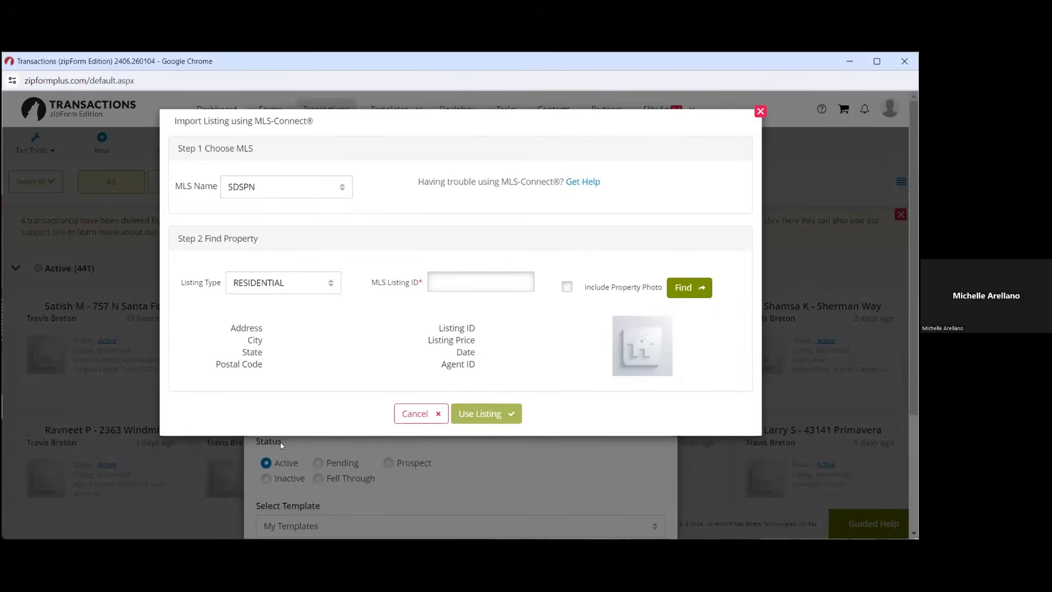
{"action": "left_click", "coordinate": [502, 279]}
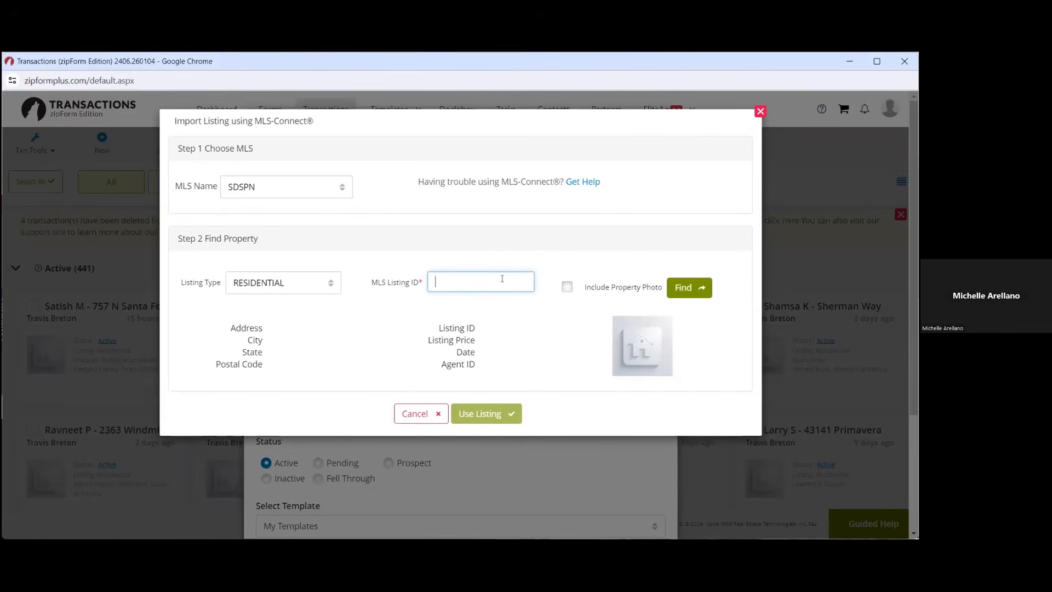
{"action": "type", "text": "240011760"}
{"action": "left_click", "coordinate": [567, 287]}
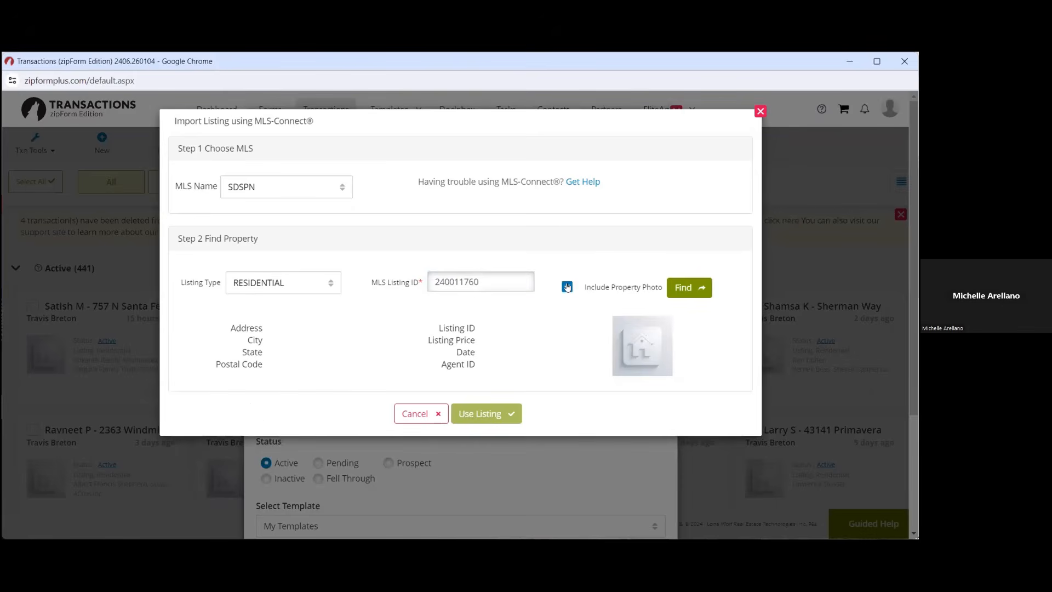
Find listing 240011760 and use it for the transaction
{"action": "left_click", "coordinate": [684, 294]}
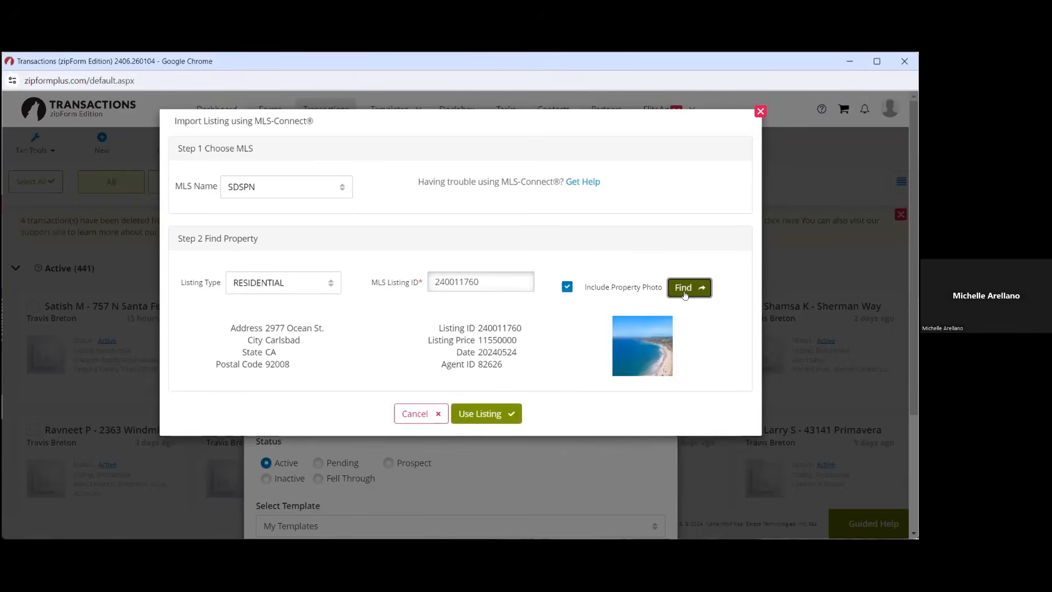
{"action": "left_click", "coordinate": [347, 187]}
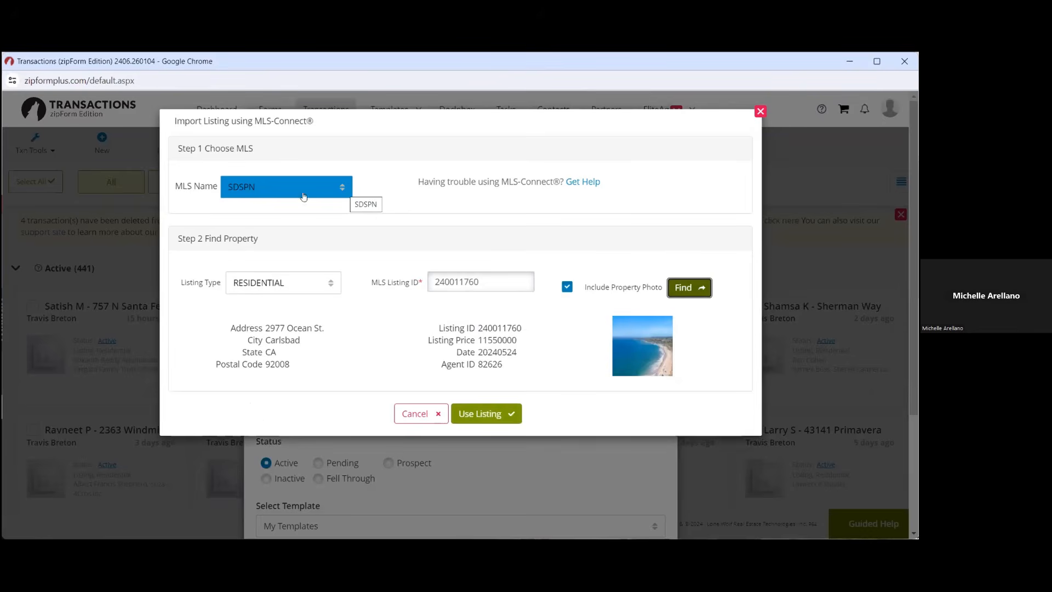
{"action": "left_click", "coordinate": [362, 194]}
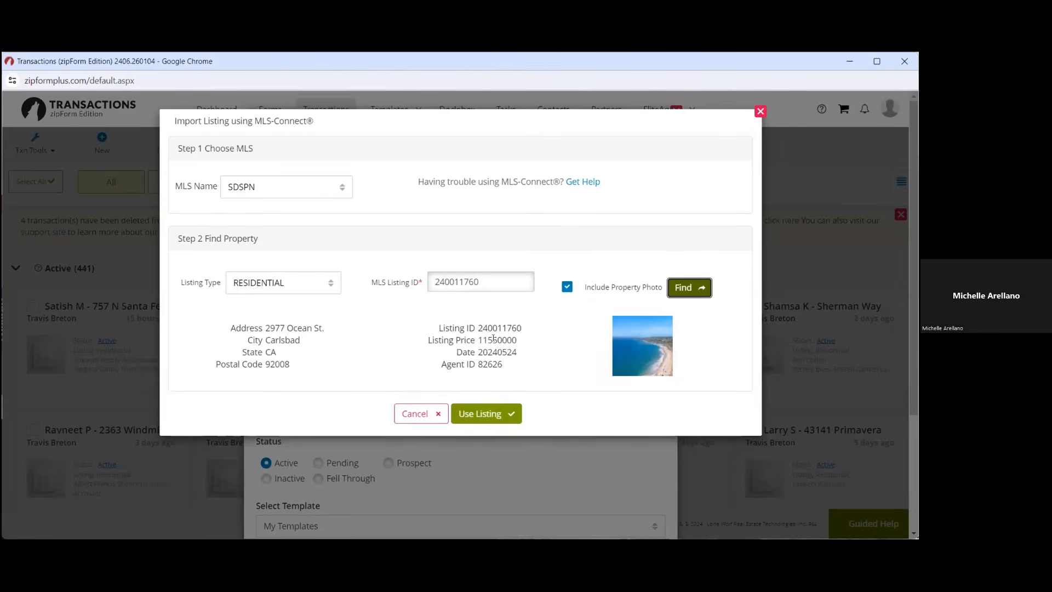
{"action": "left_click", "coordinate": [485, 415]}
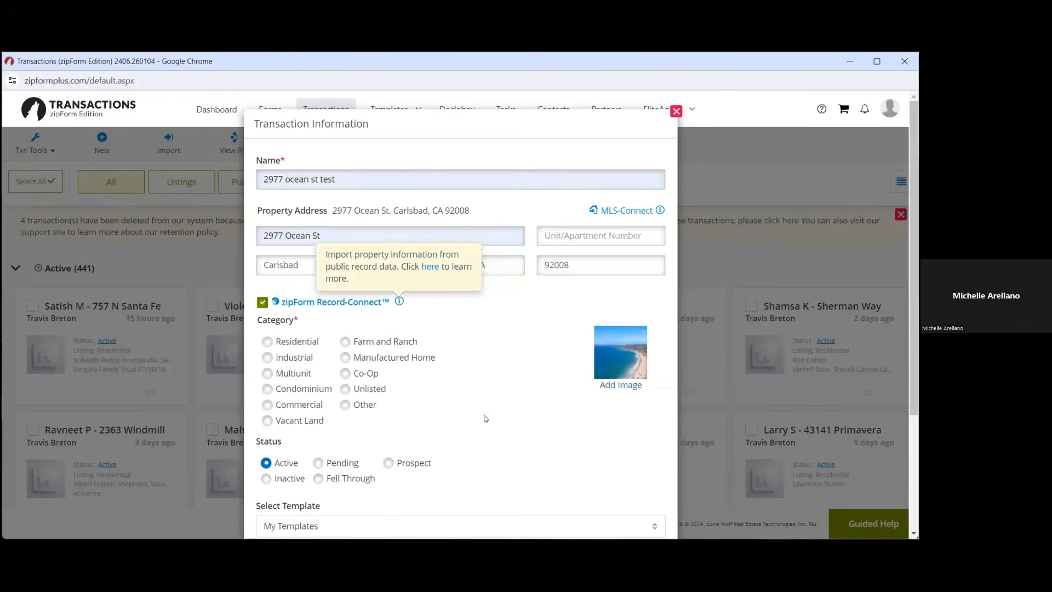
Set the property category to Residential and save the transaction
{"action": "scroll", "coordinate": [485, 418], "scroll_direction": "down", "scroll_amount": 3}
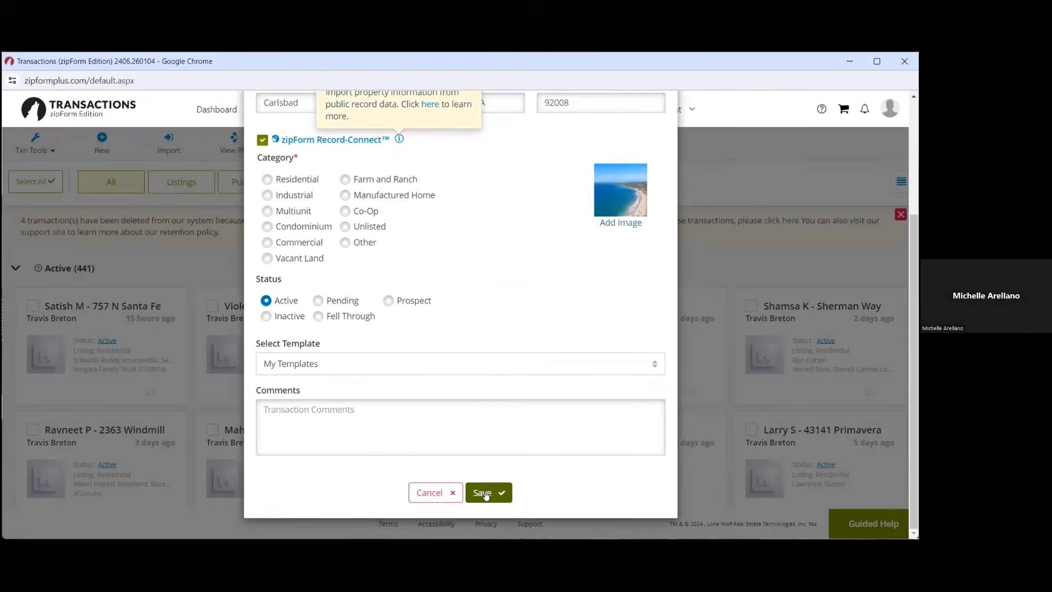
{"action": "left_click", "coordinate": [267, 179]}
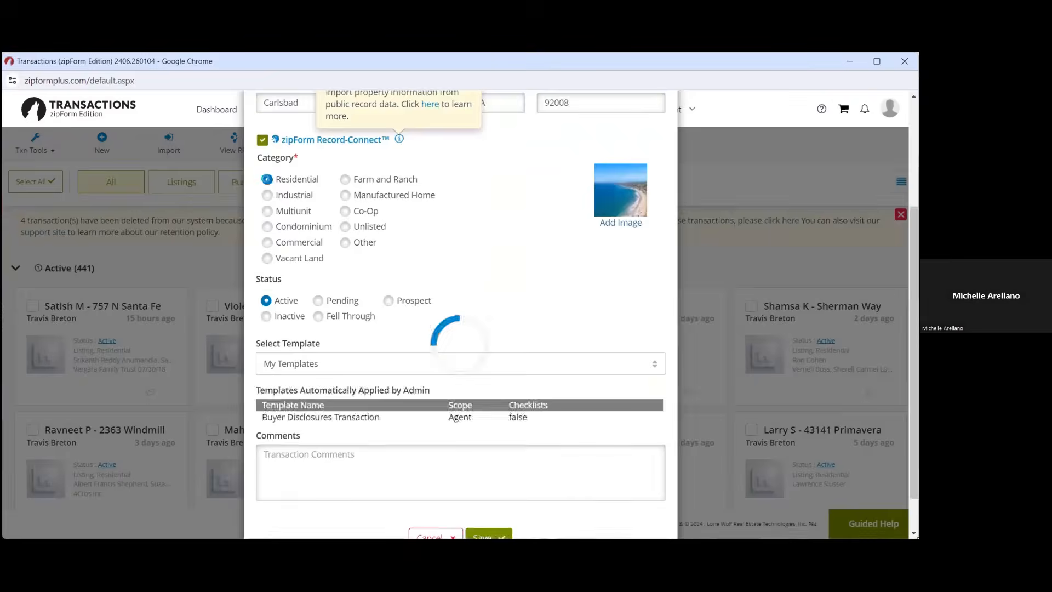
{"action": "scroll", "coordinate": [452, 393], "scroll_direction": "down", "scroll_amount": 3}
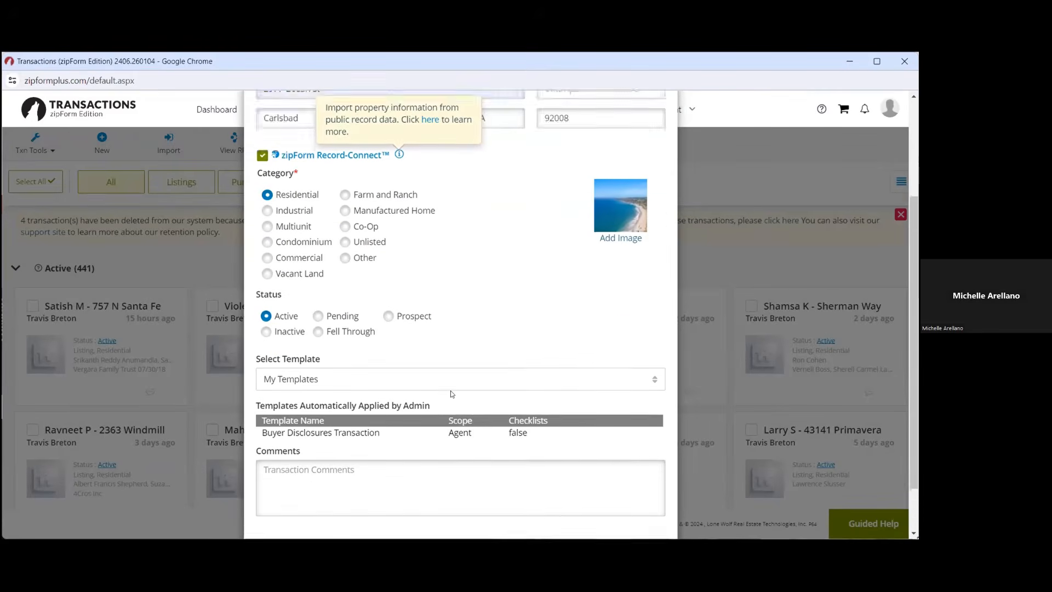
{"action": "scroll", "coordinate": [451, 393], "scroll_direction": "down", "scroll_amount": 1}
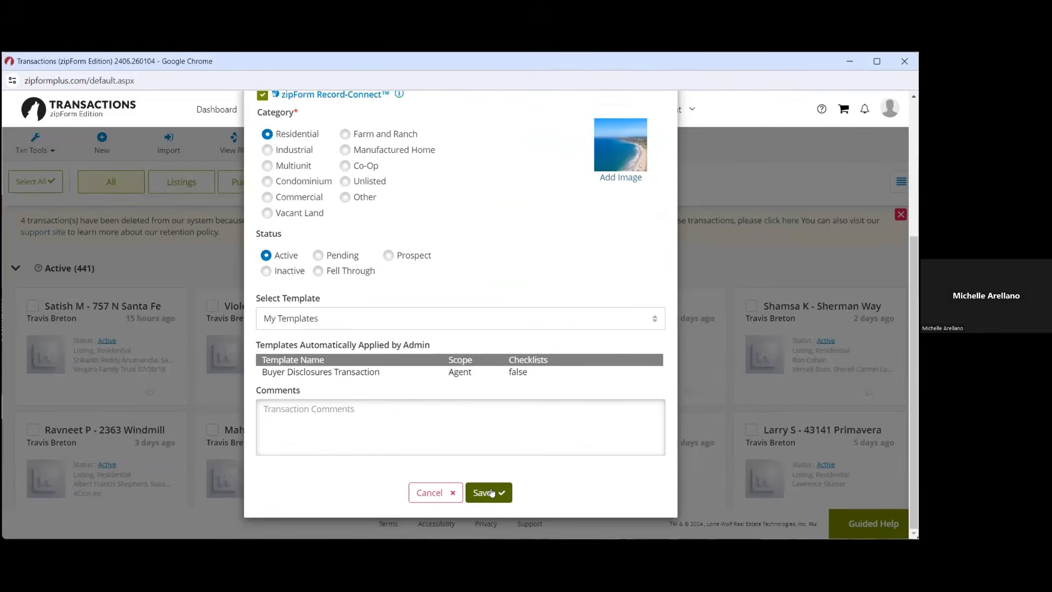
{"action": "left_click", "coordinate": [487, 493]}
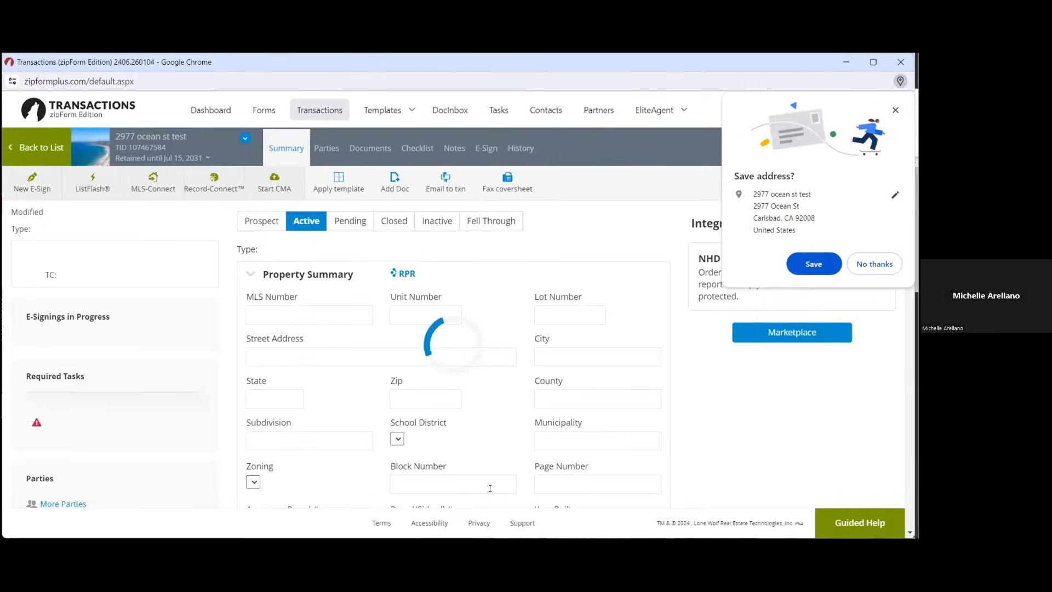
Enter the seller's full name as Seller One and replace existing data with public records
{"action": "left_click", "coordinate": [896, 110]}
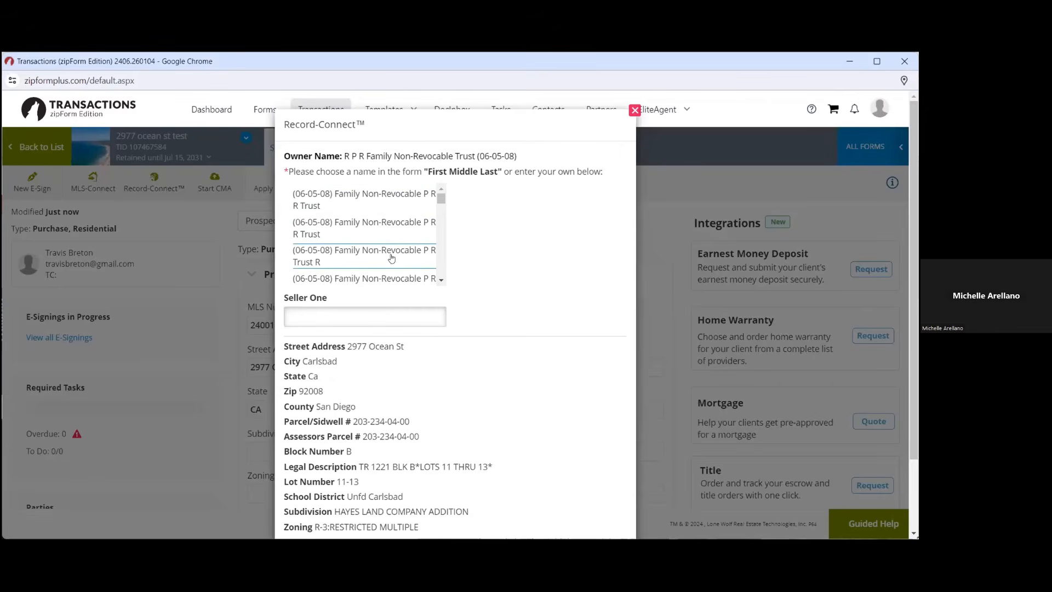
{"action": "left_click", "coordinate": [383, 312]}
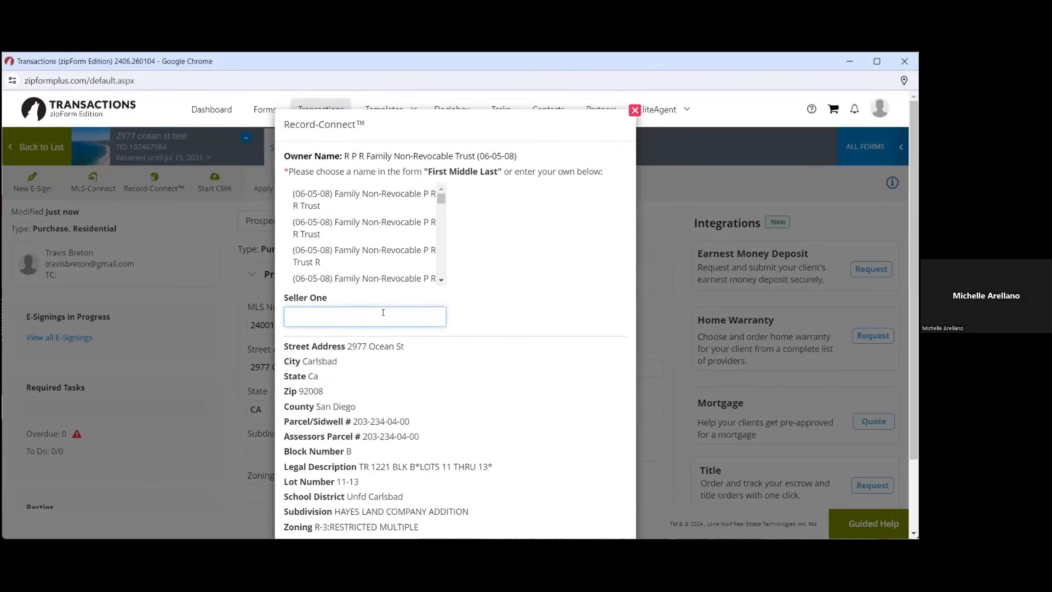
{"action": "left_click", "coordinate": [460, 318]}
{"action": "scroll", "coordinate": [459, 318], "scroll_direction": "down", "scroll_amount": 2}
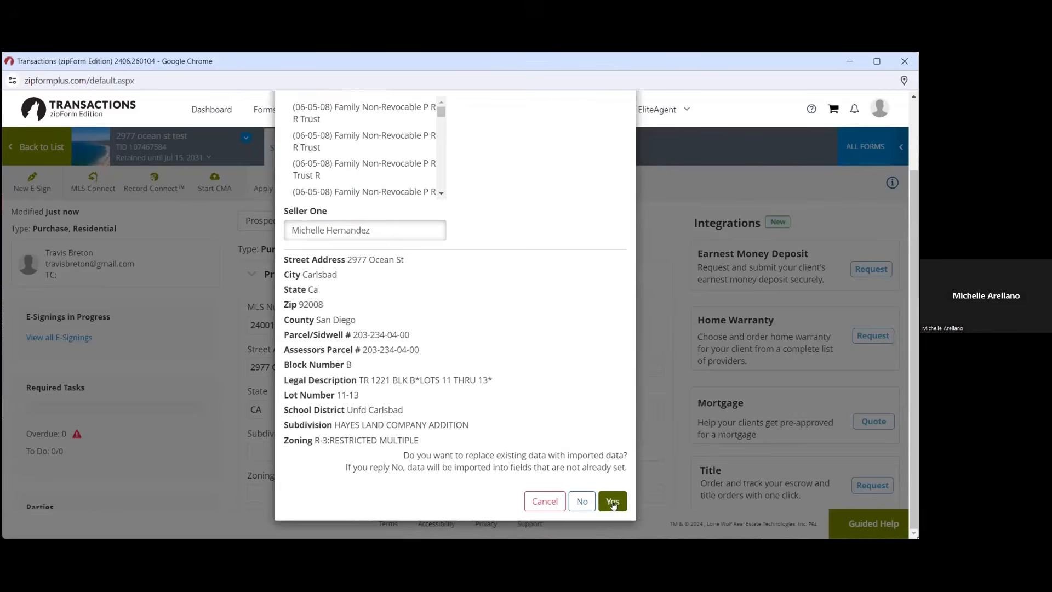
{"action": "left_click", "coordinate": [612, 502]}
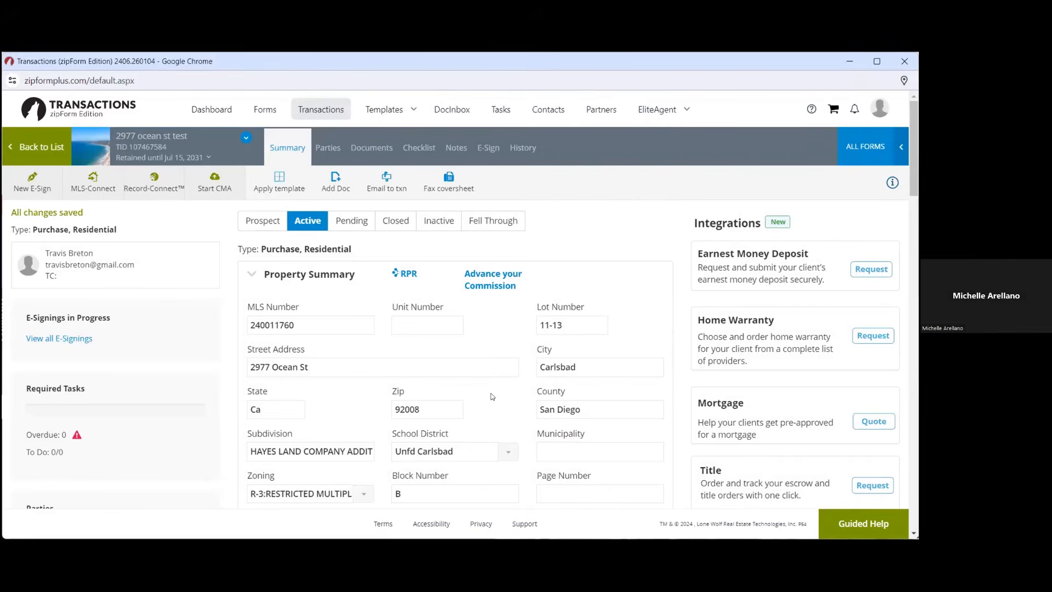
{"action": "scroll", "coordinate": [491, 396], "scroll_direction": "down", "scroll_amount": 5}
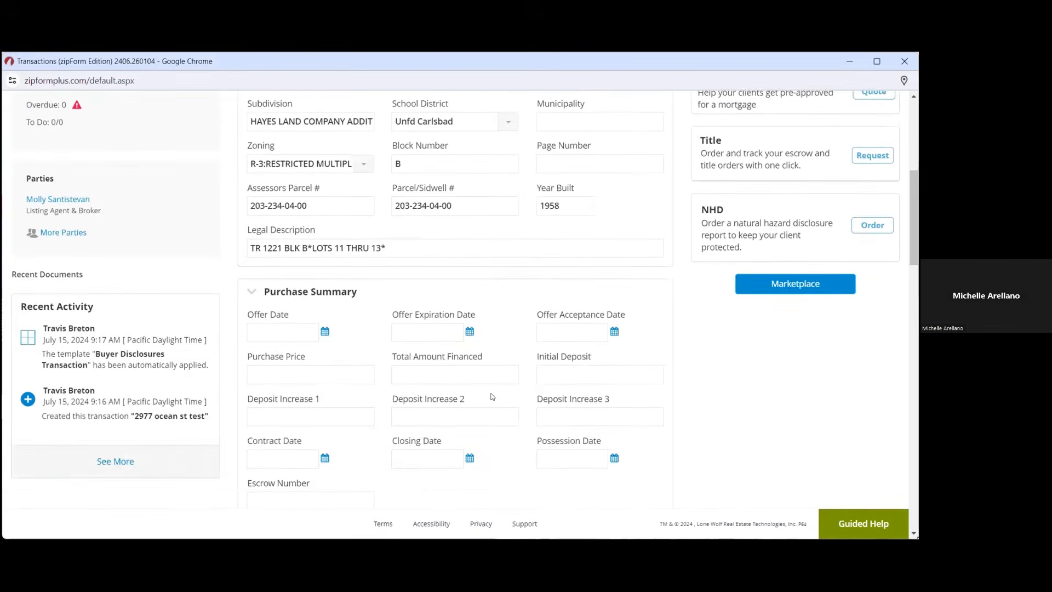
{"action": "scroll", "coordinate": [491, 396], "scroll_direction": "up", "scroll_amount": 6}
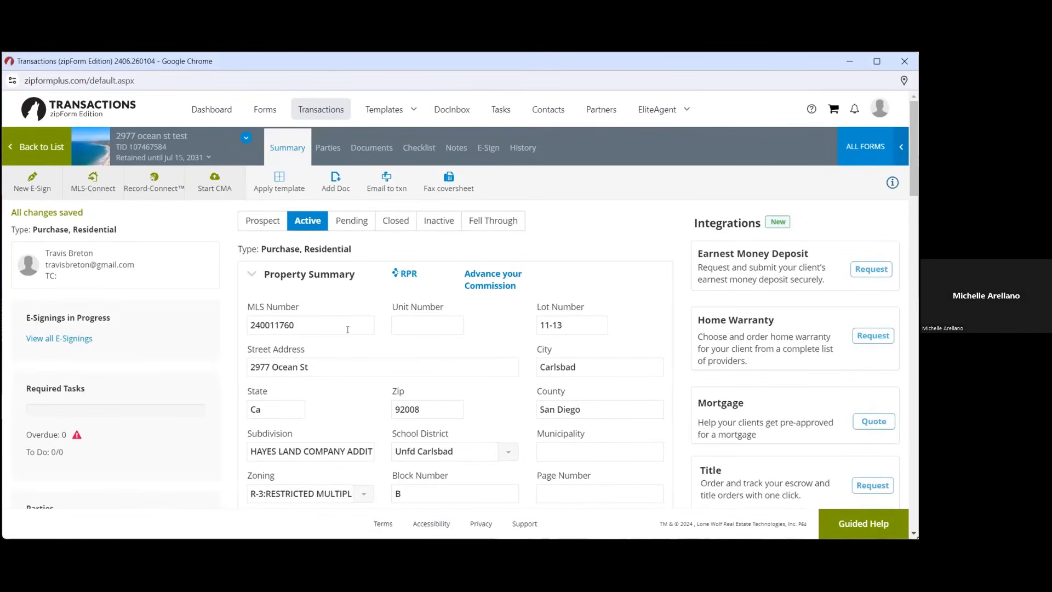
{"action": "scroll", "coordinate": [500, 387], "scroll_direction": "down", "scroll_amount": 8}
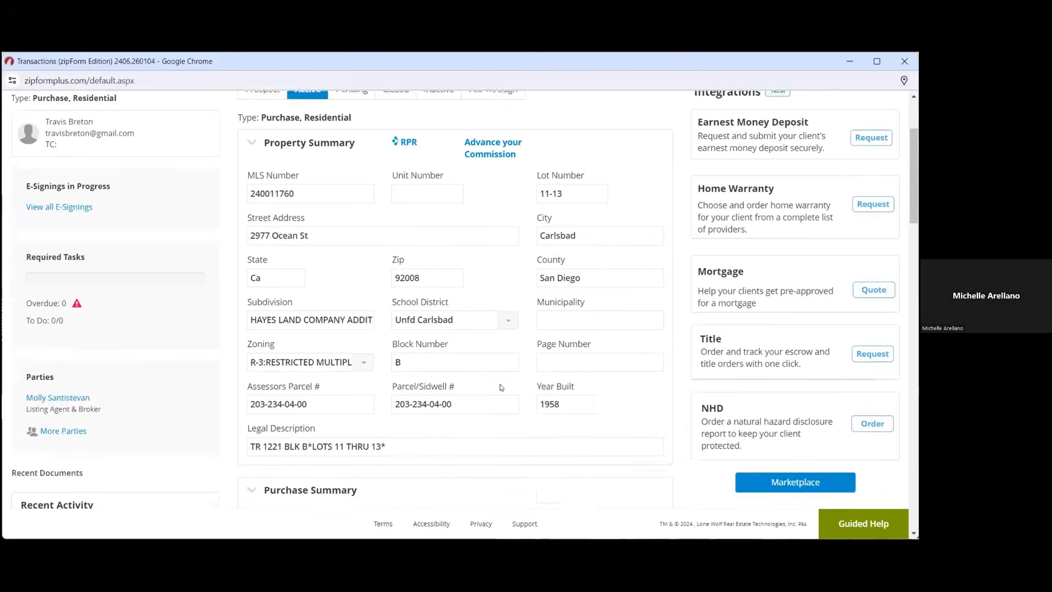
{"action": "scroll", "coordinate": [500, 383], "scroll_direction": "down", "scroll_amount": 10}
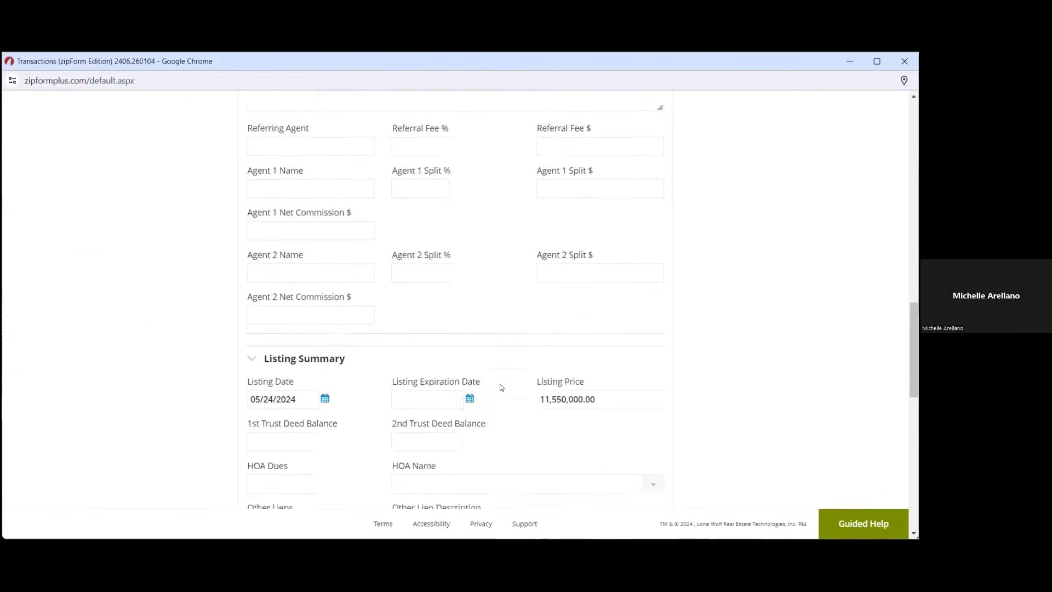
{"action": "scroll", "coordinate": [500, 388], "scroll_direction": "down", "scroll_amount": 3}
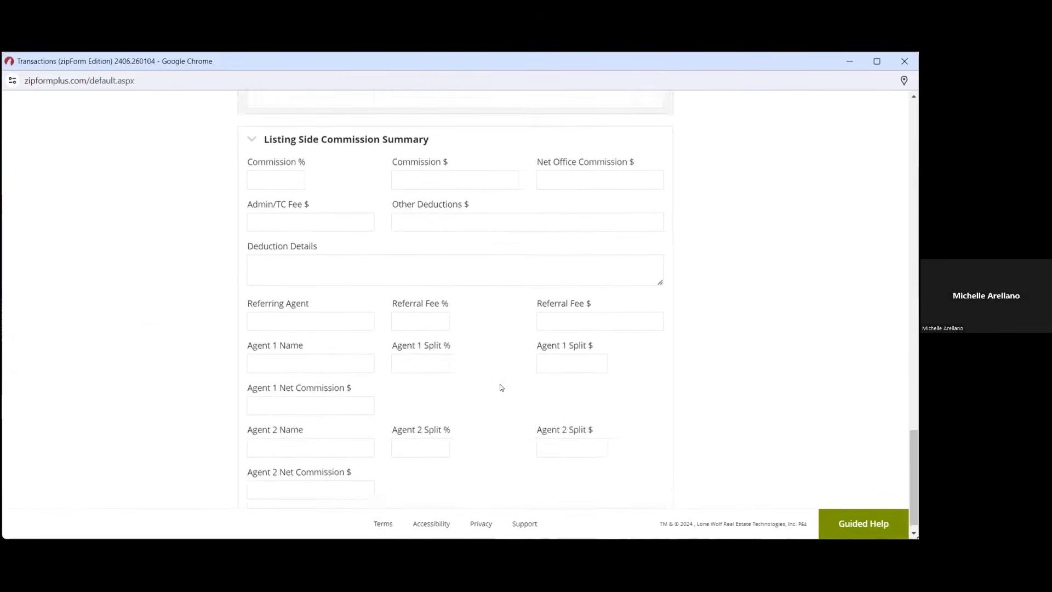
{"action": "scroll", "coordinate": [500, 385], "scroll_direction": "up", "scroll_amount": 20}
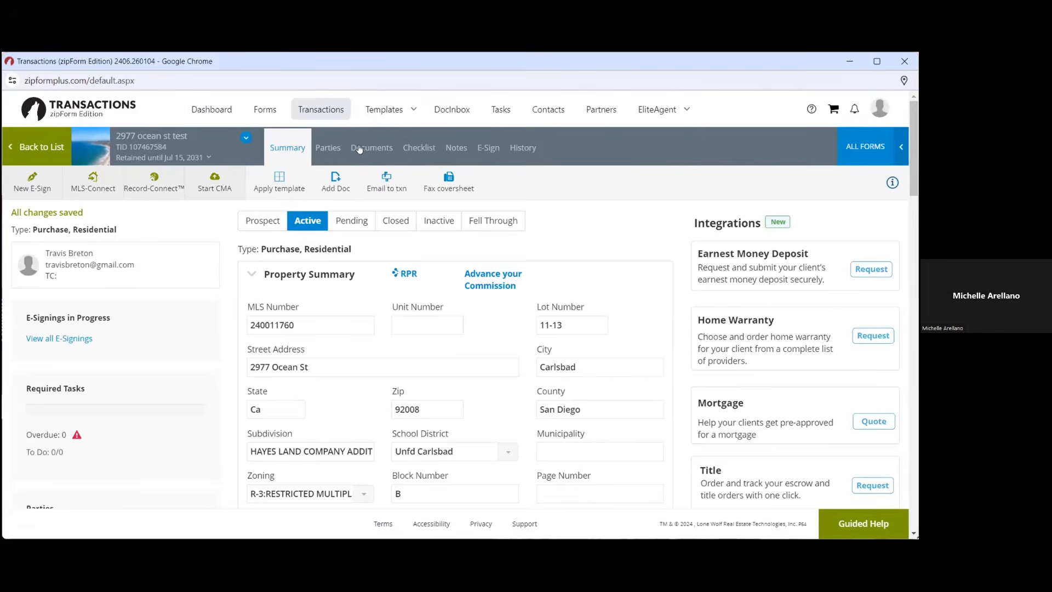
Delete the listing agent & broker party, then start a Buyer One party
{"action": "left_click", "coordinate": [328, 147]}
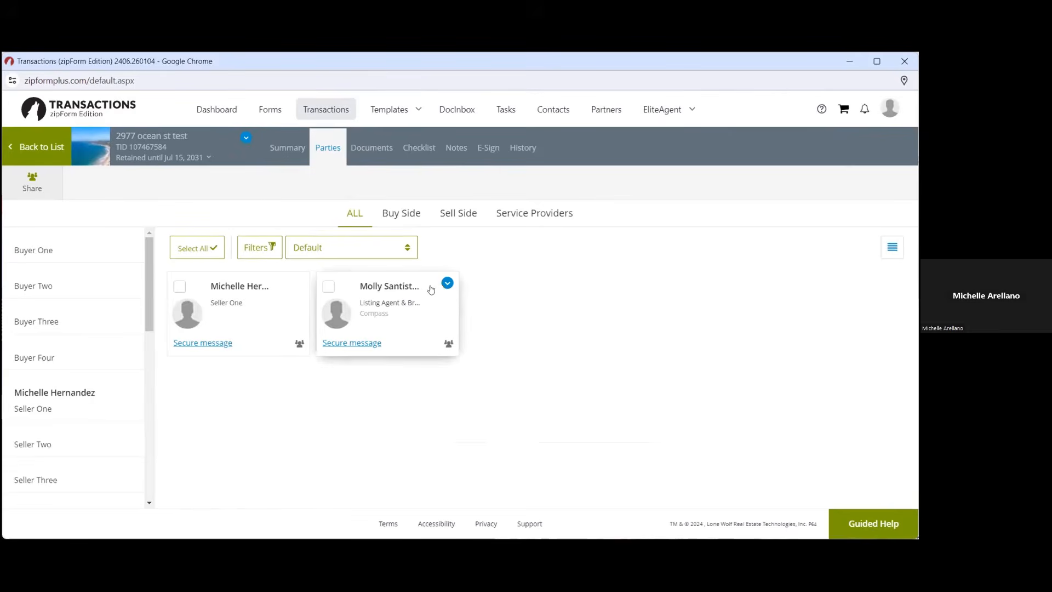
{"action": "left_click", "coordinate": [448, 282]}
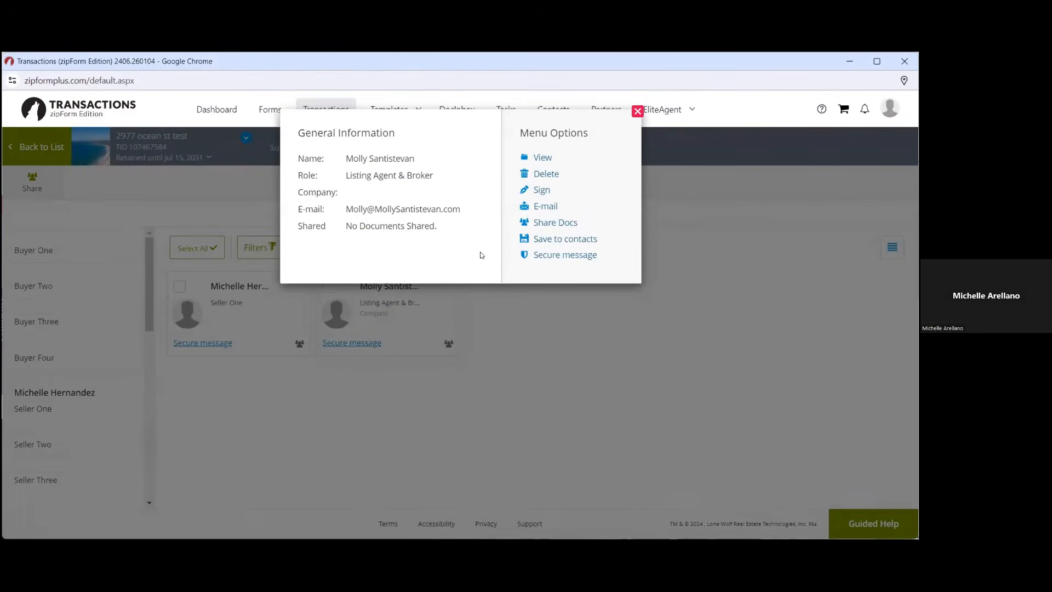
{"action": "left_click", "coordinate": [540, 174]}
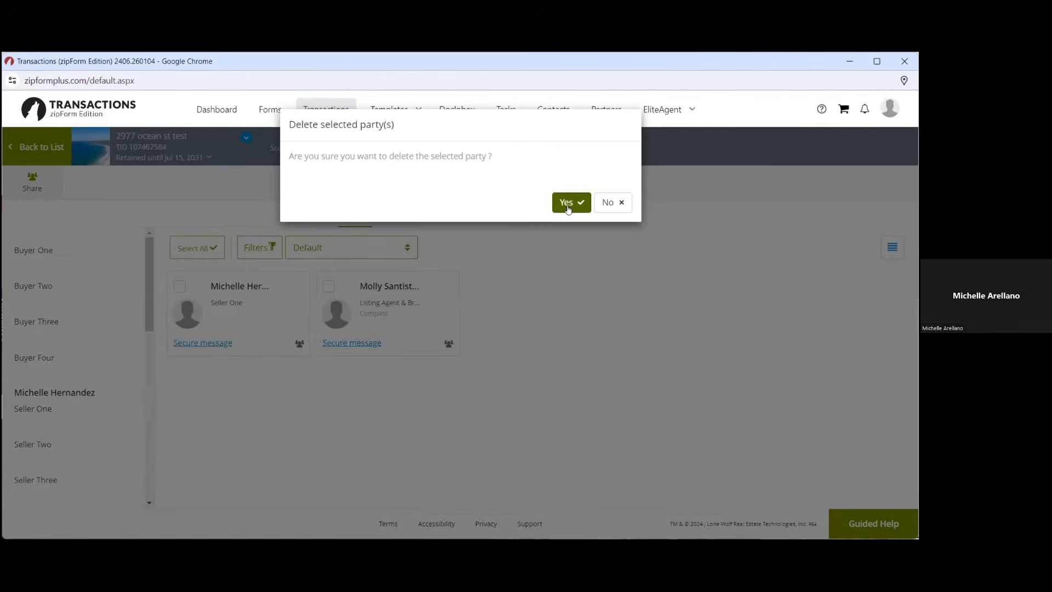
{"action": "left_click", "coordinate": [568, 210]}
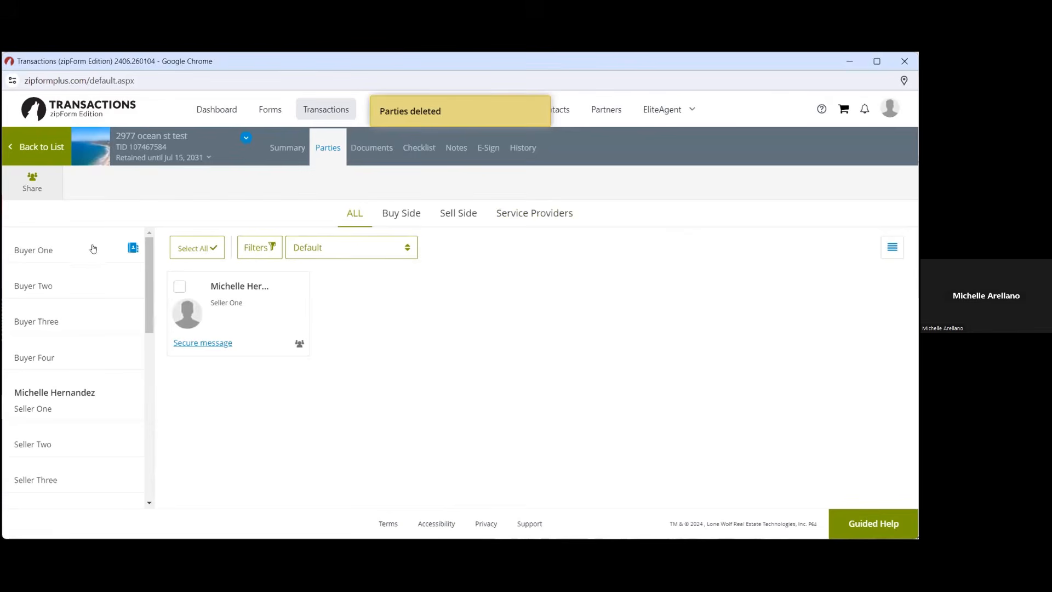
{"action": "left_click", "coordinate": [201, 250]}
Save Buyer One with the buyer's first name, last name and e-mail address
{"action": "left_click", "coordinate": [367, 279]}
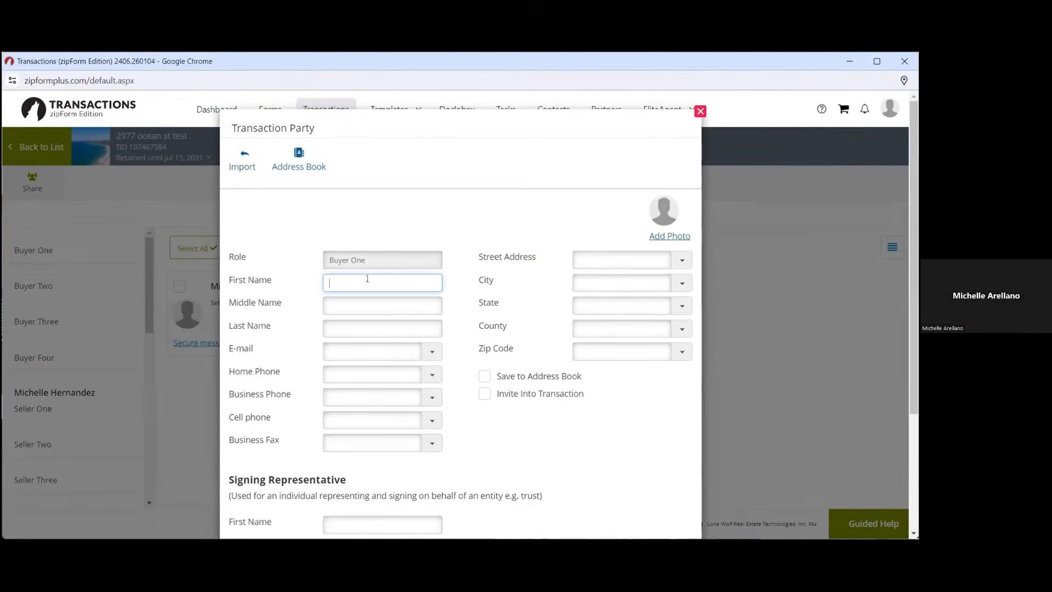
{"action": "type", "text": "Bob"}
{"action": "left_click", "coordinate": [370, 328]}
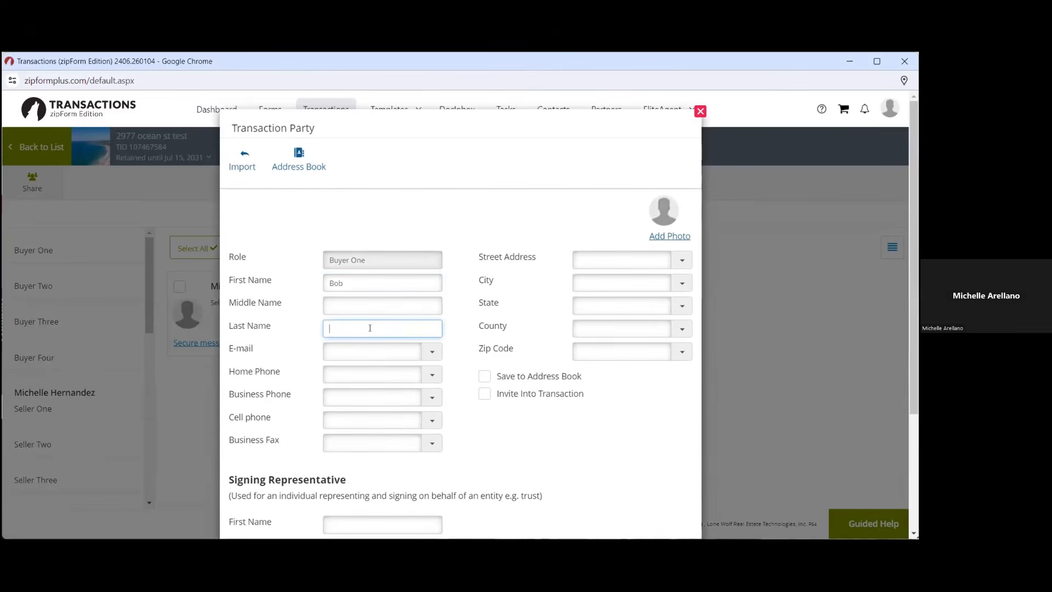
{"action": "type", "text": "Byer"}
{"action": "type", "text": "uyer"}
{"action": "left_click", "coordinate": [381, 350]}
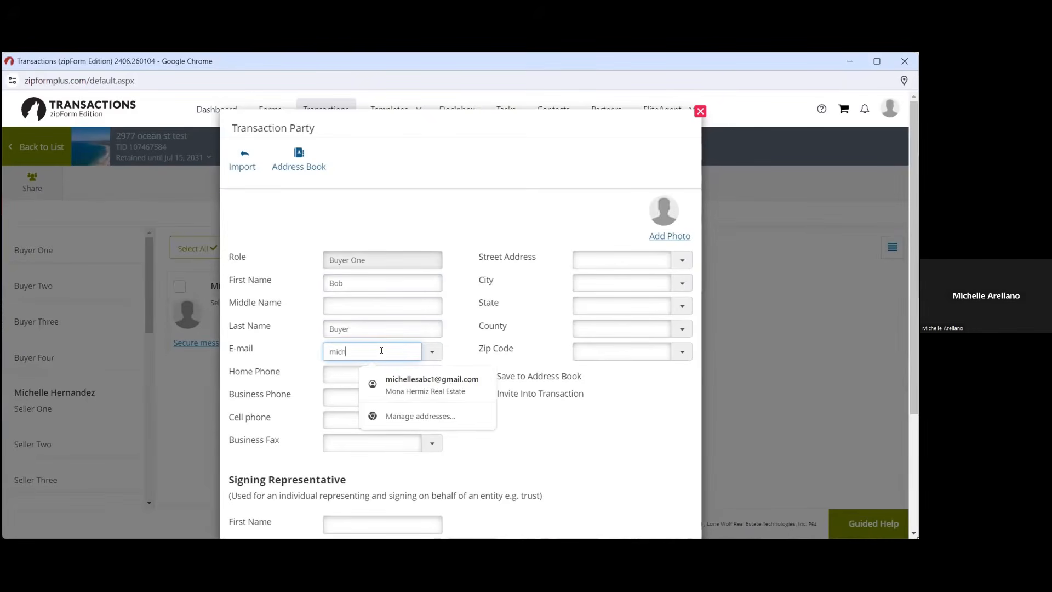
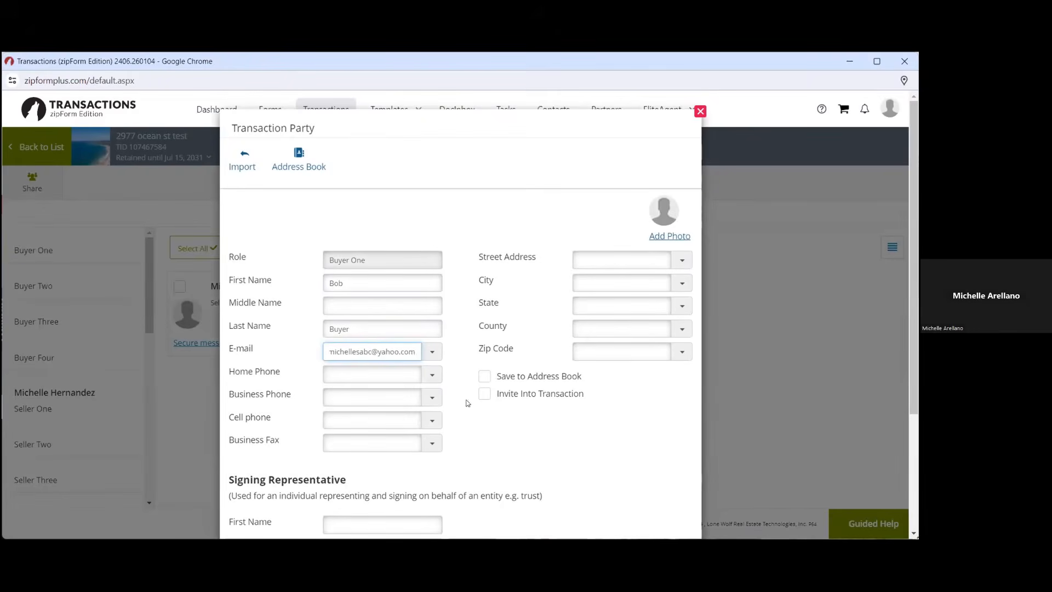
{"action": "scroll", "coordinate": [521, 436], "scroll_direction": "down", "scroll_amount": 2}
{"action": "scroll", "coordinate": [521, 436], "scroll_direction": "down", "scroll_amount": 1}
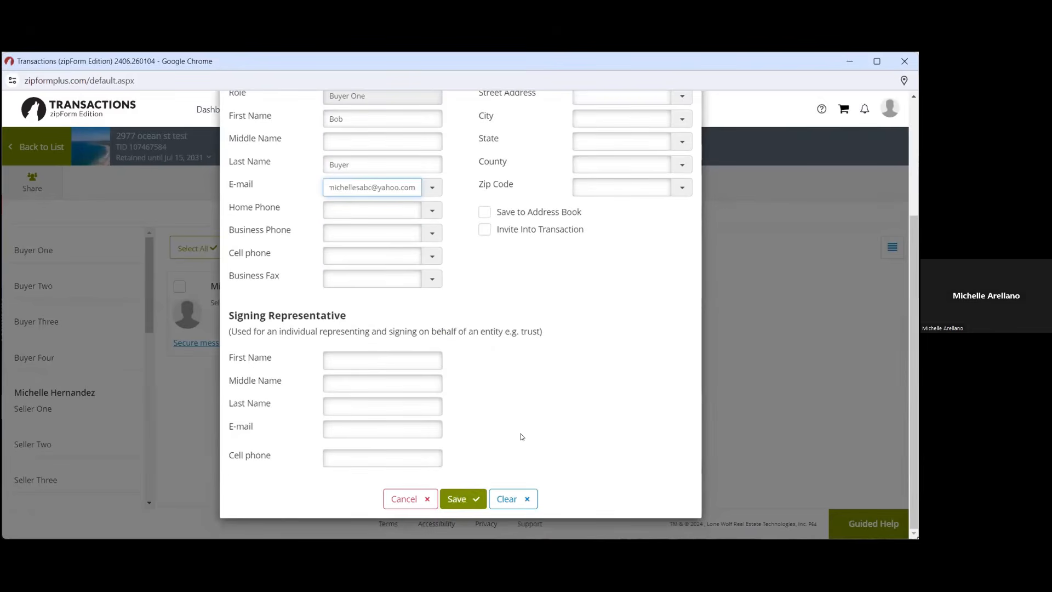
{"action": "left_click", "coordinate": [454, 494]}
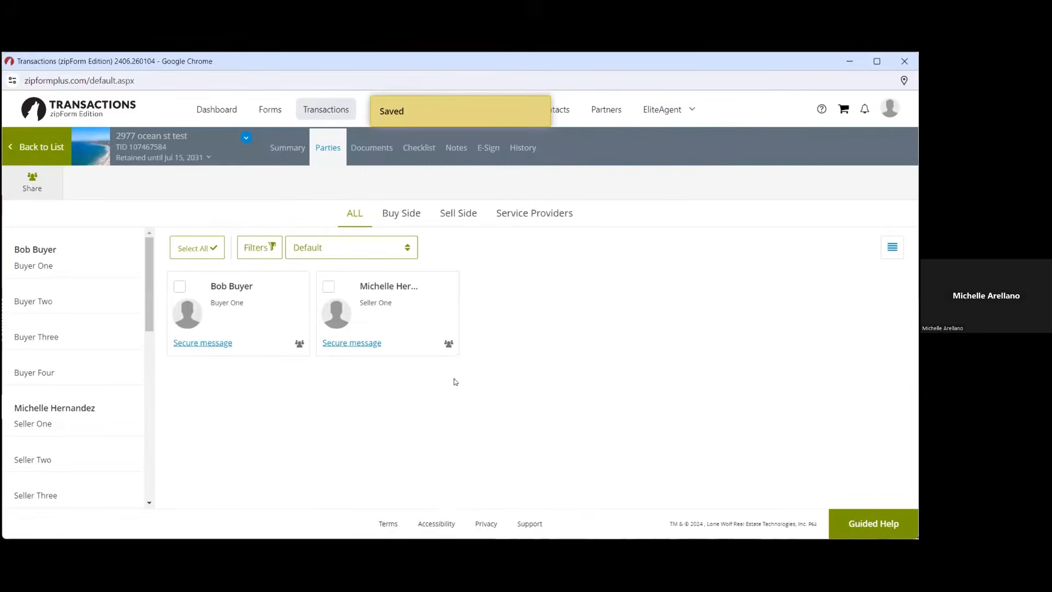
Browse the Service Providers, Sell Side, Buy Side and ALL party tabs, then return to Transactions
{"action": "left_click_drag", "start_coordinate": [236, 344], "coordinate": [168, 341]}
{"action": "left_click", "coordinate": [168, 340]}
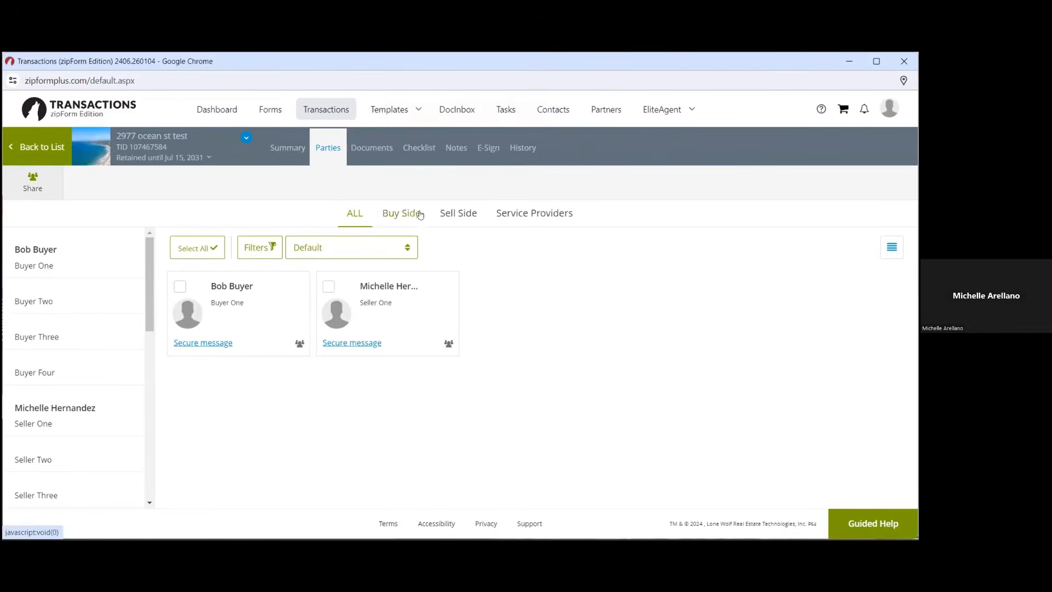
{"action": "left_click", "coordinate": [519, 214]}
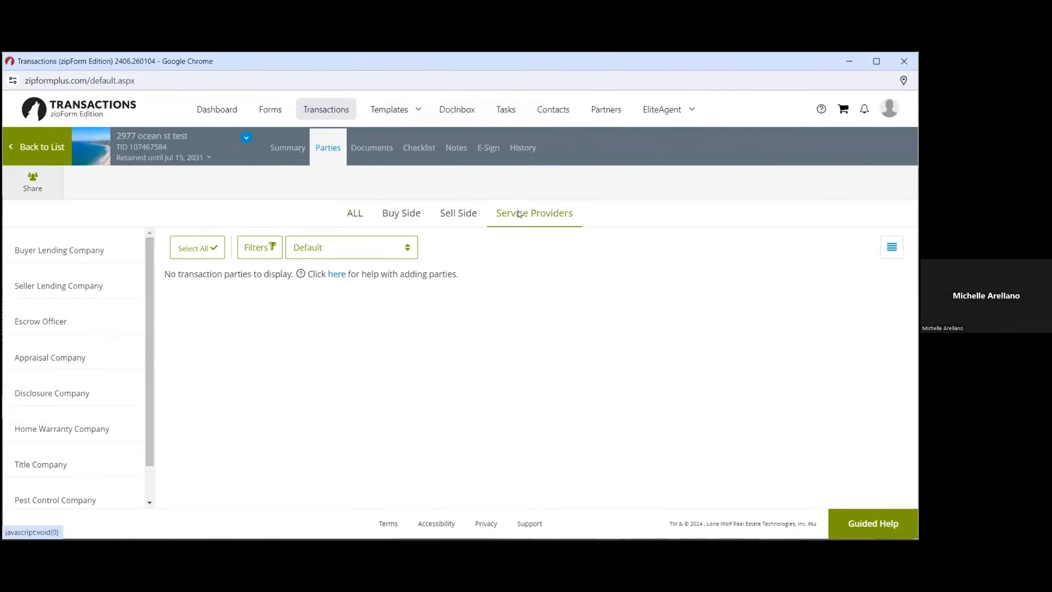
{"action": "left_click", "coordinate": [454, 213]}
{"action": "left_click", "coordinate": [406, 217]}
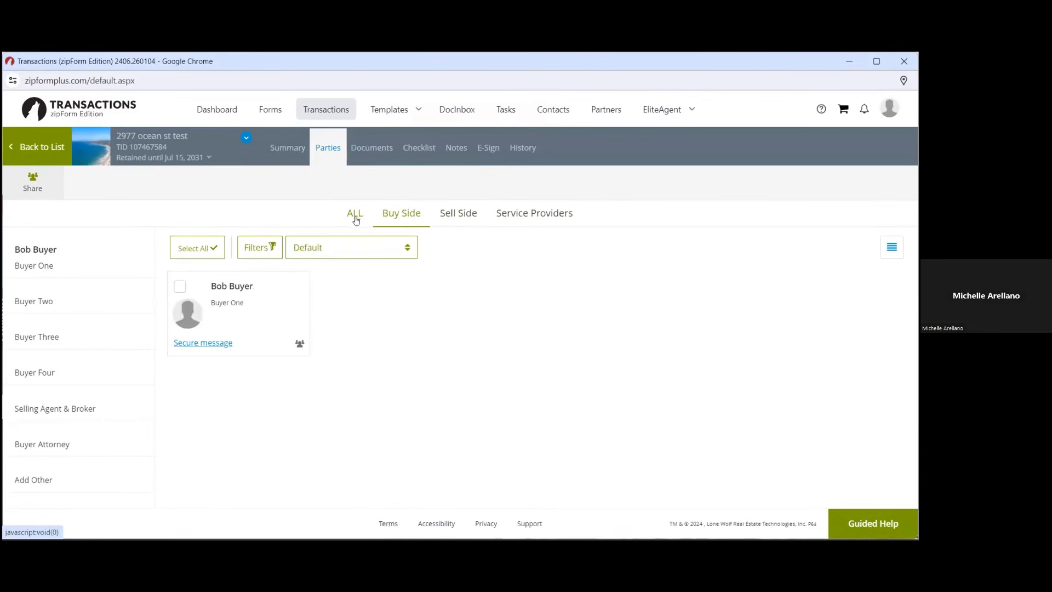
{"action": "left_click", "coordinate": [354, 216]}
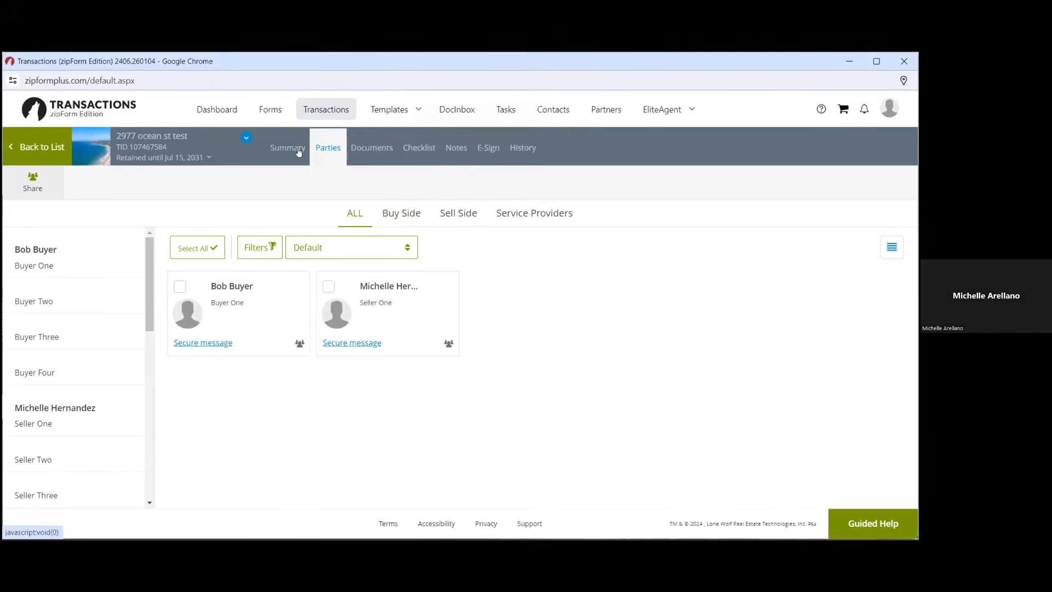
{"action": "left_click", "coordinate": [322, 113]}
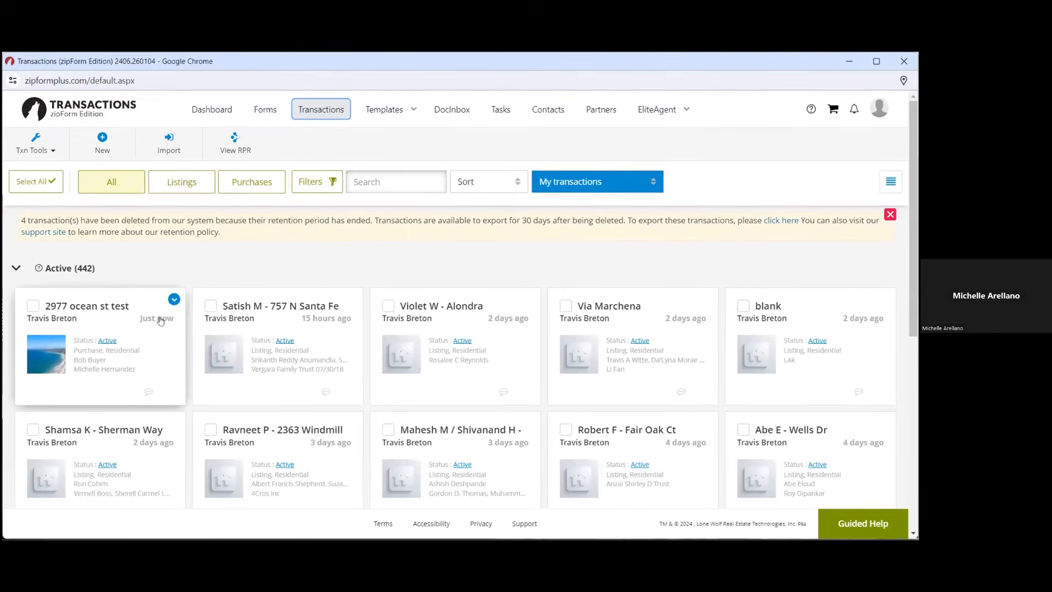
{"action": "left_click", "coordinate": [173, 300]}
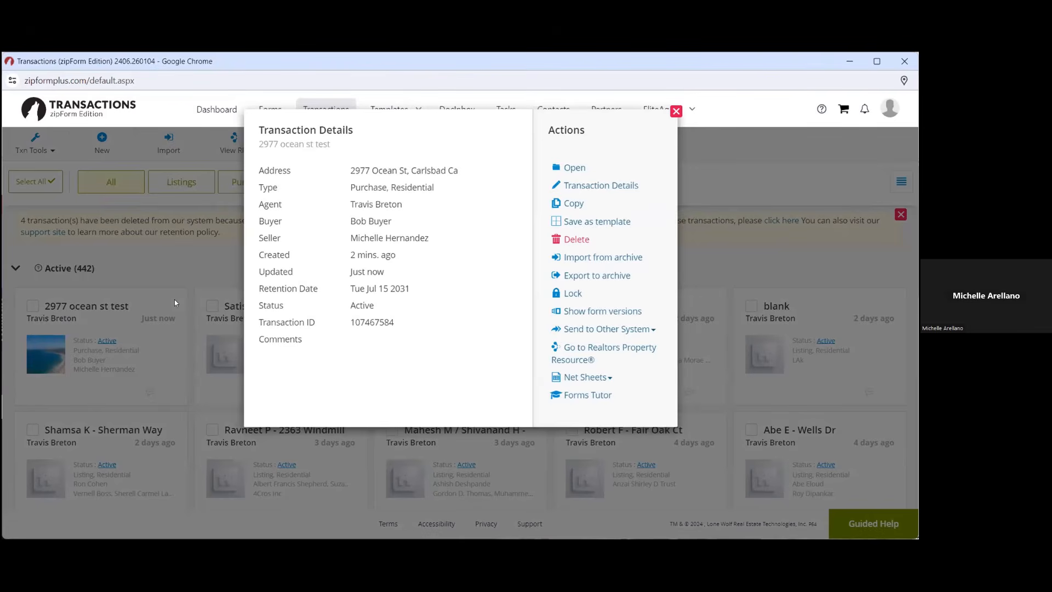
{"action": "left_click", "coordinate": [572, 166]}
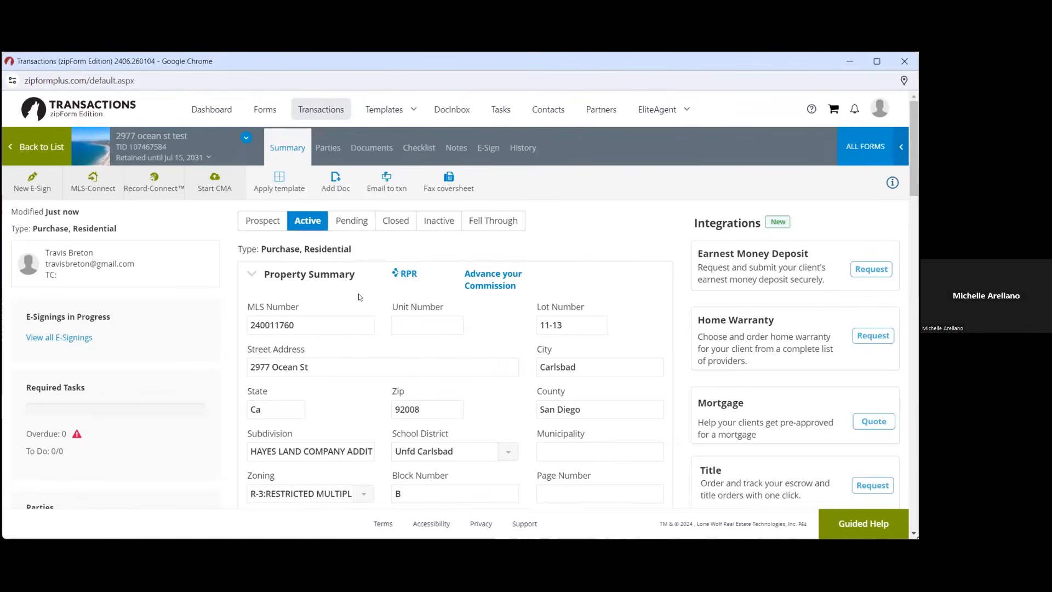
Apply the Best Purchase Template training template to the transaction
{"action": "left_click", "coordinate": [285, 188]}
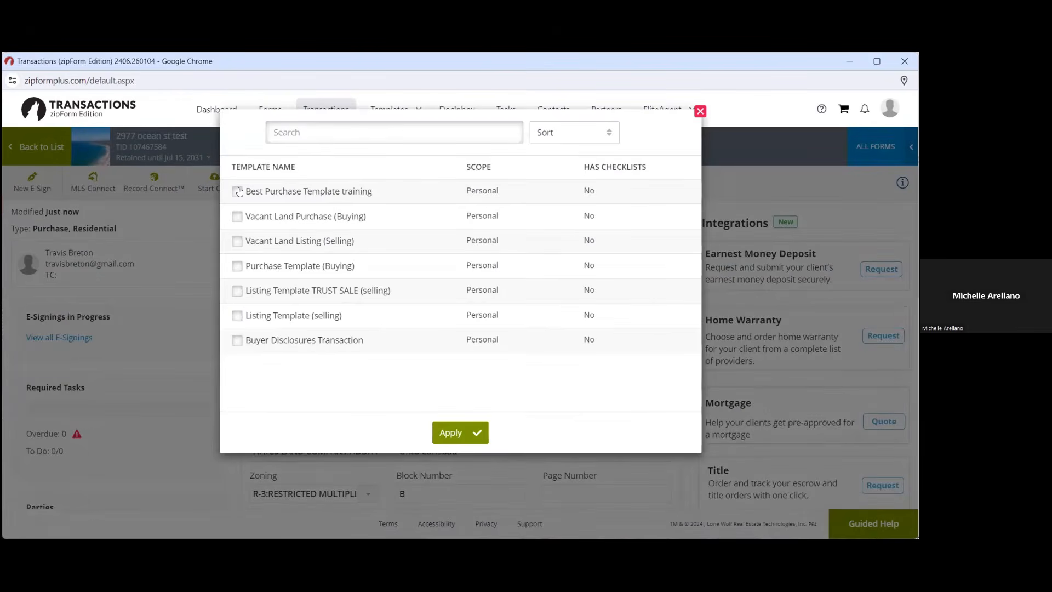
{"action": "left_click", "coordinate": [237, 191]}
{"action": "left_click", "coordinate": [449, 433]}
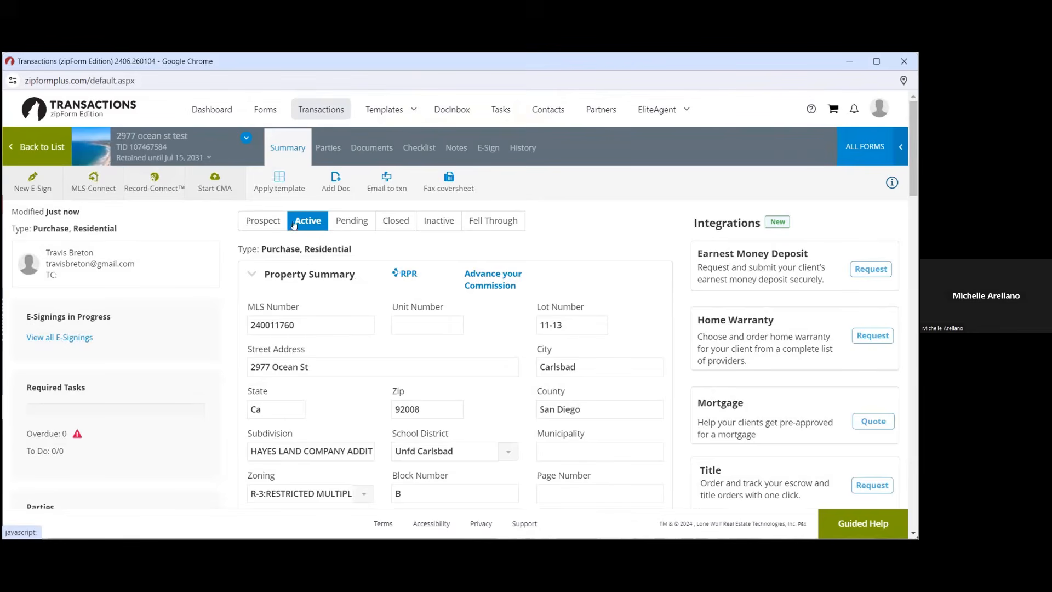
Return to the list of 442 active transactions
{"action": "left_click", "coordinate": [304, 108]}
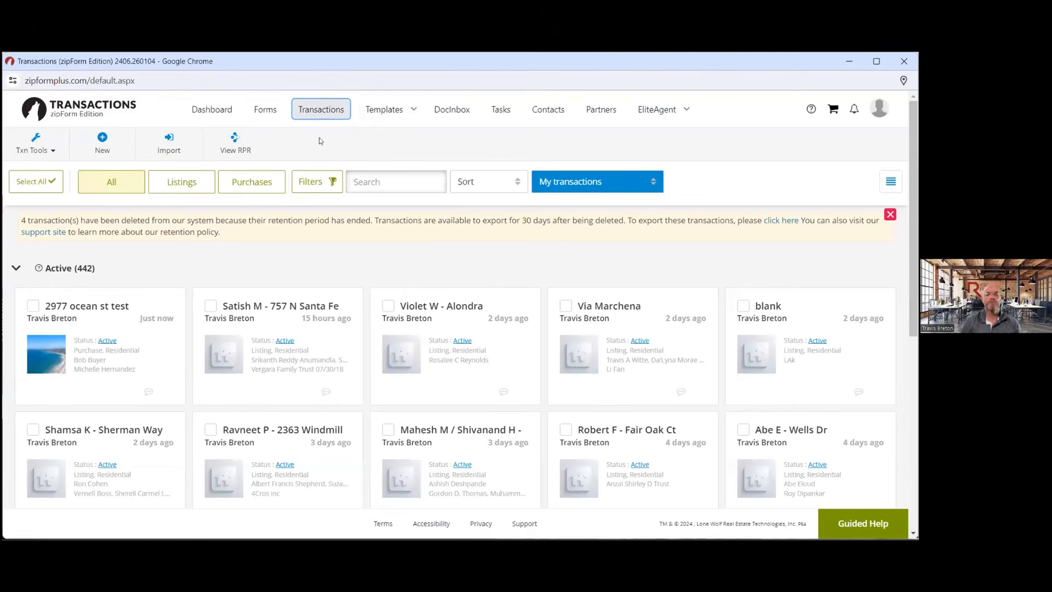
{"action": "left_click", "coordinate": [339, 113]}
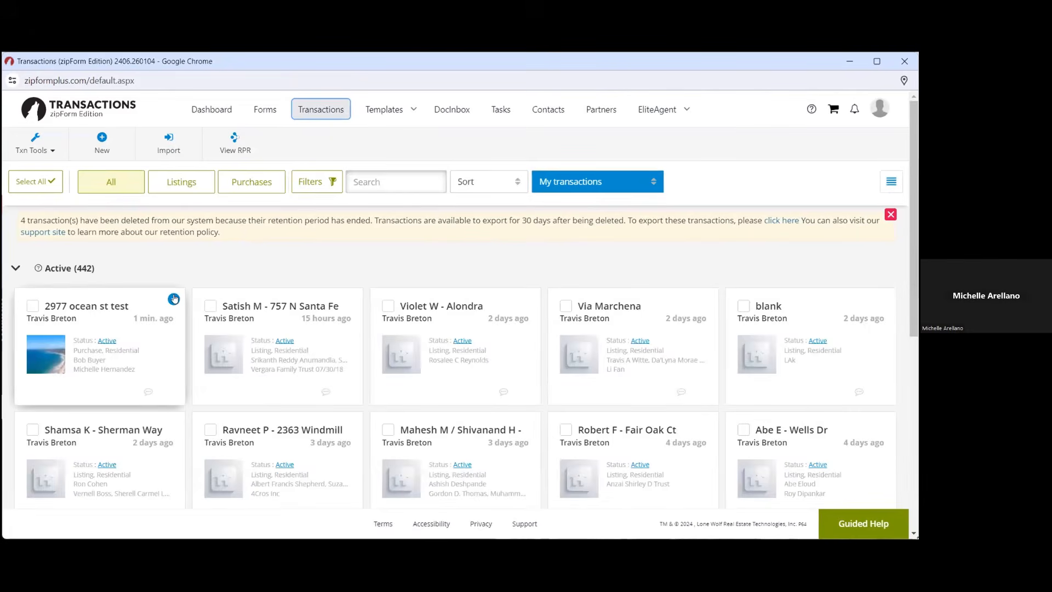
{"action": "left_click", "coordinate": [61, 353]}
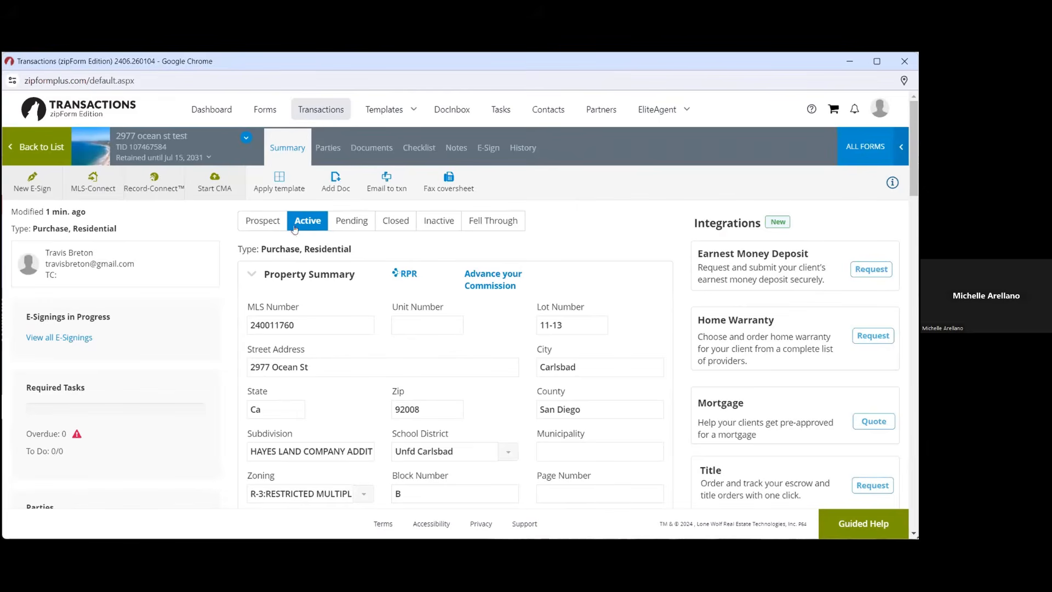
{"action": "left_click", "coordinate": [377, 146]}
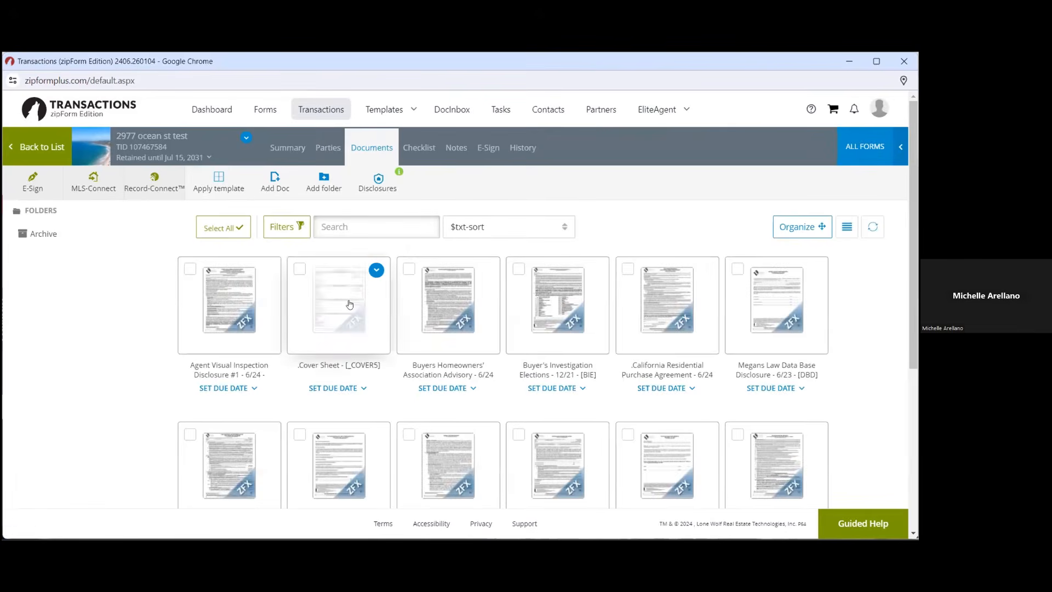
{"action": "left_click", "coordinate": [351, 304]}
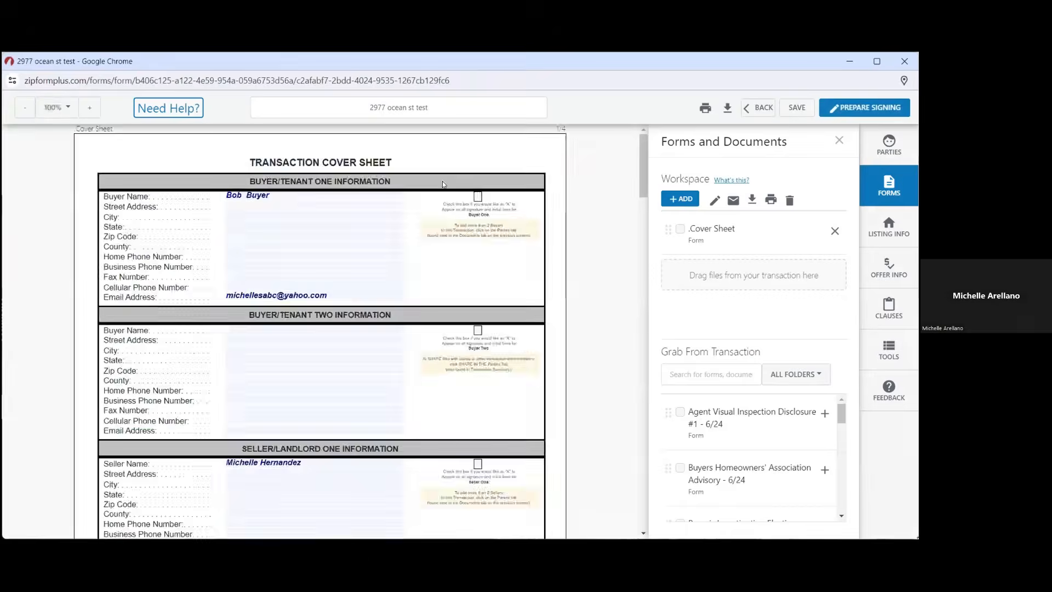
{"action": "scroll", "coordinate": [506, 351], "scroll_direction": "down", "scroll_amount": 15}
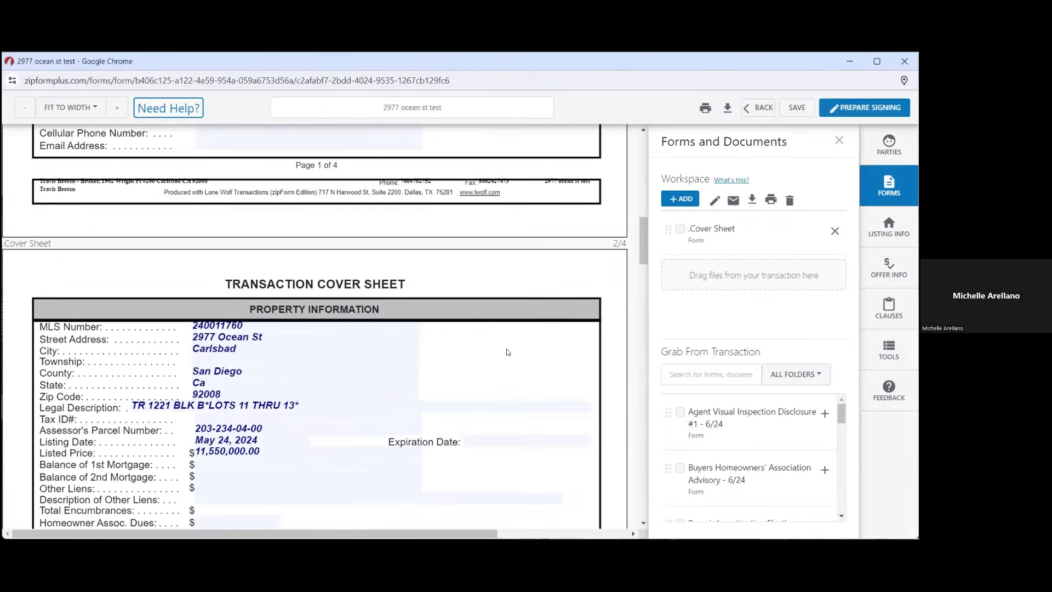
{"action": "left_click", "coordinate": [756, 110]}
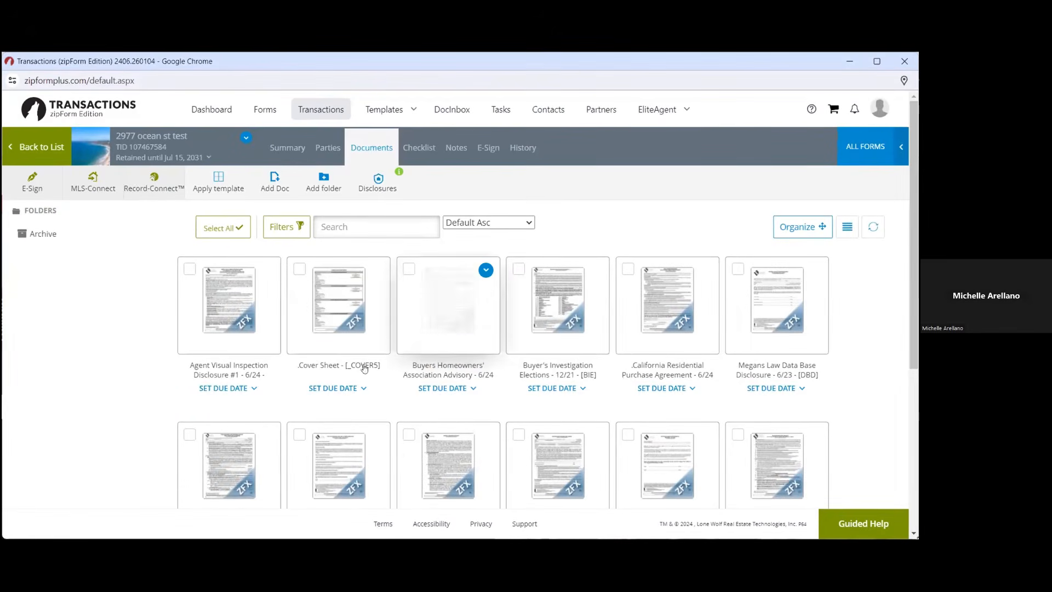
Open the California Residential Purchase Agreement, go to its start, and prepare a signing for it
{"action": "left_click", "coordinate": [669, 307]}
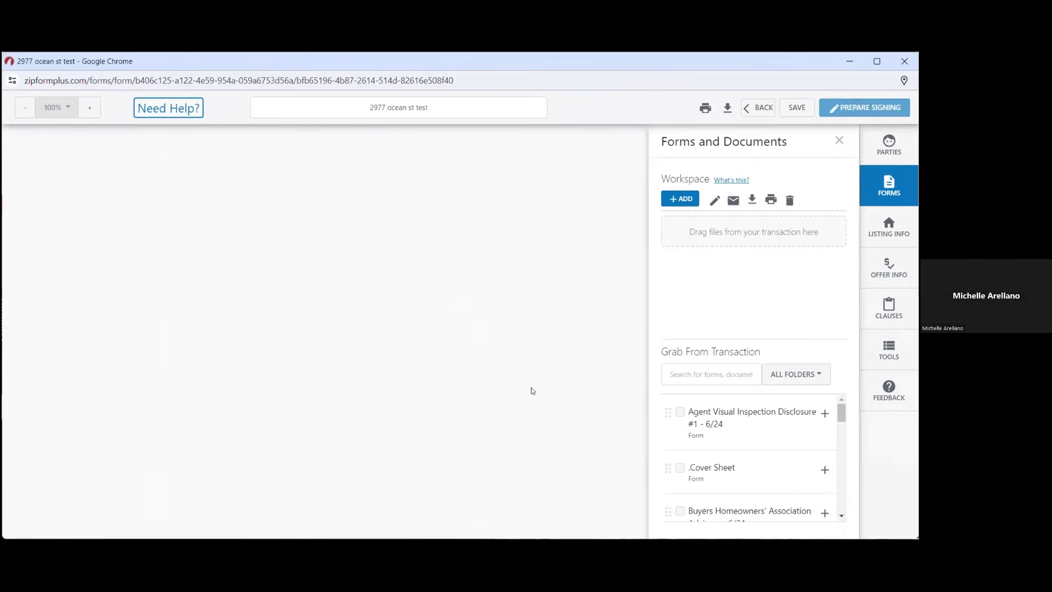
{"action": "scroll", "coordinate": [551, 378], "scroll_direction": "down", "scroll_amount": 3}
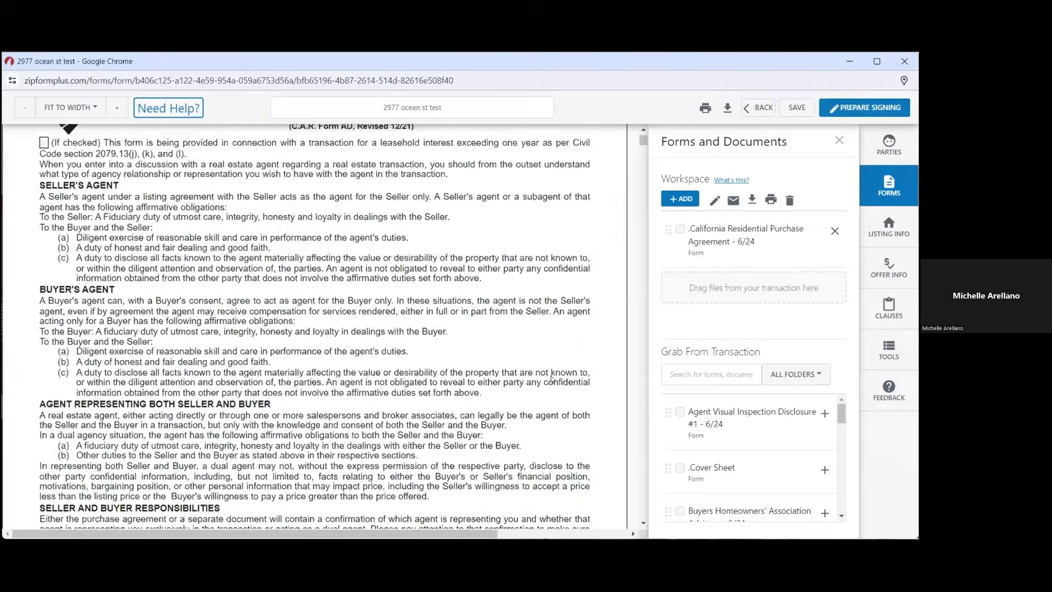
{"action": "scroll", "coordinate": [552, 378], "scroll_direction": "down", "scroll_amount": 15}
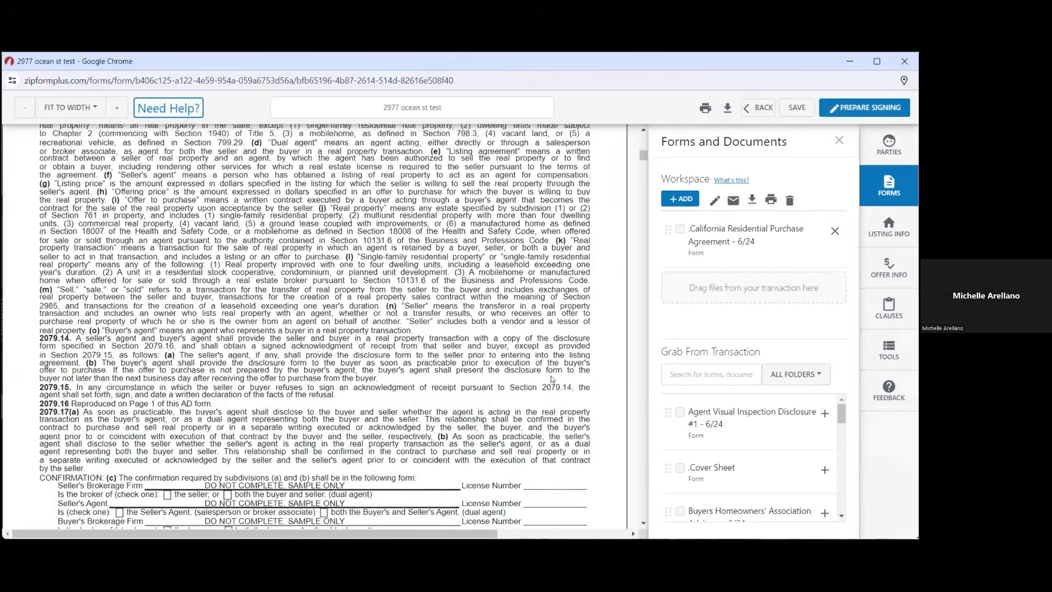
{"action": "scroll", "coordinate": [552, 378], "scroll_direction": "down", "scroll_amount": 5}
{"action": "left_click", "coordinate": [712, 234]}
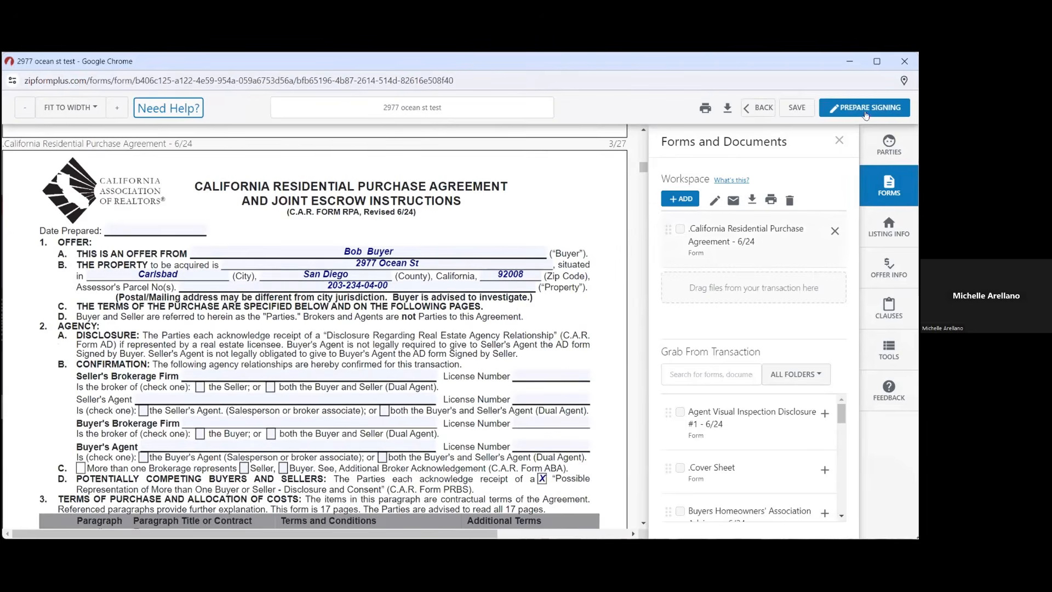
{"action": "left_click", "coordinate": [864, 110]}
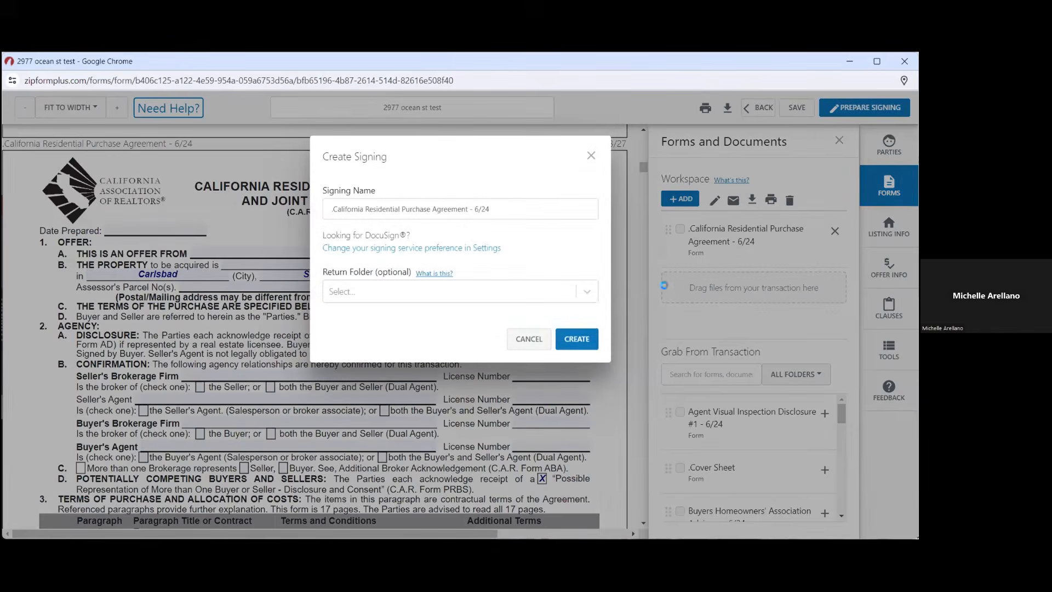
Create the signing and add the transaction's buyer as a Remote Signer in the Buyer One role
{"action": "left_click", "coordinate": [573, 337]}
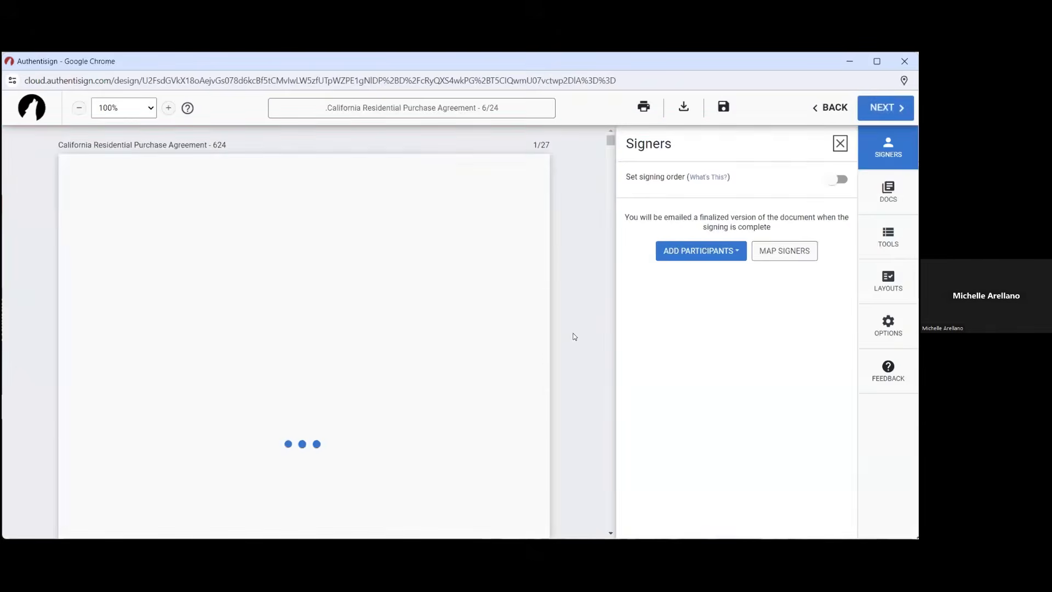
{"action": "left_click", "coordinate": [722, 257]}
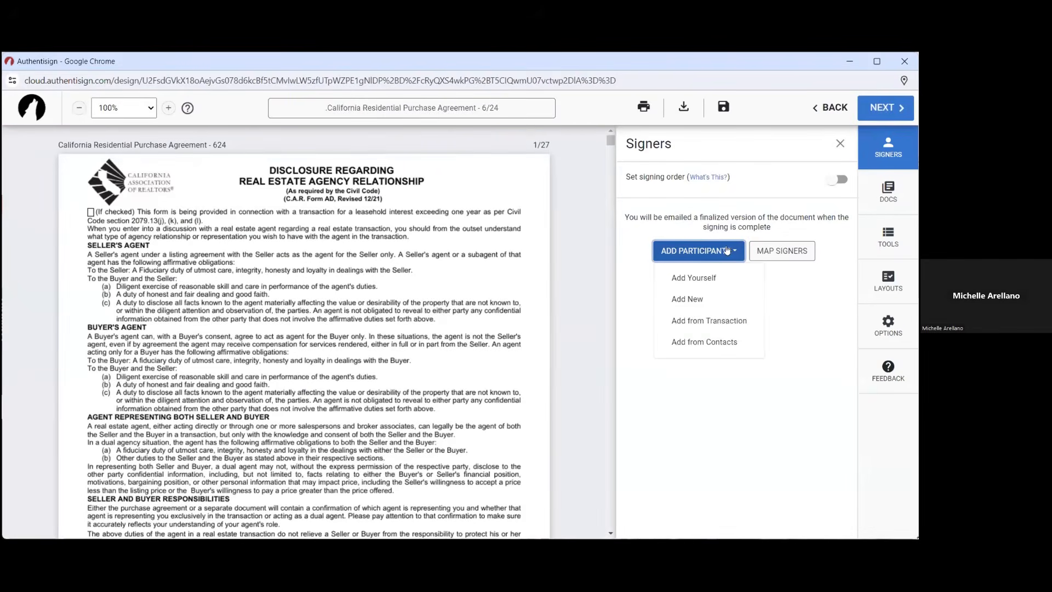
{"action": "left_click", "coordinate": [719, 318]}
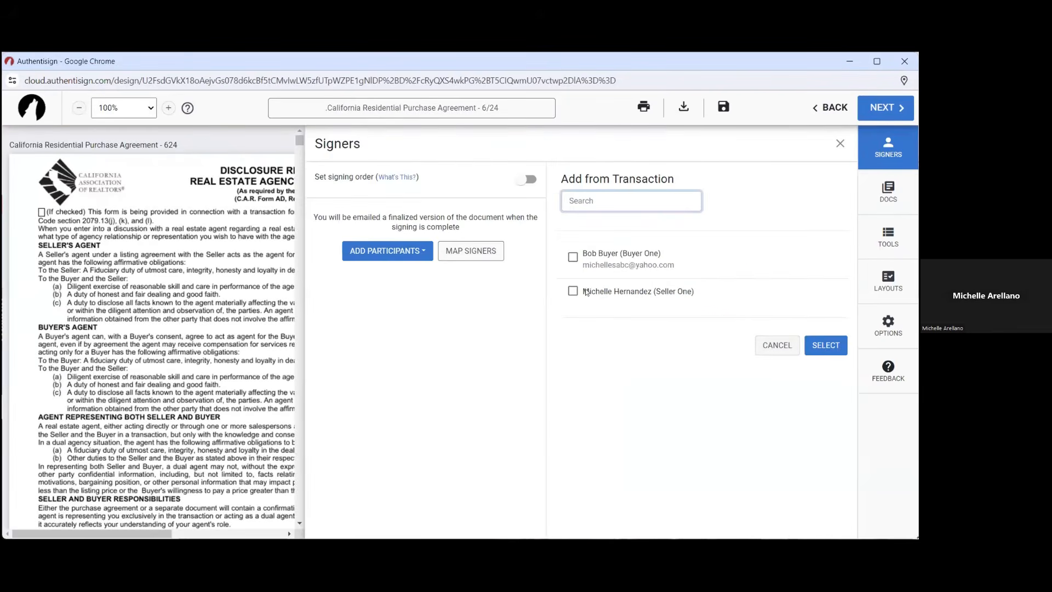
{"action": "left_click", "coordinate": [573, 258]}
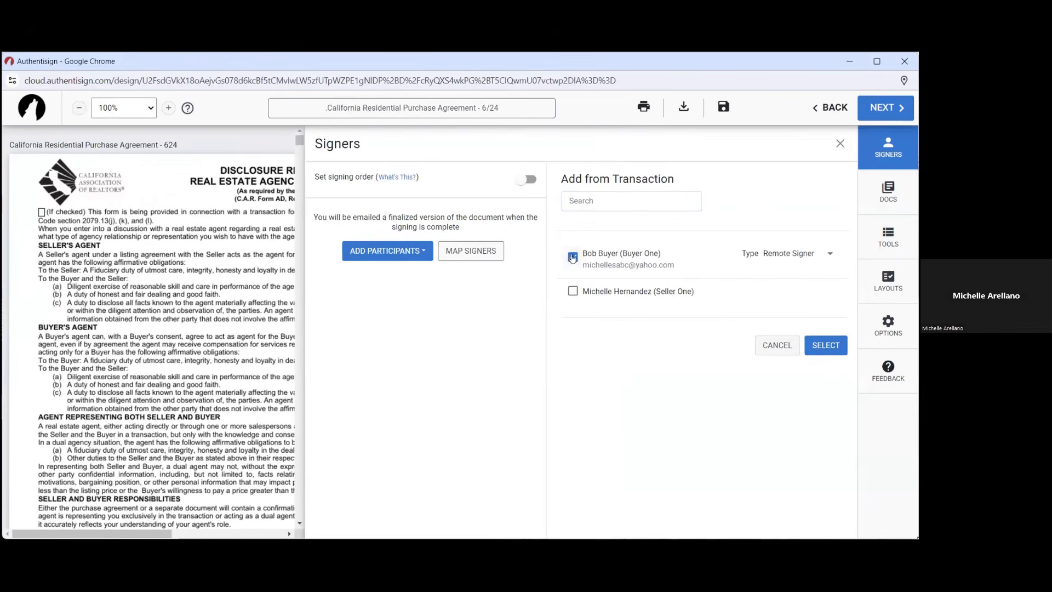
{"action": "left_click", "coordinate": [822, 345]}
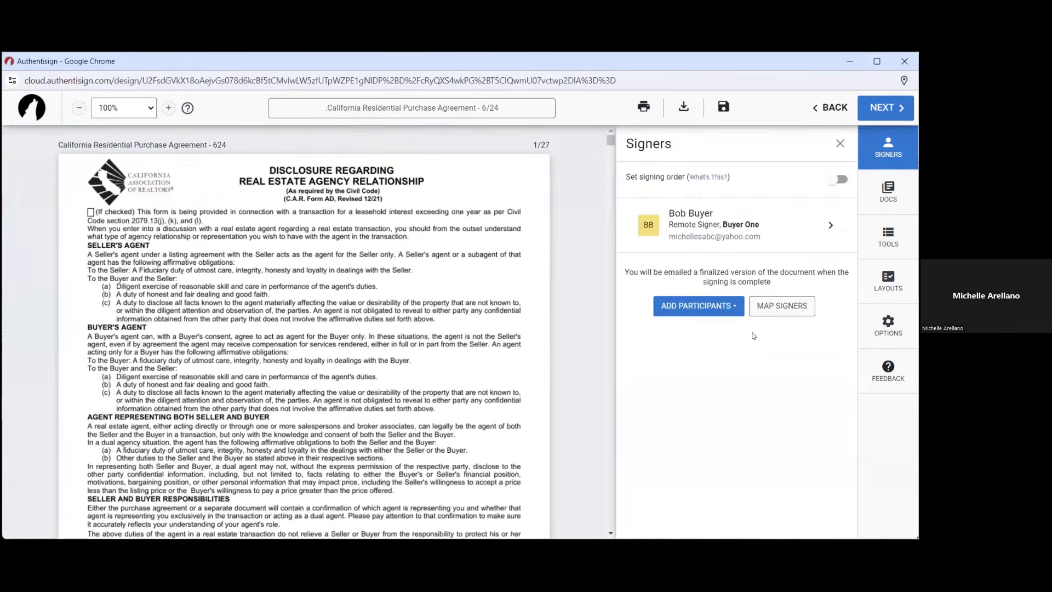
Review the purchase agreement pages and advance to the signing's final setup
{"action": "scroll", "coordinate": [508, 397], "scroll_direction": "down", "scroll_amount": 5}
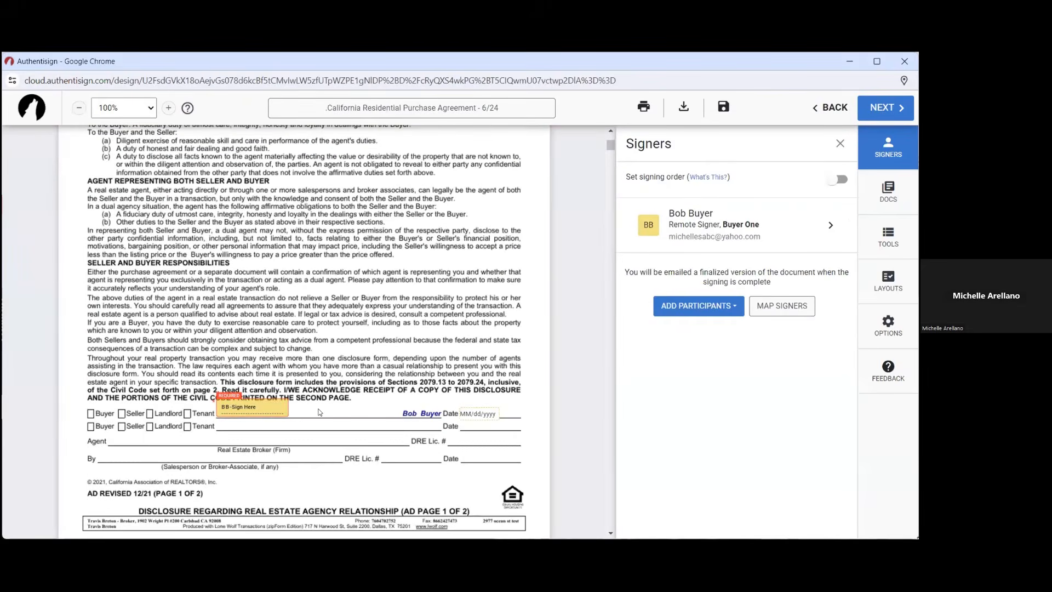
{"action": "scroll", "coordinate": [320, 412], "scroll_direction": "down", "scroll_amount": 7}
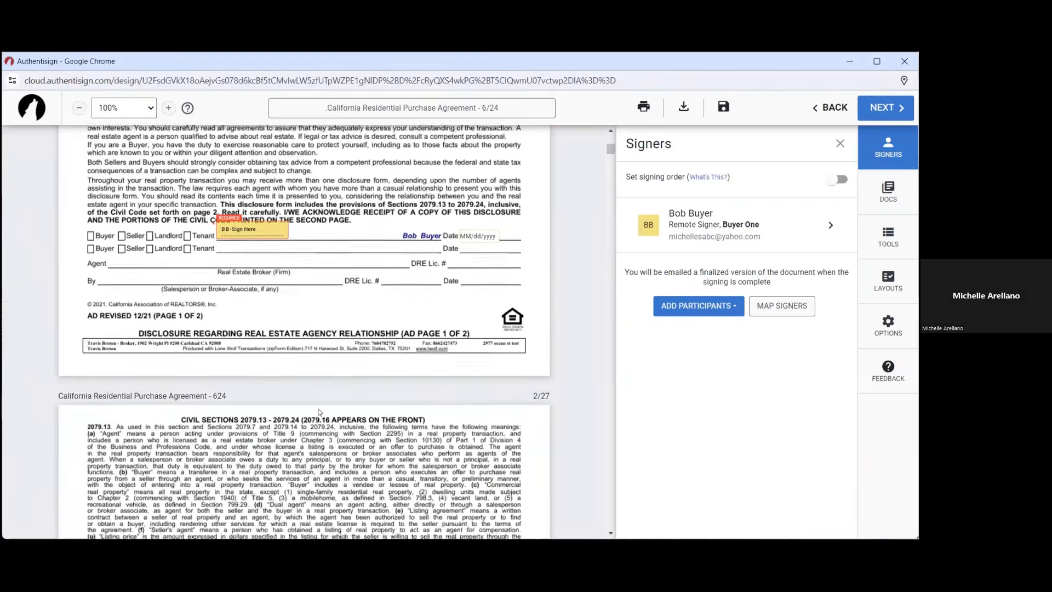
{"action": "scroll", "coordinate": [320, 411], "scroll_direction": "down", "scroll_amount": 10}
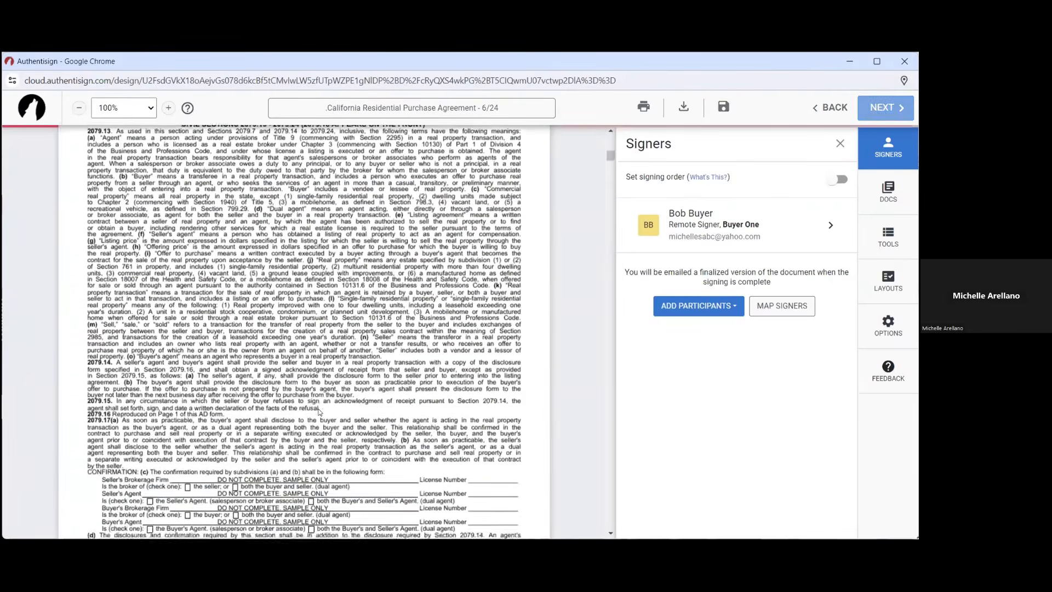
{"action": "scroll", "coordinate": [319, 412], "scroll_direction": "down", "scroll_amount": 12}
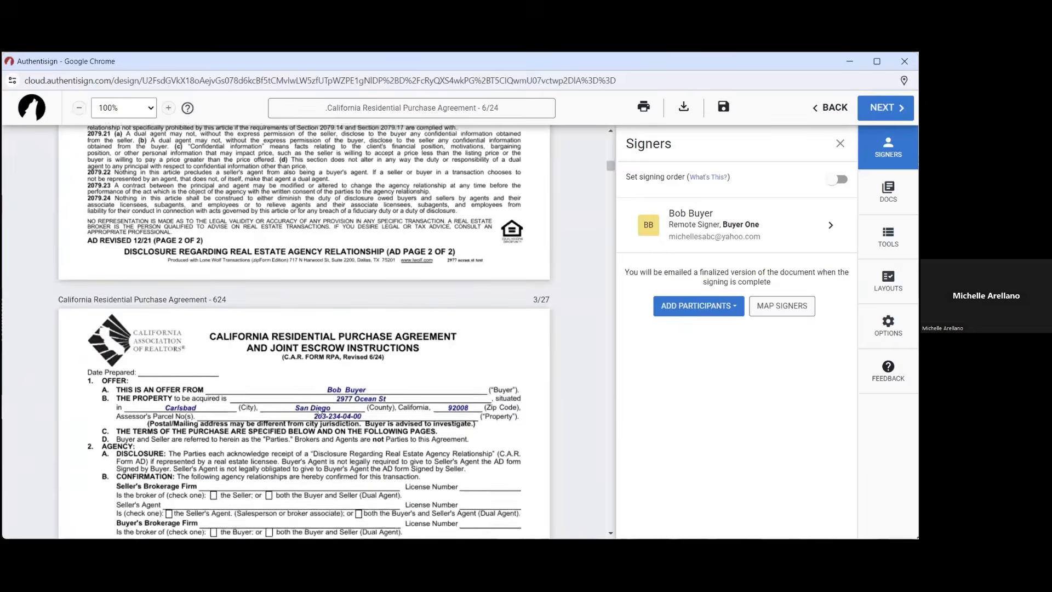
{"action": "scroll", "coordinate": [593, 329], "scroll_direction": "down", "scroll_amount": 5}
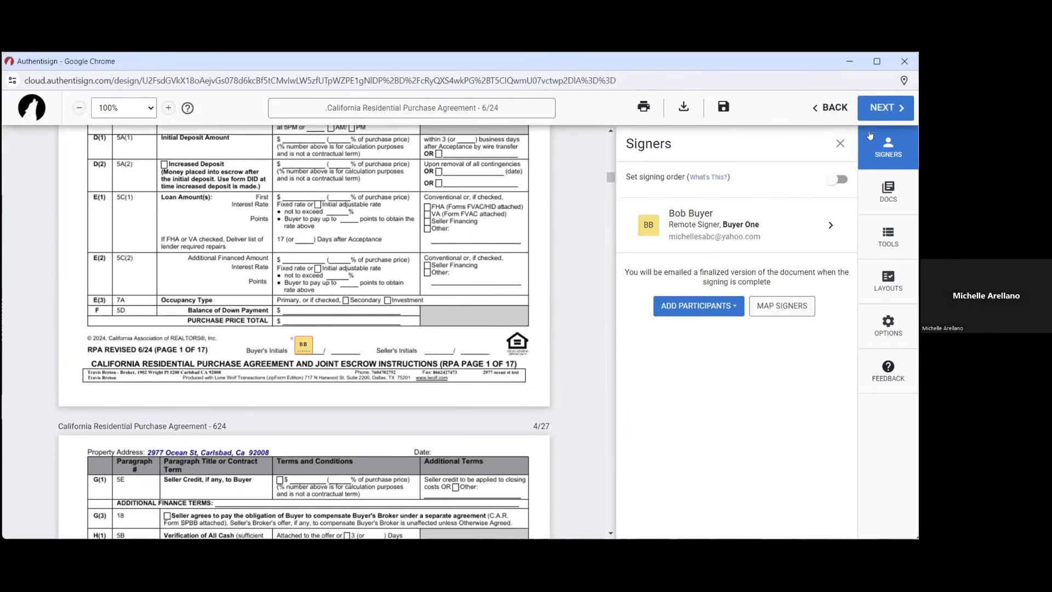
{"action": "left_click", "coordinate": [882, 112]}
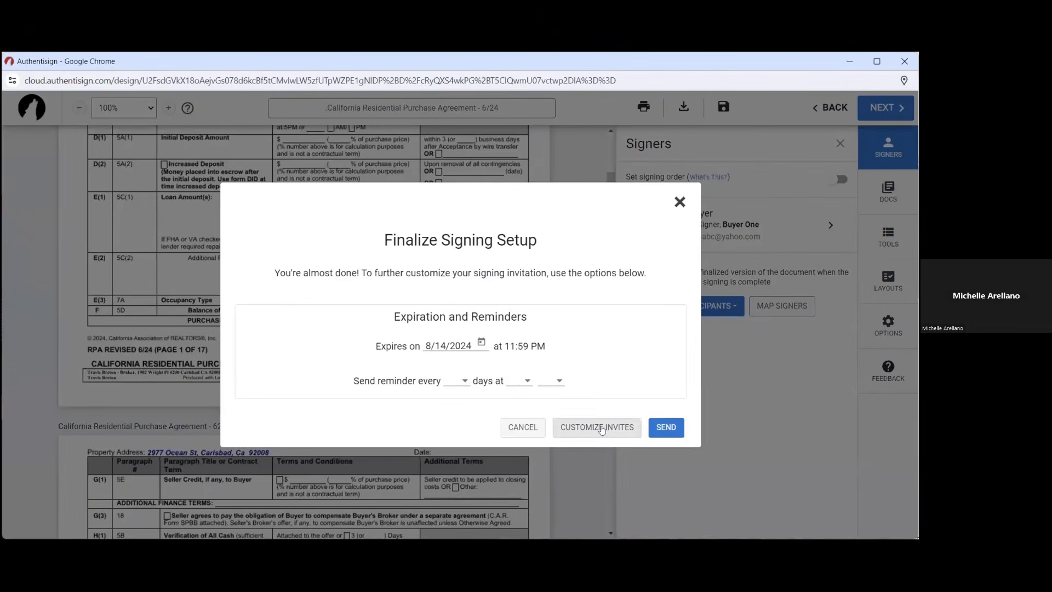
Set the invitation email subject to 'Sign' with no custom message, save it, and send the signing
{"action": "left_click", "coordinate": [601, 428]}
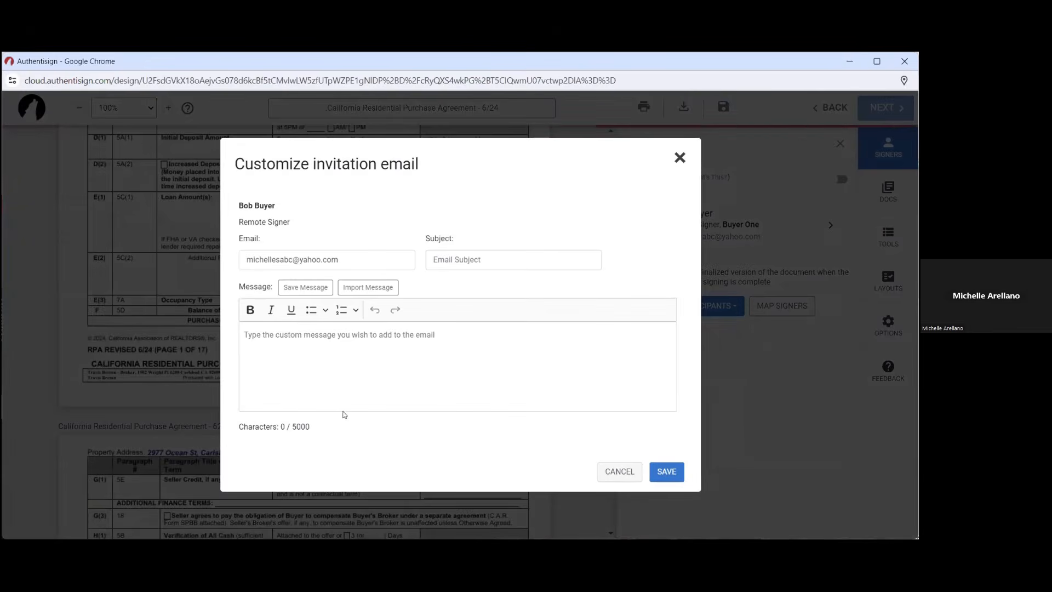
{"action": "left_click", "coordinate": [360, 356]}
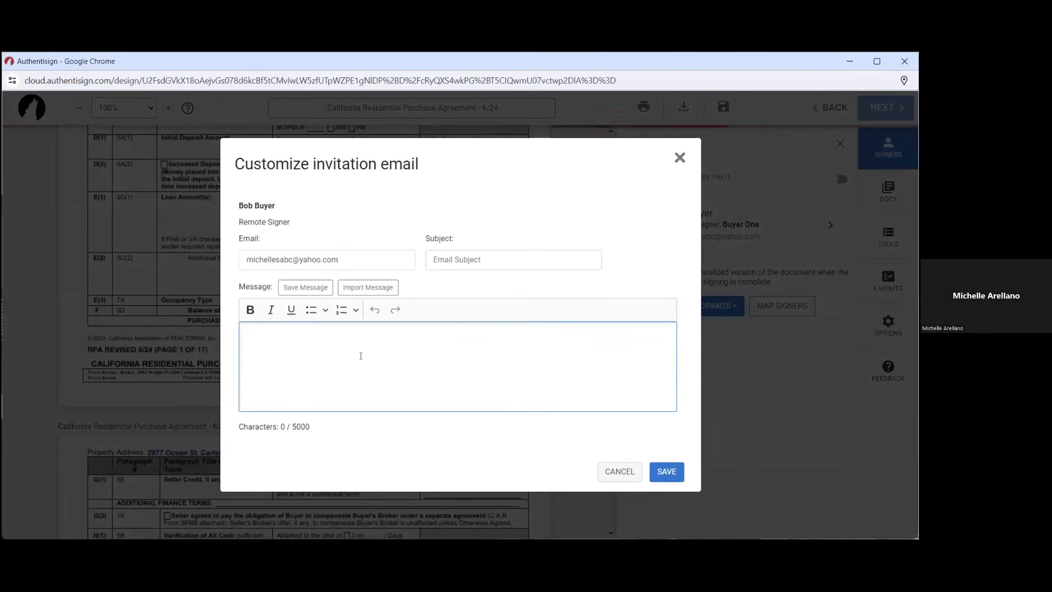
{"action": "type", "text": "P"}
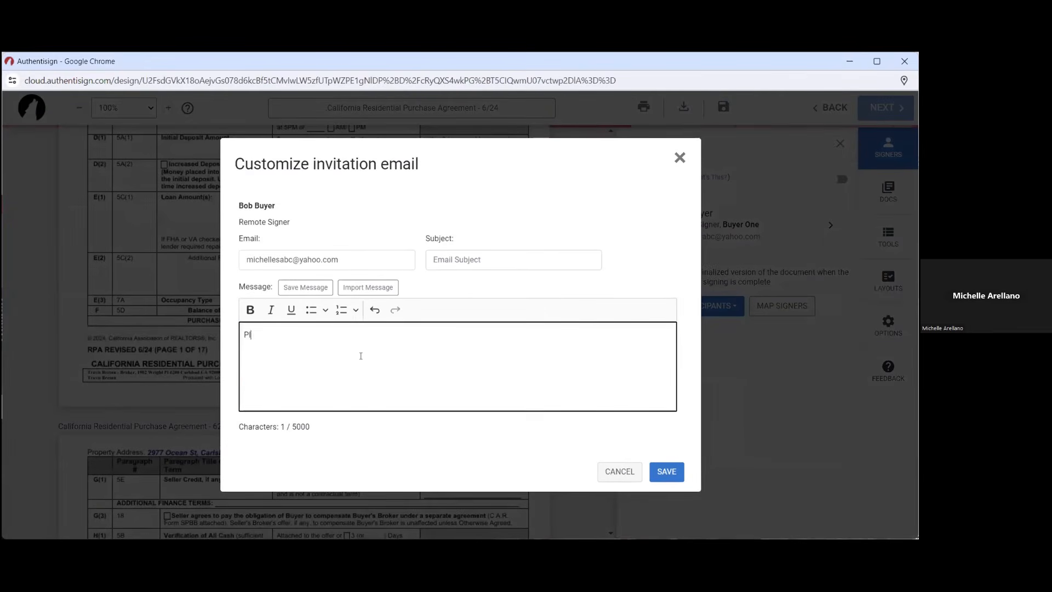
{"action": "type", "text": "lease Sign"}
{"action": "key", "text": "ctrl+a"}
{"action": "key", "text": "BackSpace"}
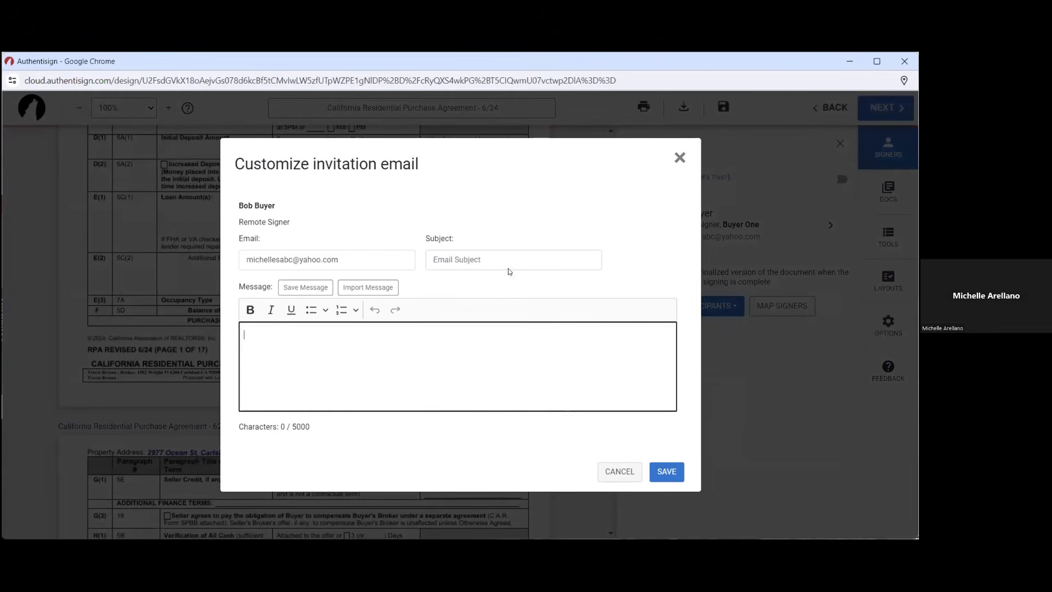
{"action": "left_click", "coordinate": [508, 265]}
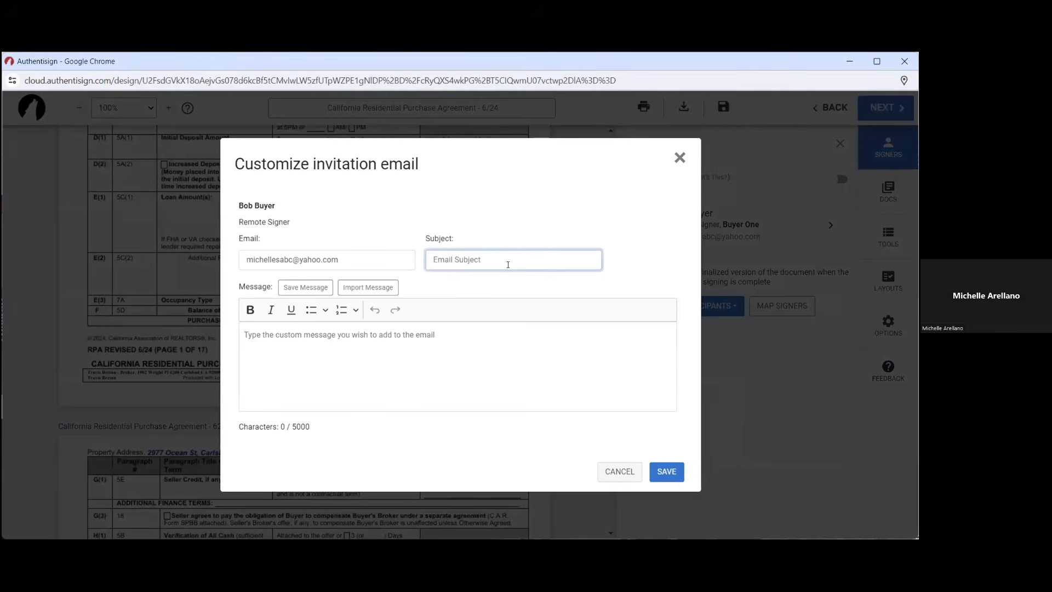
{"action": "type", "text": "Sign"}
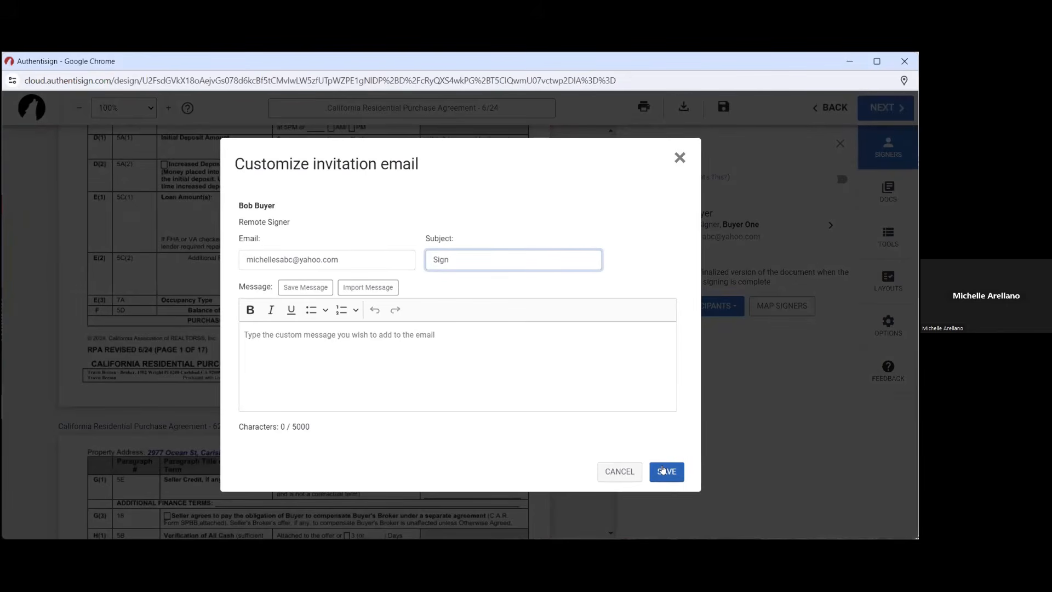
{"action": "left_click", "coordinate": [663, 470]}
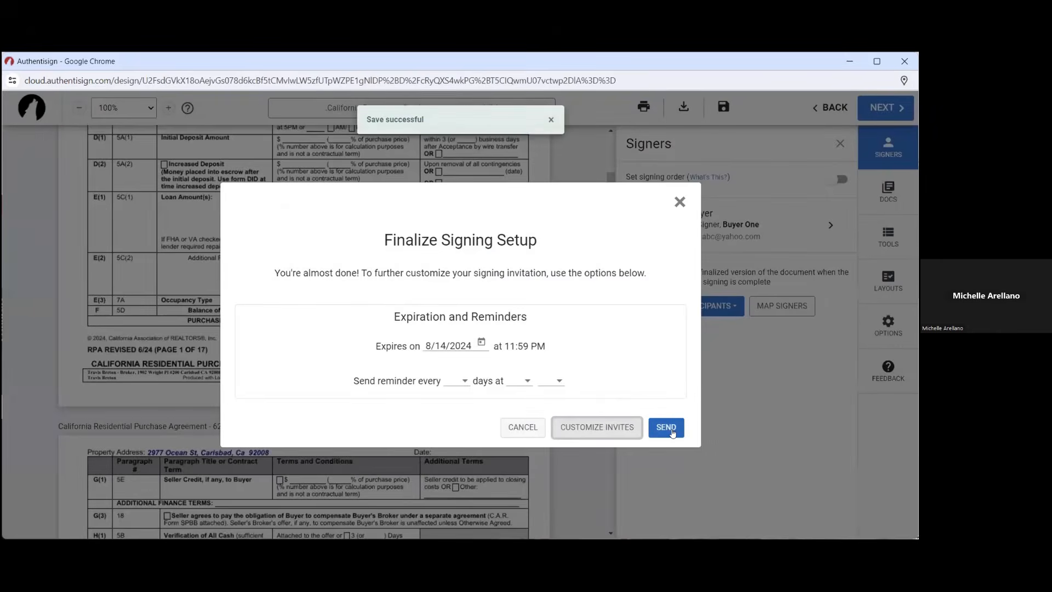
{"action": "left_click", "coordinate": [666, 427]}
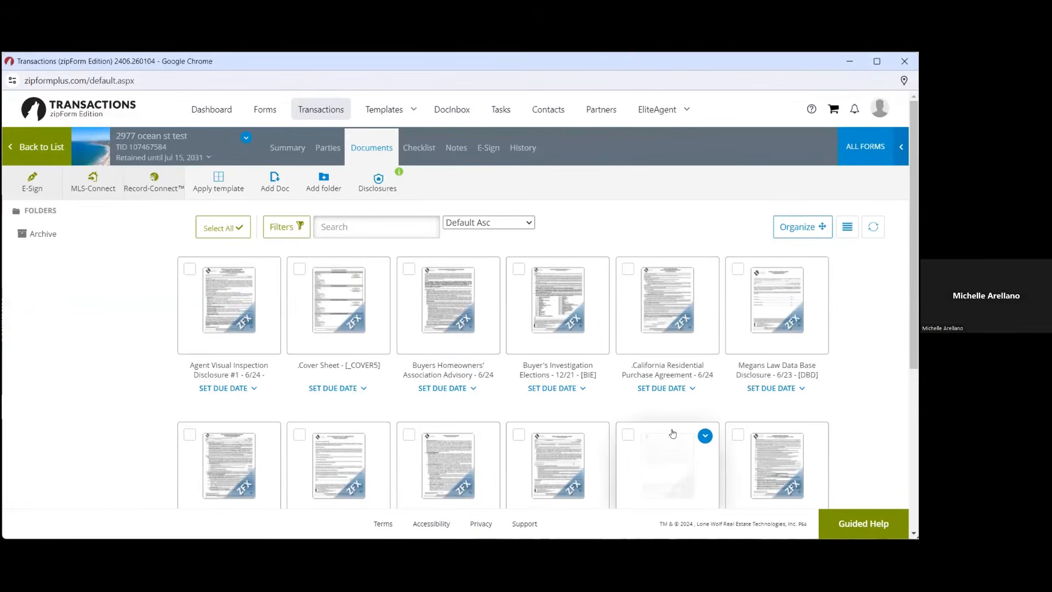
{"action": "mouse_move", "coordinate": [878, 107]}
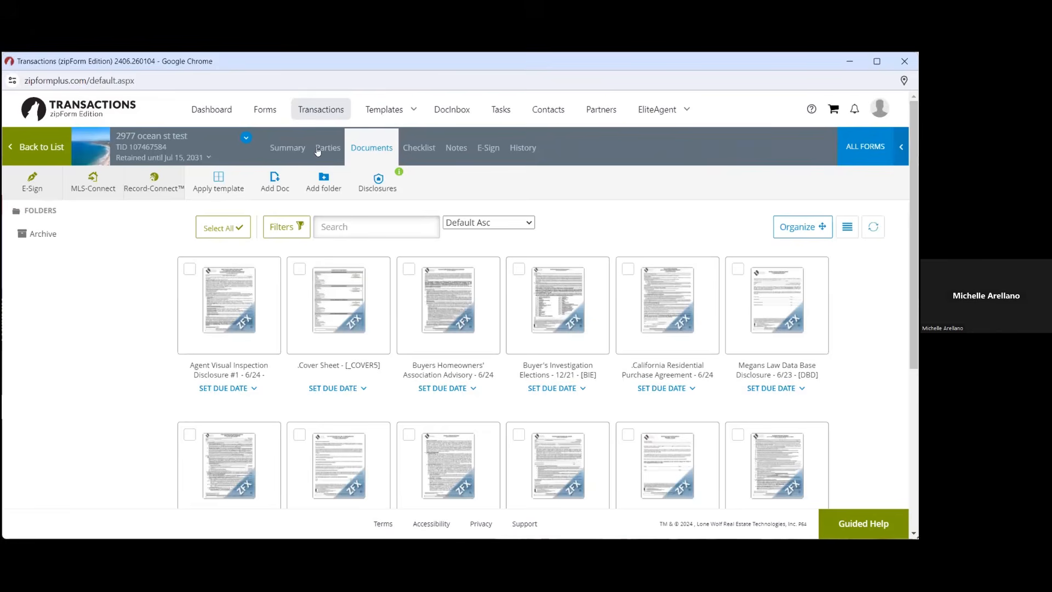
{"action": "left_click", "coordinate": [291, 162]}
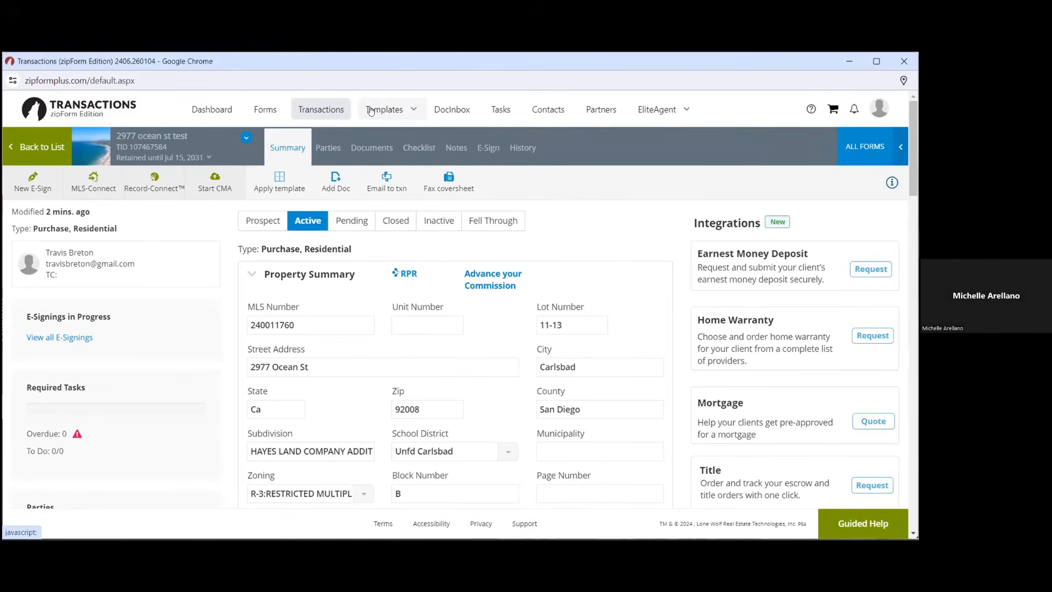
{"action": "left_click", "coordinate": [310, 107]}
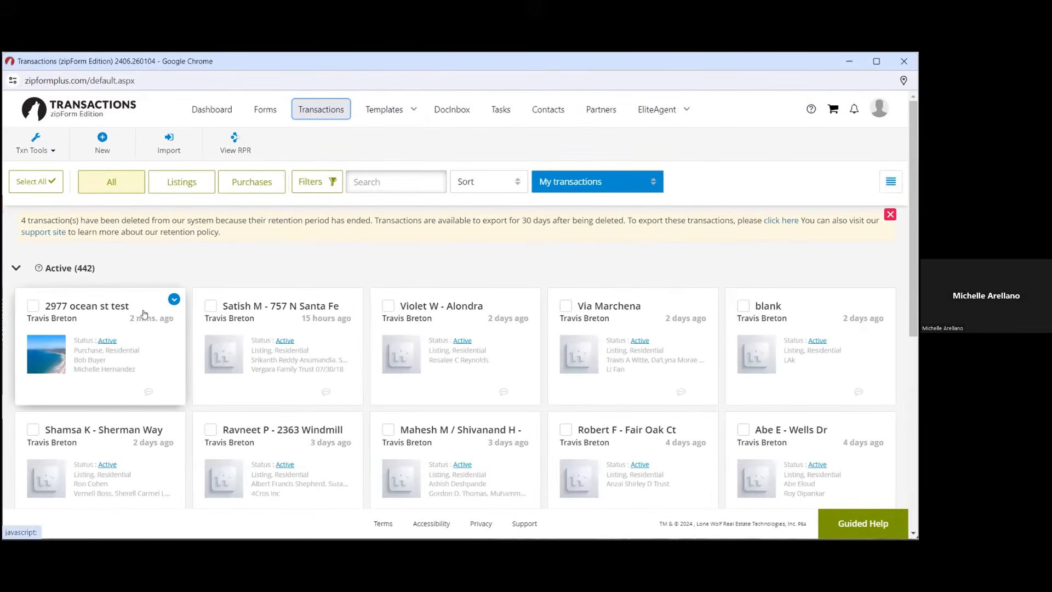
{"action": "left_click", "coordinate": [76, 345]}
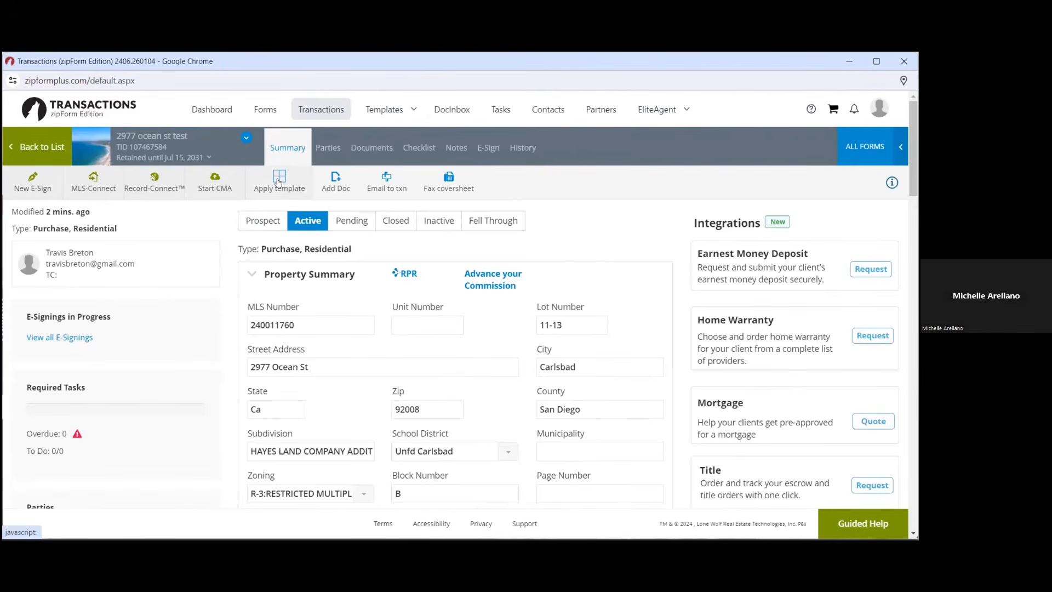
{"action": "left_click", "coordinate": [279, 181]}
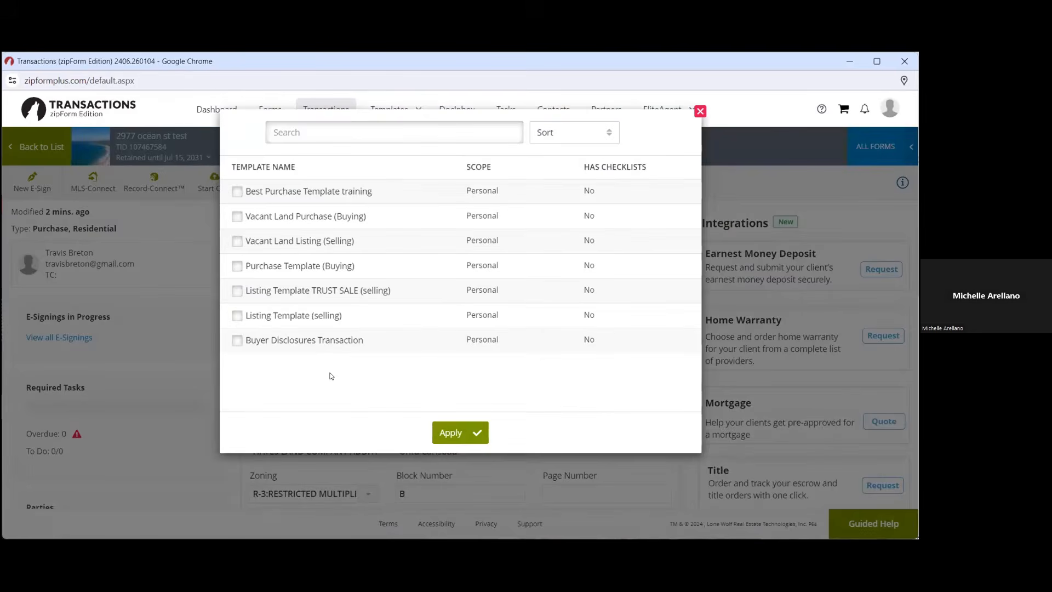
{"action": "left_click", "coordinate": [700, 112]}
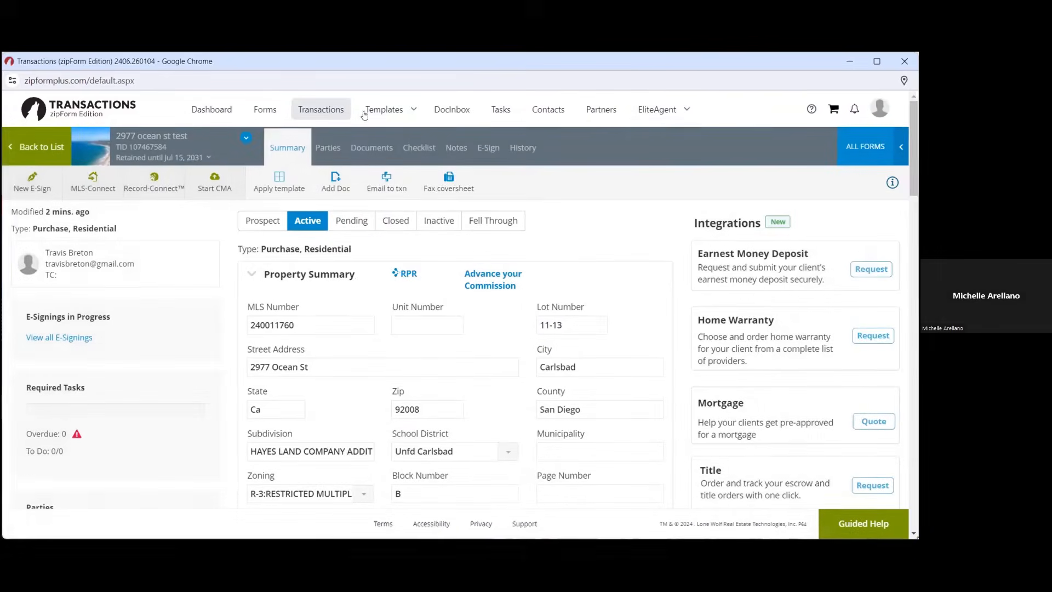
{"action": "mouse_move", "coordinate": [394, 111]}
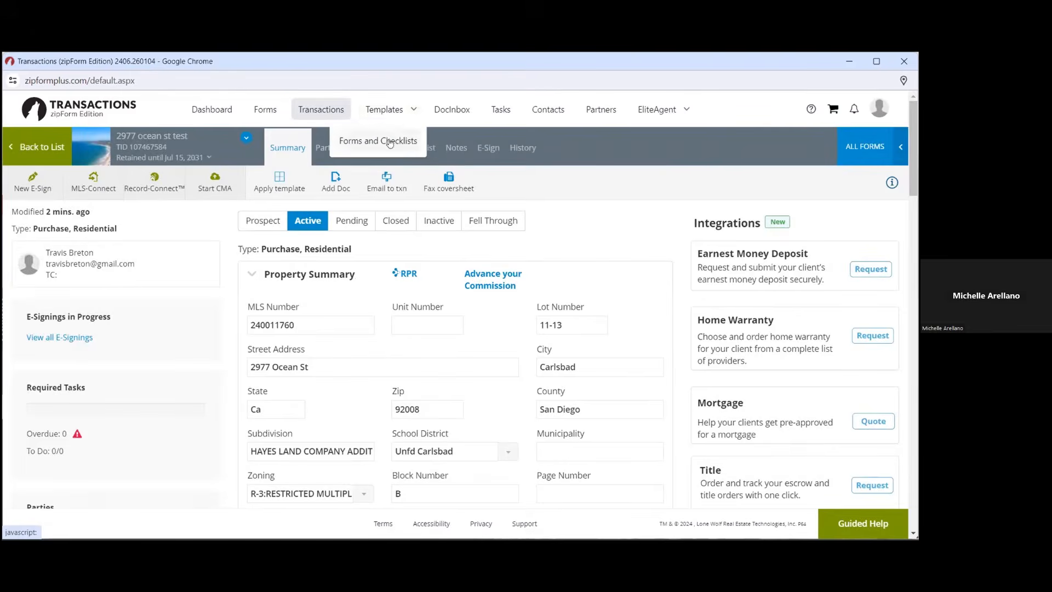
{"action": "left_click", "coordinate": [390, 142]}
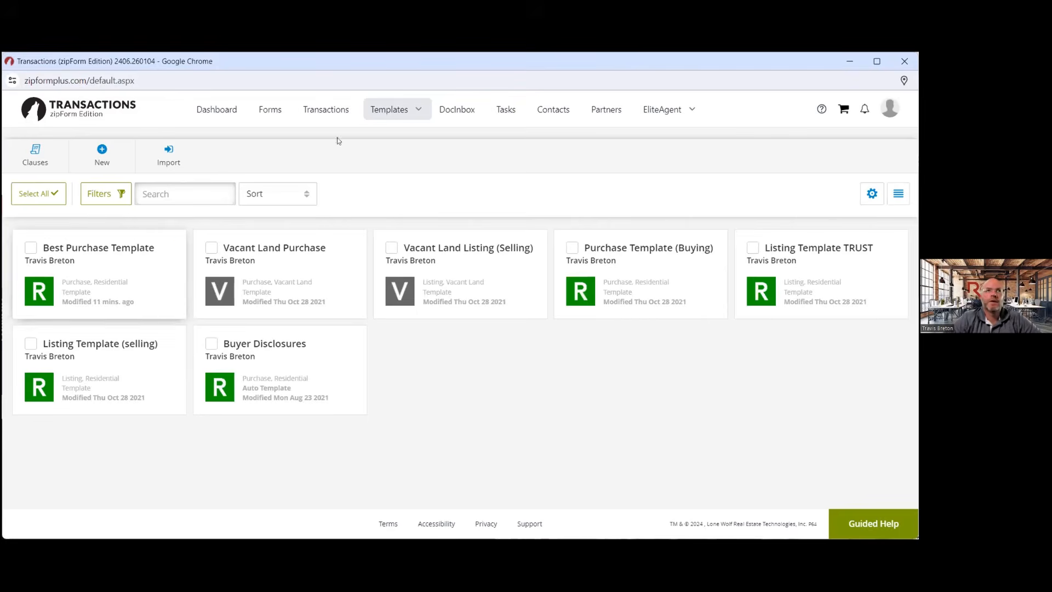
{"action": "left_click", "coordinate": [326, 109]}
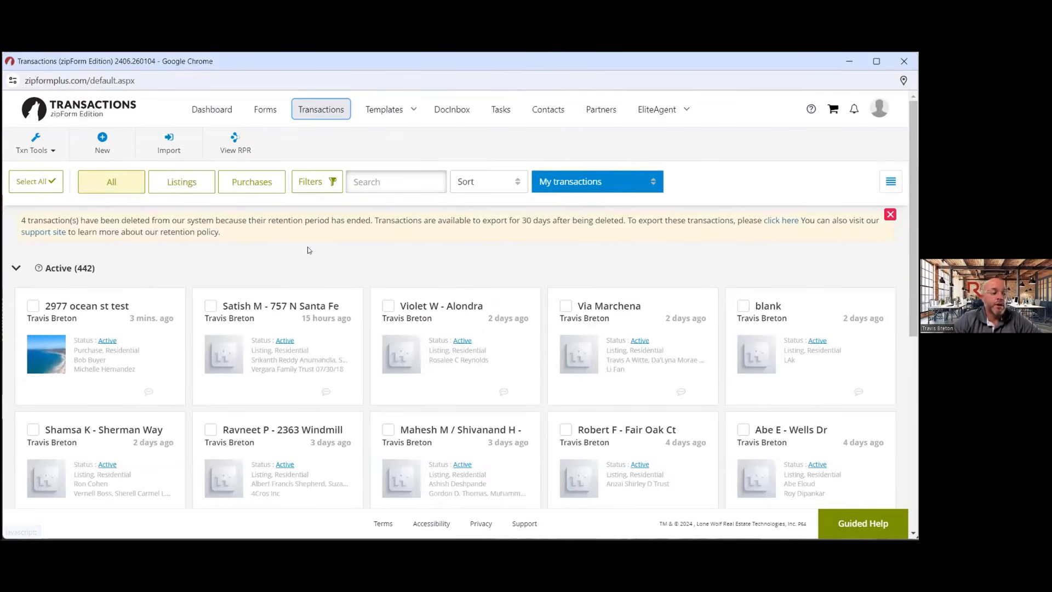
{"action": "left_click", "coordinate": [108, 336]}
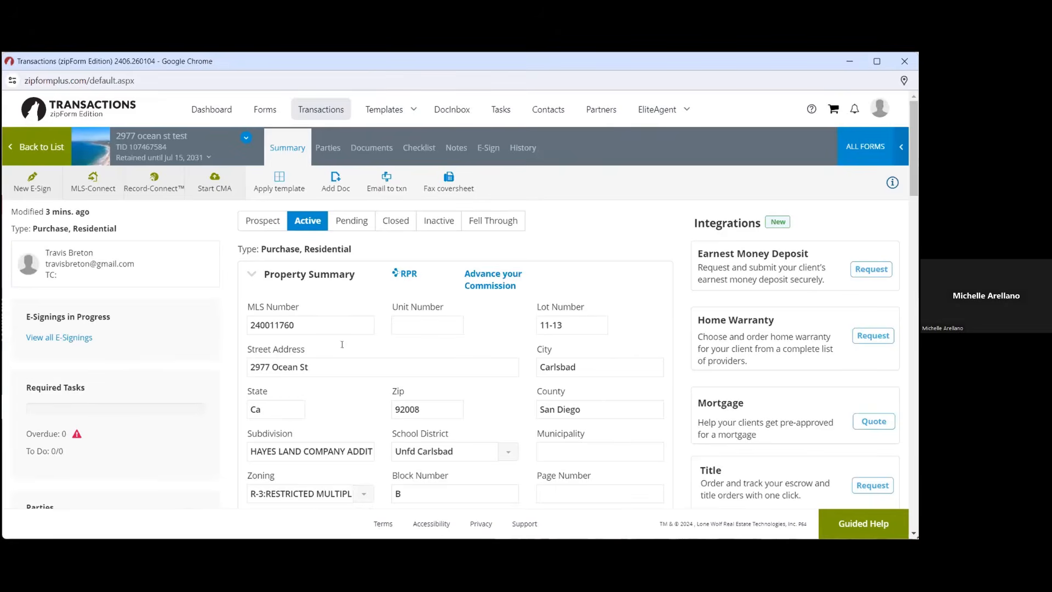
{"action": "left_click", "coordinate": [342, 110]}
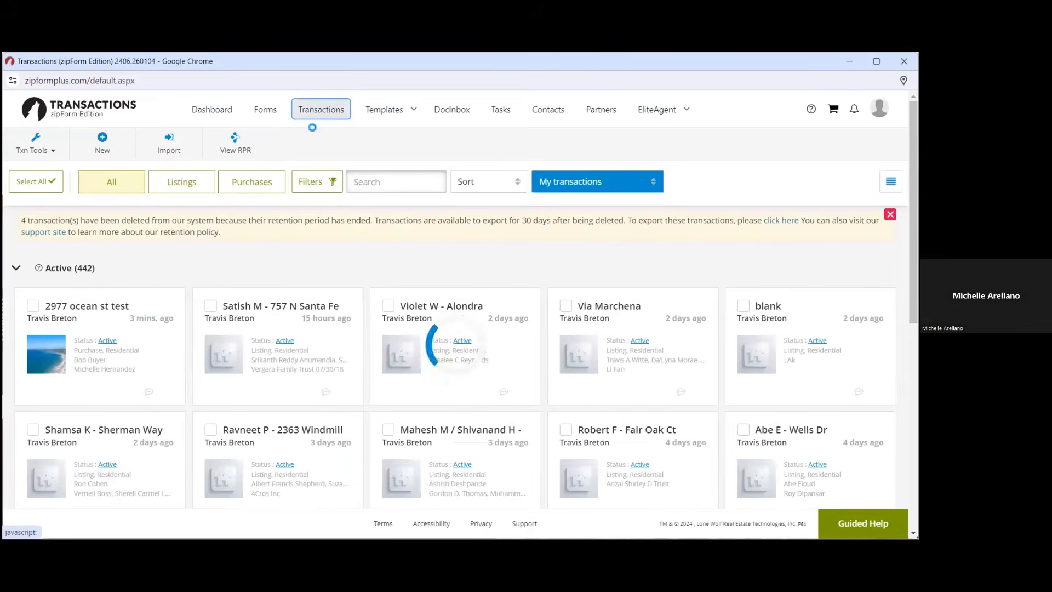
{"action": "left_click", "coordinate": [82, 342]}
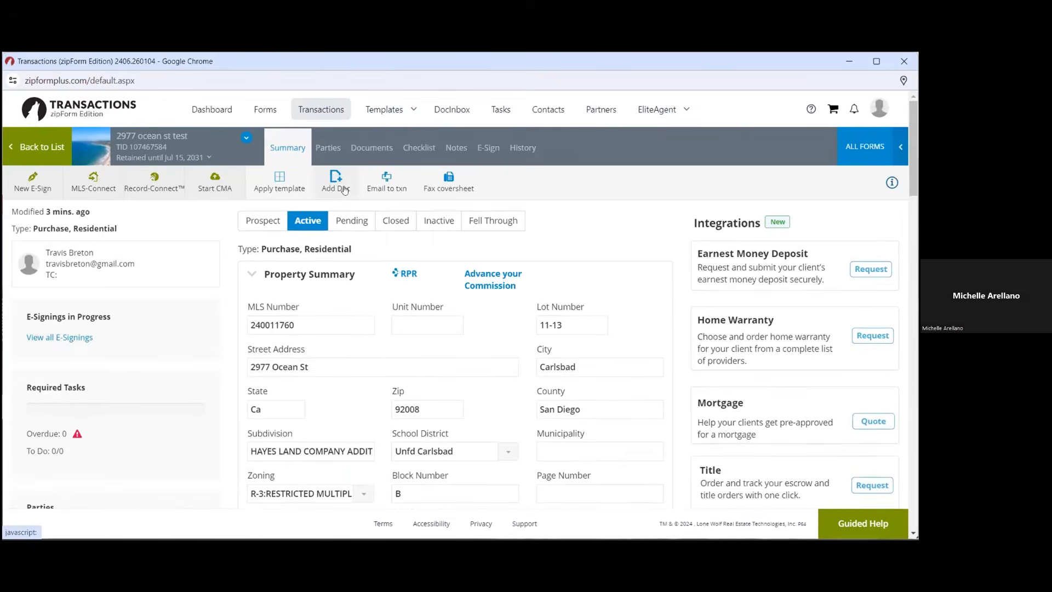
Start browsing the computer for a document, then cancel both the file picker and Add Document dialog
{"action": "left_click", "coordinate": [342, 188]}
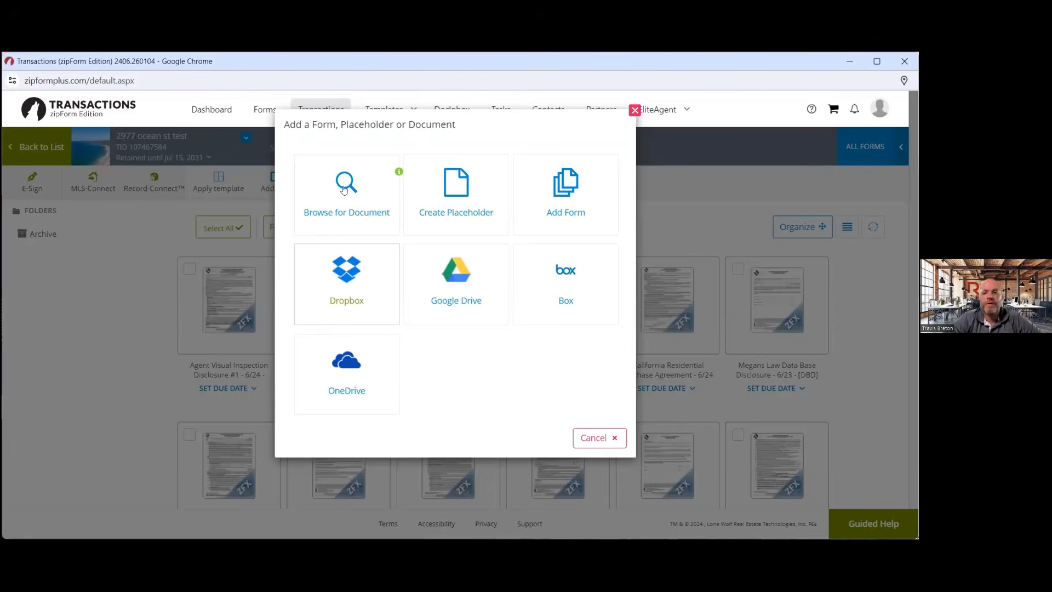
{"action": "left_click", "coordinate": [344, 191]}
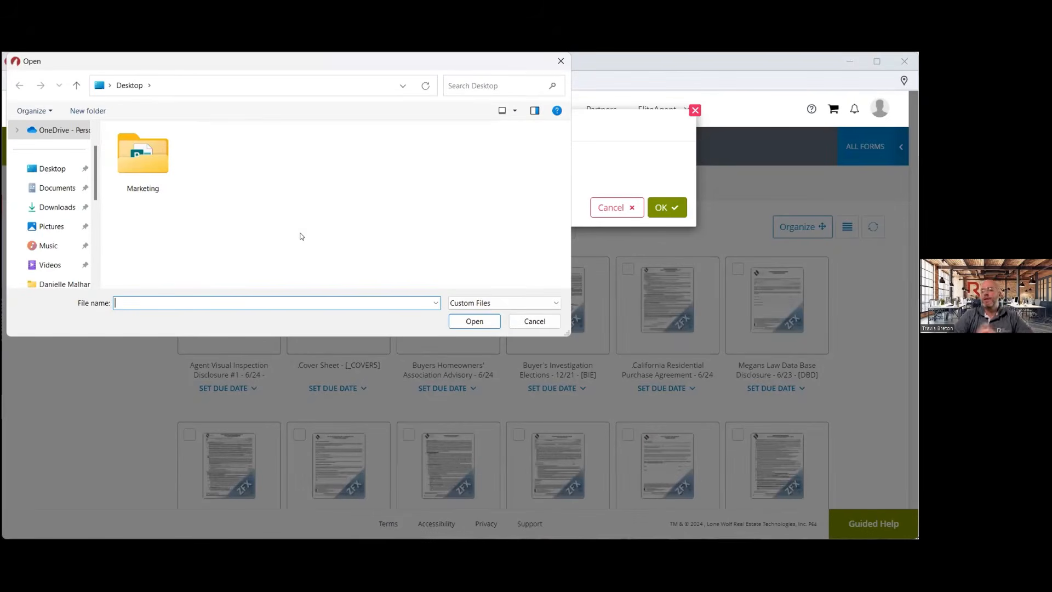
{"action": "left_click", "coordinate": [530, 321]}
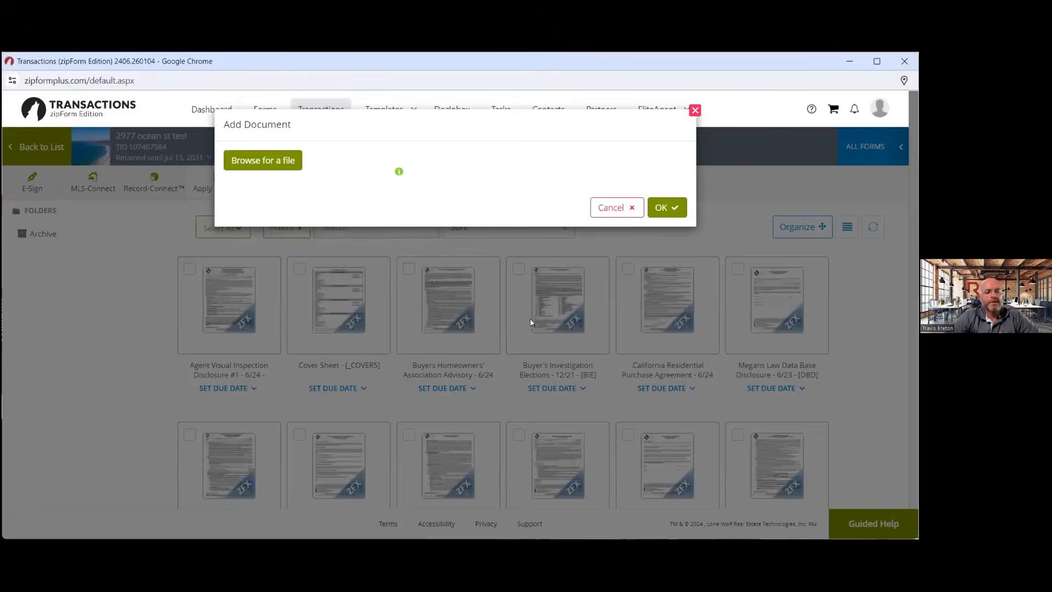
{"action": "left_click", "coordinate": [620, 207]}
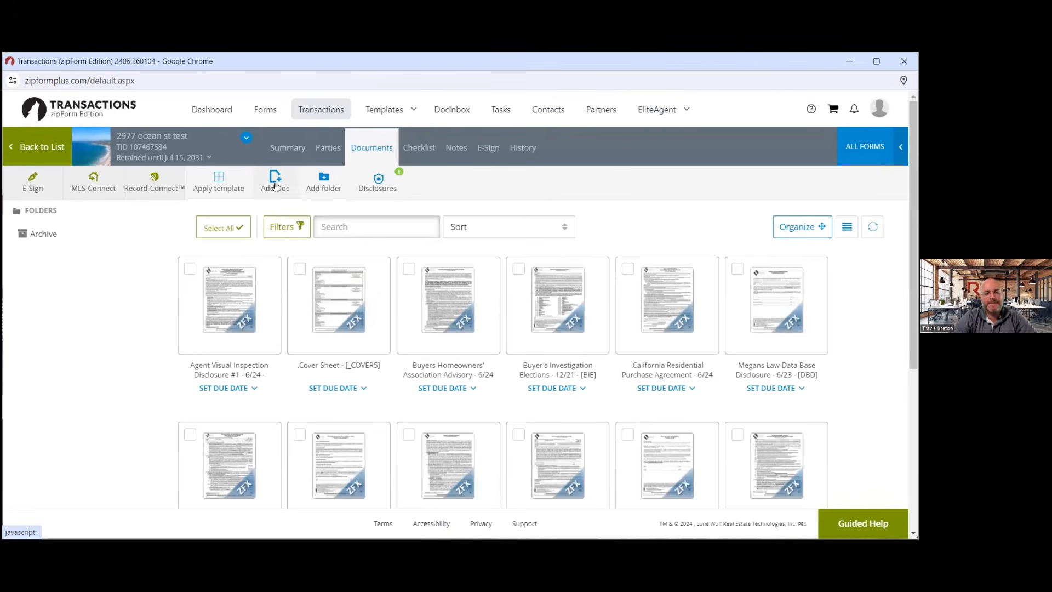
Try browsing for a document and a file, cancel both pickers, and reopen the Add Doc choices
{"action": "left_click", "coordinate": [390, 109]}
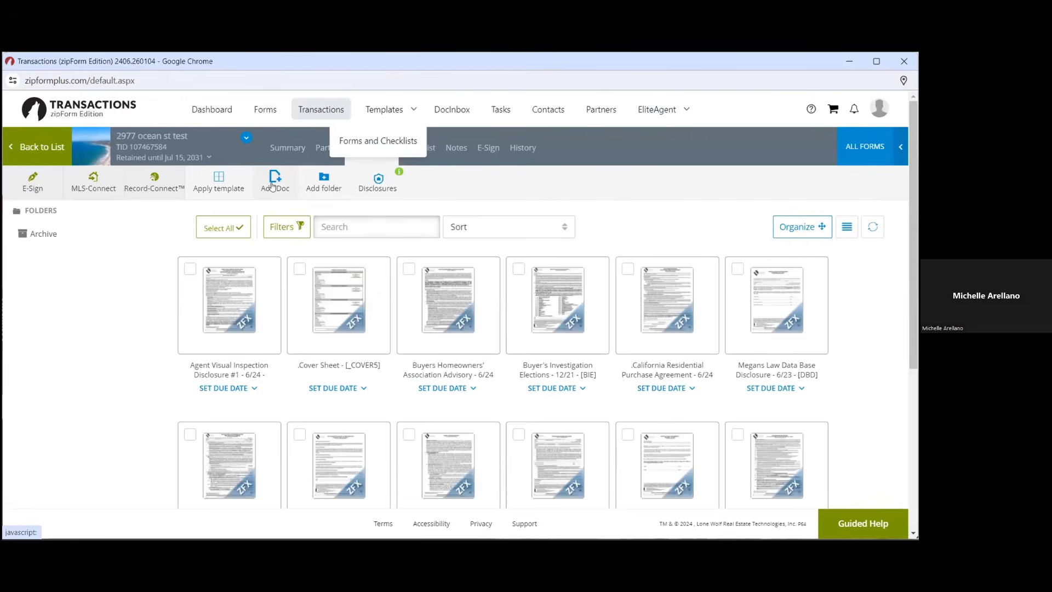
{"action": "left_click", "coordinate": [273, 187]}
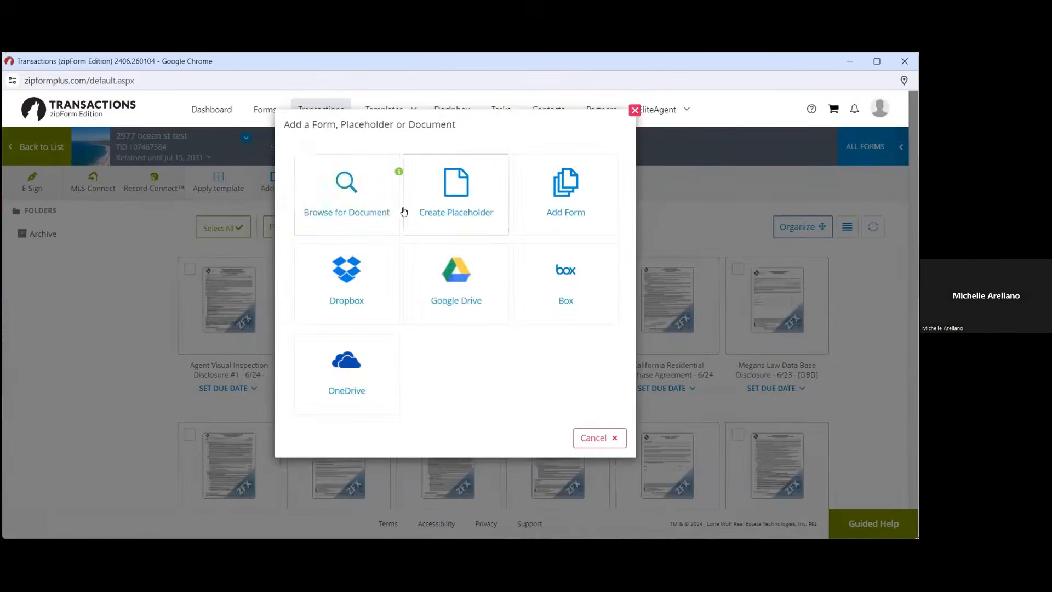
{"action": "left_click", "coordinate": [350, 207]}
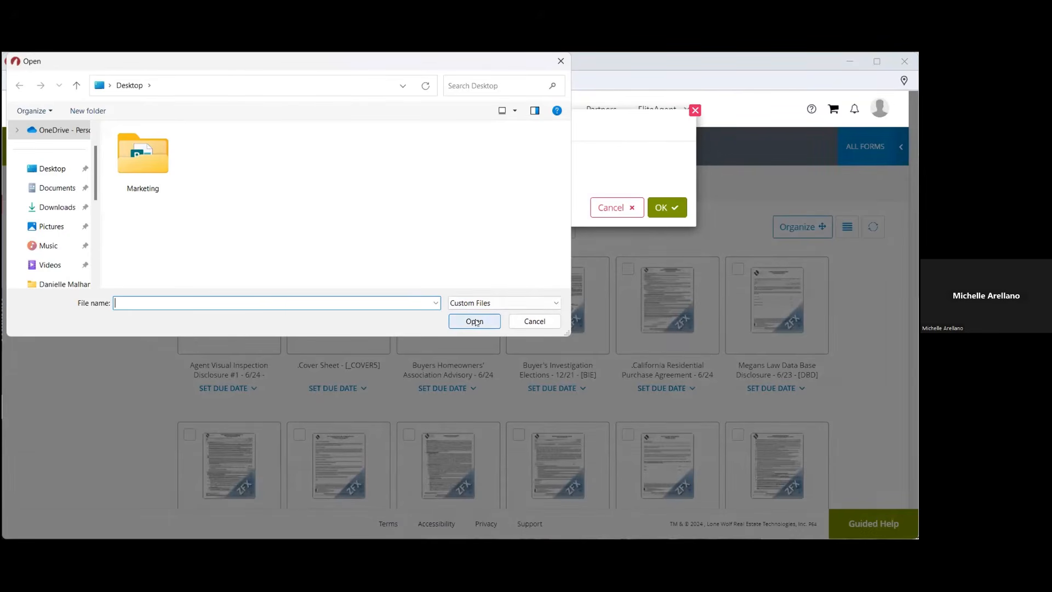
{"action": "left_click", "coordinate": [534, 322]}
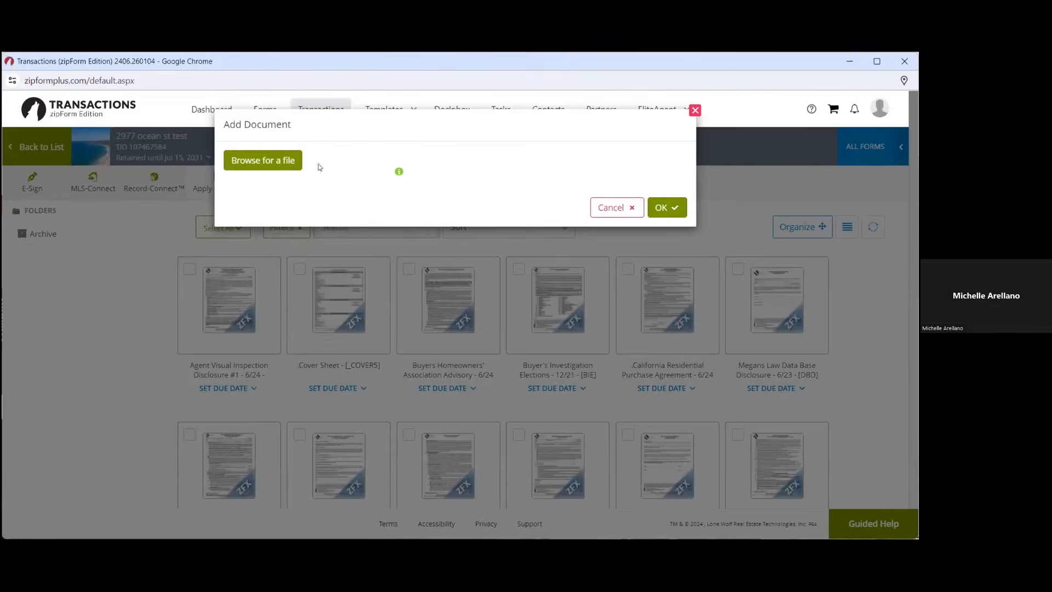
{"action": "left_click", "coordinate": [245, 163]}
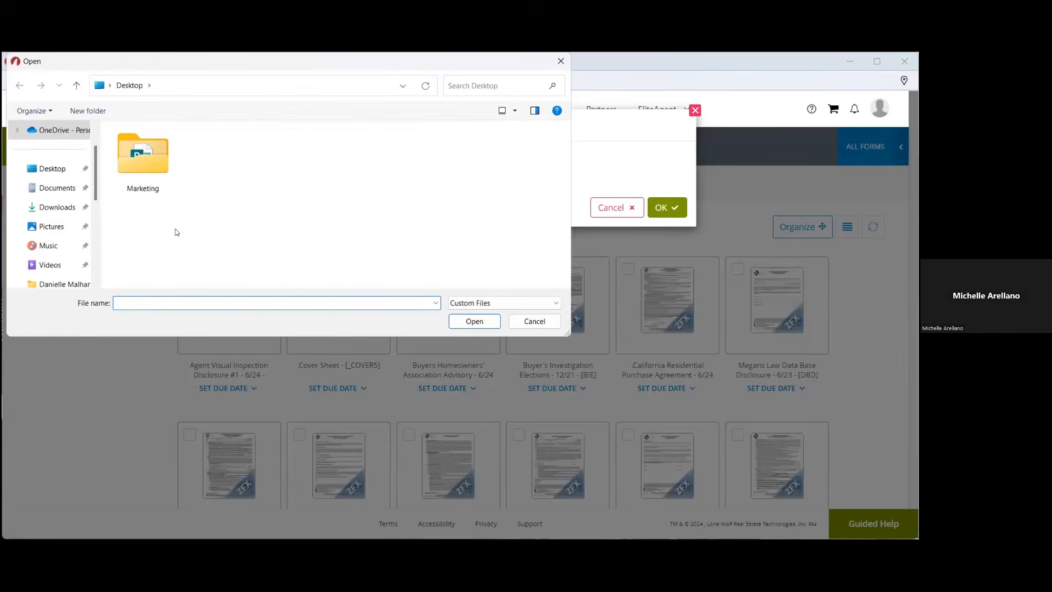
{"action": "left_click", "coordinate": [531, 321]}
{"action": "key", "text": "Escape"}
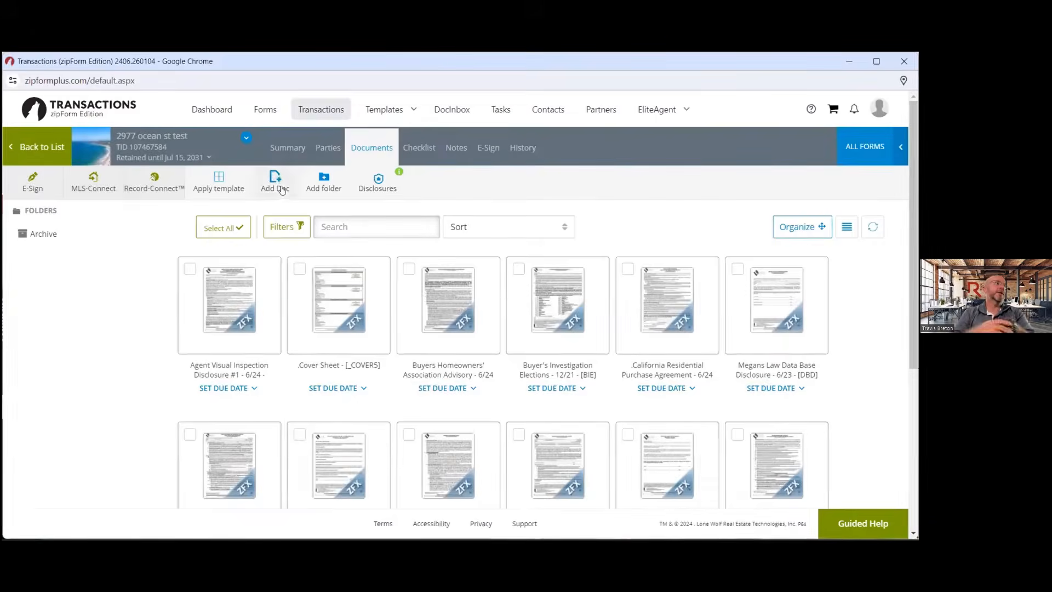
{"action": "left_click", "coordinate": [274, 181]}
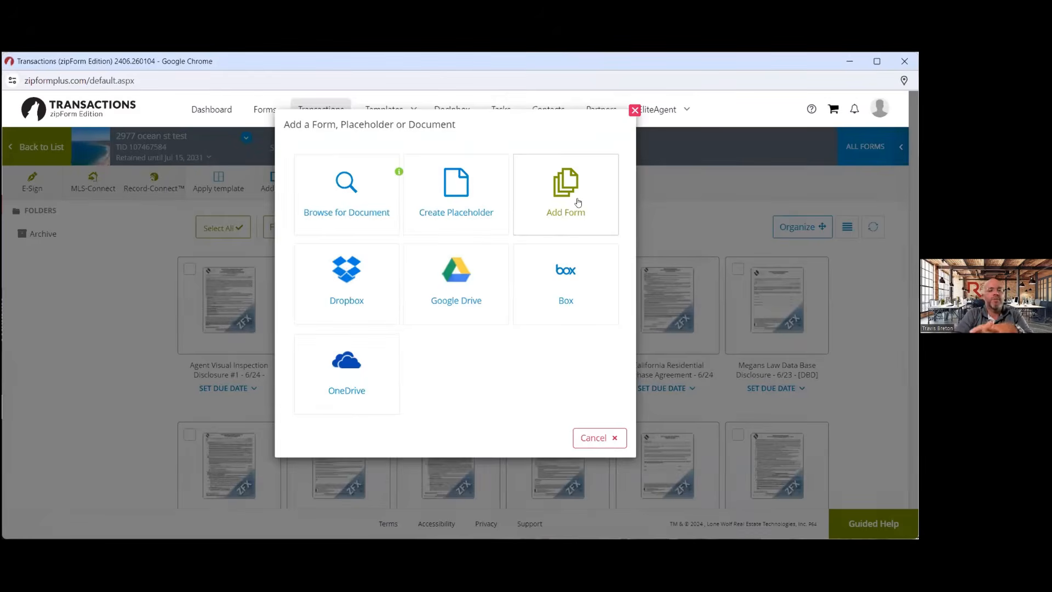
Open the Form Libraries panel, close it, and bring back the Add Doc choices
{"action": "left_click", "coordinate": [577, 202]}
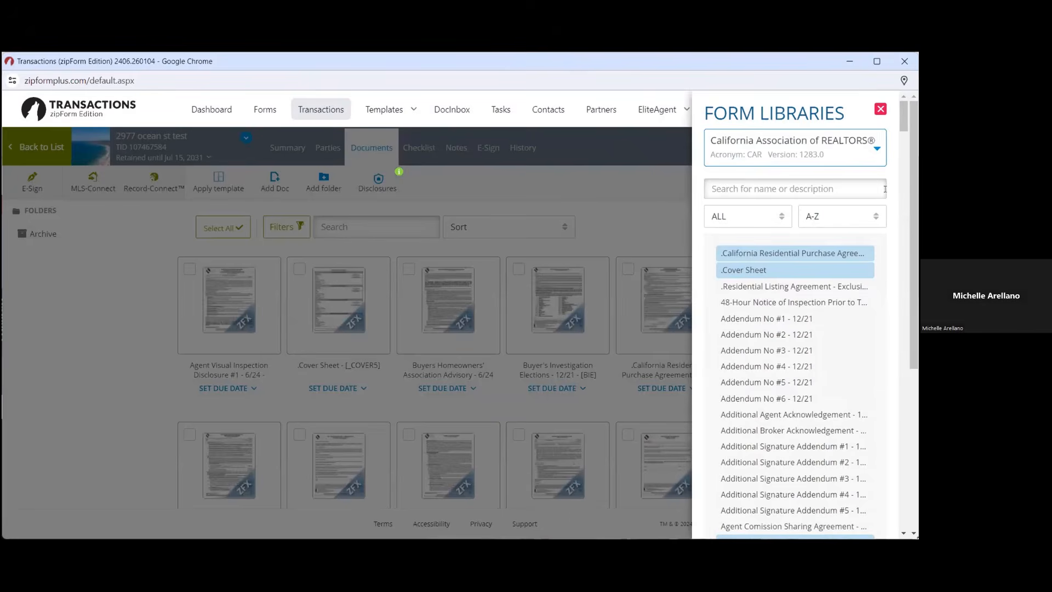
{"action": "left_click", "coordinate": [880, 109]}
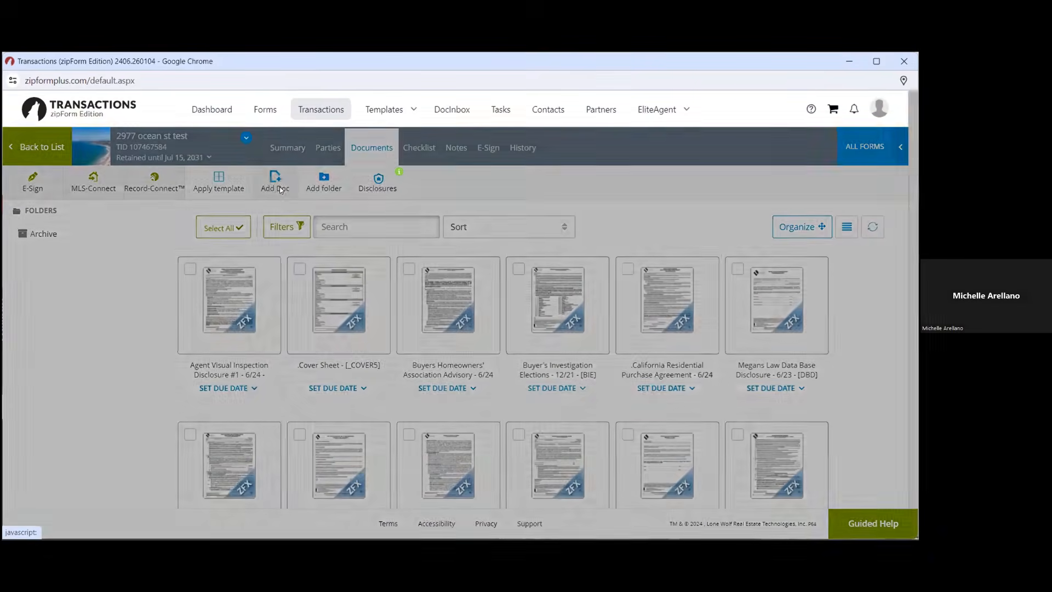
{"action": "left_click", "coordinate": [276, 184]}
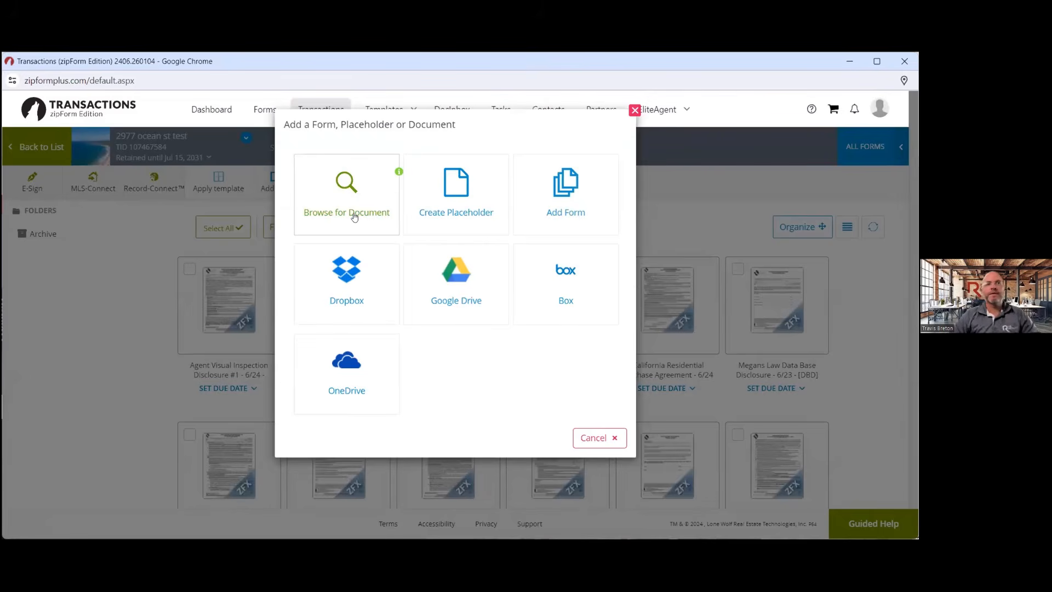
Reopen Form Libraries and scroll through the California Association of REALTORS® forms
{"action": "left_click", "coordinate": [543, 189]}
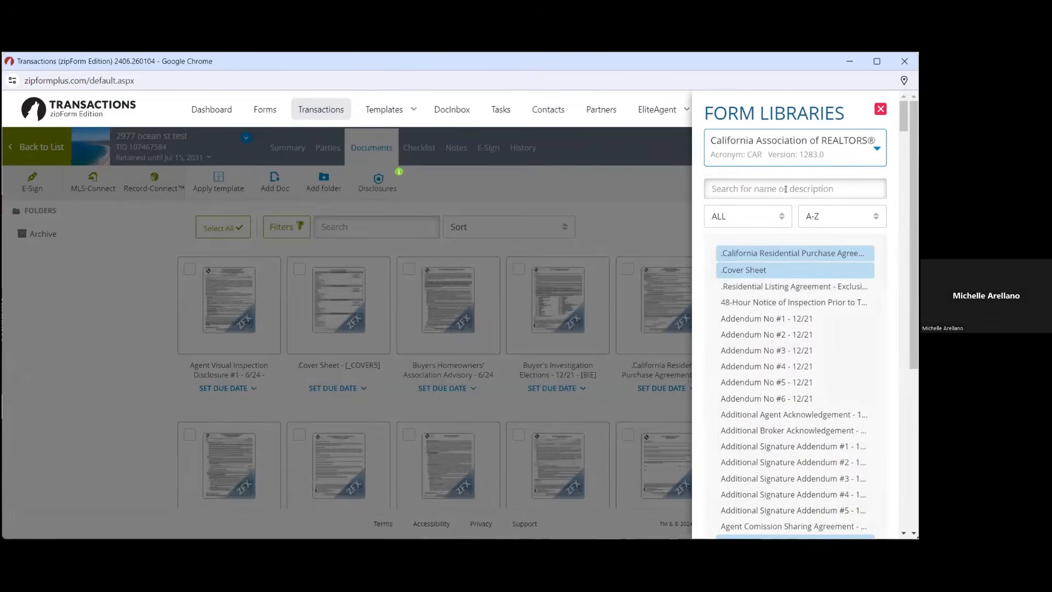
{"action": "scroll", "coordinate": [847, 336], "scroll_direction": "down", "scroll_amount": 1}
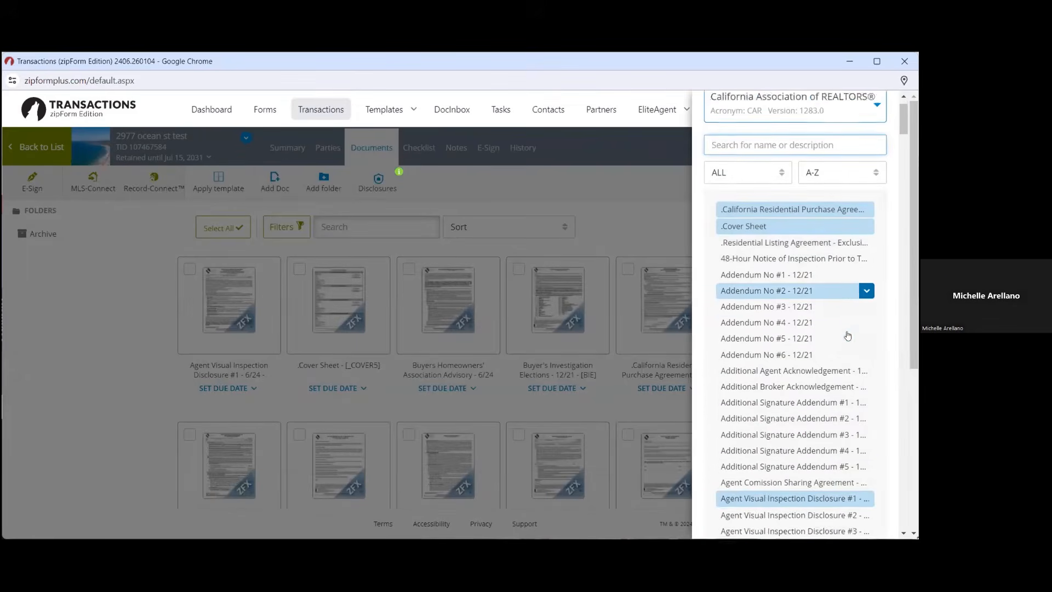
{"action": "scroll", "coordinate": [847, 336], "scroll_direction": "down", "scroll_amount": 6}
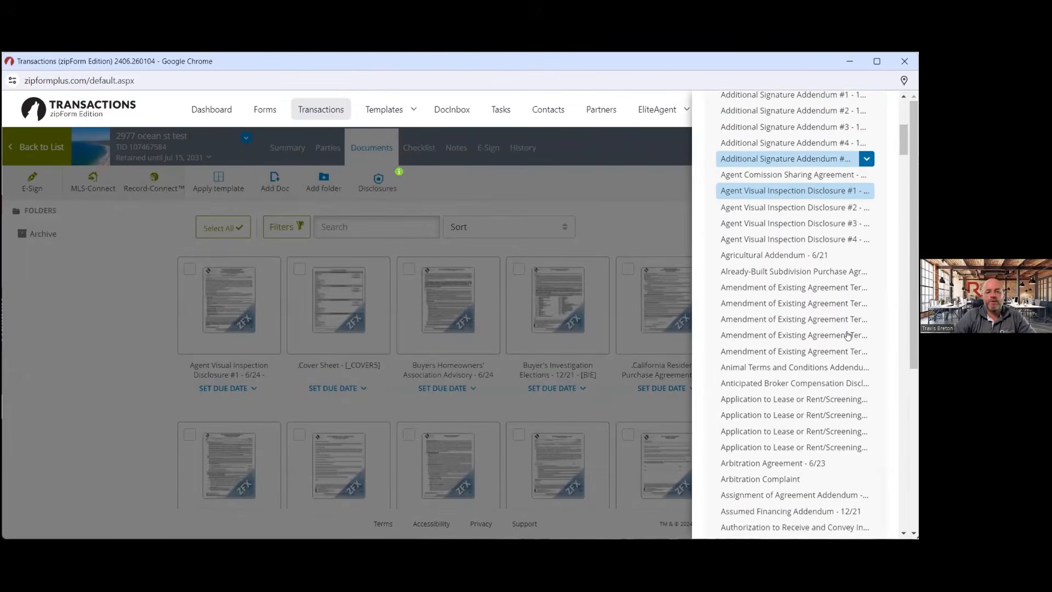
{"action": "scroll", "coordinate": [847, 336], "scroll_direction": "down", "scroll_amount": 5}
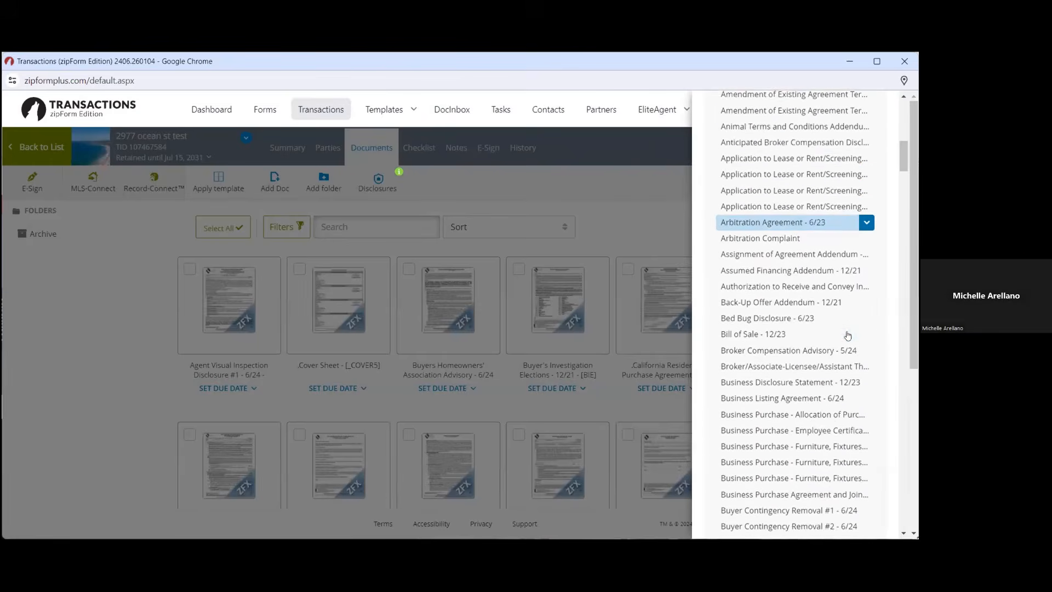
{"action": "scroll", "coordinate": [848, 336], "scroll_direction": "down", "scroll_amount": 7}
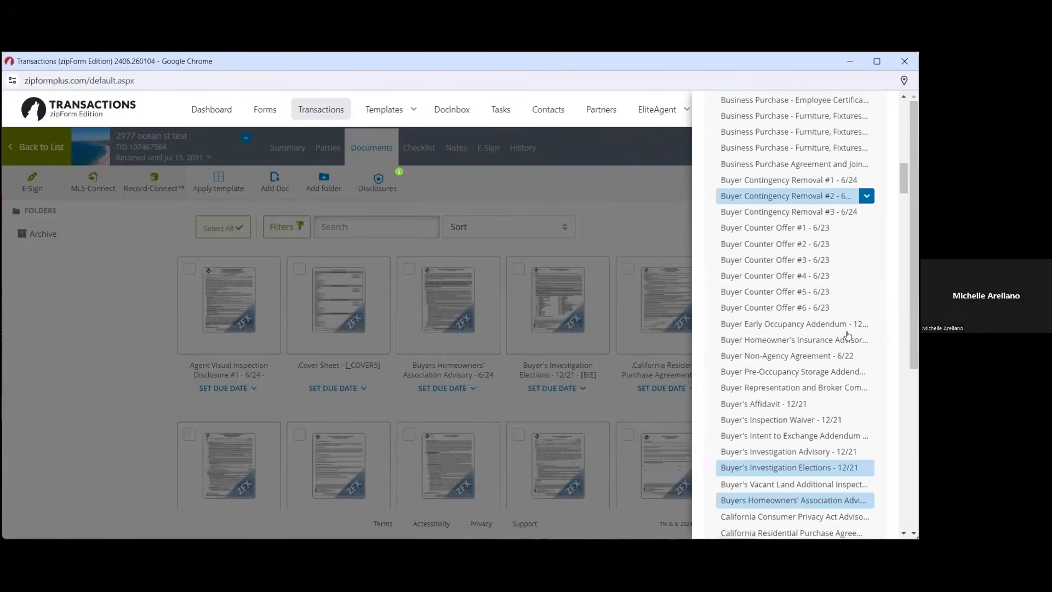
{"action": "scroll", "coordinate": [847, 334], "scroll_direction": "down", "scroll_amount": 2}
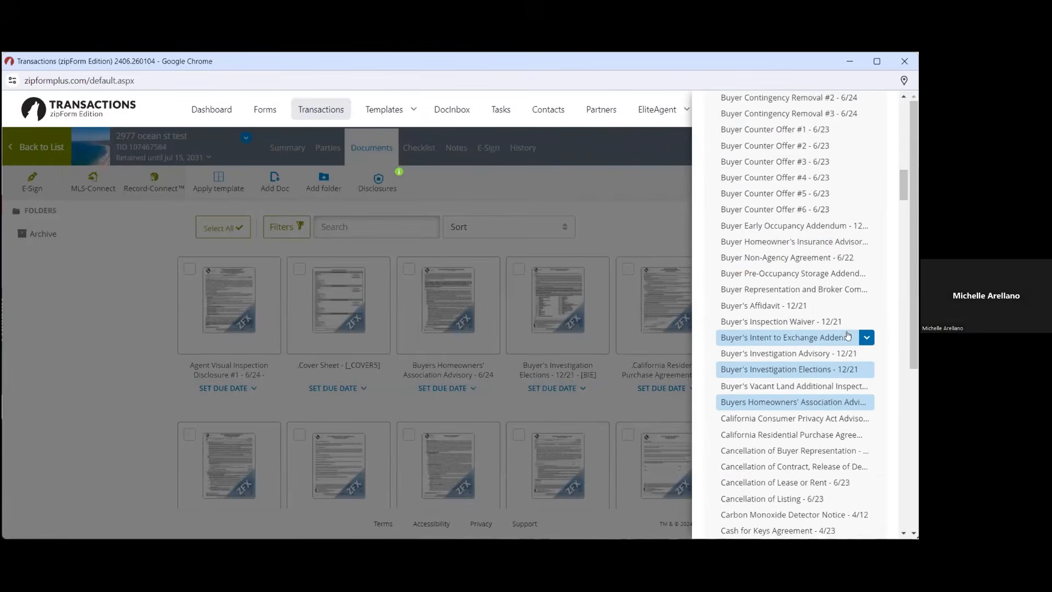
{"action": "scroll", "coordinate": [848, 336], "scroll_direction": "down", "scroll_amount": 2}
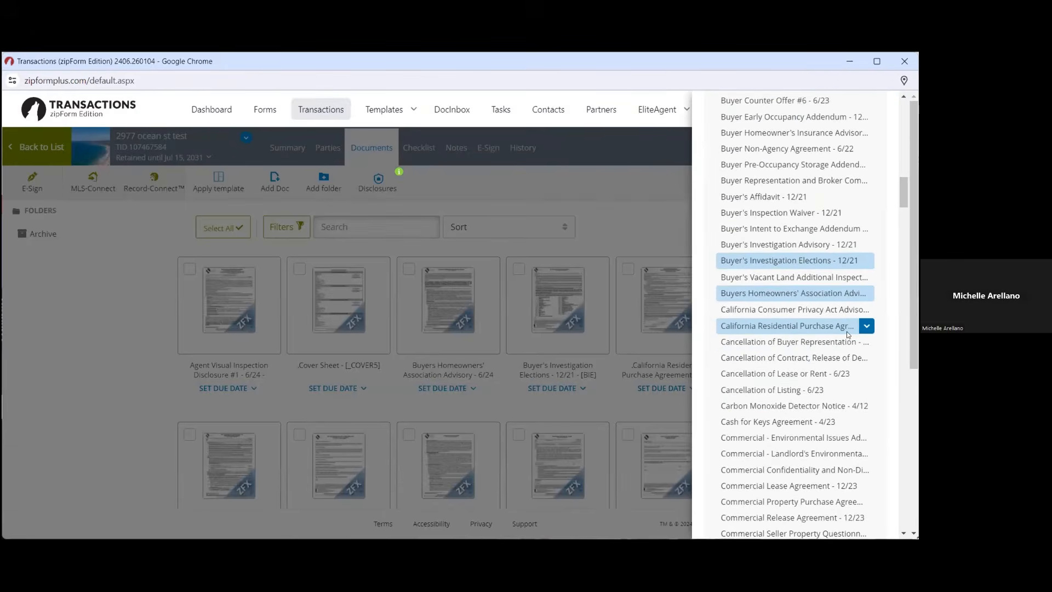
{"action": "scroll", "coordinate": [847, 335], "scroll_direction": "up", "scroll_amount": 15}
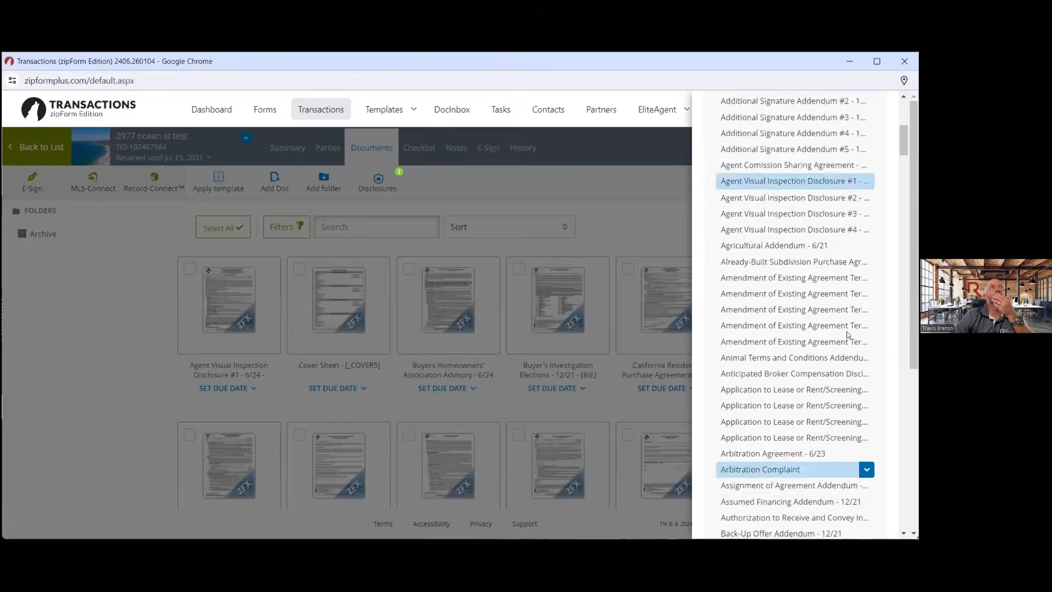
{"action": "scroll", "coordinate": [846, 334], "scroll_direction": "up", "scroll_amount": 7}
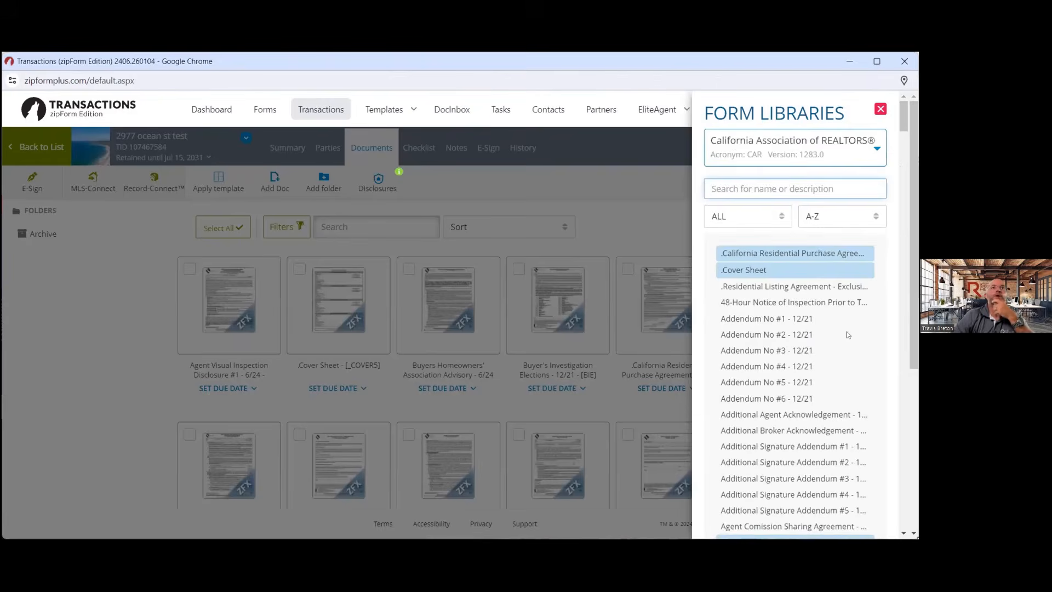
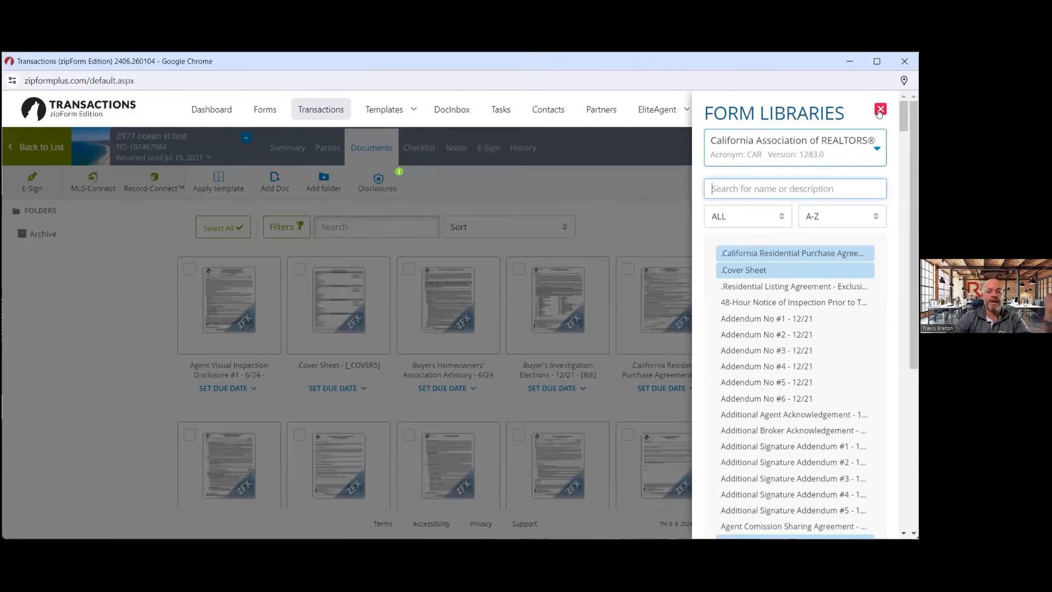
Close the Form Libraries panel to reveal the transaction's documents, including the California Residential Purchase Agreement
{"action": "left_click", "coordinate": [880, 109]}
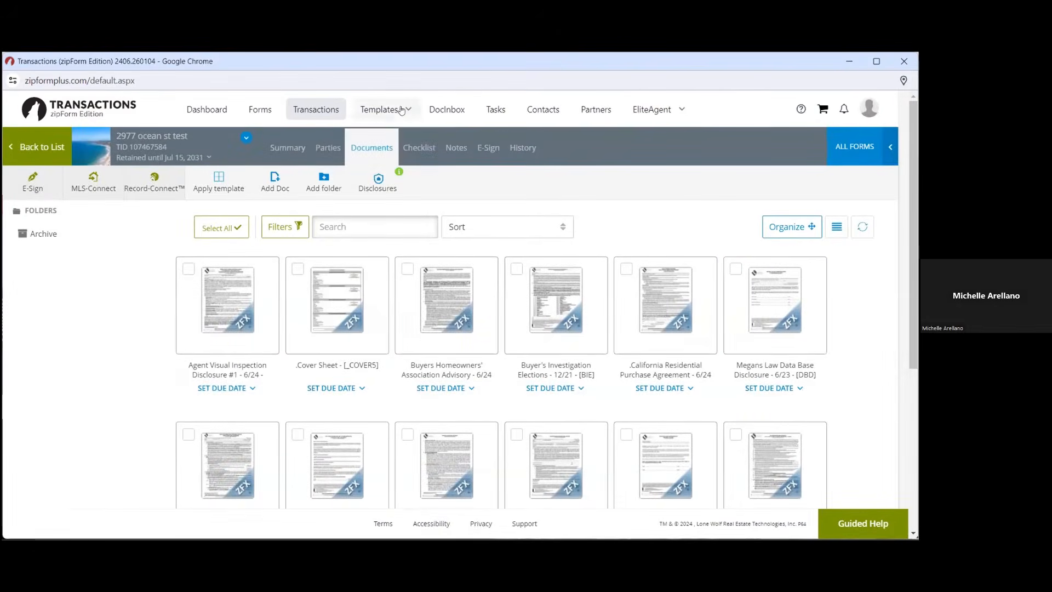
{"action": "mouse_move", "coordinate": [403, 110]}
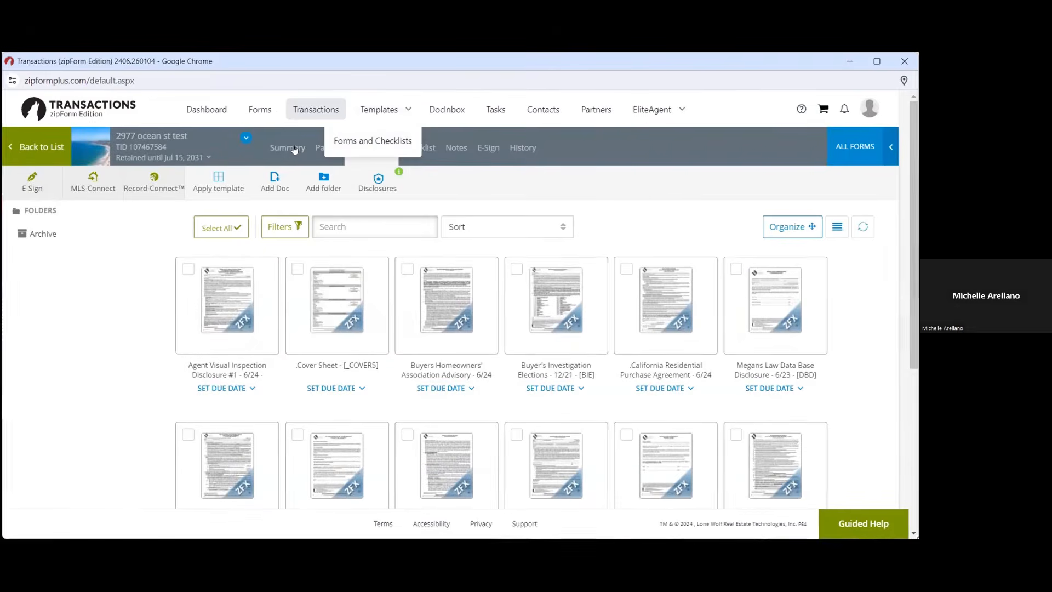
Delete the Best Purchase Template from the Forms and Checklists templates
{"action": "left_click", "coordinate": [367, 142]}
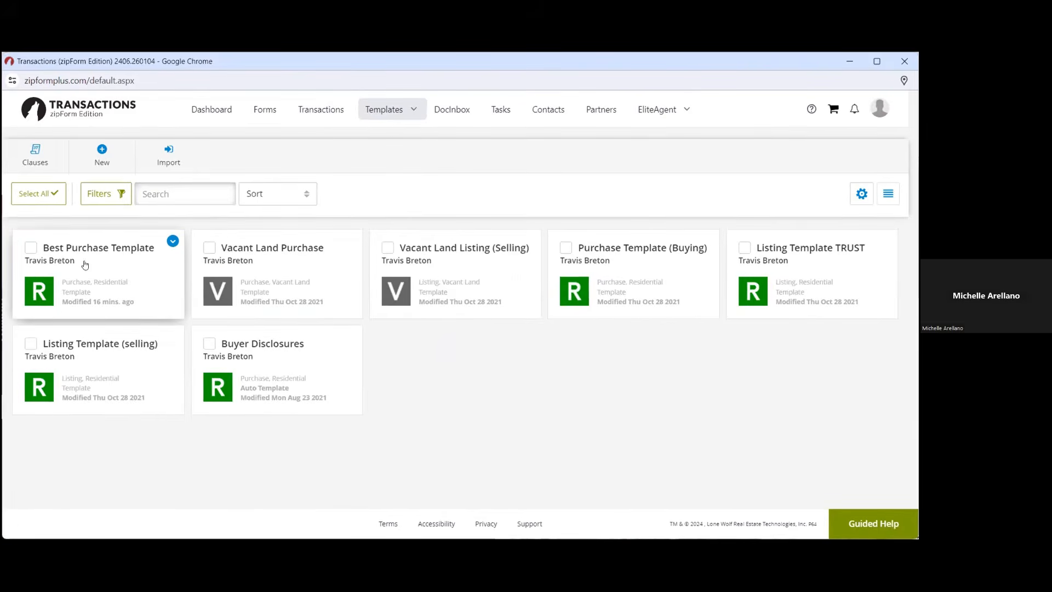
{"action": "left_click", "coordinate": [173, 242]}
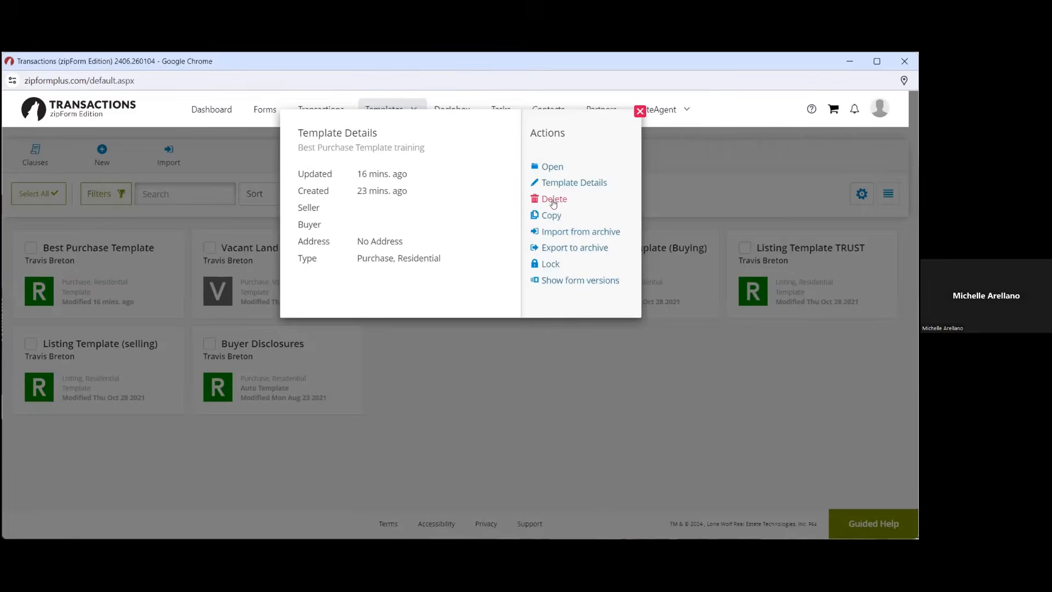
{"action": "left_click", "coordinate": [553, 200]}
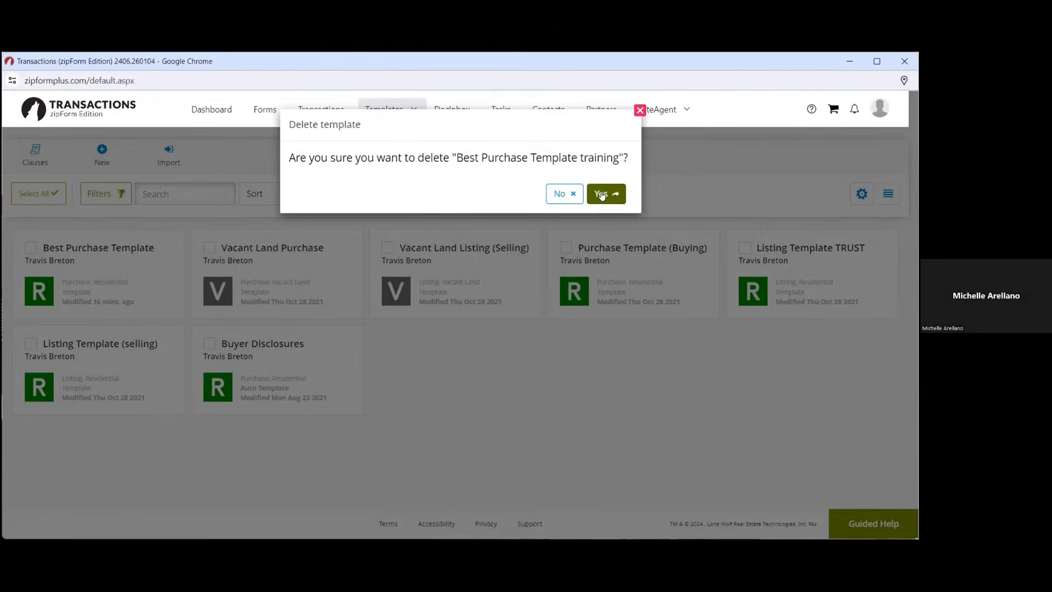
{"action": "left_click", "coordinate": [601, 195]}
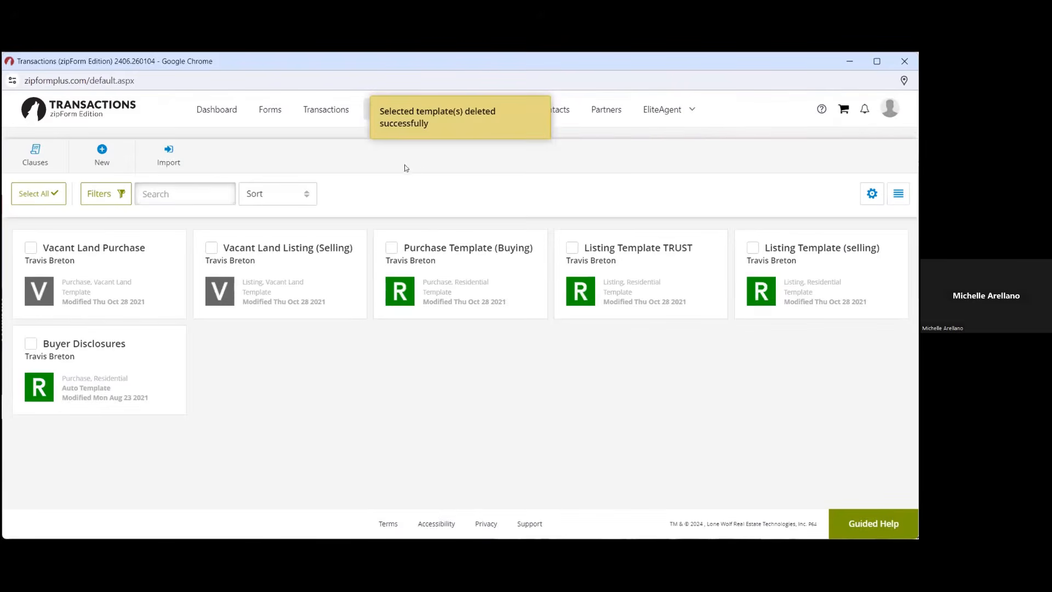
Start a new purchase template, cancel it, and return to the Transactions list
{"action": "left_click", "coordinate": [102, 149]}
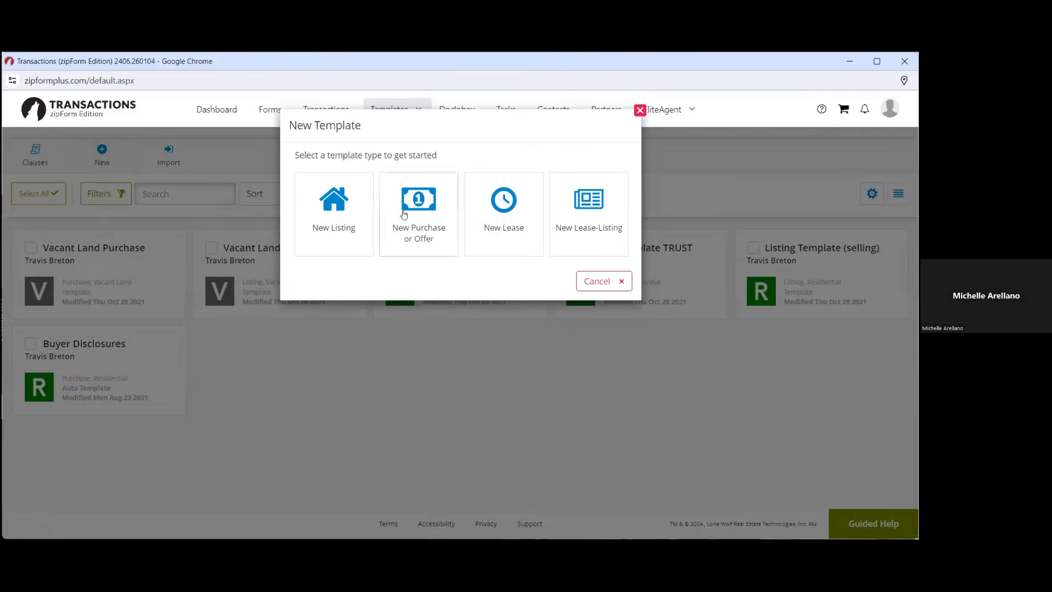
{"action": "left_click", "coordinate": [408, 212]}
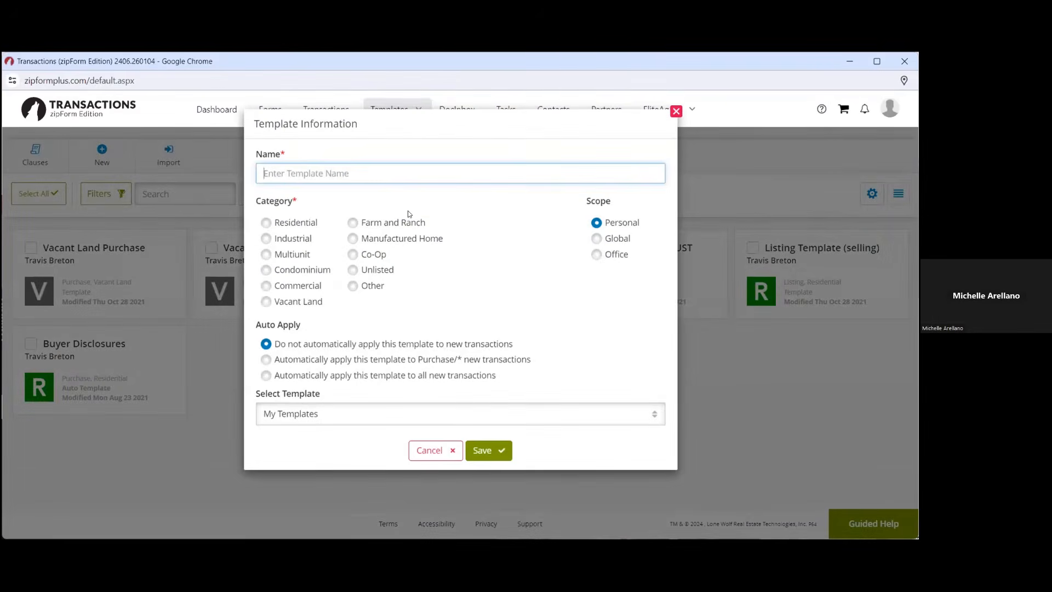
{"action": "left_click", "coordinate": [431, 450]}
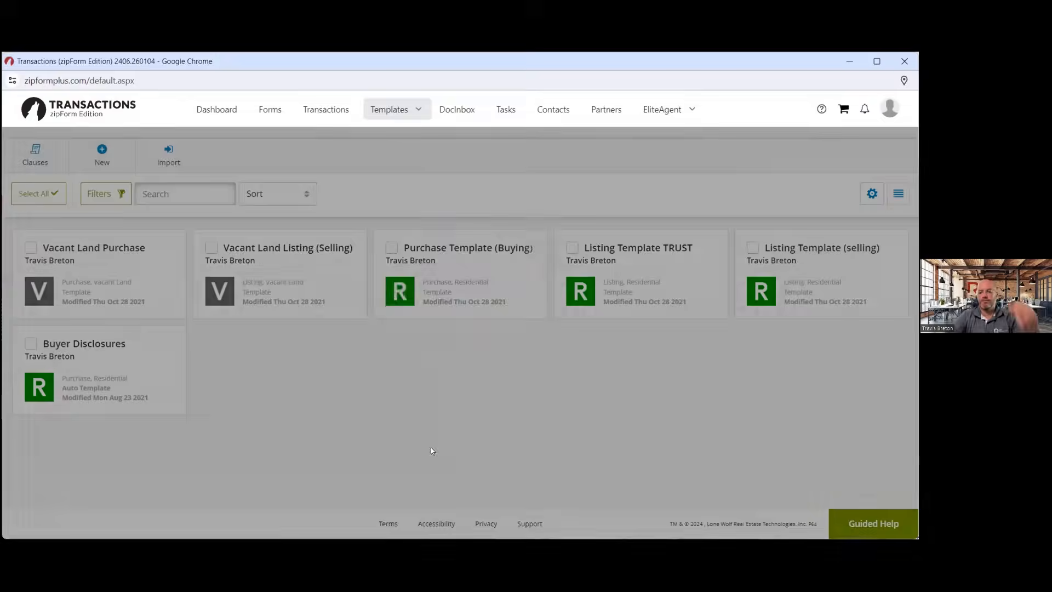
{"action": "left_click", "coordinate": [323, 109]}
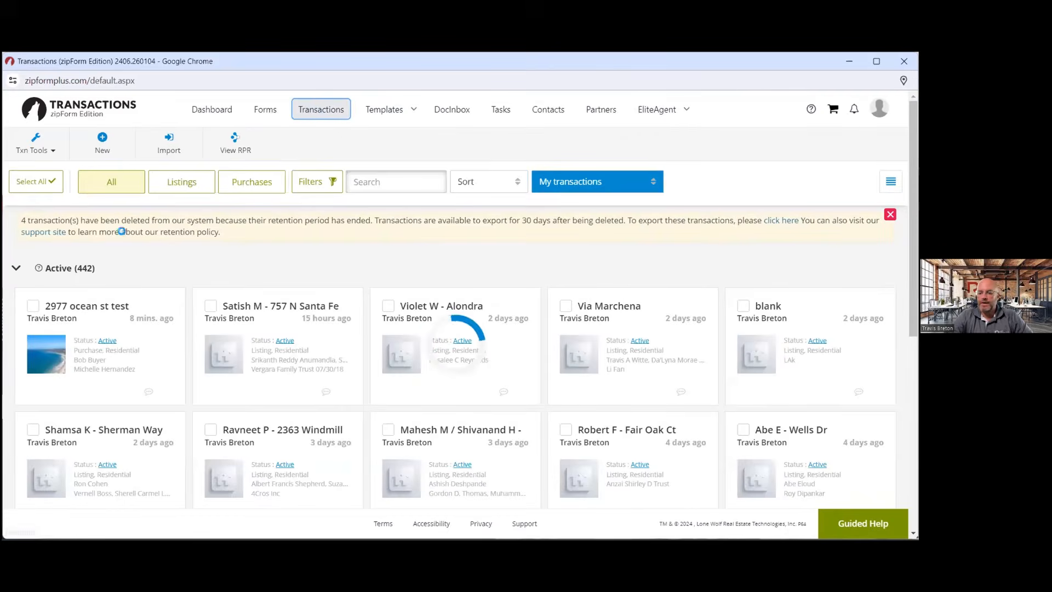
{"action": "left_click", "coordinate": [174, 301]}
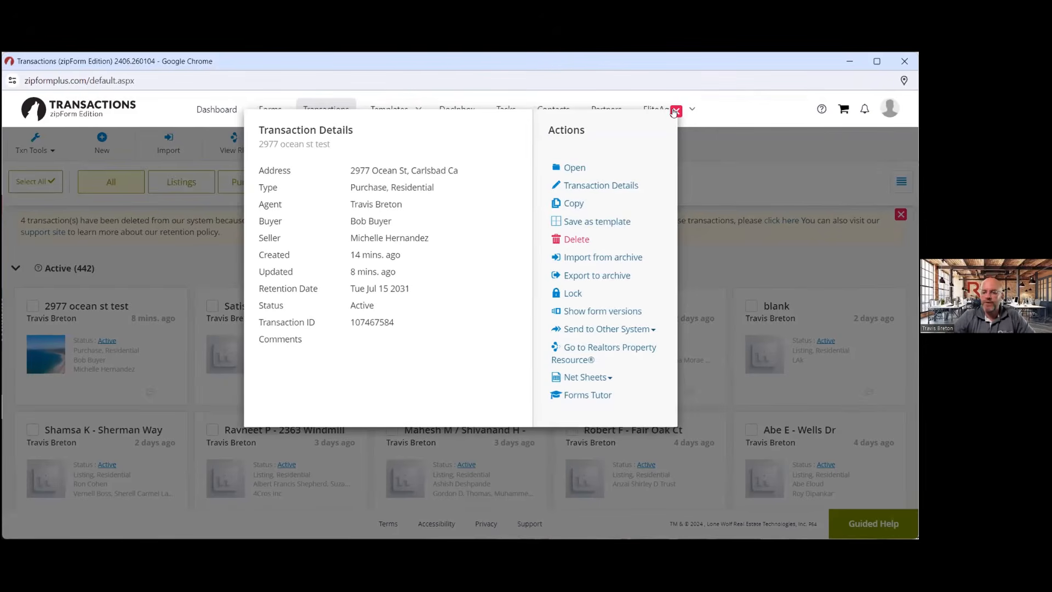
{"action": "left_click", "coordinate": [674, 111]}
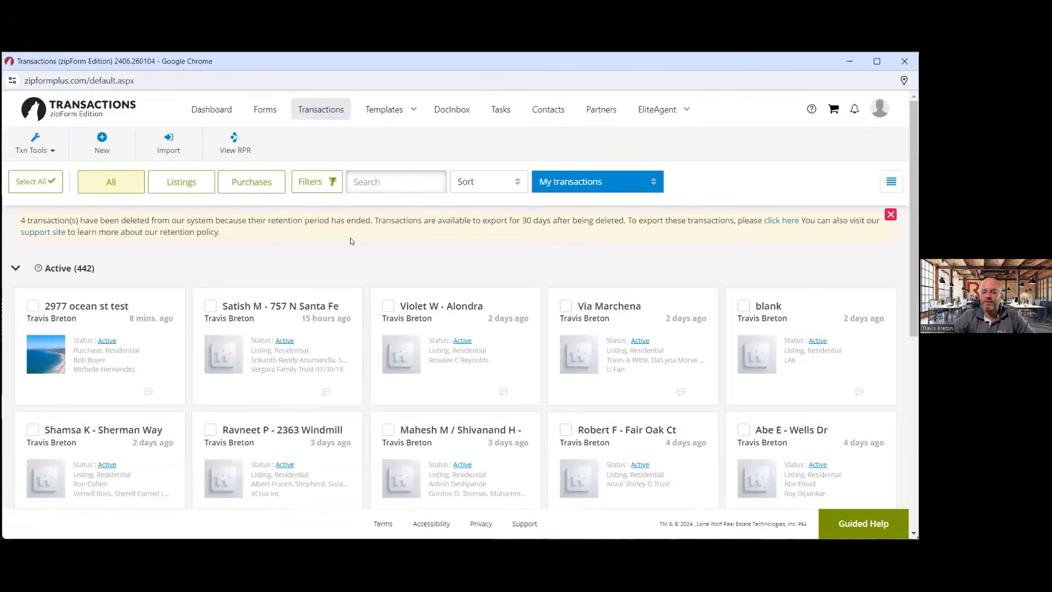
{"action": "left_click", "coordinate": [394, 112]}
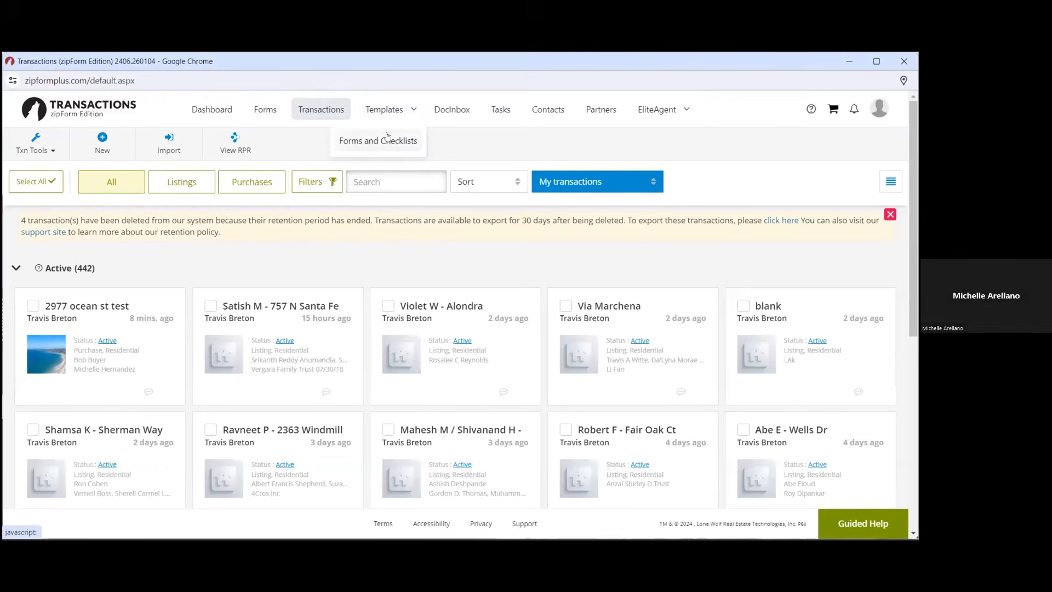
{"action": "left_click", "coordinate": [389, 135]}
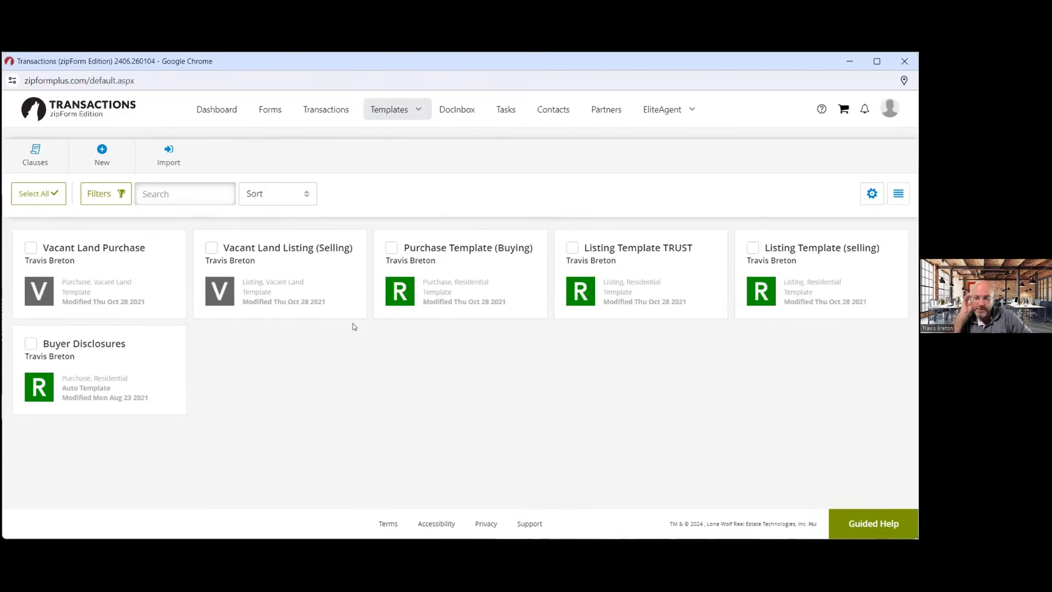
{"action": "left_click", "coordinate": [316, 110]}
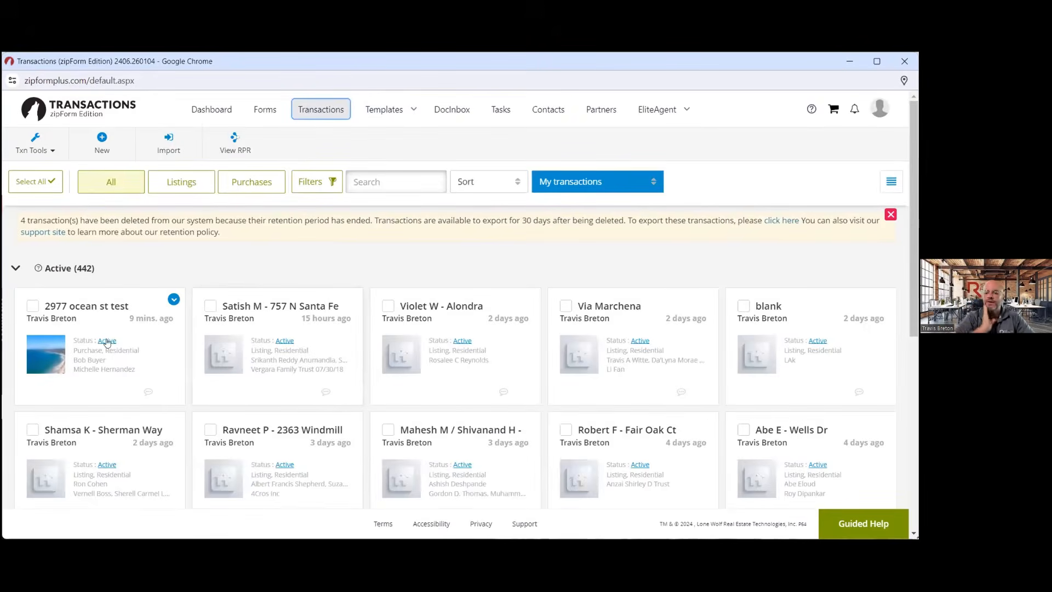
{"action": "left_click", "coordinate": [106, 341]}
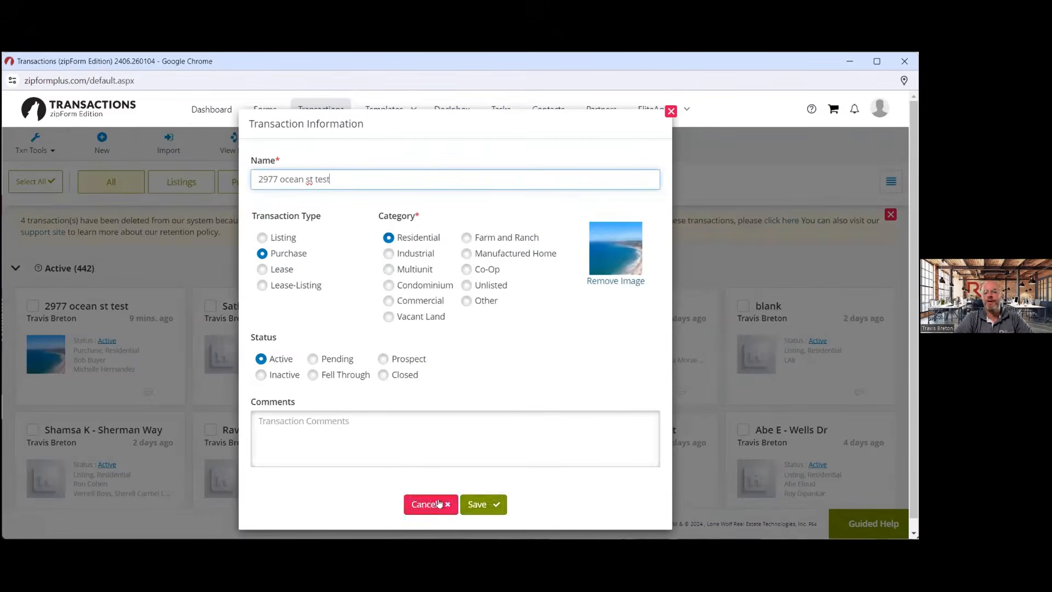
{"action": "left_click", "coordinate": [438, 503]}
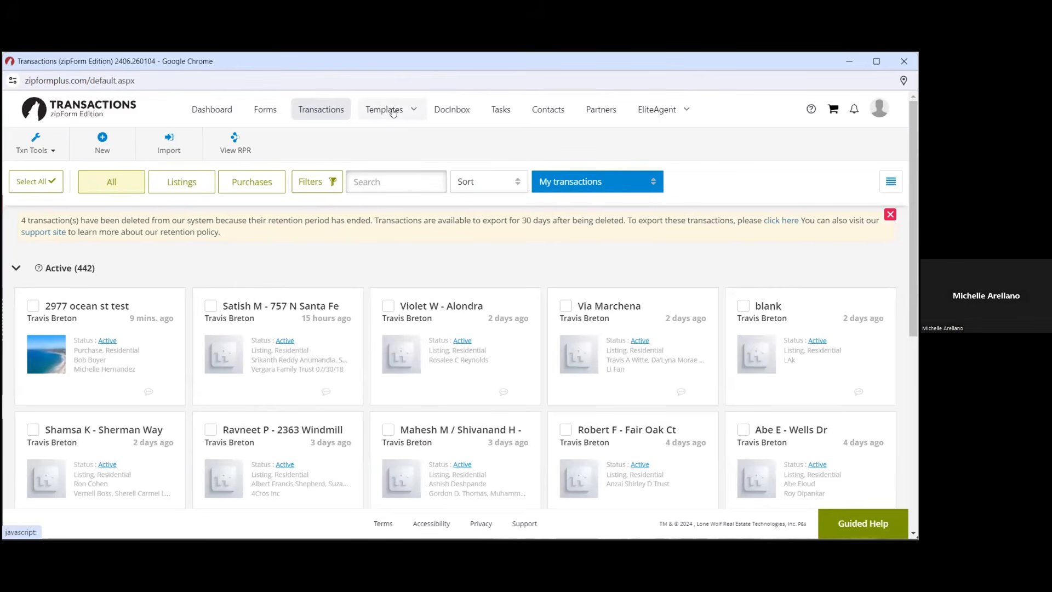
{"action": "left_click", "coordinate": [393, 113]}
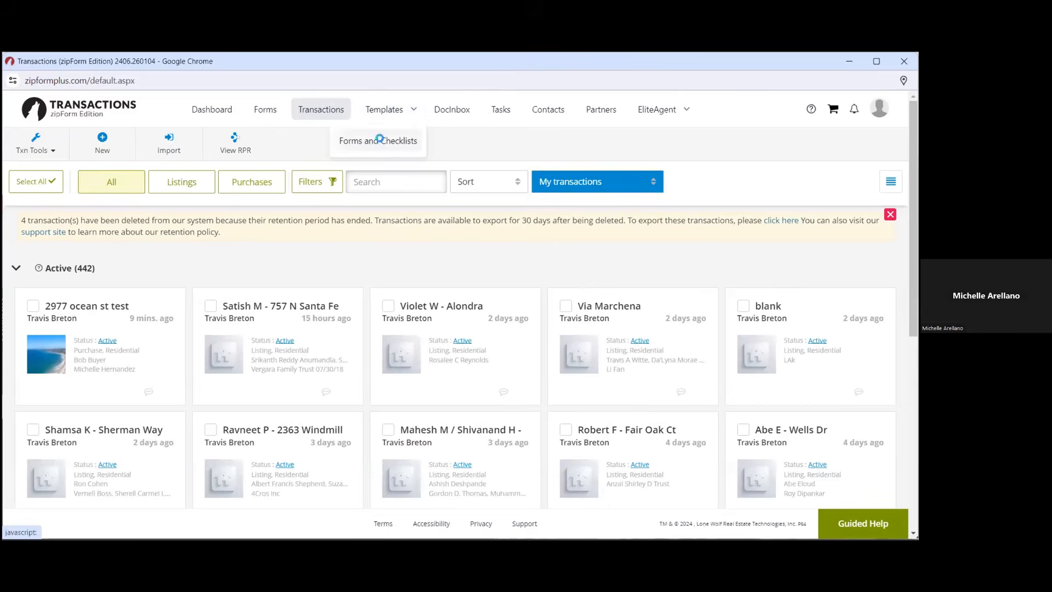
{"action": "left_click", "coordinate": [381, 141]}
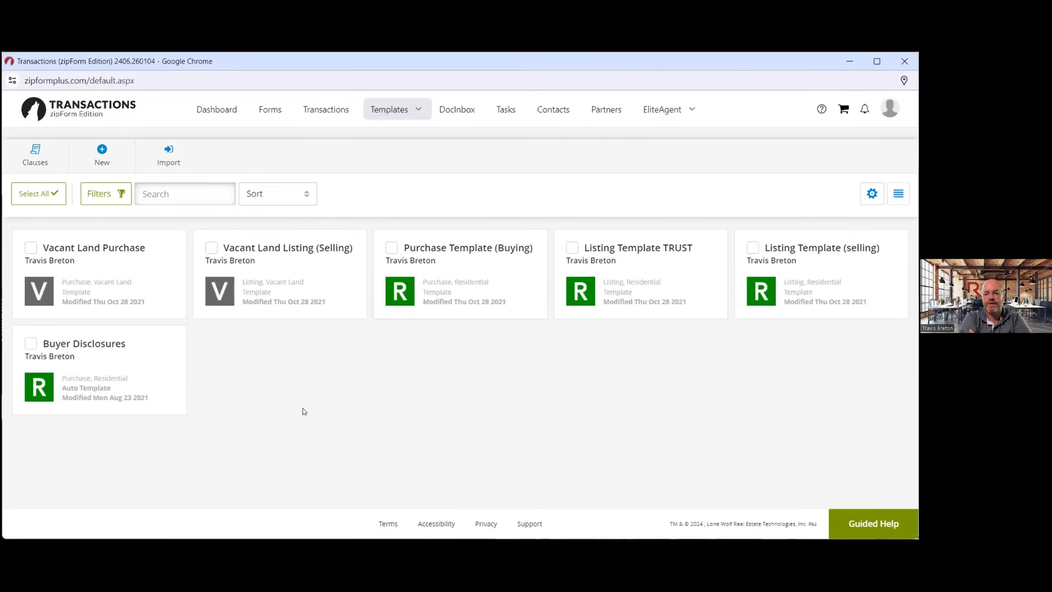
{"action": "left_click", "coordinate": [325, 115]}
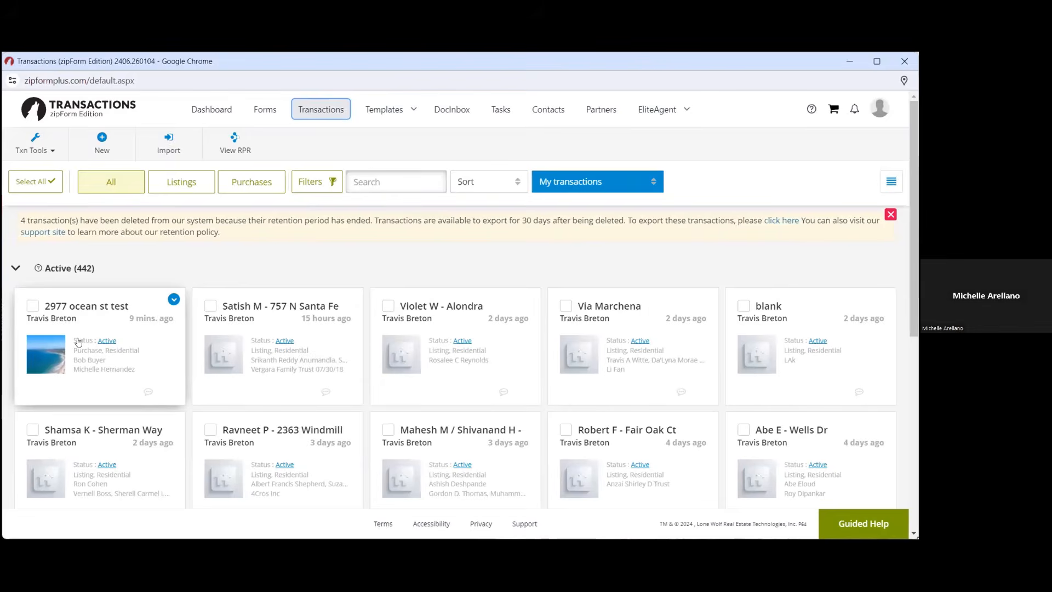
{"action": "left_click", "coordinate": [173, 299]}
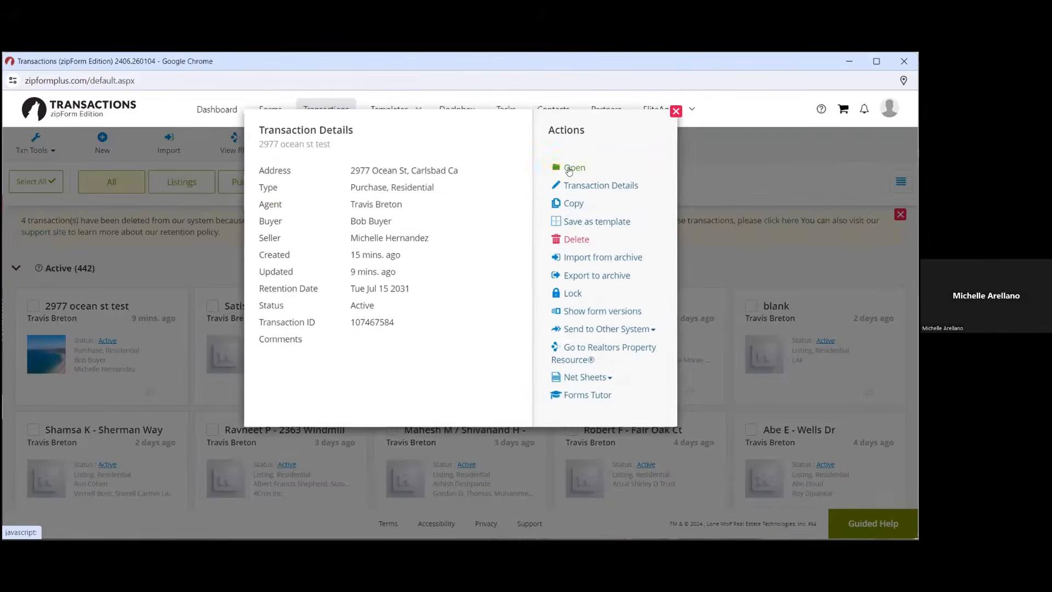
{"action": "left_click", "coordinate": [570, 169]}
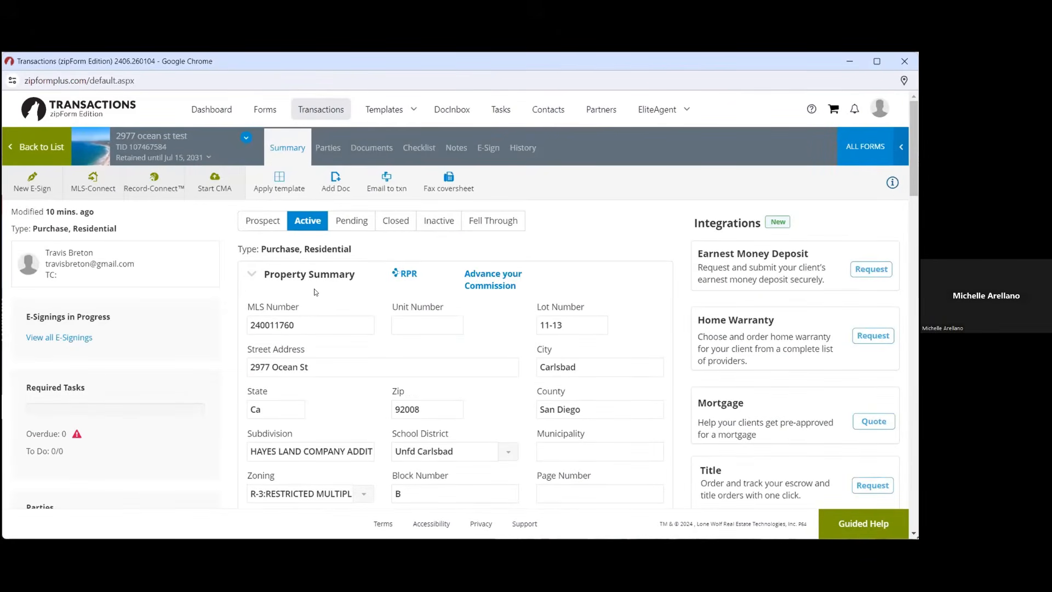
{"action": "left_click", "coordinate": [289, 183]}
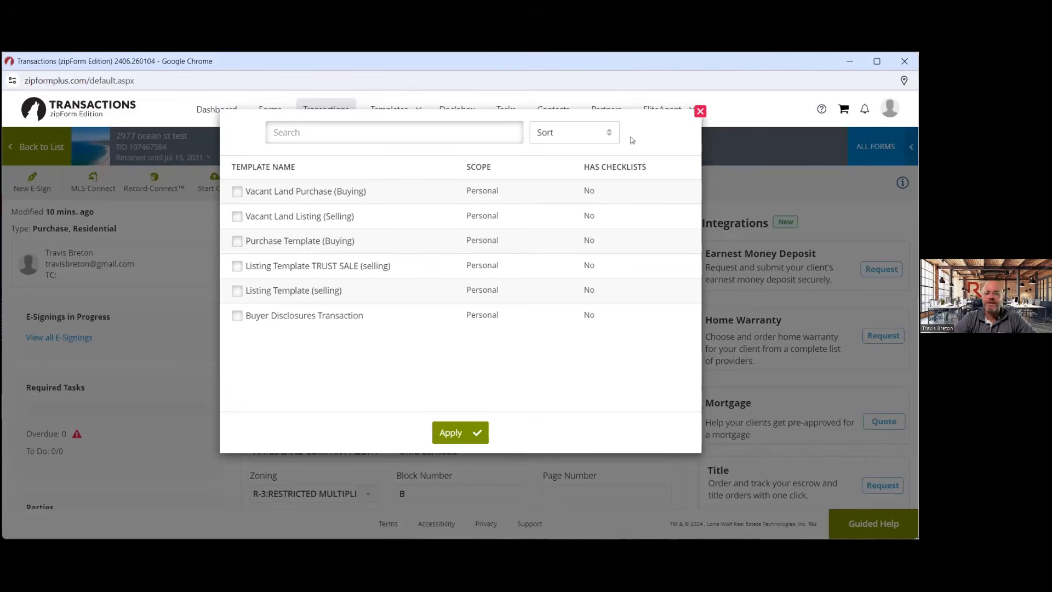
{"action": "left_click", "coordinate": [699, 112]}
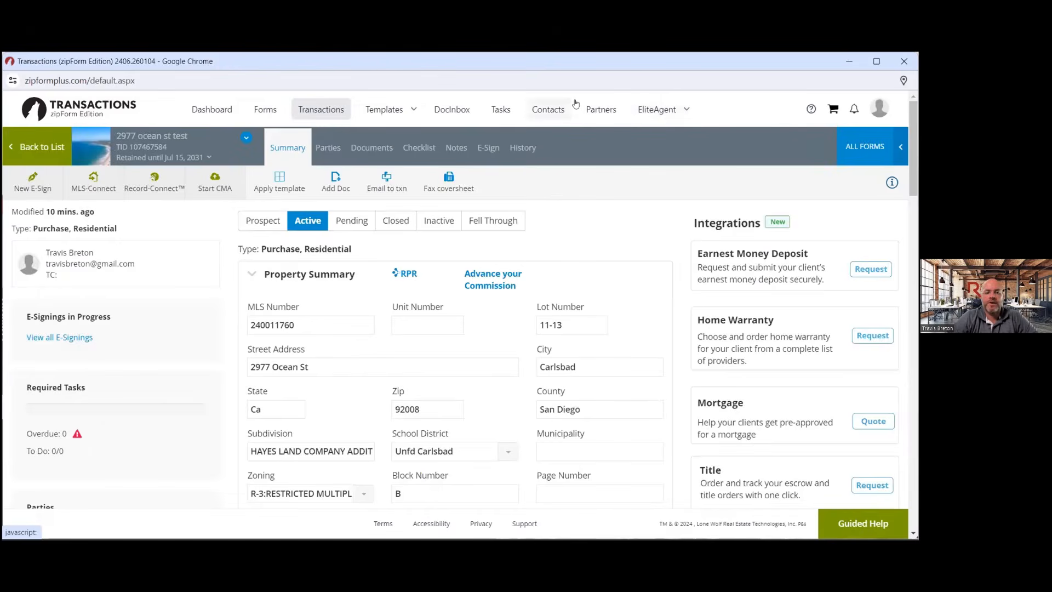
Open Templates > Forms and Checklists, preview the New Template types, and cancel
{"action": "left_click", "coordinate": [386, 111]}
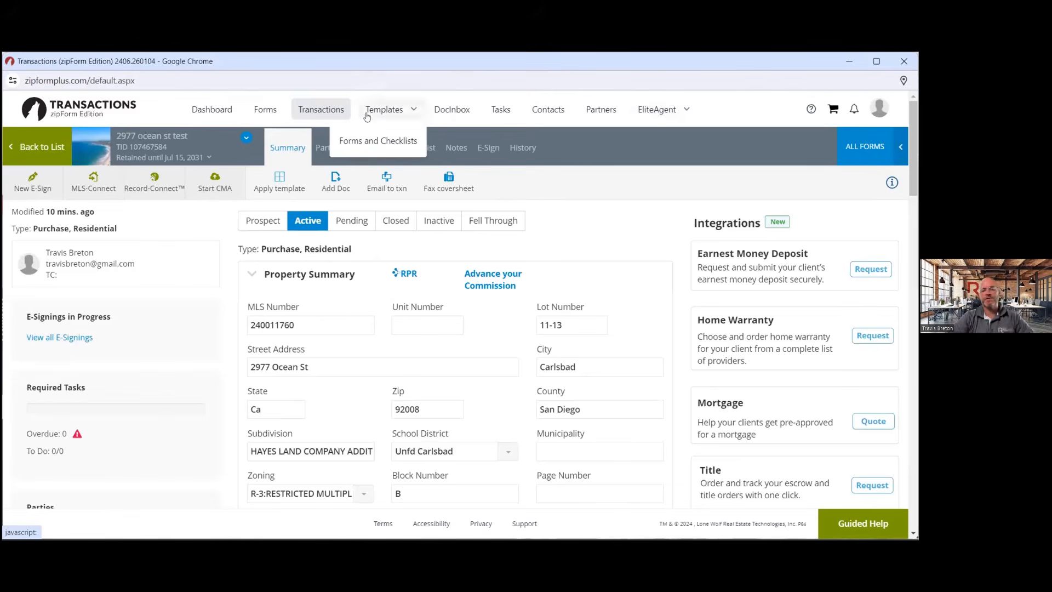
{"action": "left_click", "coordinate": [308, 111]}
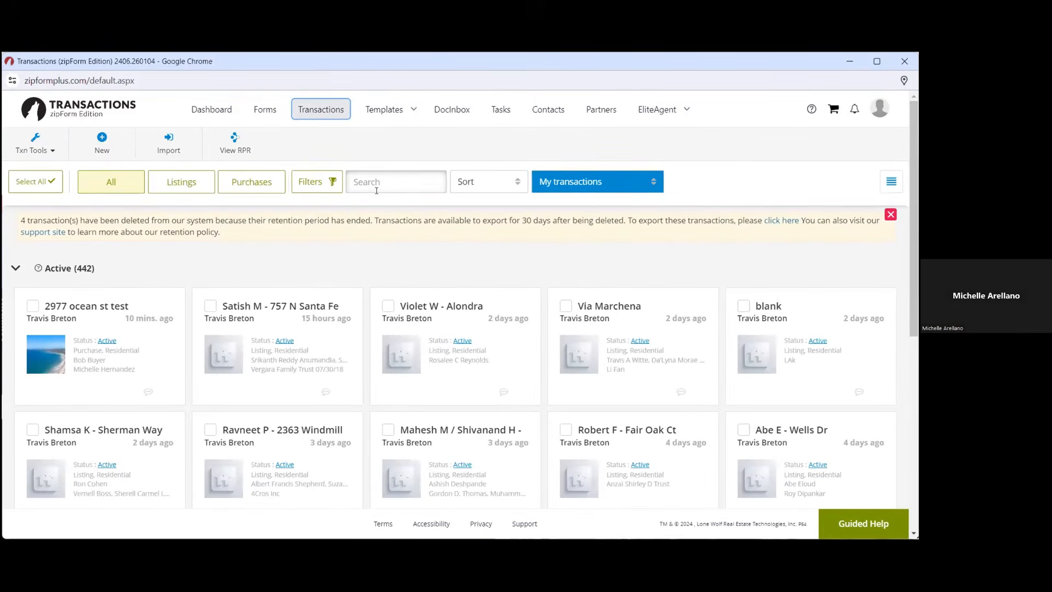
{"action": "left_click", "coordinate": [384, 109]}
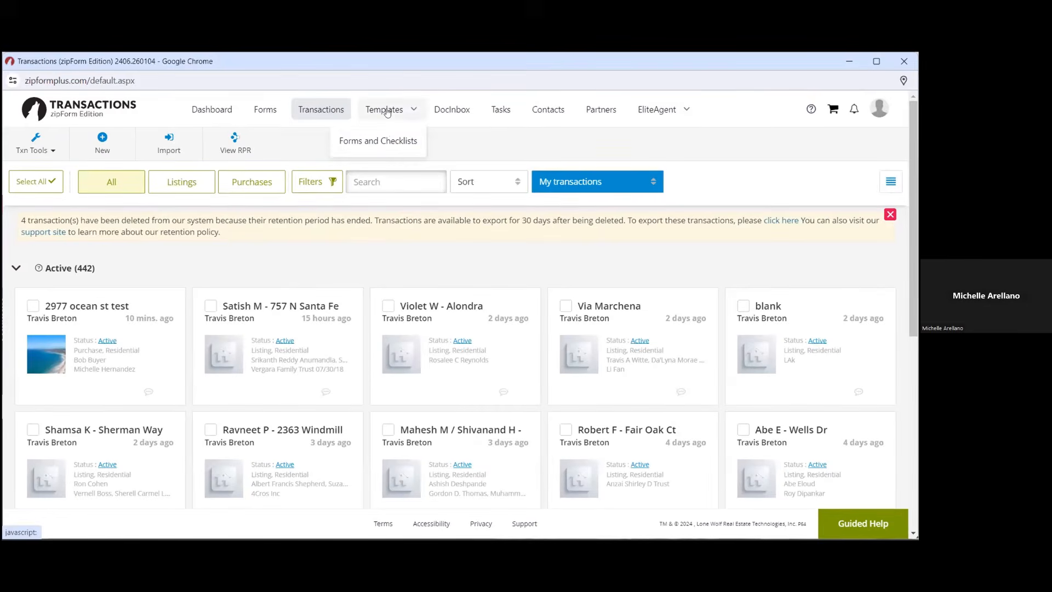
{"action": "left_click", "coordinate": [390, 140]}
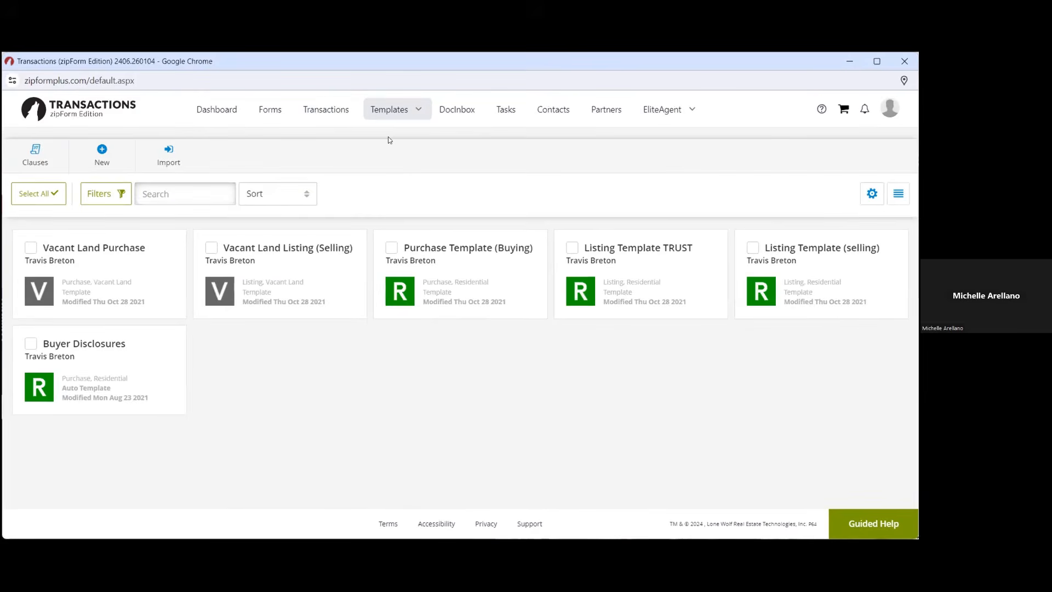
{"action": "left_click", "coordinate": [99, 154]}
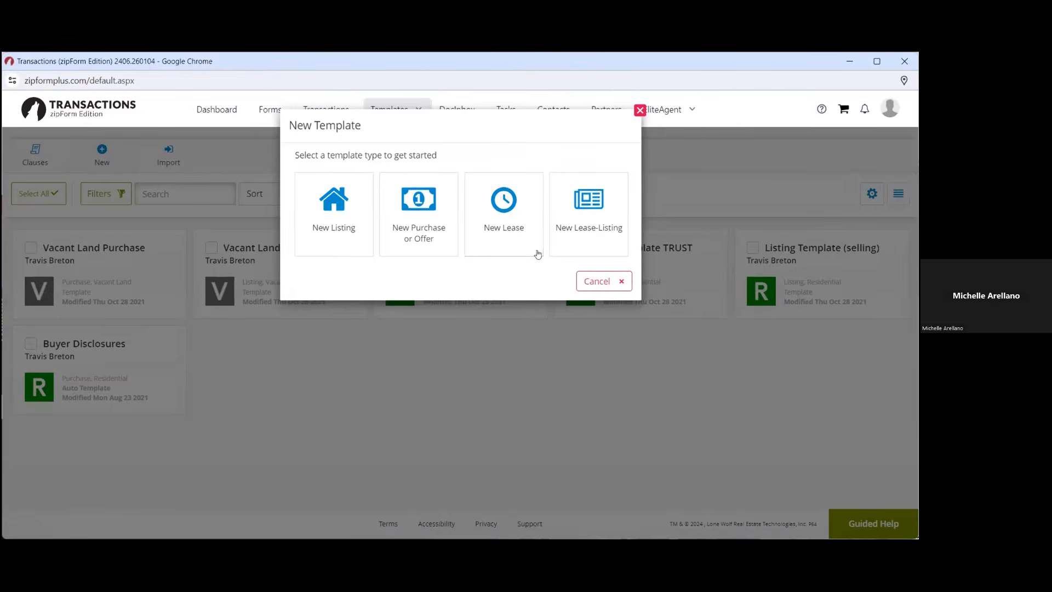
{"action": "left_click", "coordinate": [590, 281]}
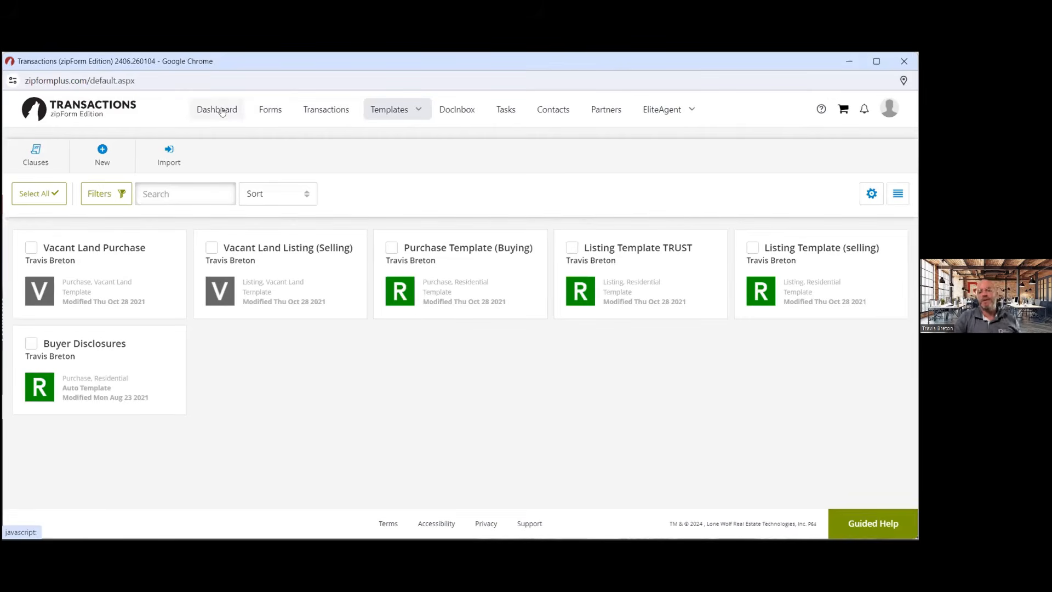
Visit Contacts, then return to the Dashboard showing 3 e-signings in progress
{"action": "left_click", "coordinate": [562, 110]}
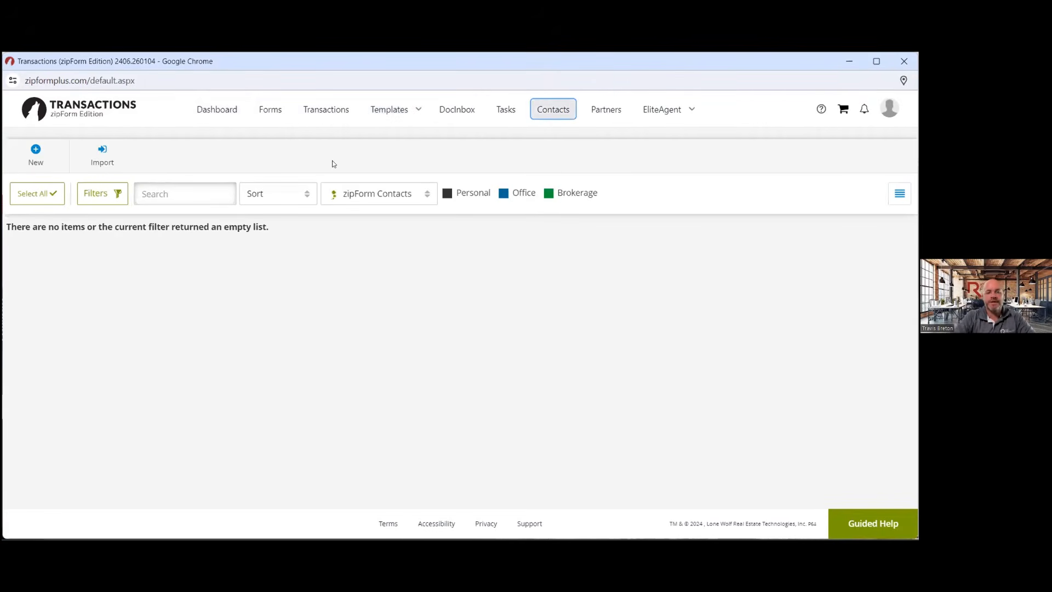
{"action": "left_click", "coordinate": [218, 109]}
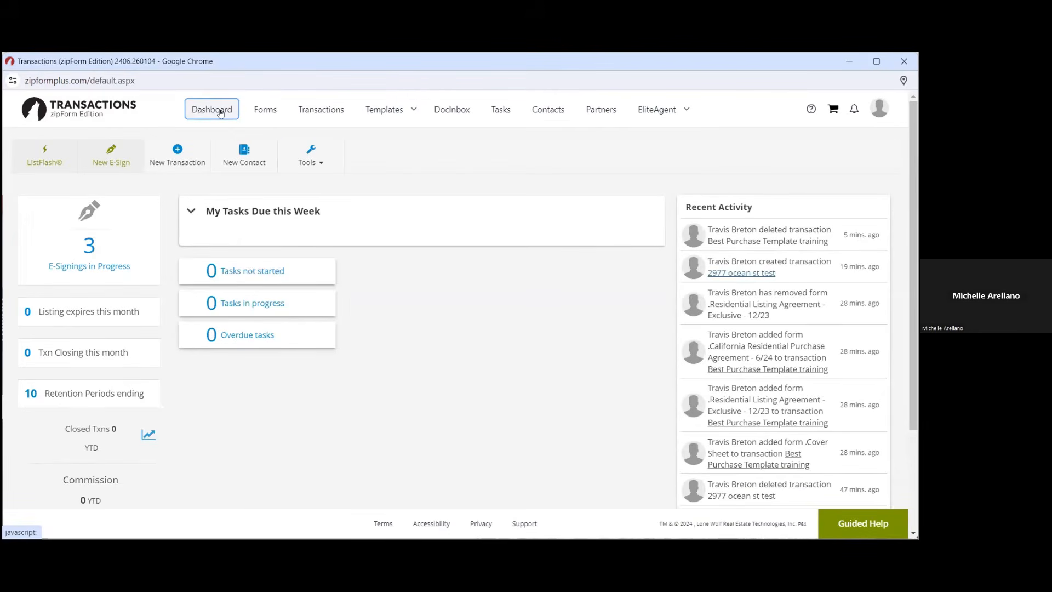
Move from Dashboard through Transactions to the empty DocInbox and reload it
{"action": "left_click", "coordinate": [219, 111]}
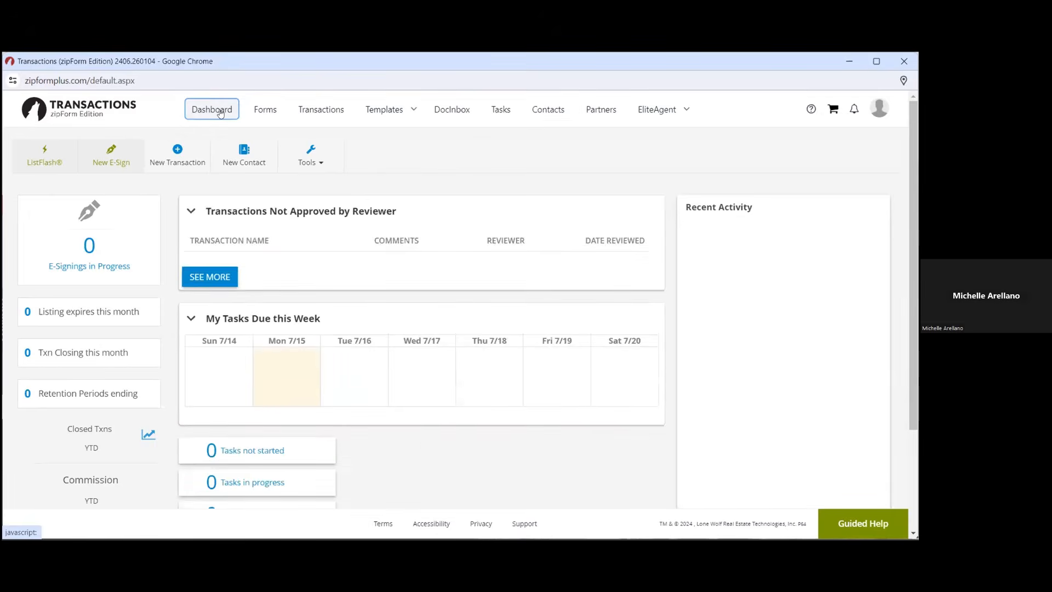
{"action": "left_click", "coordinate": [320, 107]}
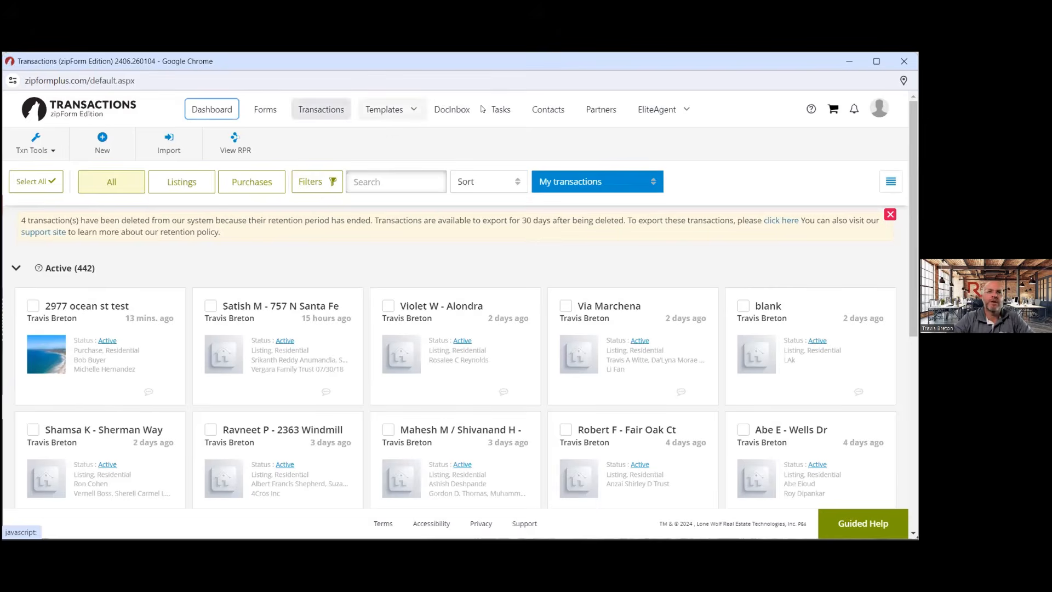
{"action": "left_click", "coordinate": [444, 112]}
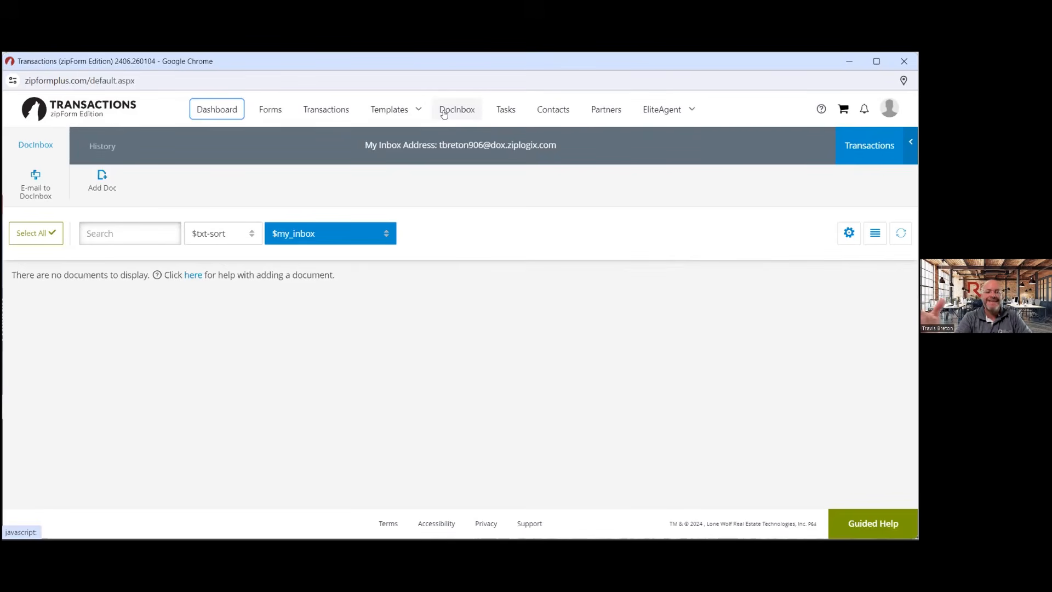
{"action": "left_click", "coordinate": [444, 113]}
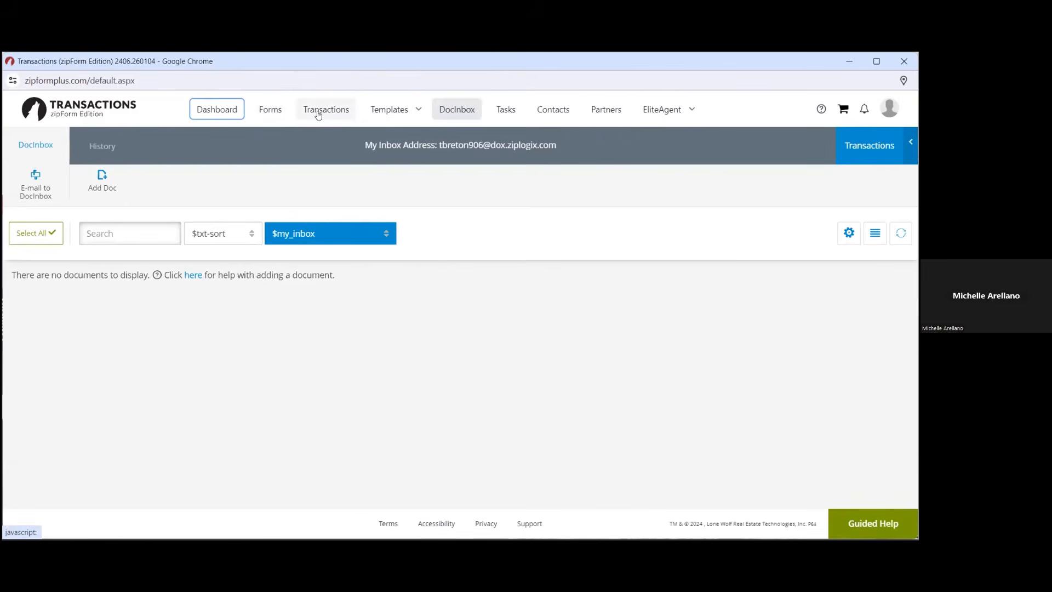
{"action": "left_click", "coordinate": [318, 112]}
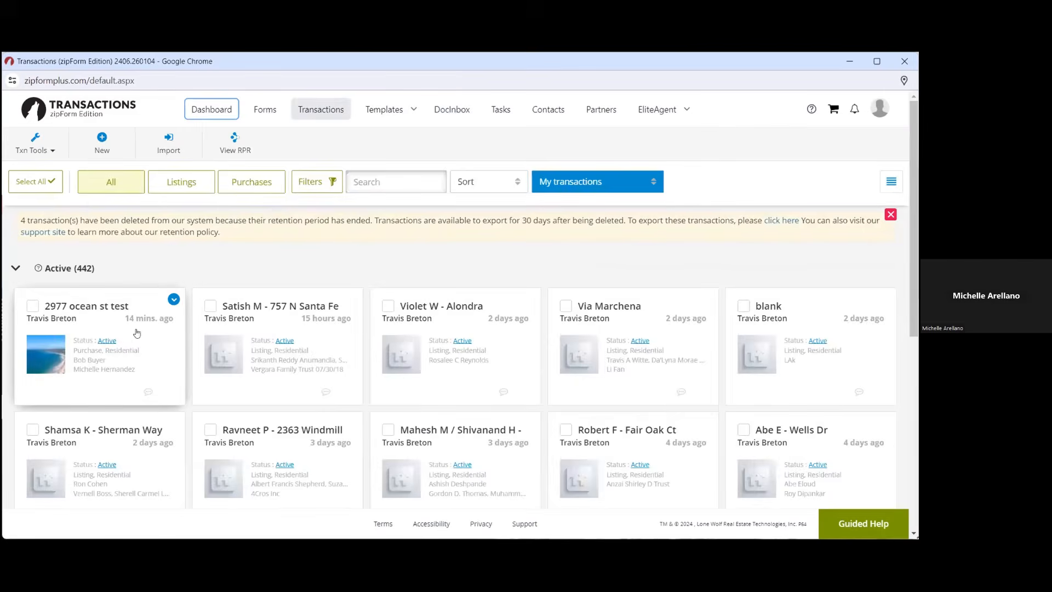
{"action": "left_click", "coordinate": [136, 338]}
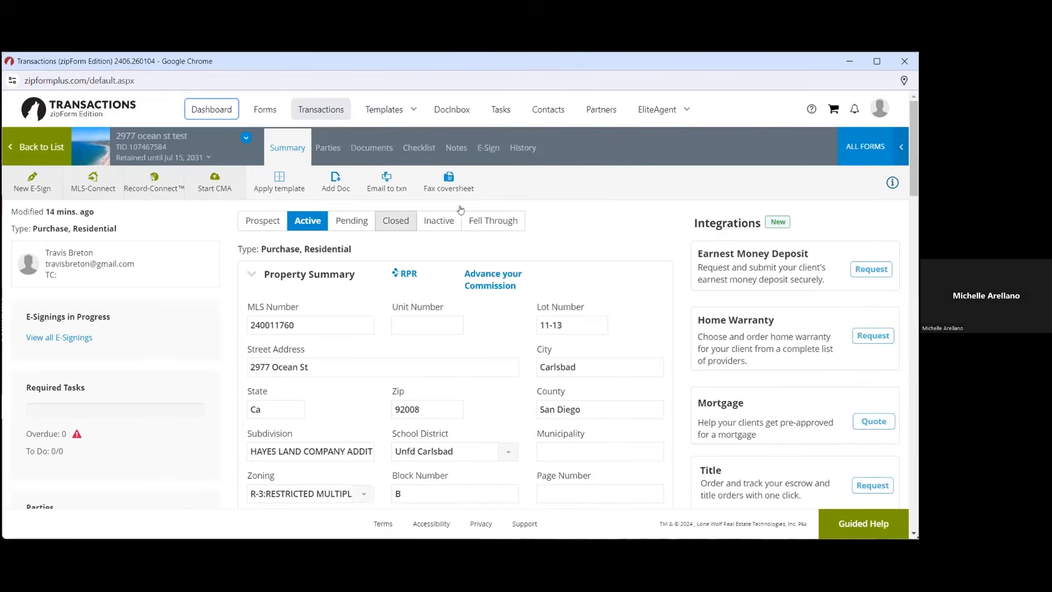
{"action": "left_click", "coordinate": [483, 155]}
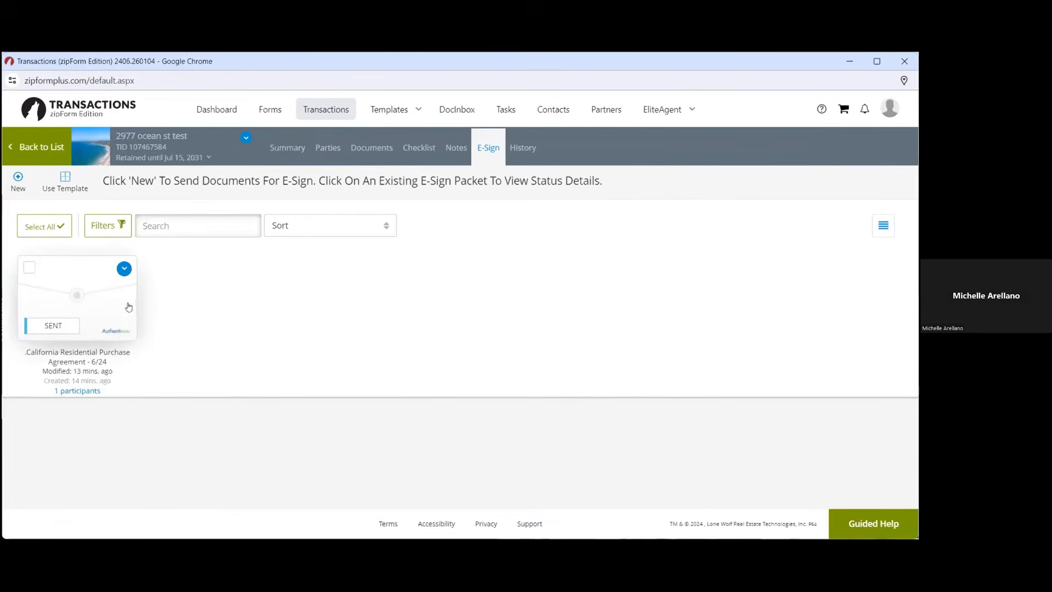
{"action": "left_click", "coordinate": [124, 269]}
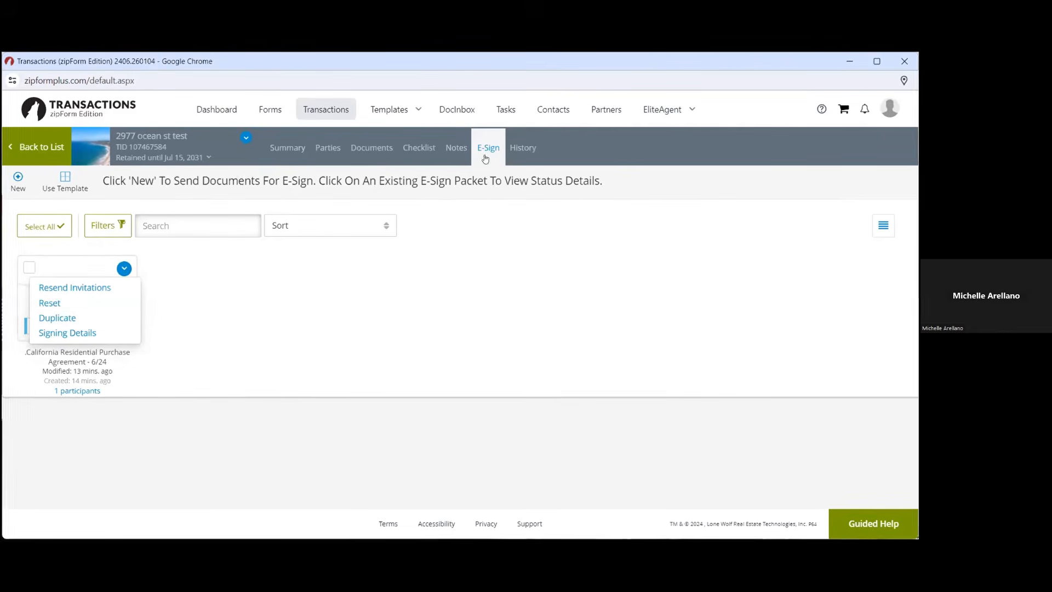
Reset the California Residential Purchase Agreement packet's signing and confirm Yes
{"action": "left_click", "coordinate": [149, 276]}
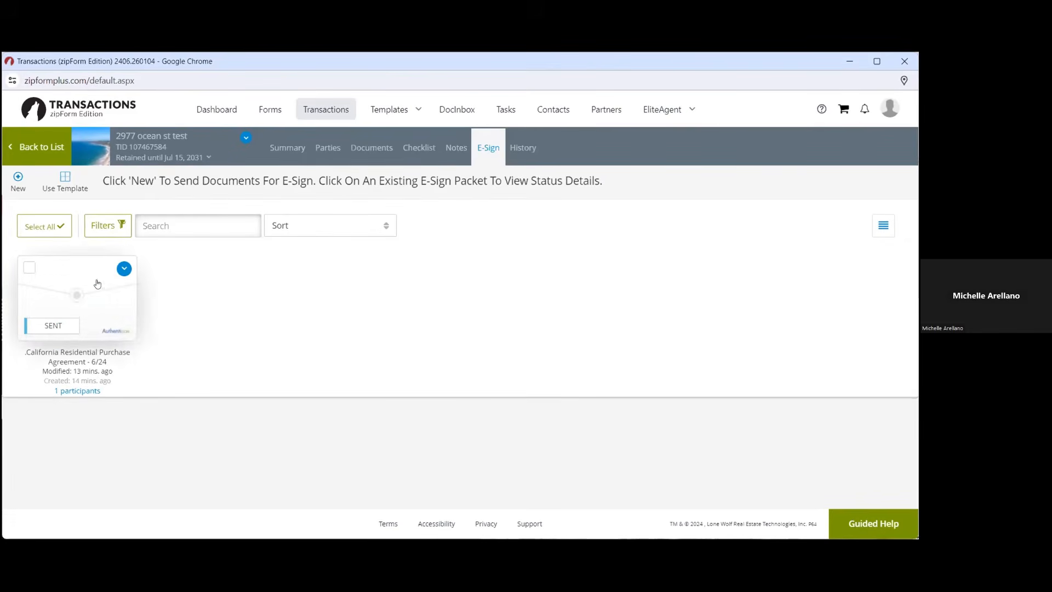
{"action": "left_click", "coordinate": [118, 269]}
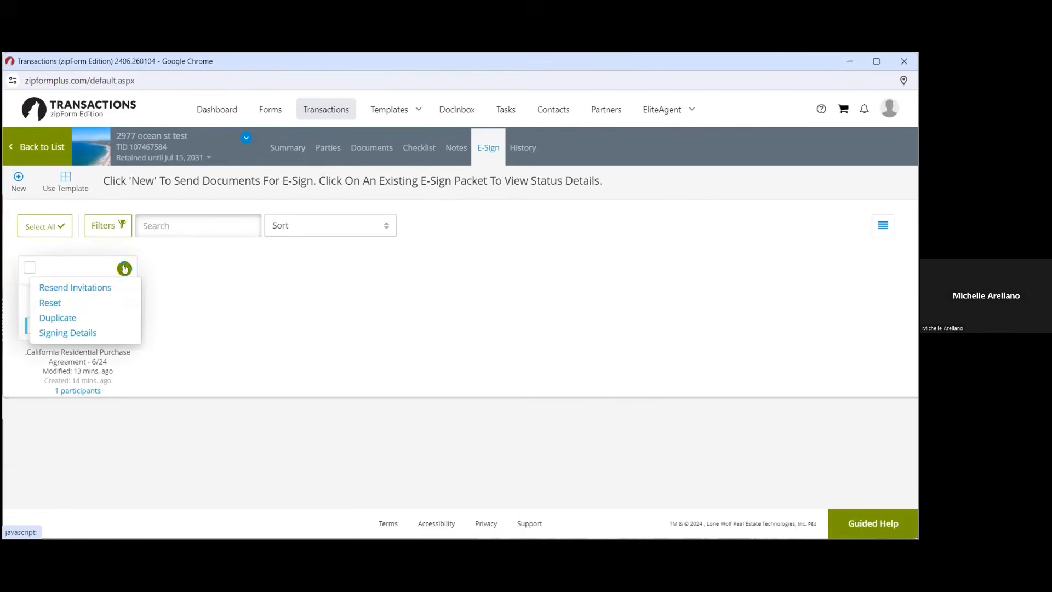
{"action": "left_click", "coordinate": [77, 303]}
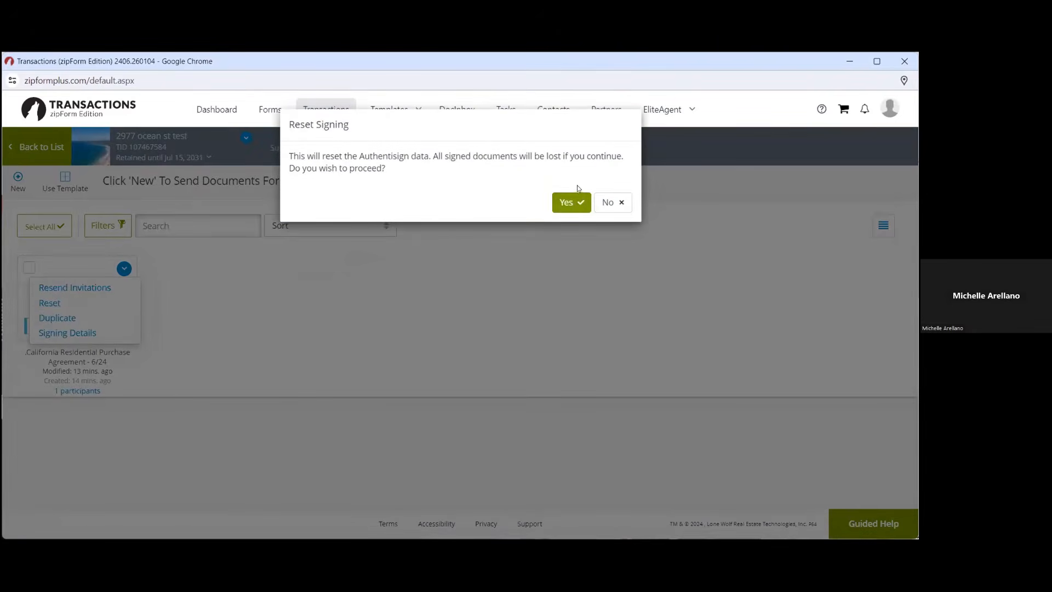
{"action": "left_click", "coordinate": [570, 202]}
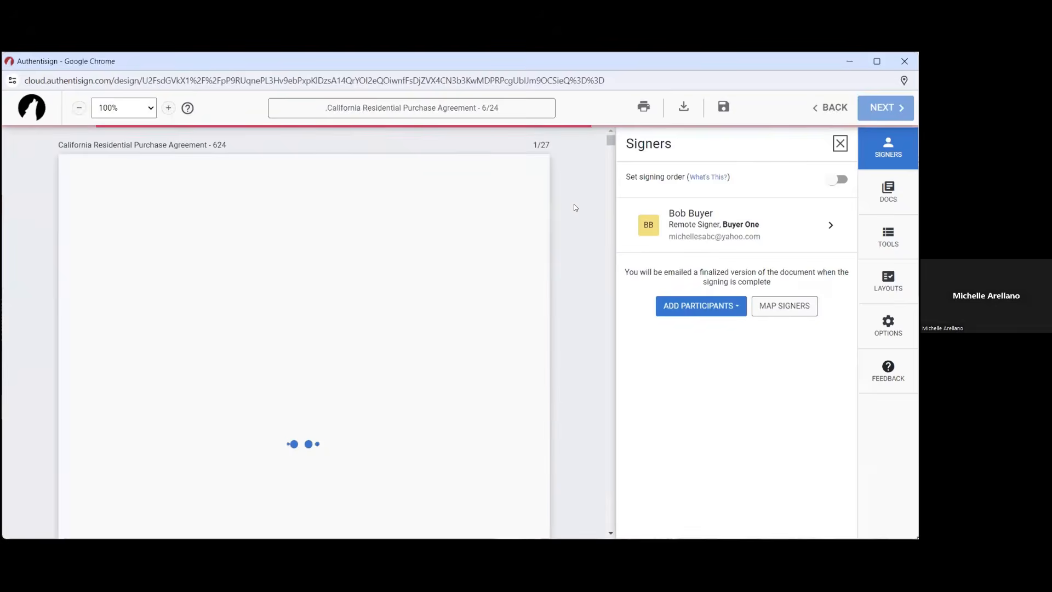
Review the reset purchase agreement, finalize the signing setup, and send the buyer's invitation
{"action": "scroll", "coordinate": [464, 333], "scroll_direction": "down", "scroll_amount": 10}
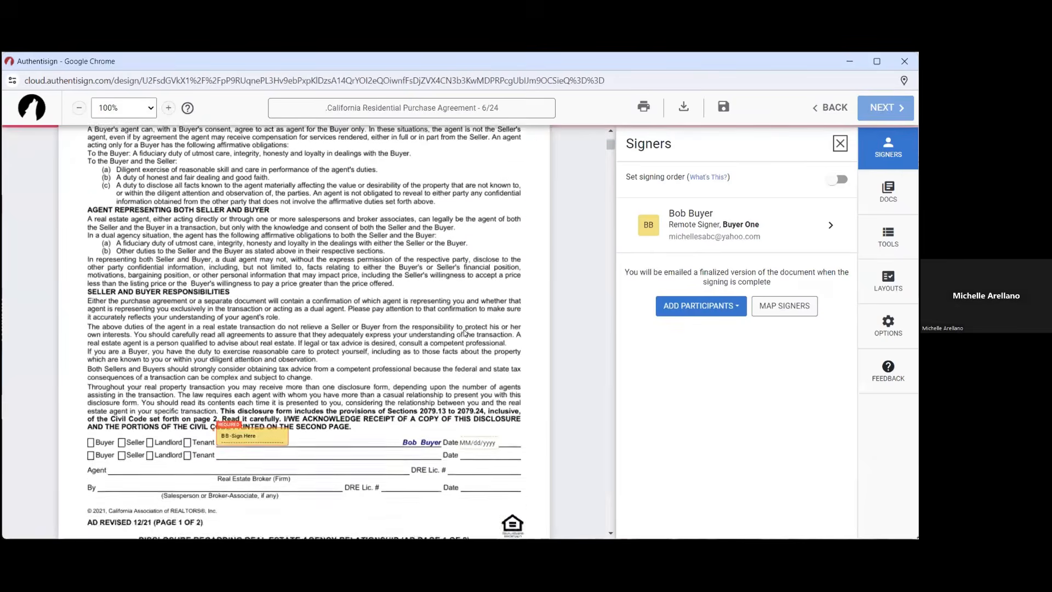
{"action": "scroll", "coordinate": [463, 333], "scroll_direction": "down", "scroll_amount": 4}
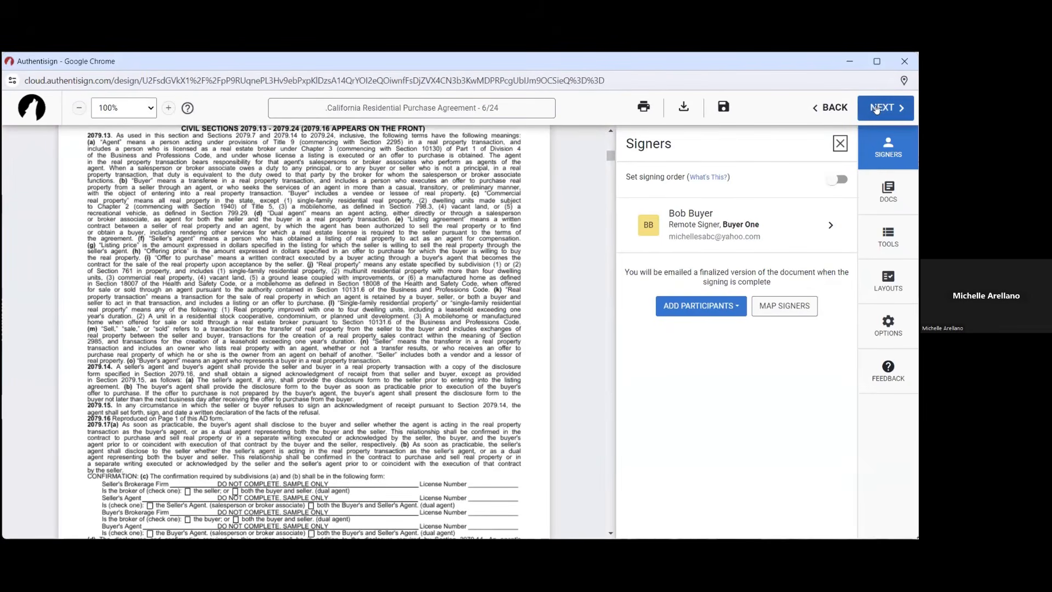
{"action": "left_click", "coordinate": [875, 110]}
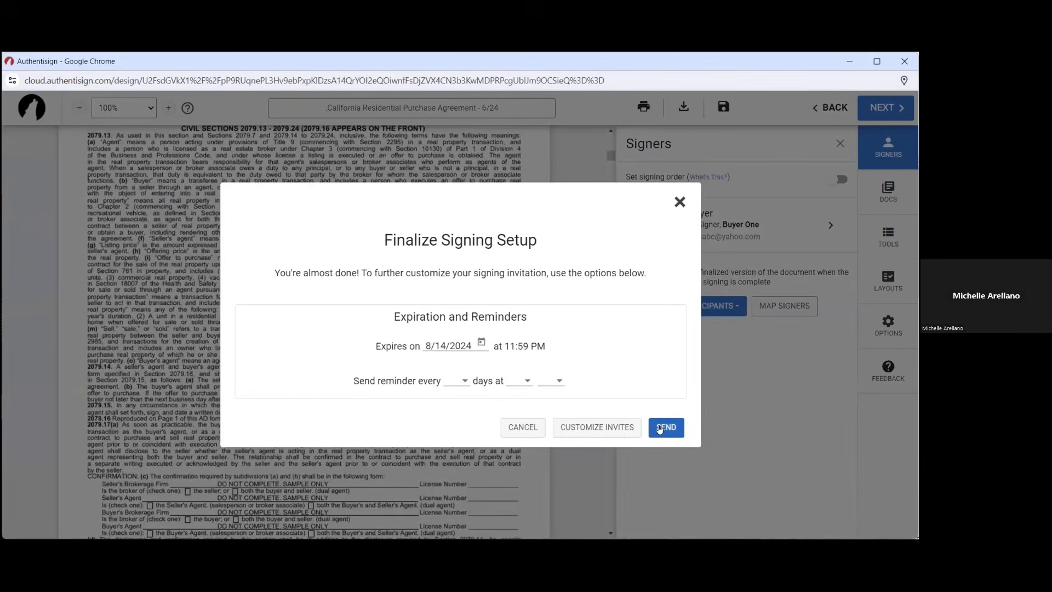
{"action": "left_click", "coordinate": [680, 202]}
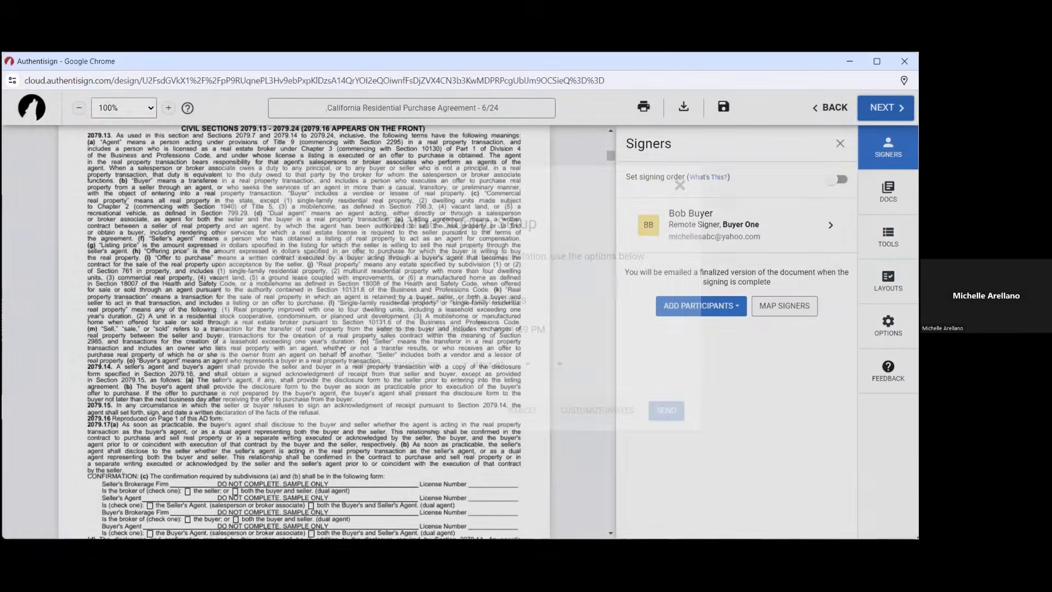
{"action": "scroll", "coordinate": [342, 350], "scroll_direction": "down", "scroll_amount": 7}
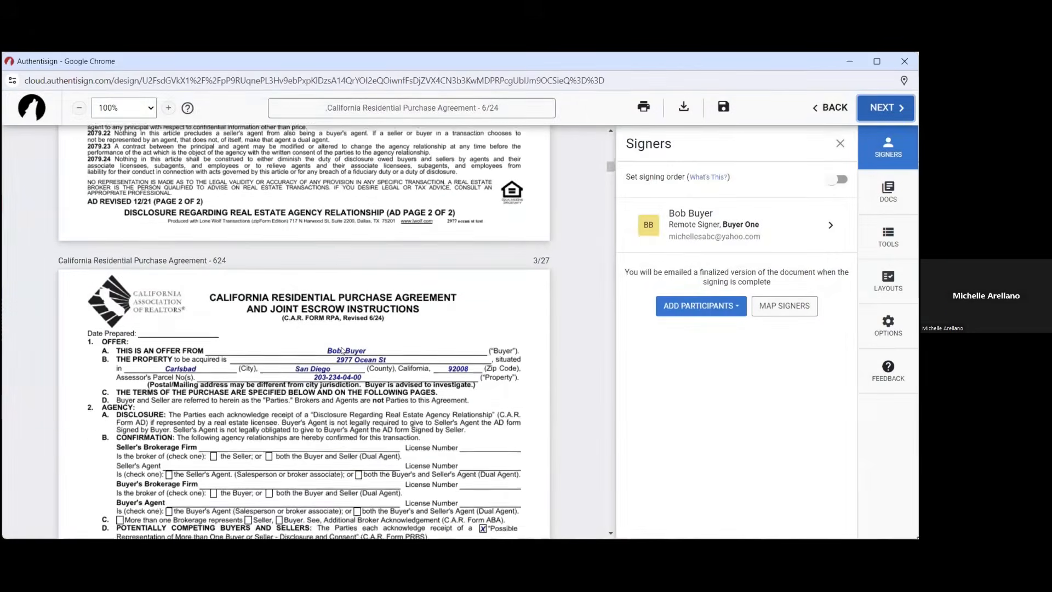
{"action": "scroll", "coordinate": [342, 349], "scroll_direction": "down", "scroll_amount": 10}
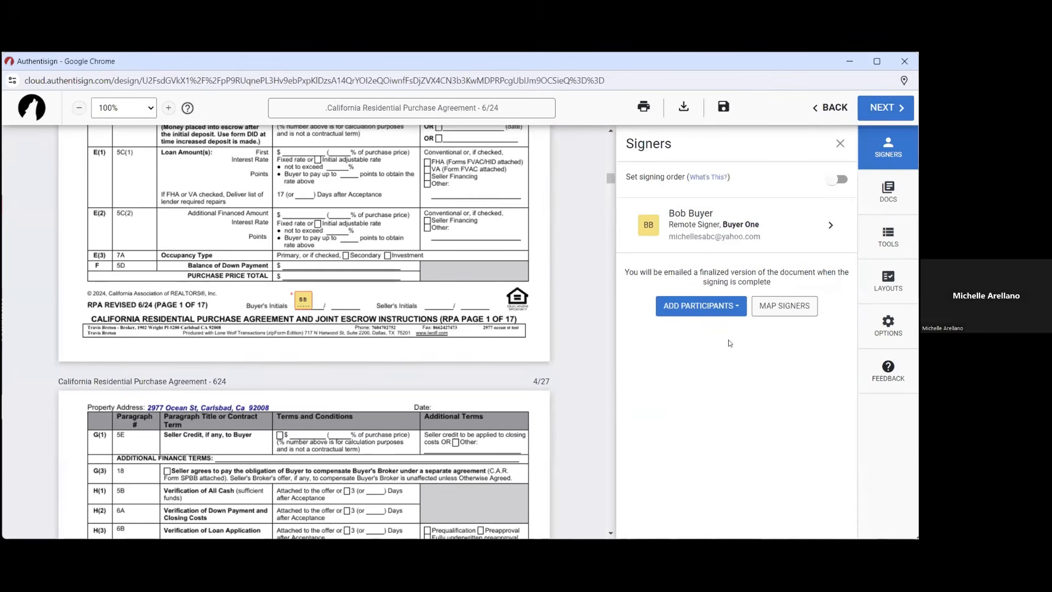
{"action": "left_click", "coordinate": [883, 109]}
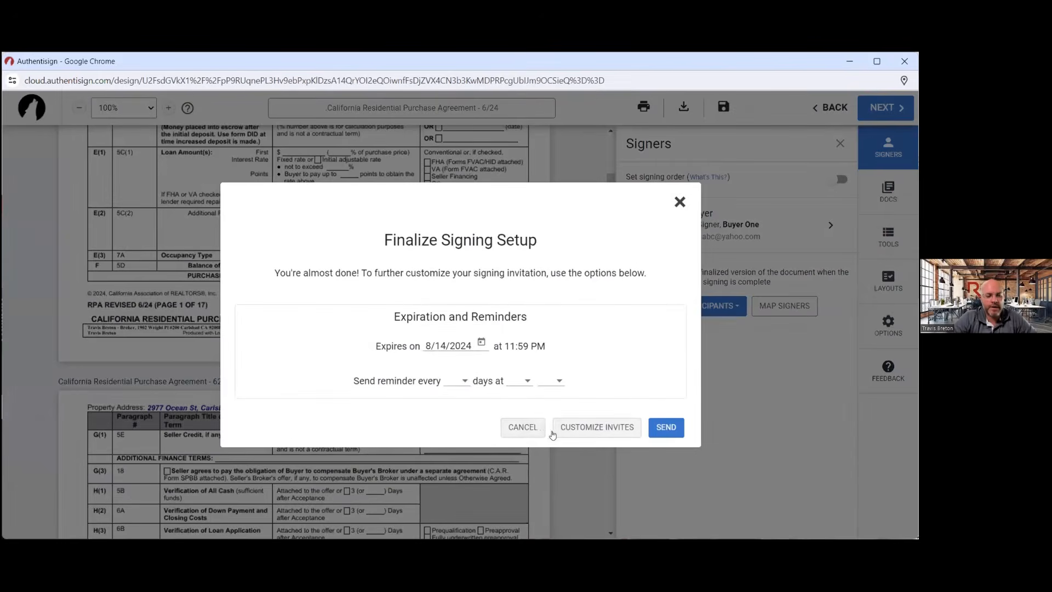
{"action": "left_click", "coordinate": [523, 427]}
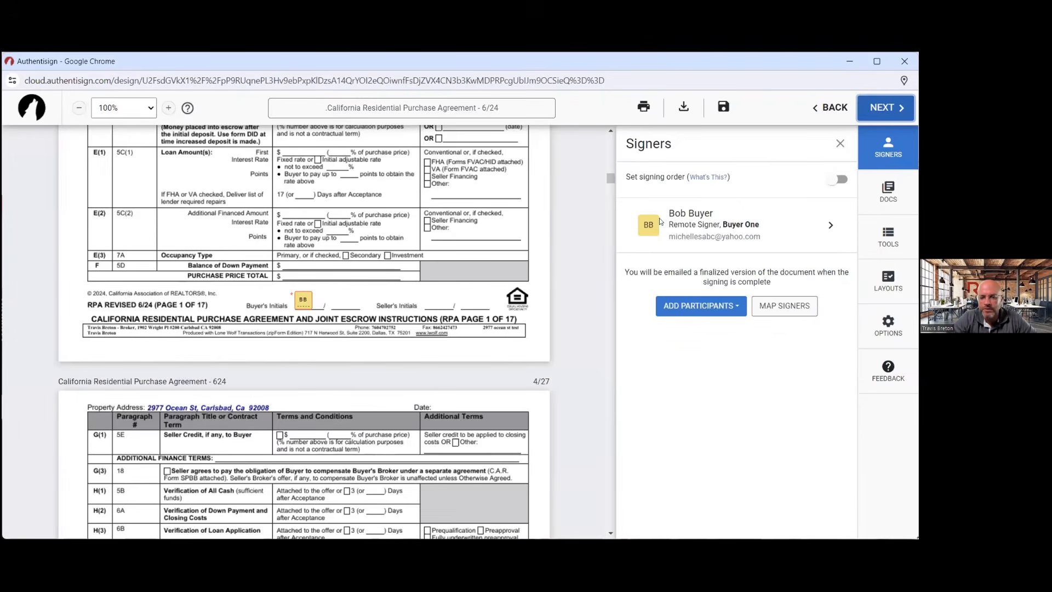
{"action": "left_click", "coordinate": [880, 109]}
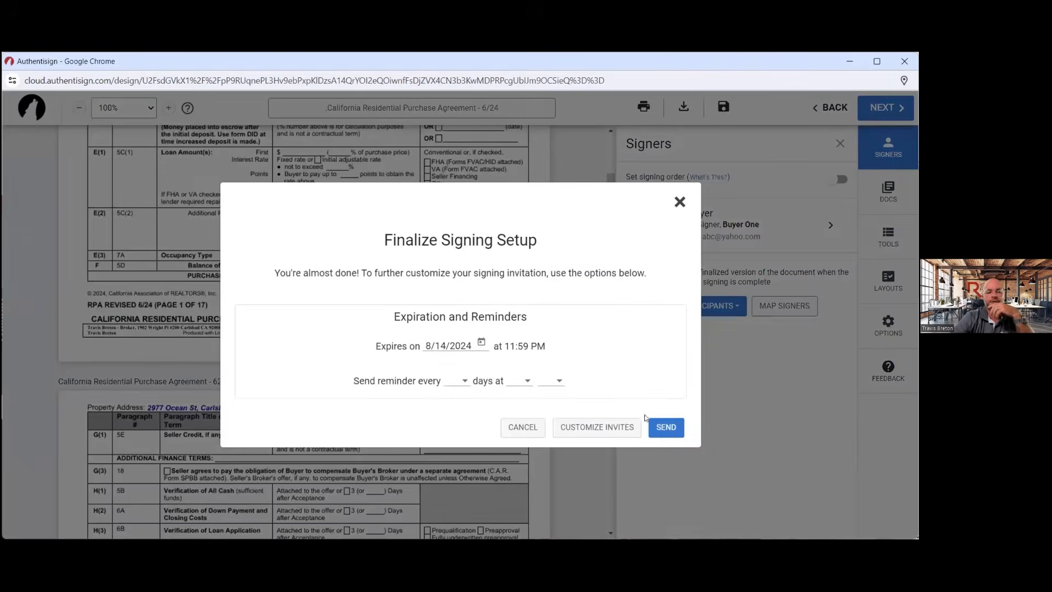
{"action": "left_click", "coordinate": [664, 429]}
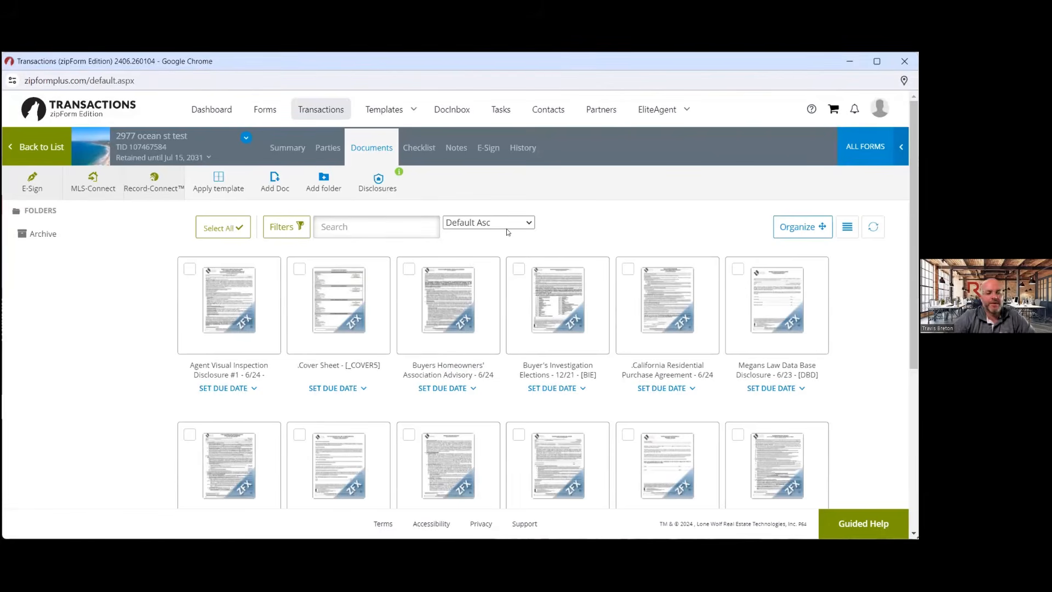
{"action": "left_click", "coordinate": [448, 110]}
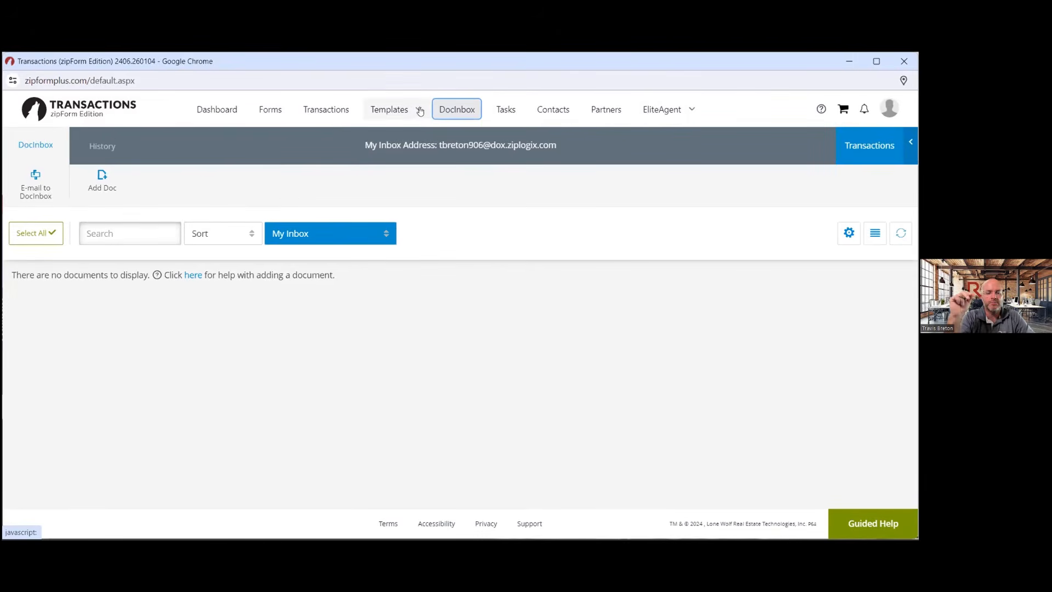
{"action": "left_click", "coordinate": [336, 109]}
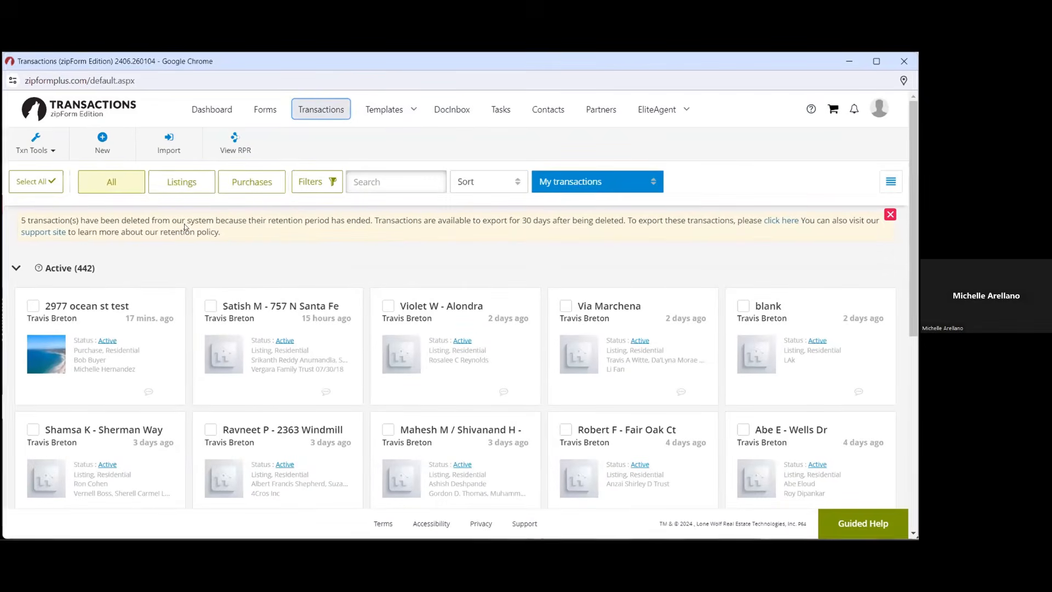
{"action": "left_click", "coordinate": [151, 316]}
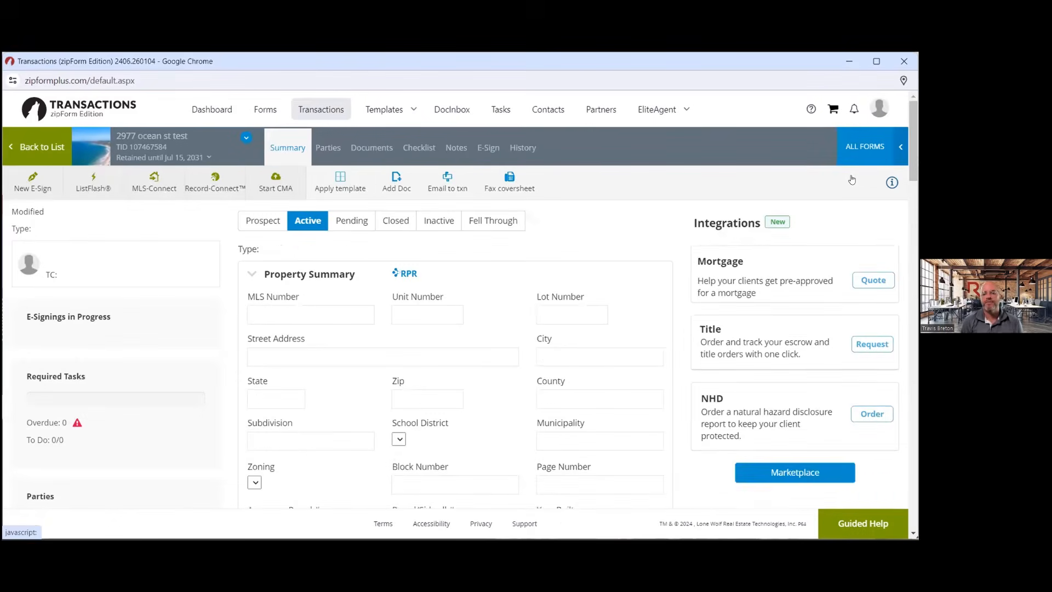
{"action": "left_click", "coordinate": [896, 160]}
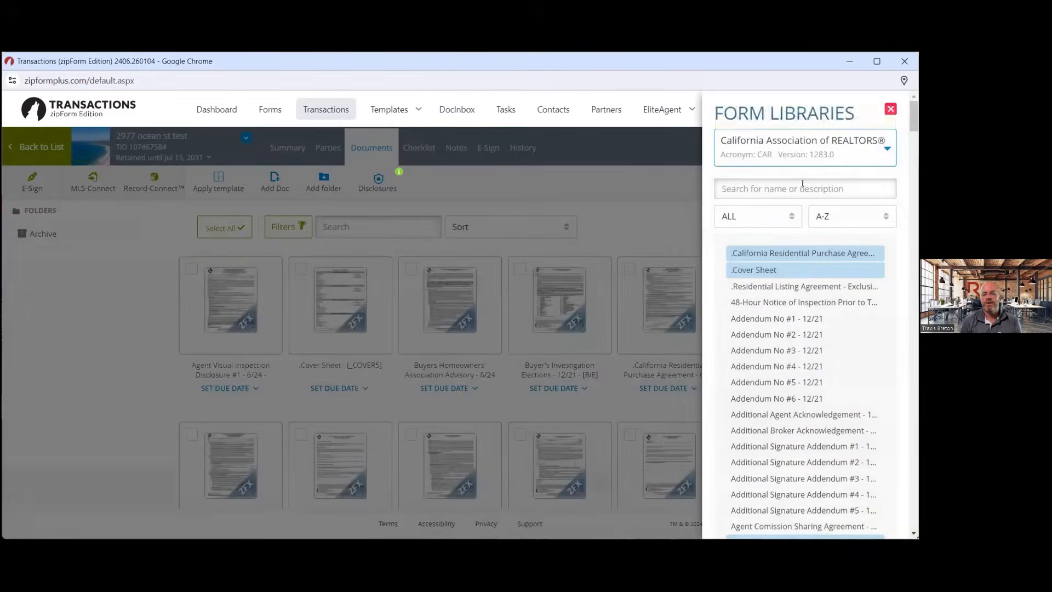
Search the Form Libraries forms for 'lo' without changing the library
{"action": "left_click", "coordinate": [885, 154]}
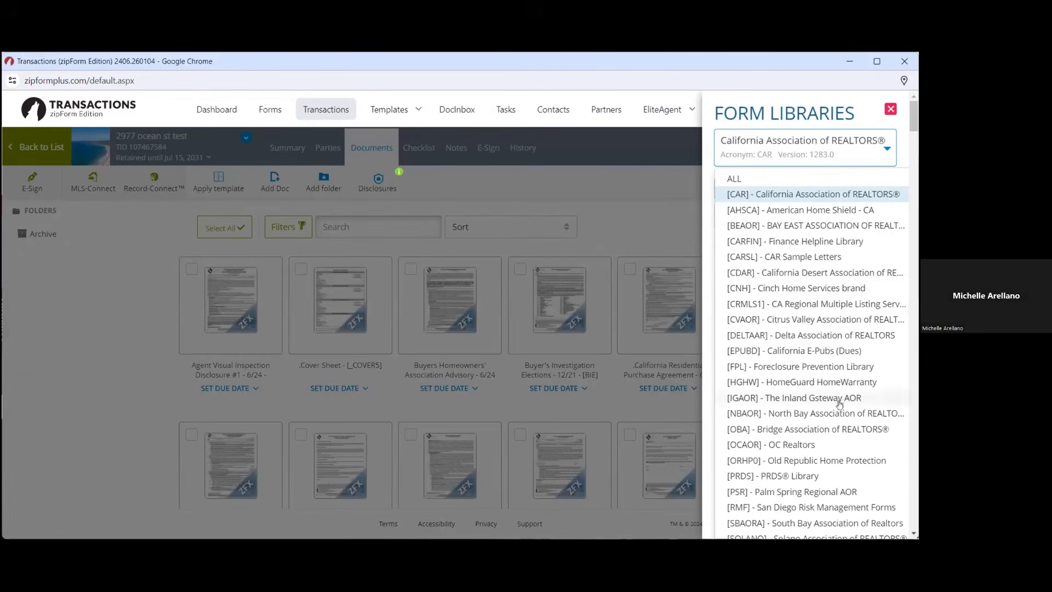
{"action": "left_click", "coordinate": [884, 152]}
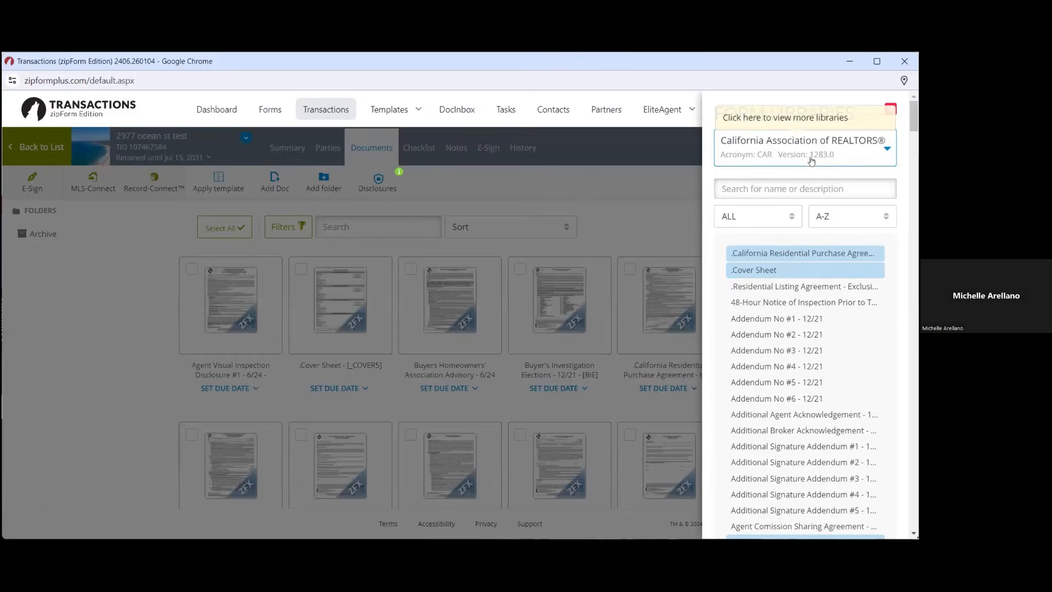
{"action": "left_click", "coordinate": [772, 188]}
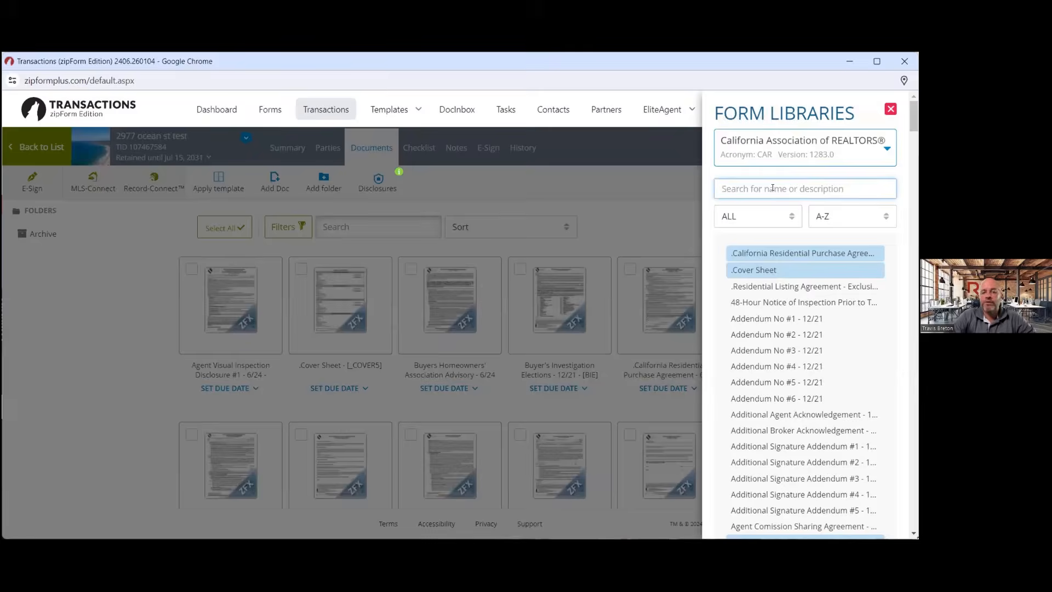
{"action": "type", "text": "local"}
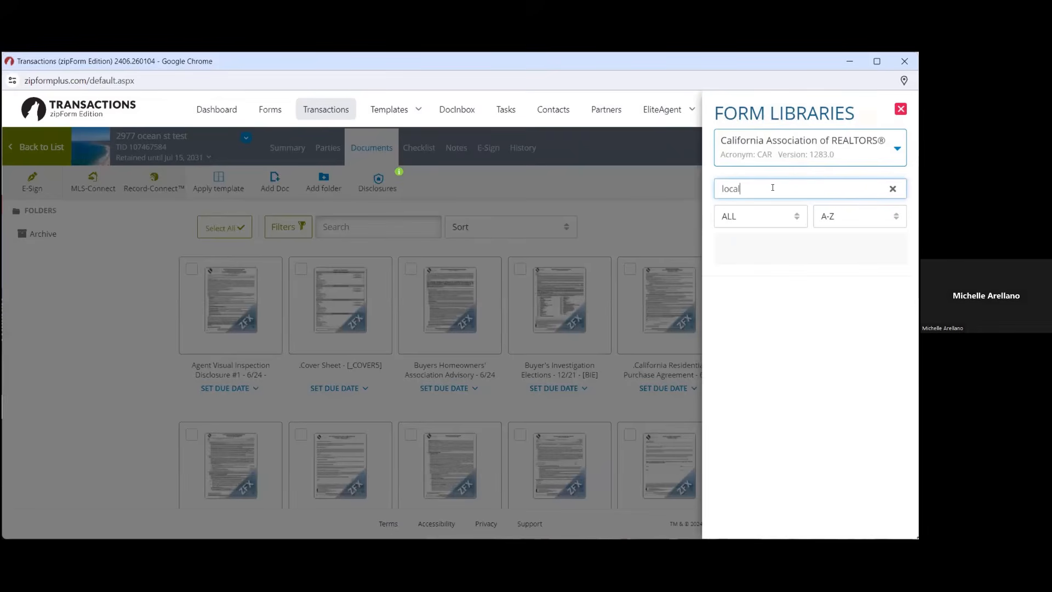
Show all libraries, pick the Palm Spring Regional AOR local disclosures form, then clear the search
{"action": "left_click", "coordinate": [878, 157]}
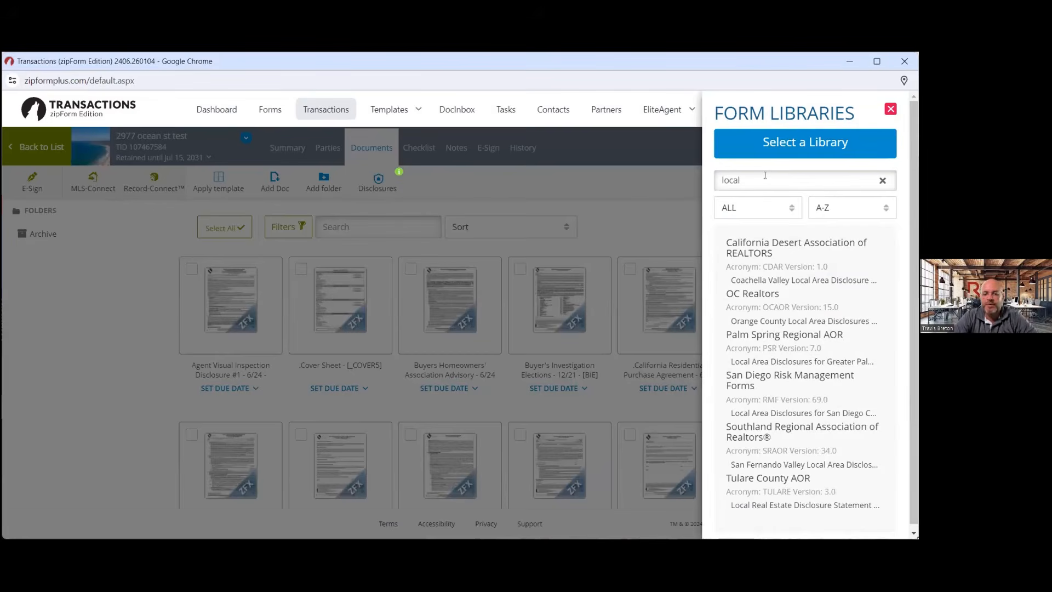
{"action": "left_click", "coordinate": [827, 181]}
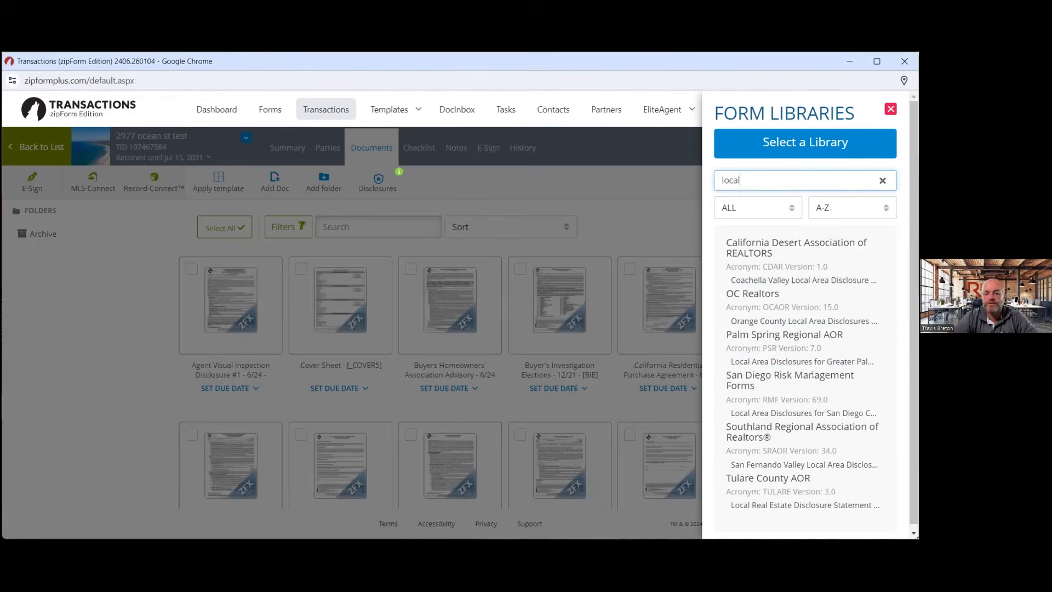
{"action": "scroll", "coordinate": [812, 388], "scroll_direction": "down", "scroll_amount": 1}
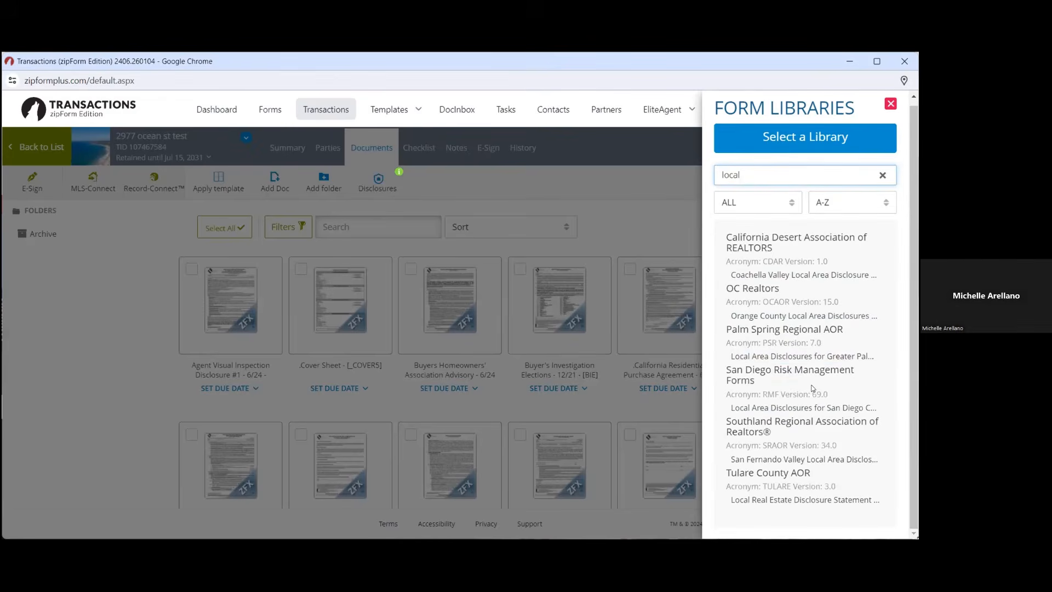
{"action": "left_click", "coordinate": [807, 353]}
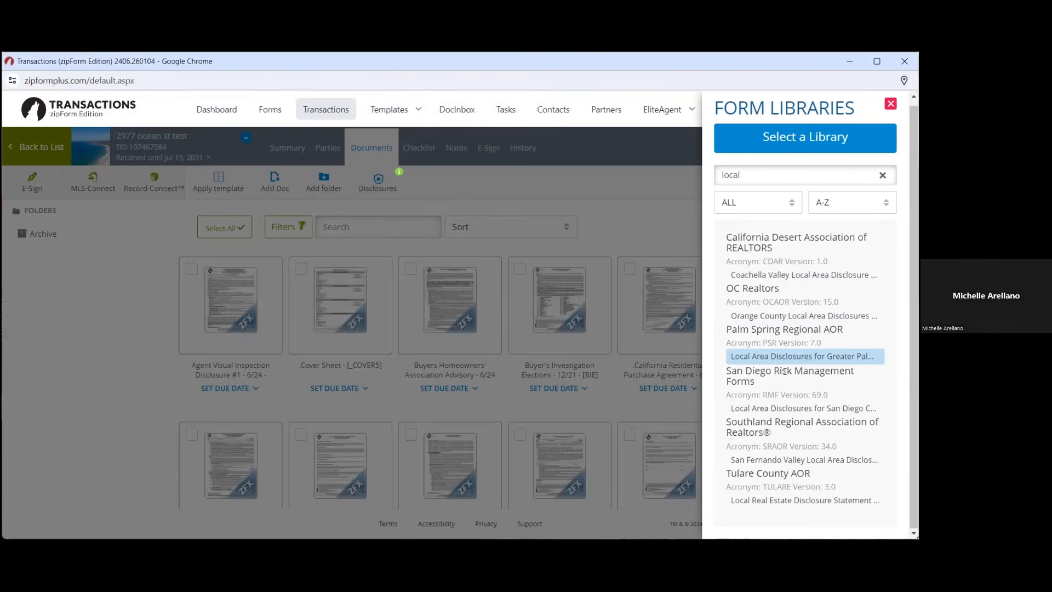
{"action": "left_click", "coordinate": [840, 175]}
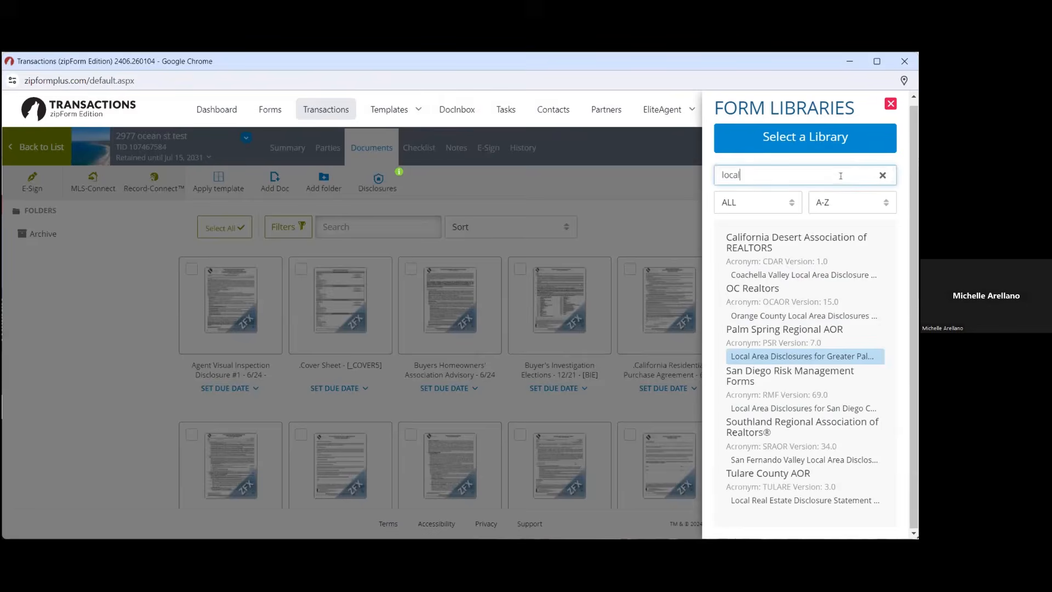
{"action": "key", "text": "BackSpace"}
{"action": "key", "text": "BackSpace"}
{"action": "key", "text": "BackSpace"}
{"action": "key", "text": "BackSpace"}
{"action": "key", "text": "BackSpace"}
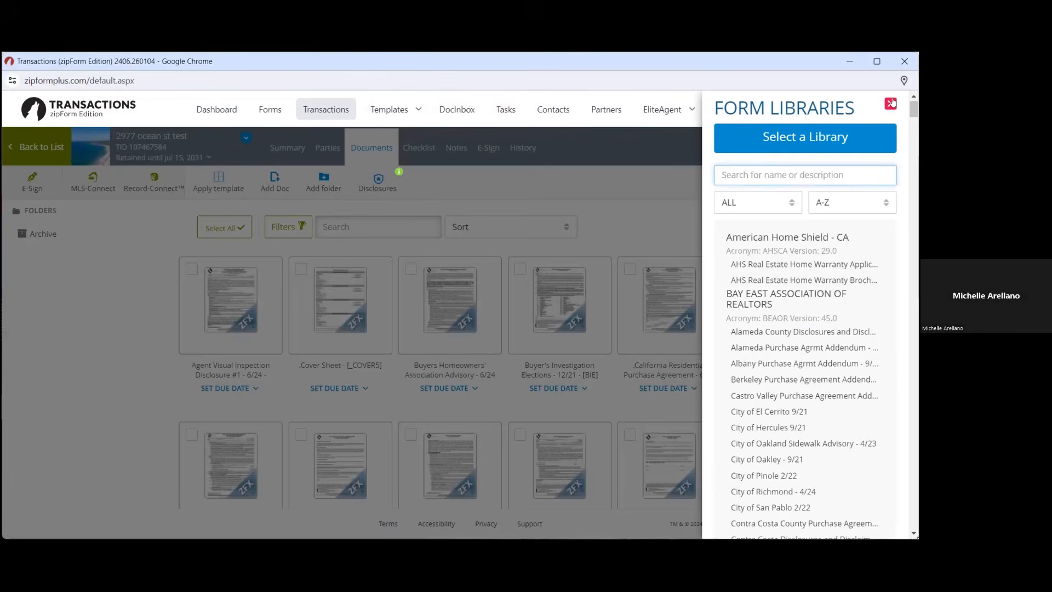
Reopen Form Libraries and filter the form category to Listing, then to Lease
{"action": "left_click", "coordinate": [890, 103]}
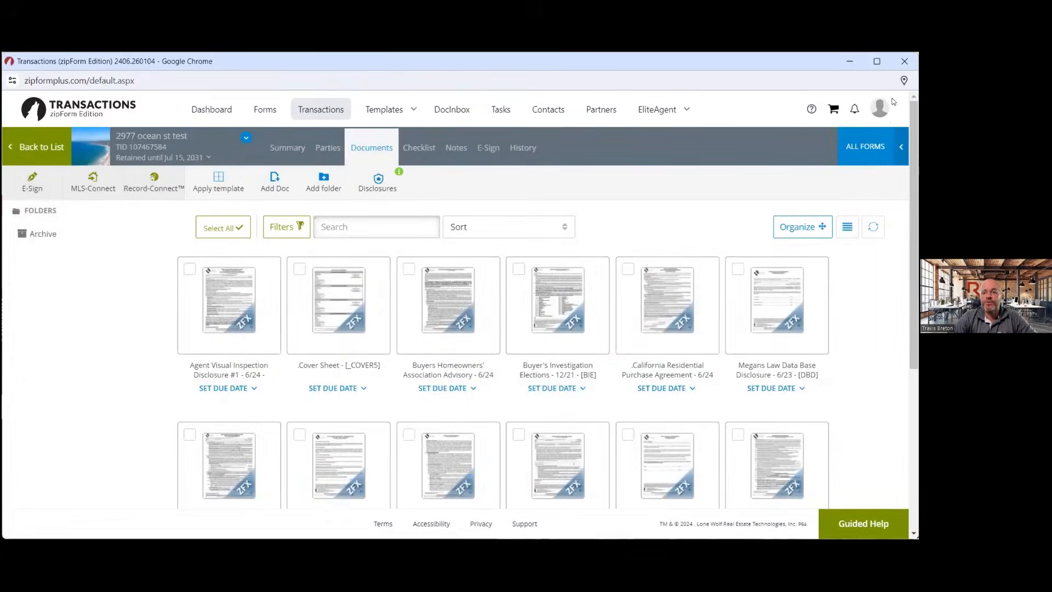
{"action": "left_click", "coordinate": [878, 147]}
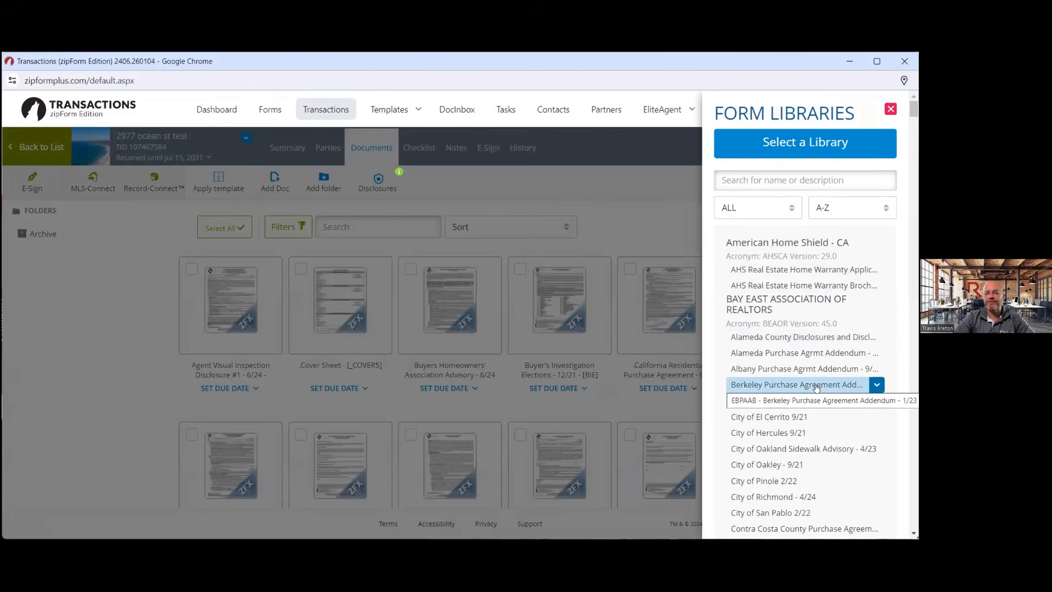
{"action": "left_click", "coordinate": [794, 208]}
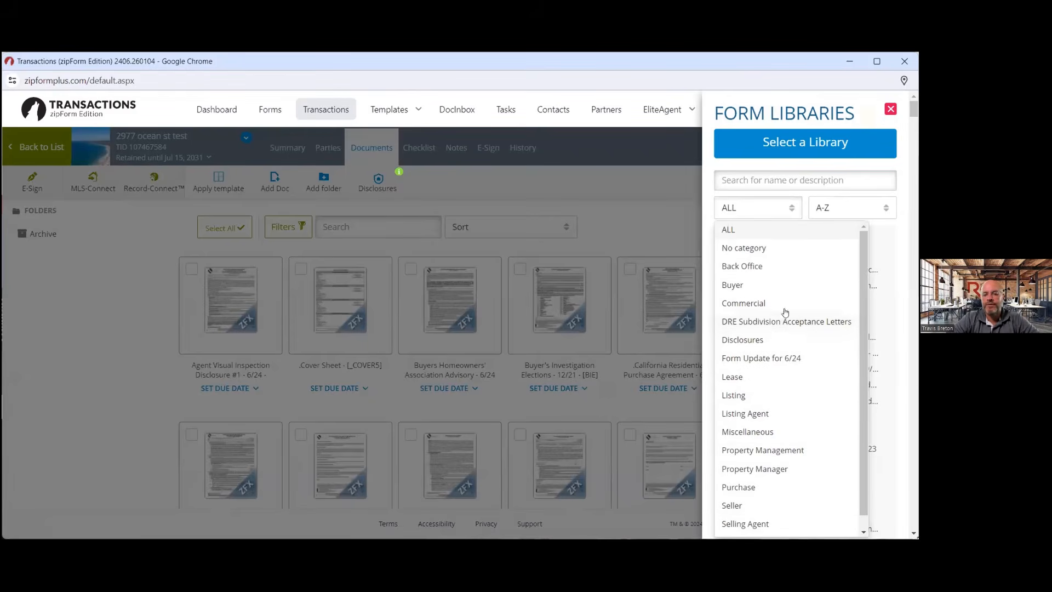
{"action": "left_click", "coordinate": [739, 397]}
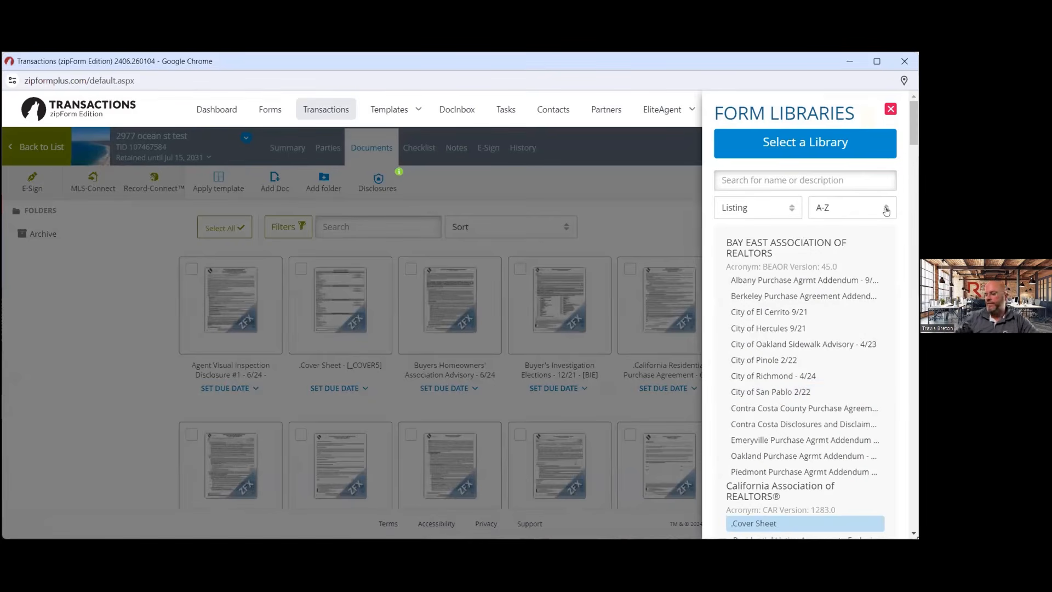
{"action": "scroll", "coordinate": [808, 427], "scroll_direction": "down", "scroll_amount": 3}
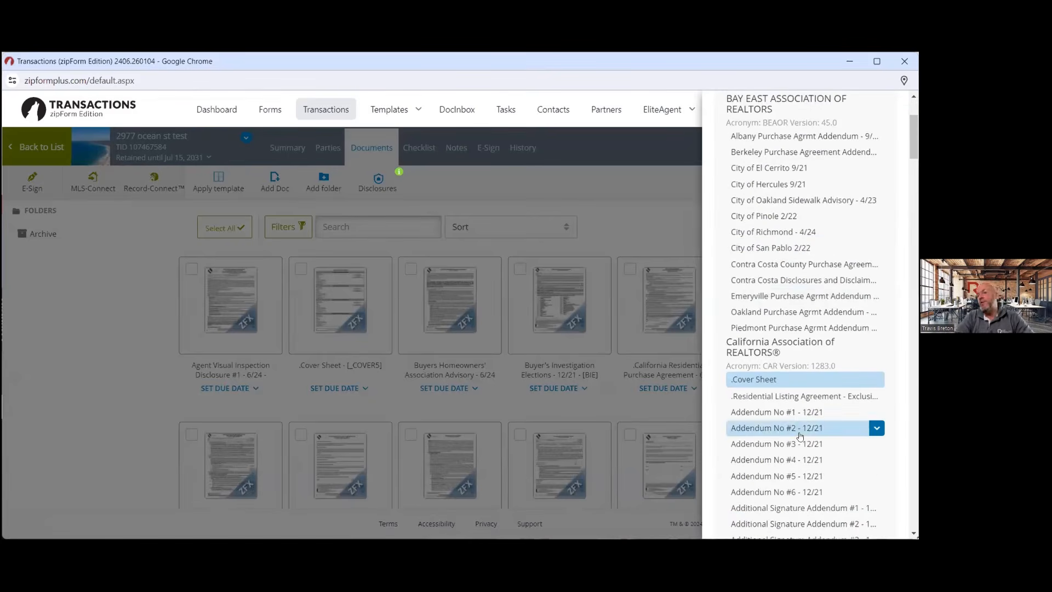
{"action": "scroll", "coordinate": [773, 254], "scroll_direction": "up", "scroll_amount": 3}
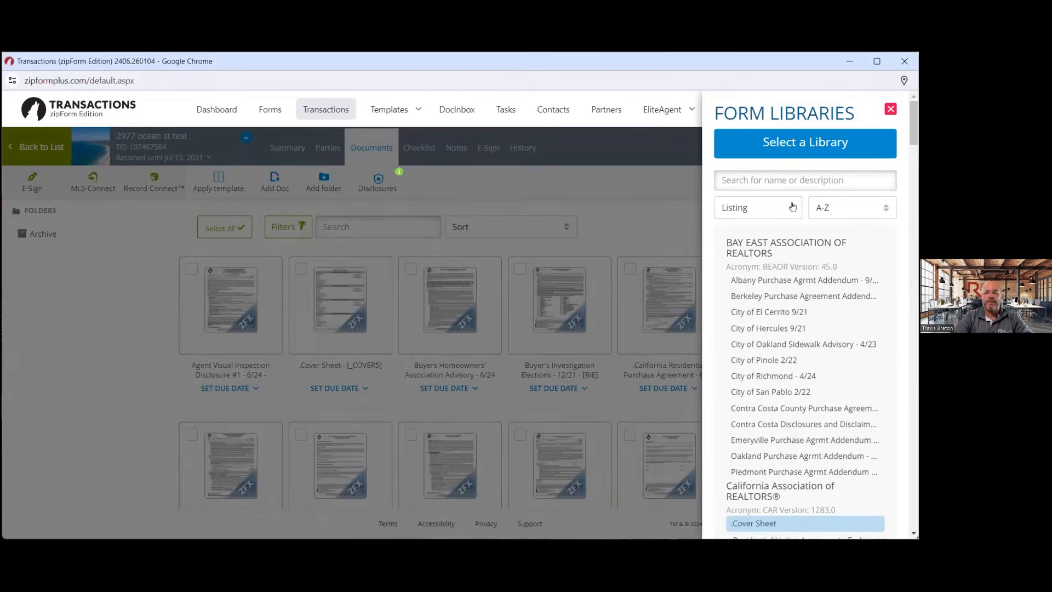
{"action": "left_click", "coordinate": [722, 211]}
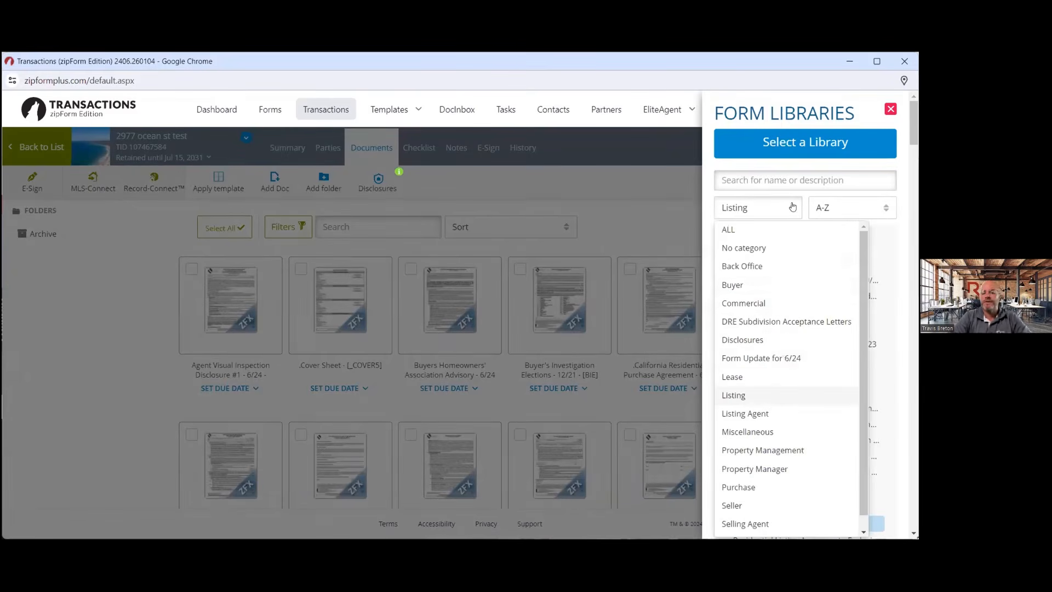
{"action": "left_click", "coordinate": [743, 377]}
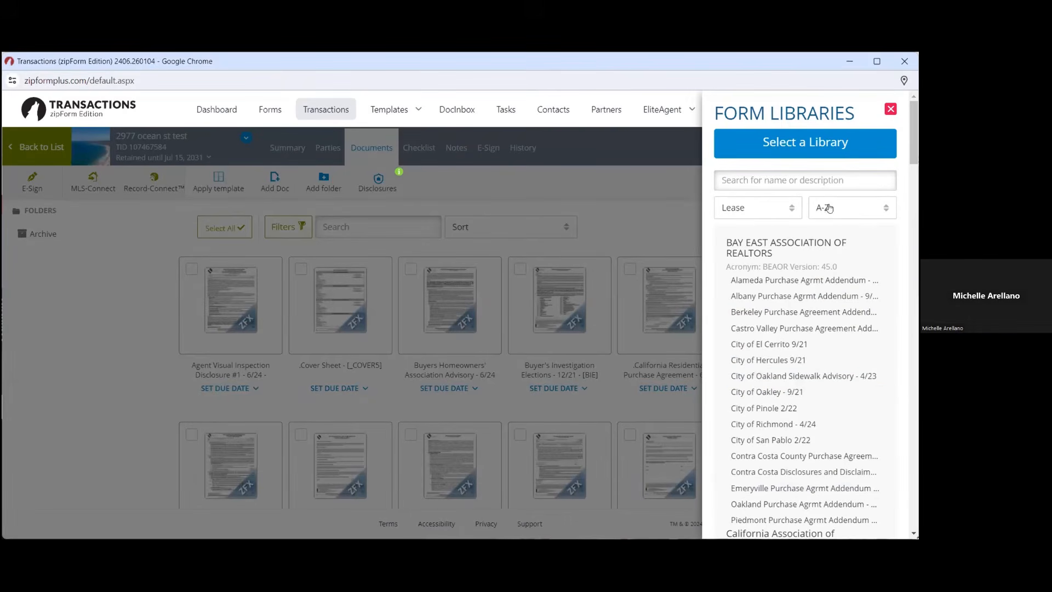
Set the library back to California Association of REALTORS® and close Form Libraries
{"action": "left_click", "coordinate": [859, 143]}
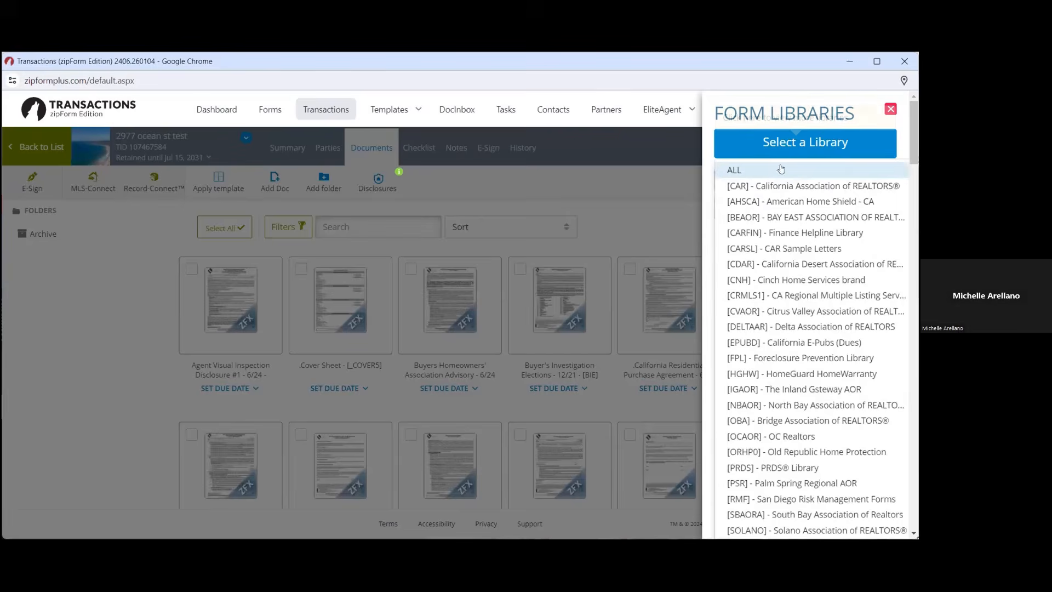
{"action": "left_click", "coordinate": [775, 187]}
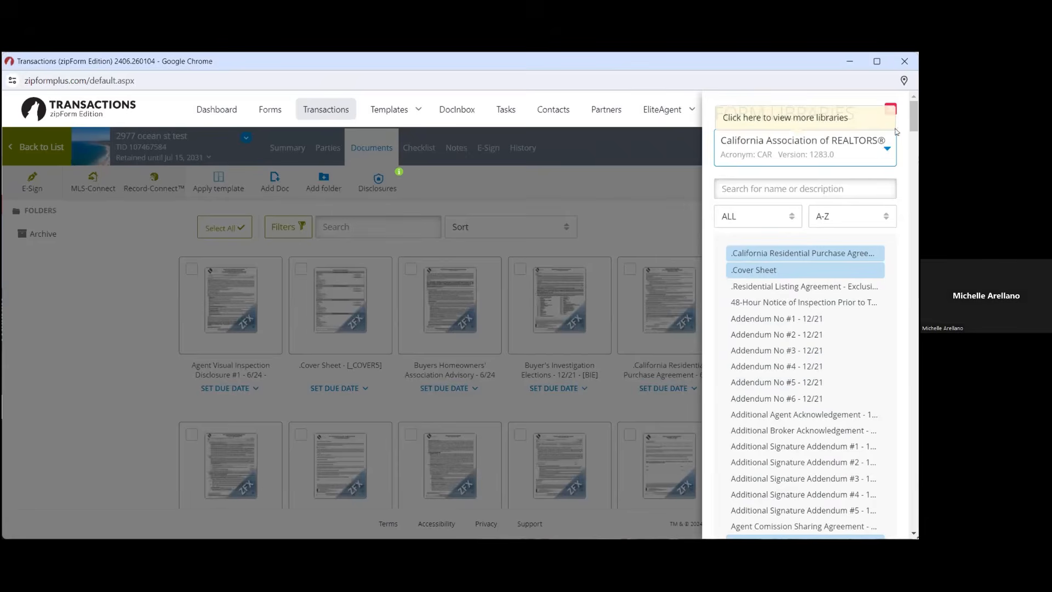
{"action": "left_click", "coordinate": [890, 109]}
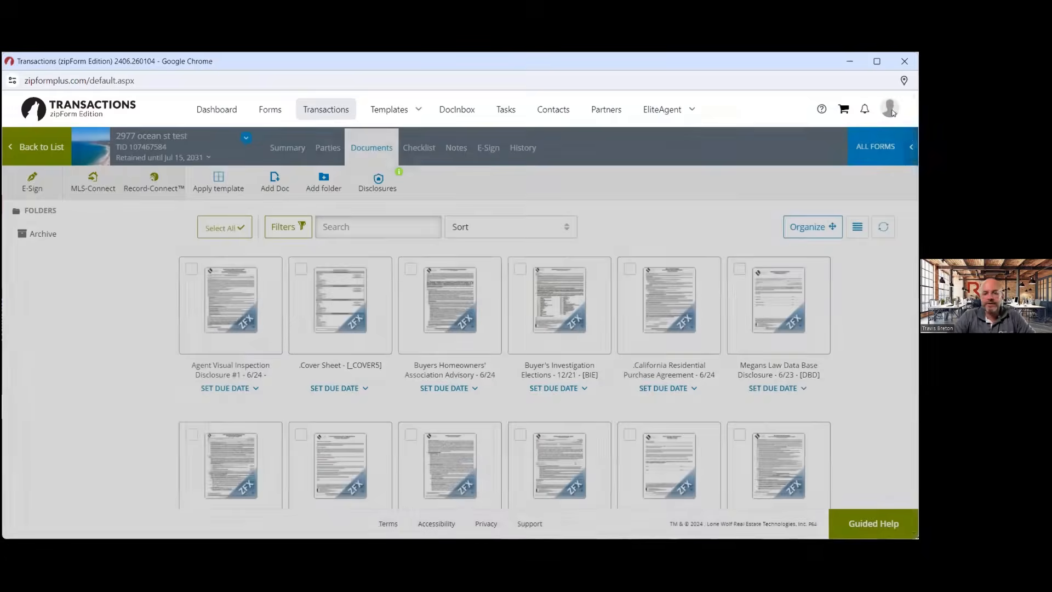